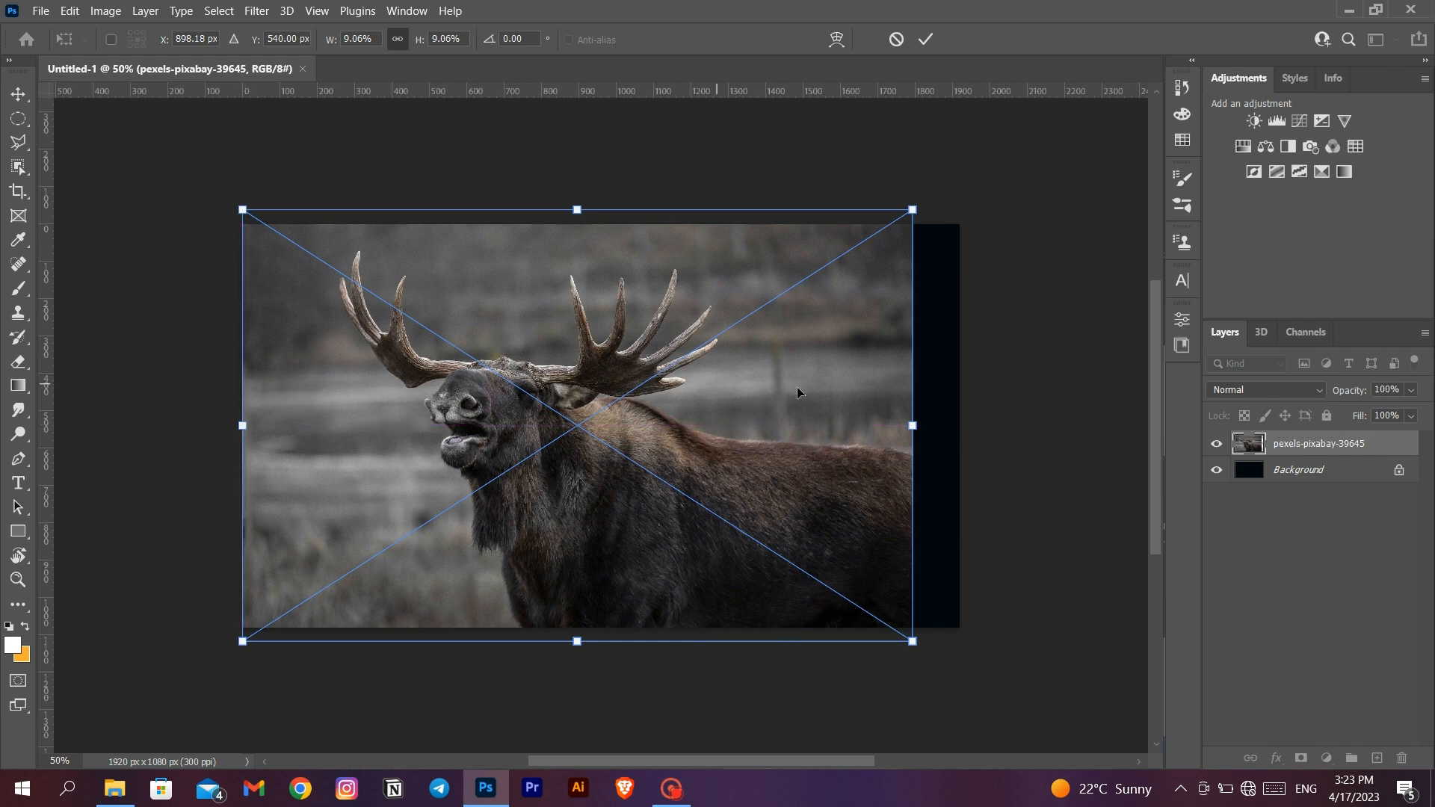
- Scale the placed moose photo proportionally to 9.68% so it spans the full canvas width
left_click_drag(914, 425, 957, 424)
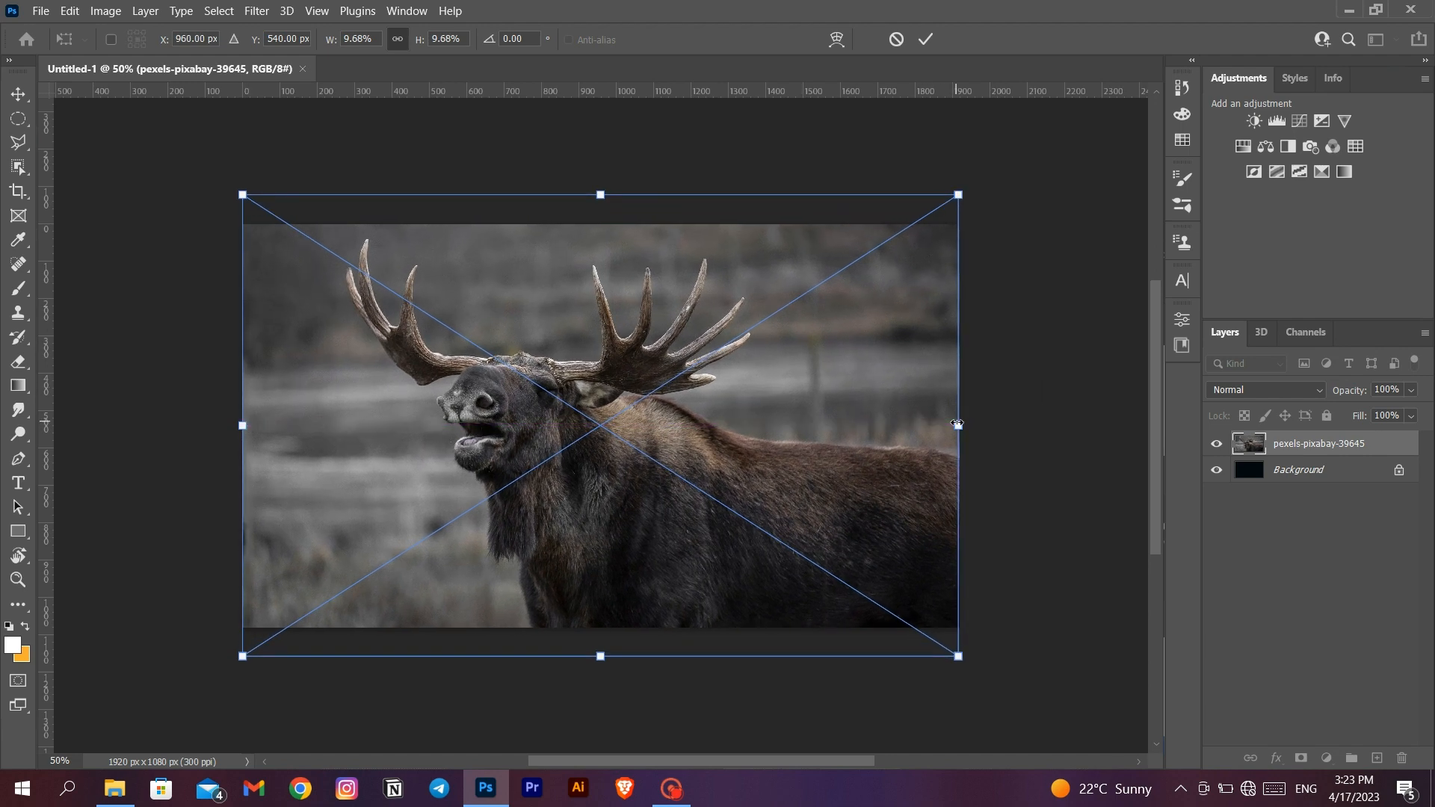
left_click(925, 39)
key("b")
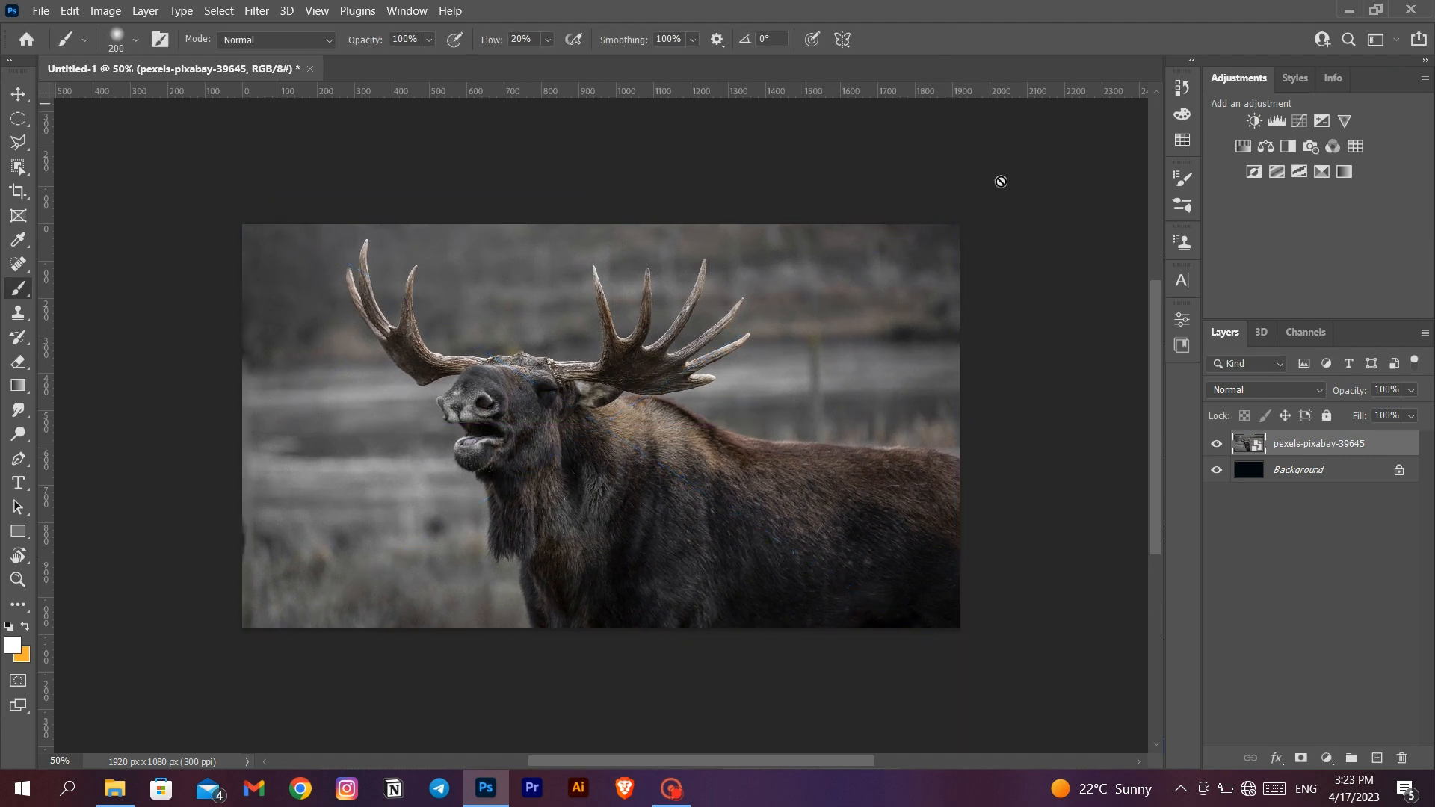
key("ctrl+0")
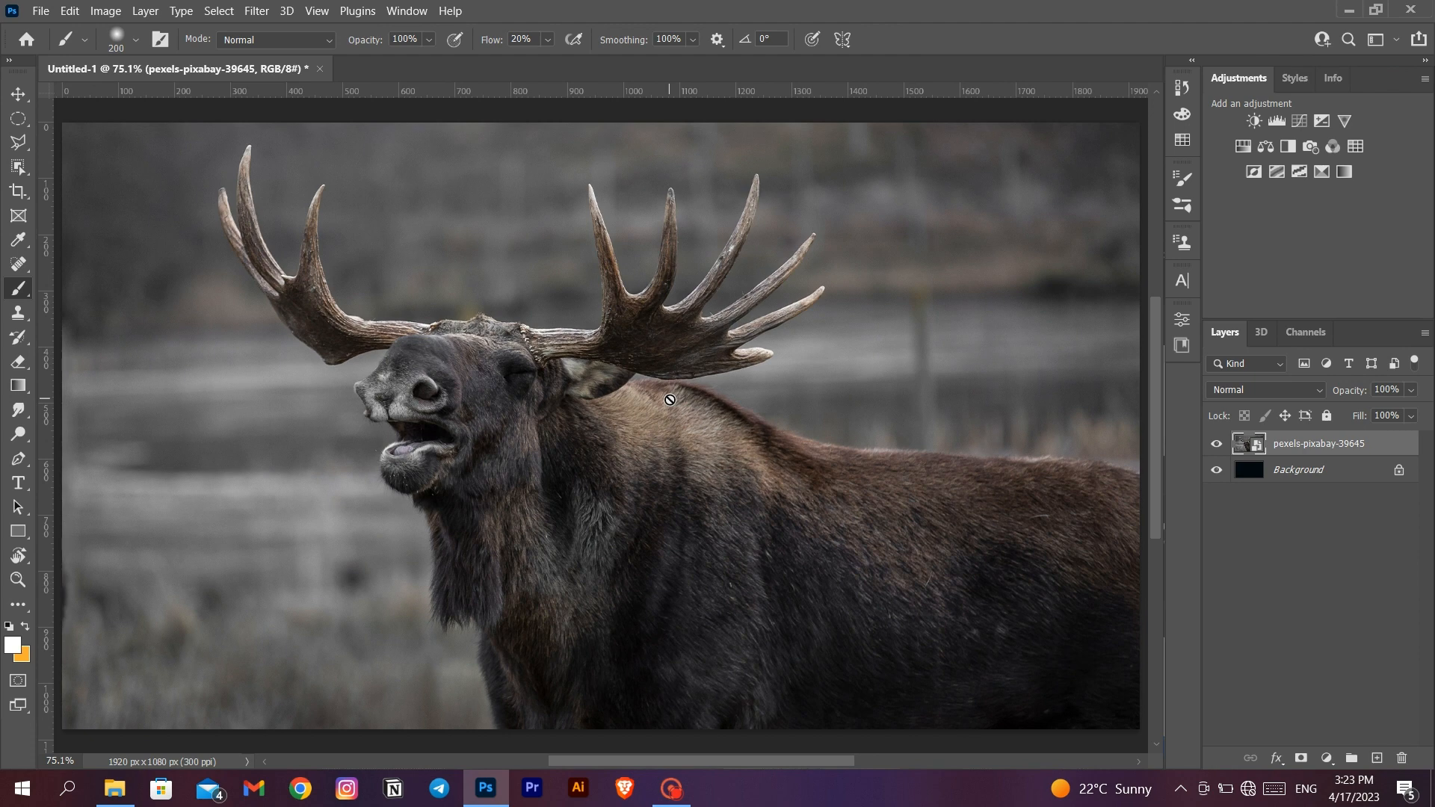
scroll(670, 400, "up", 9)
key("ctrl+0")
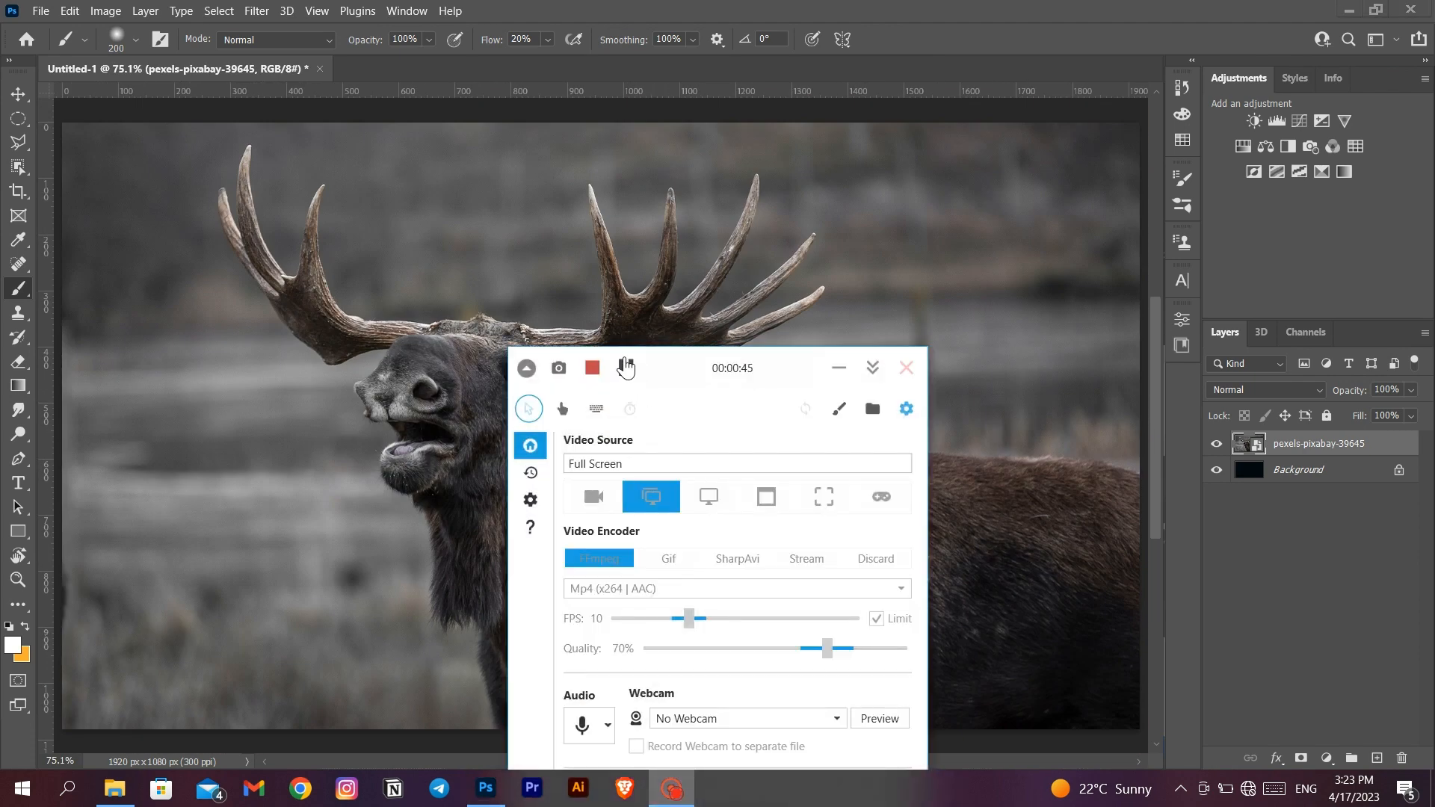
left_click(838, 368)
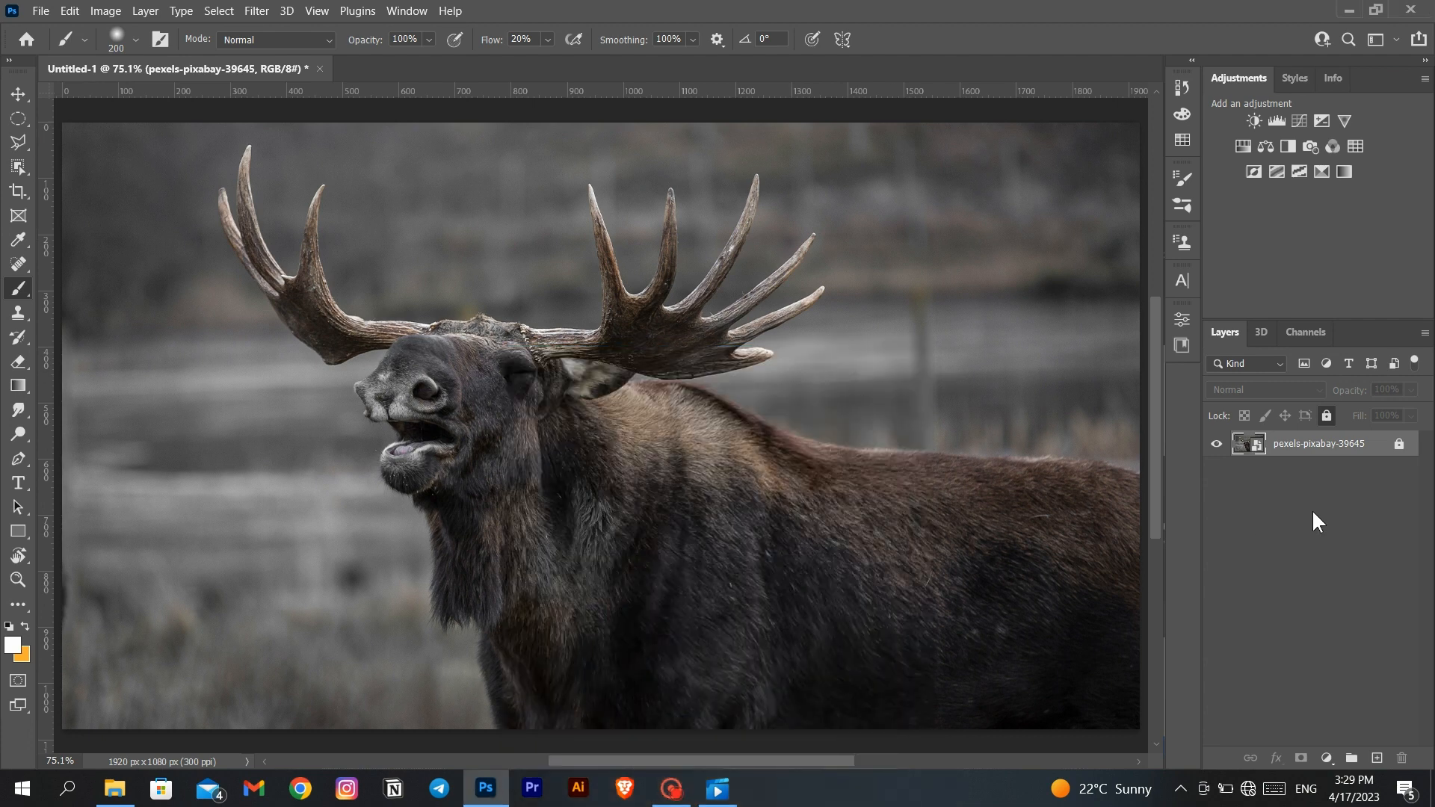
- Duplicate the moose photo layer twice within the Untitled-1 document
right_click(1304, 445)
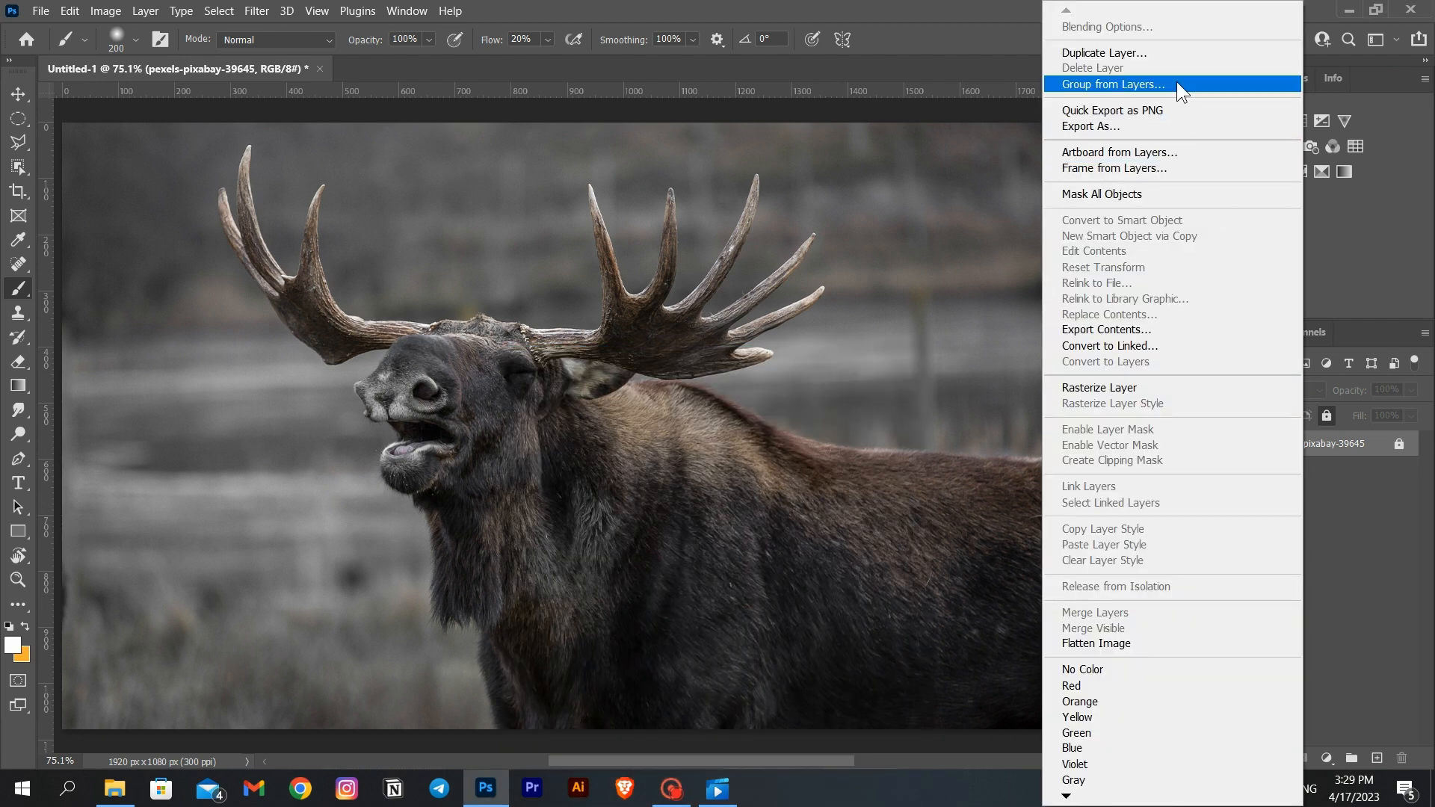
left_click(1171, 53)
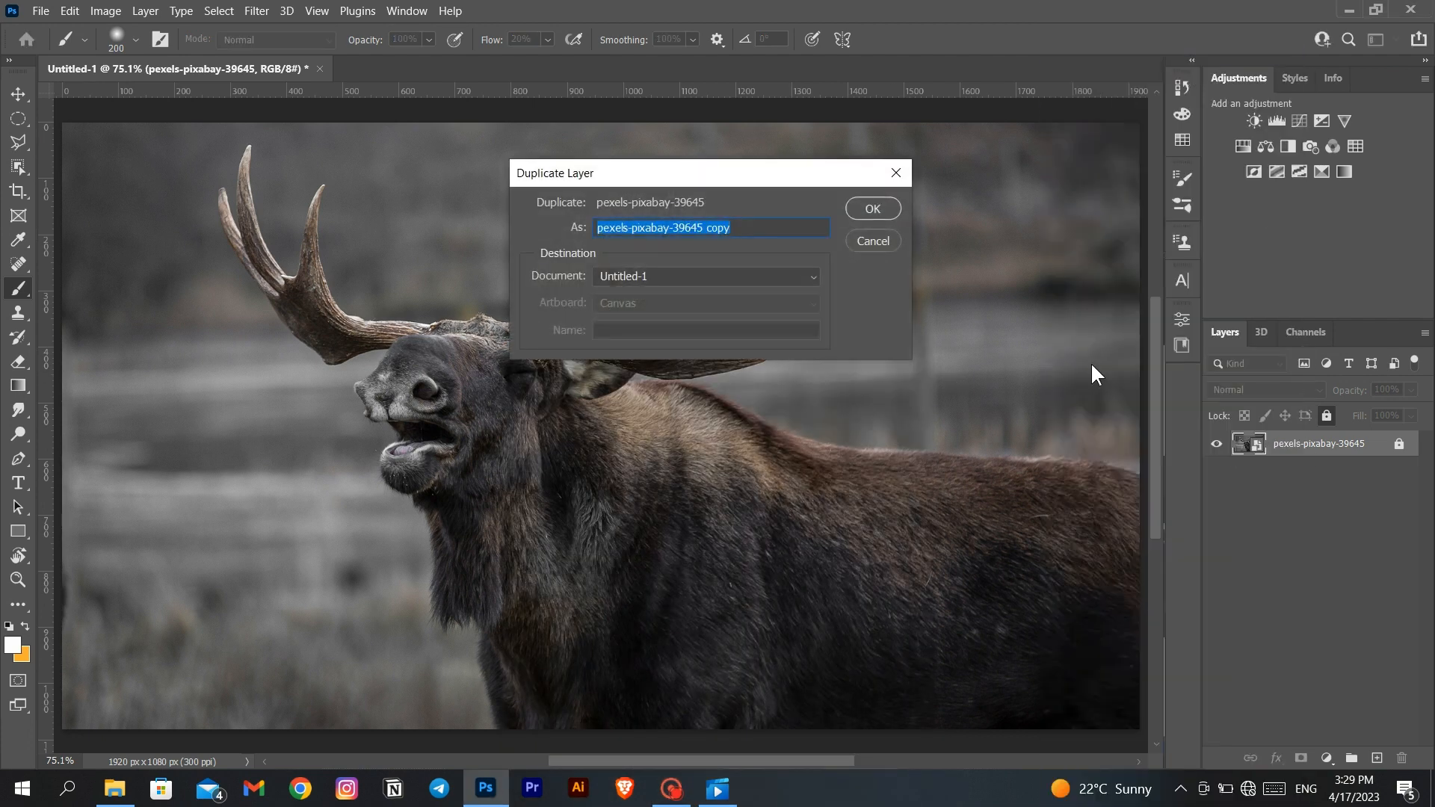
left_click(873, 205)
right_click(1304, 446)
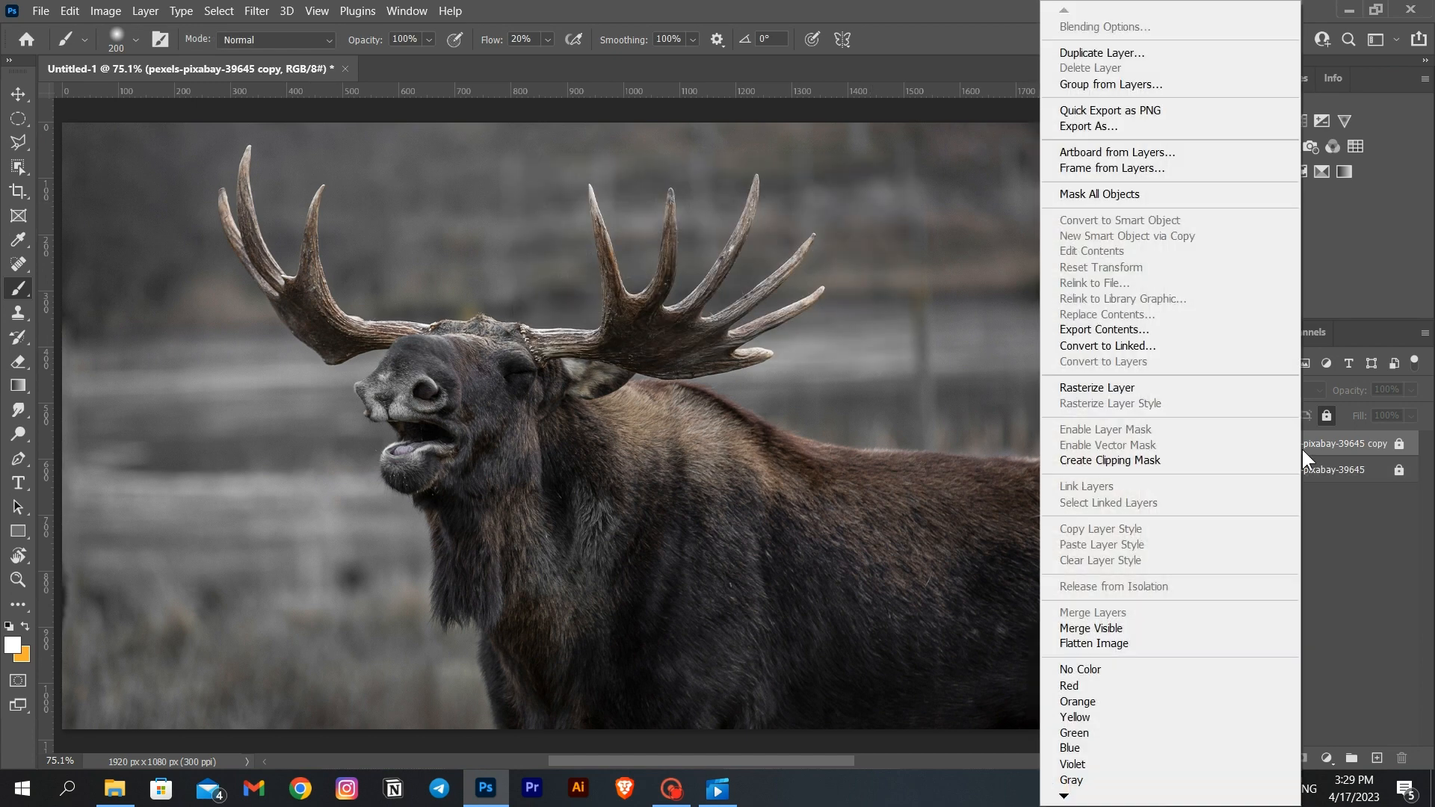
left_click(1132, 53)
left_click(873, 205)
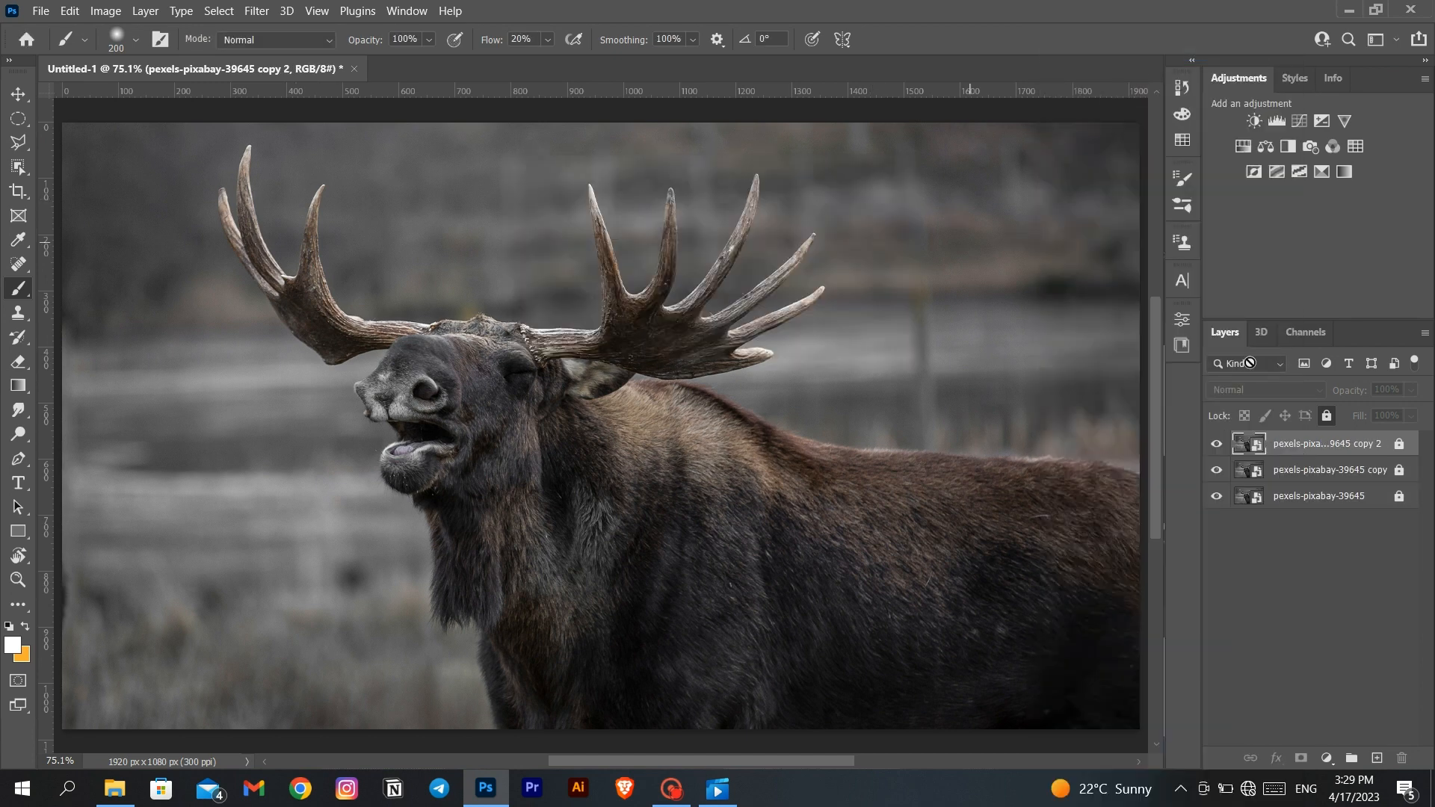
- Rename the middle layer copy as animal and the uppermost copy as horns
double_click(1304, 471)
type("animal")
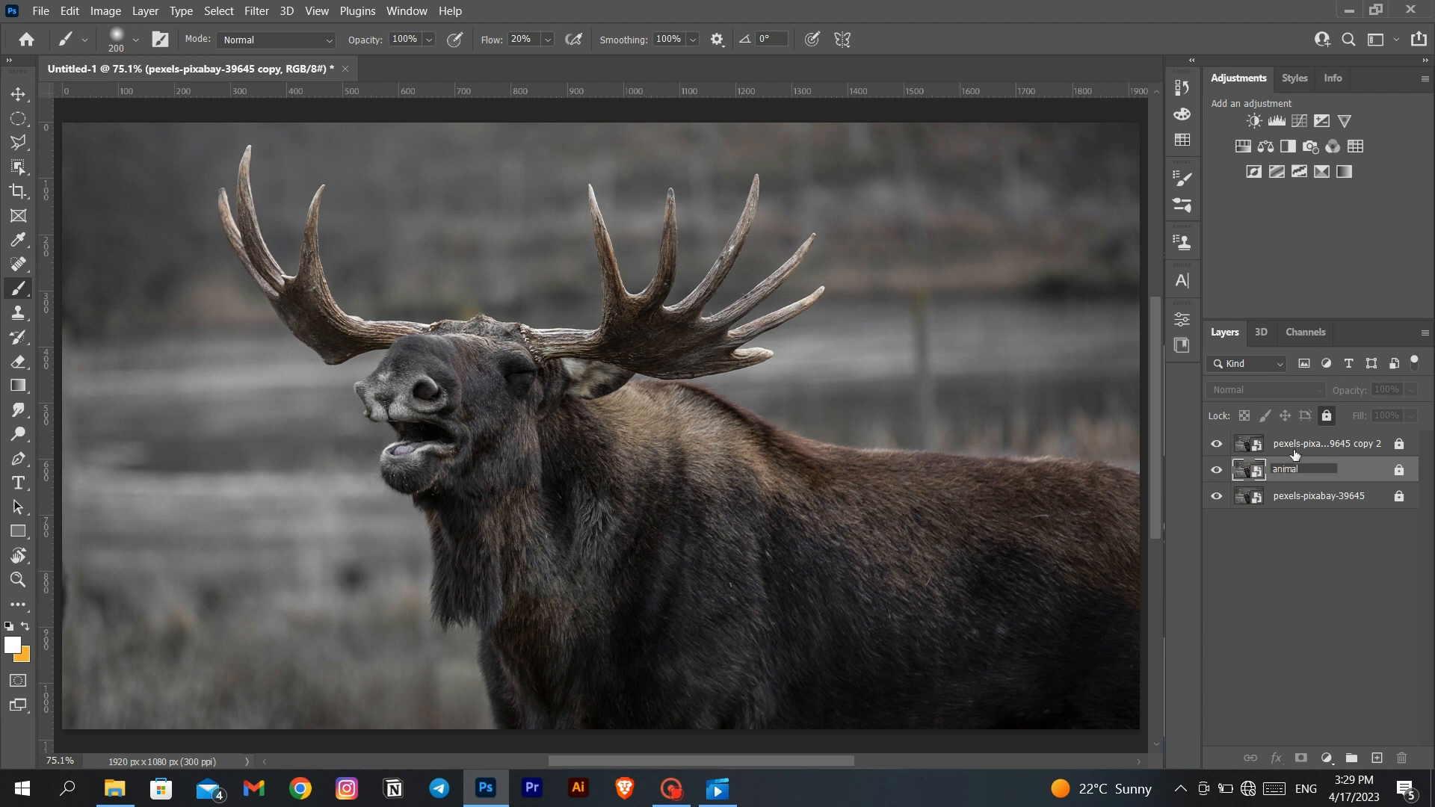
double_click(1293, 445)
type("h")
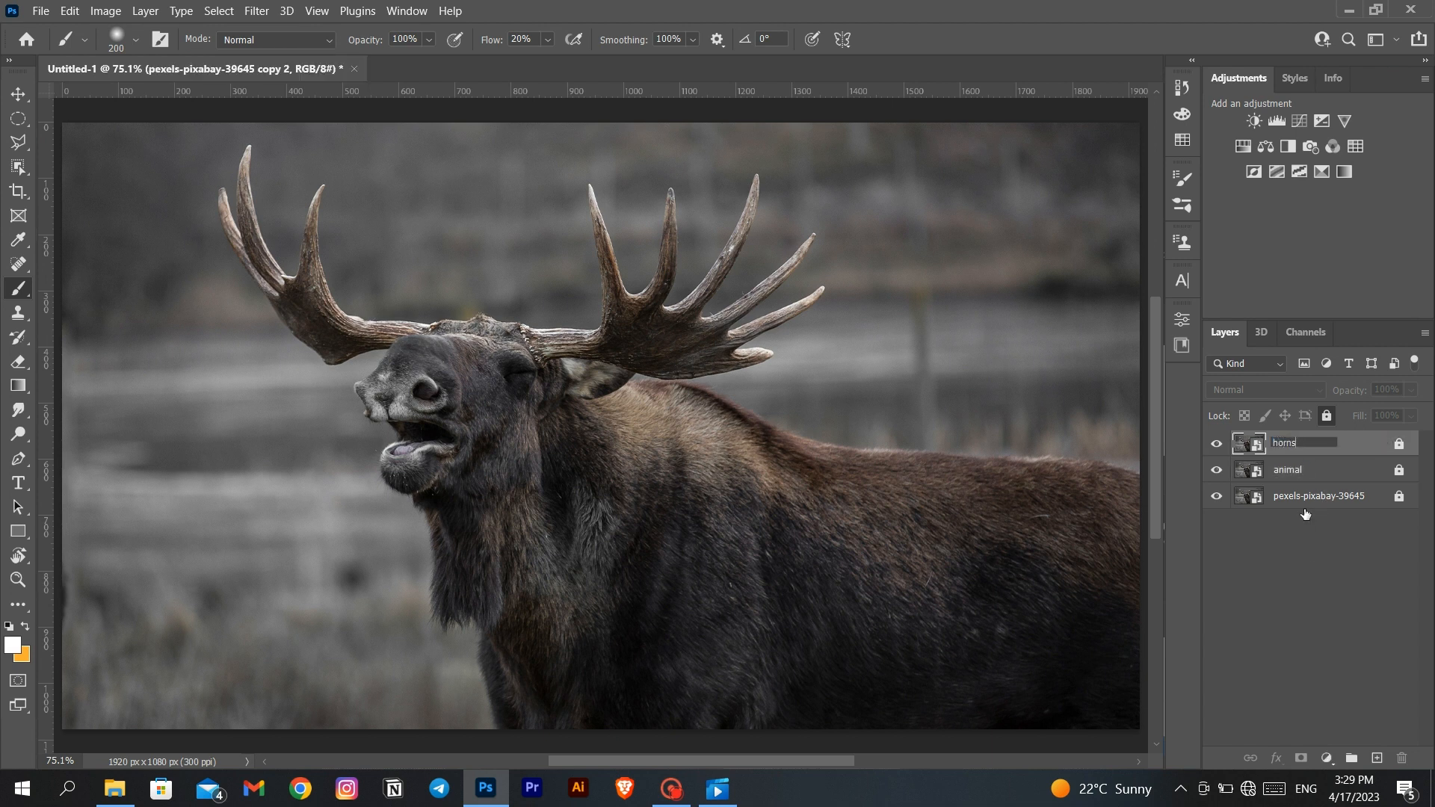
type("orns")
left_click(1298, 549)
- Hide the horns layer and select the whole moose on the animal layer with the Object Selection tool
left_click(1309, 470)
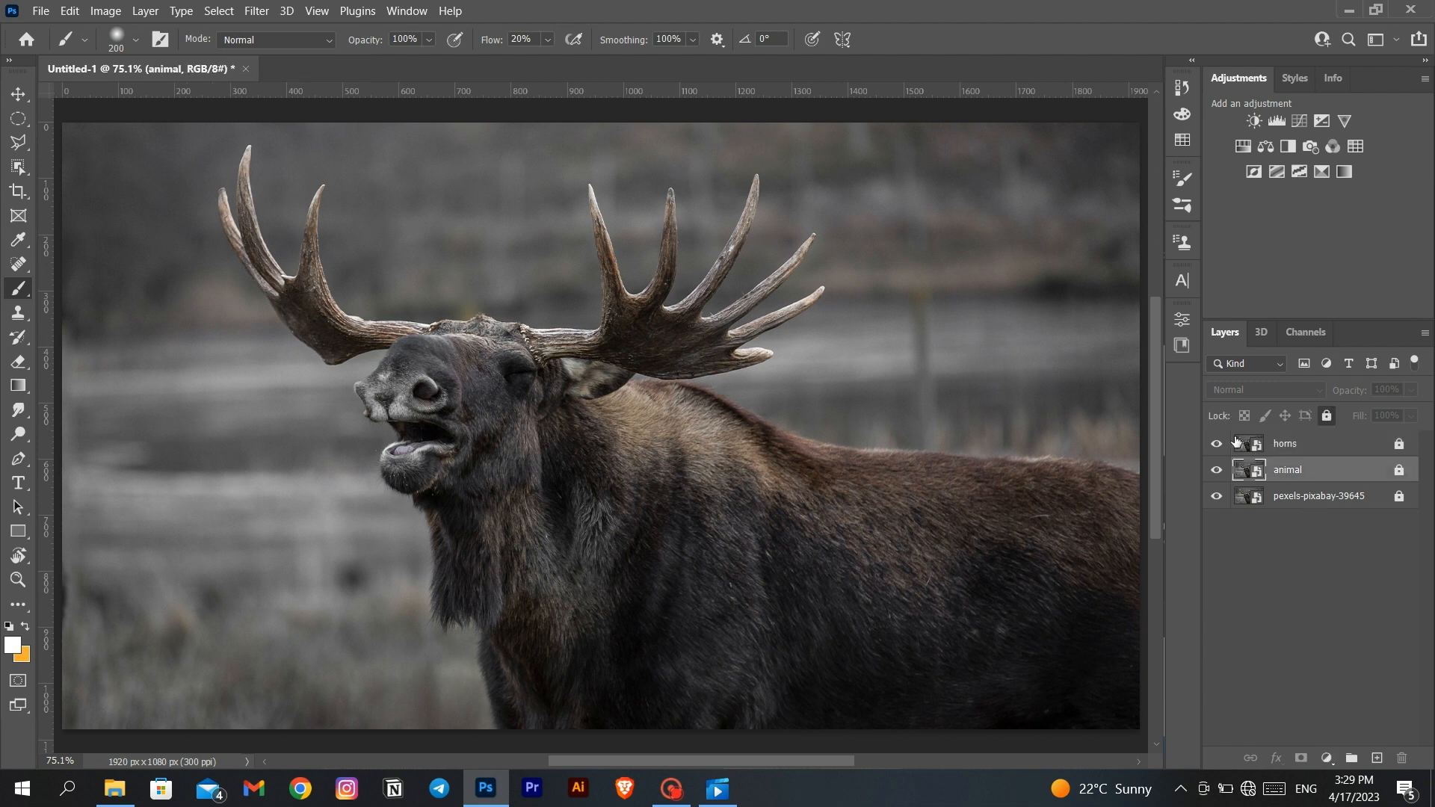
left_click(16, 117)
left_click(14, 144)
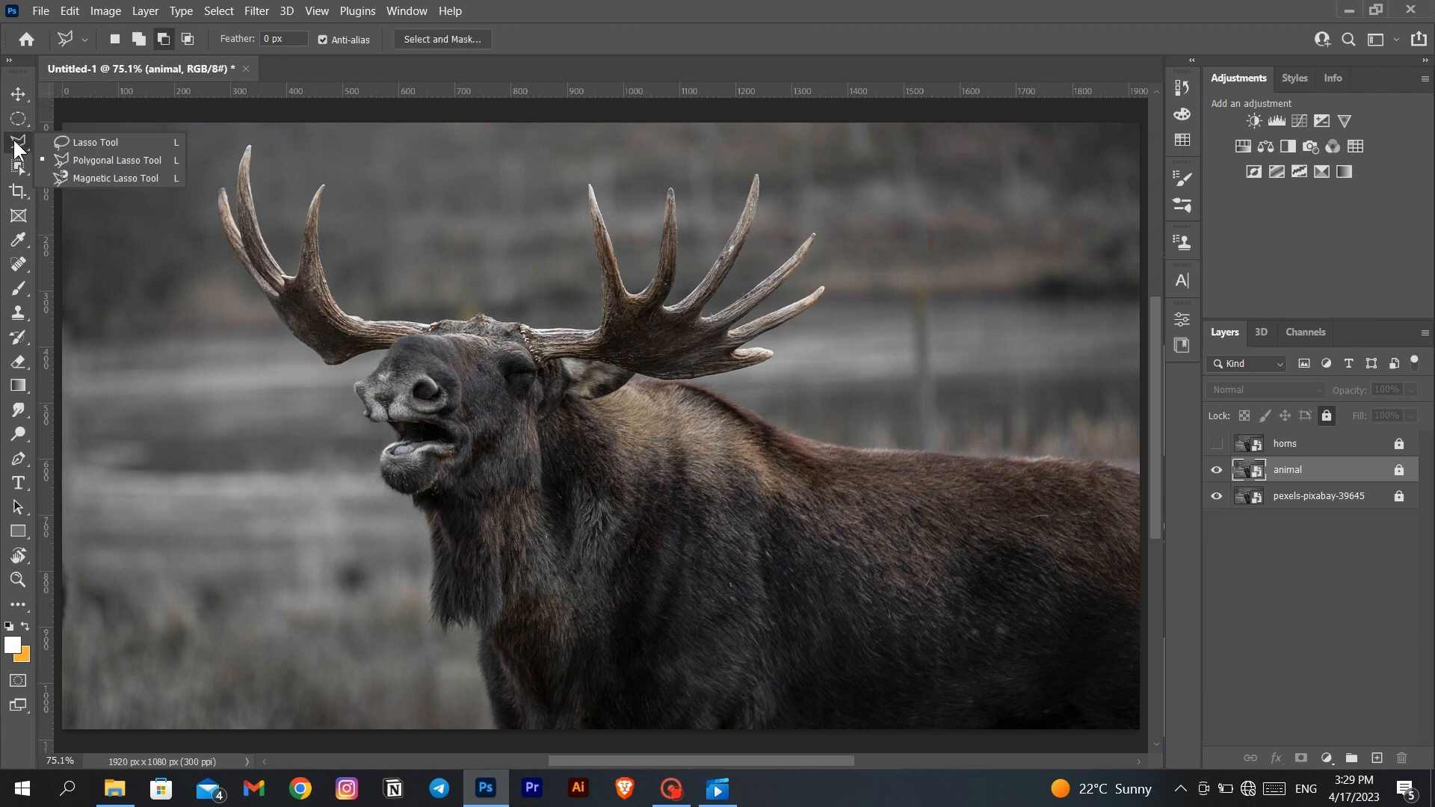
left_click(18, 166)
left_click(97, 166)
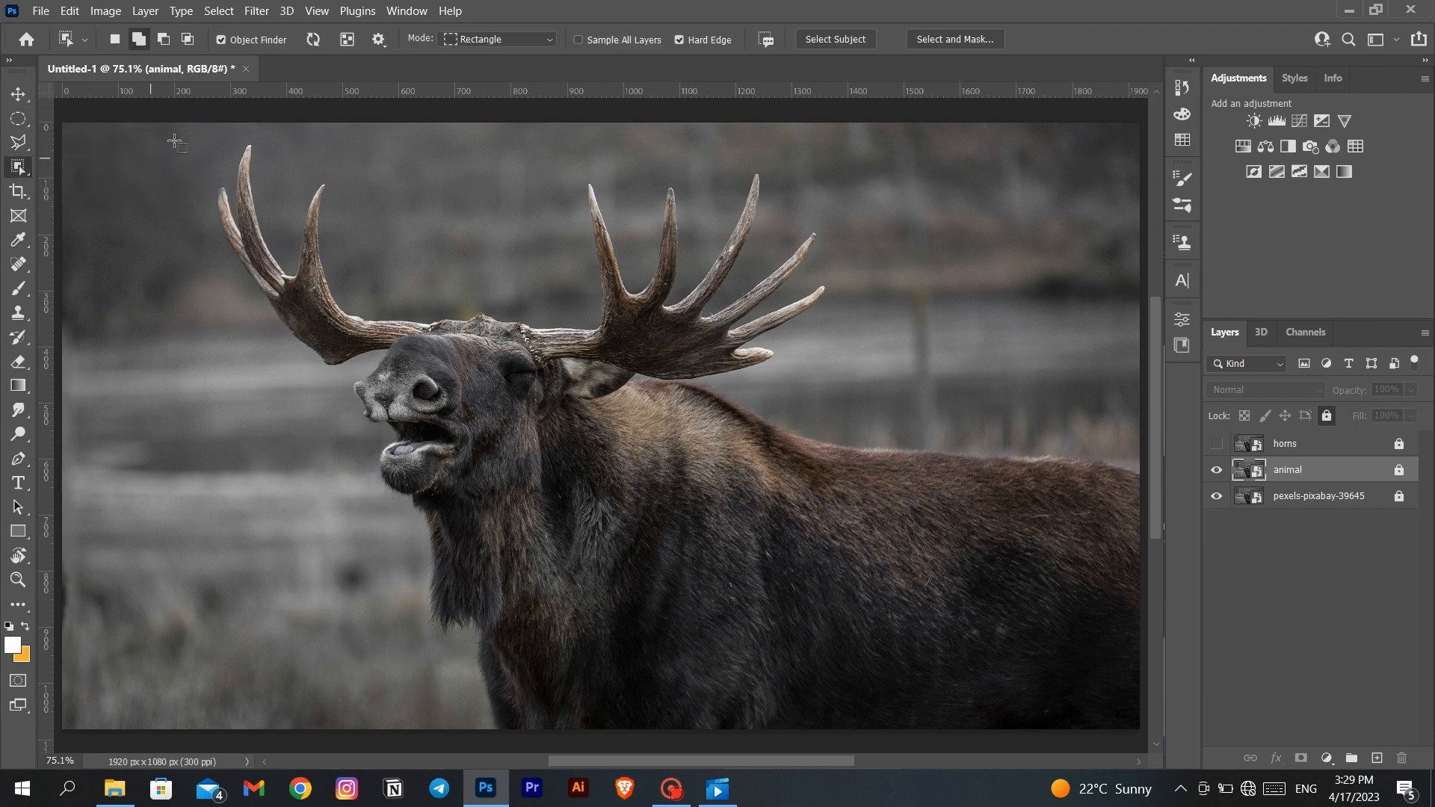
left_click_drag(186, 131, 1109, 706)
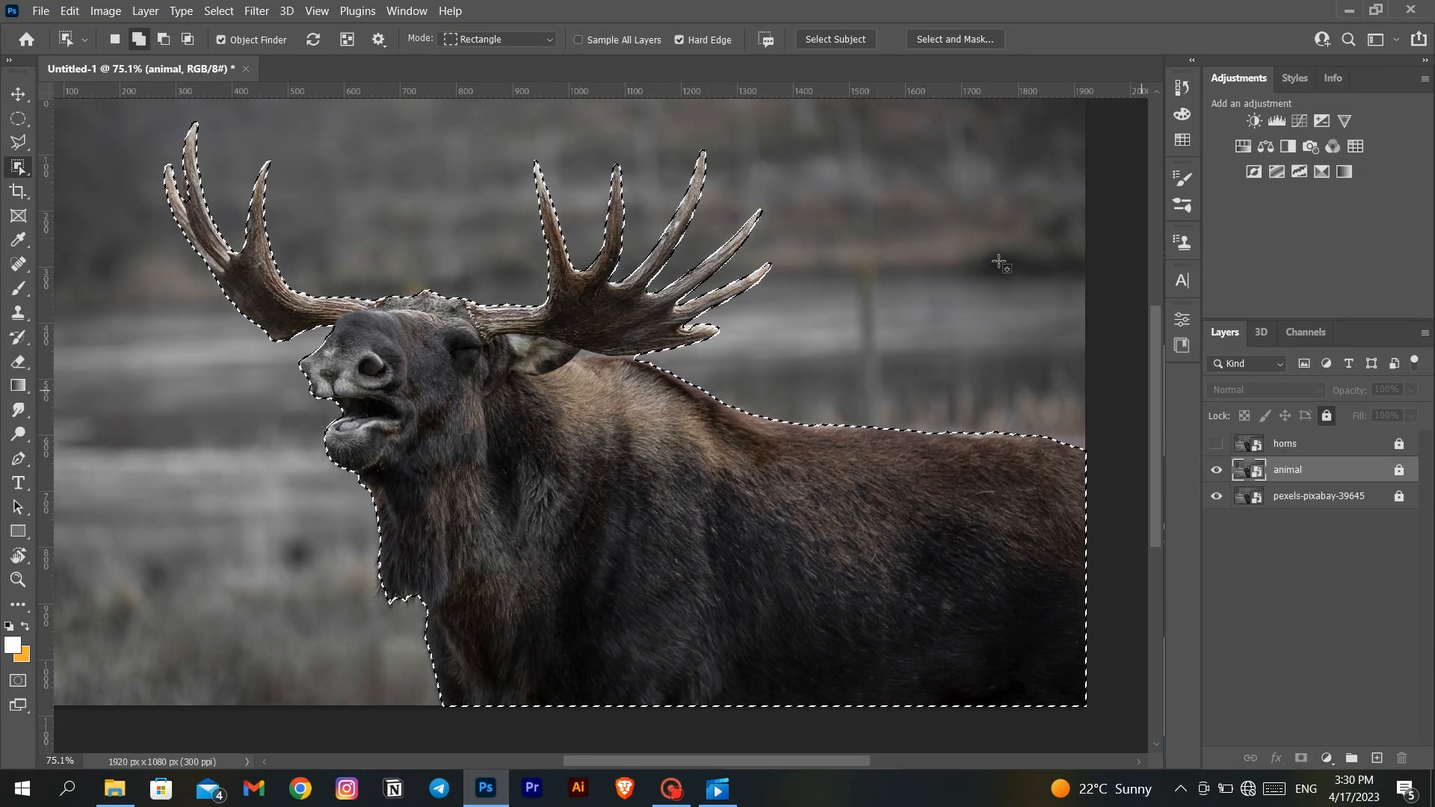
- Open Select and Mask and refine the selection's hair edges around the moose's throat, chin and muzzle
left_click(940, 37)
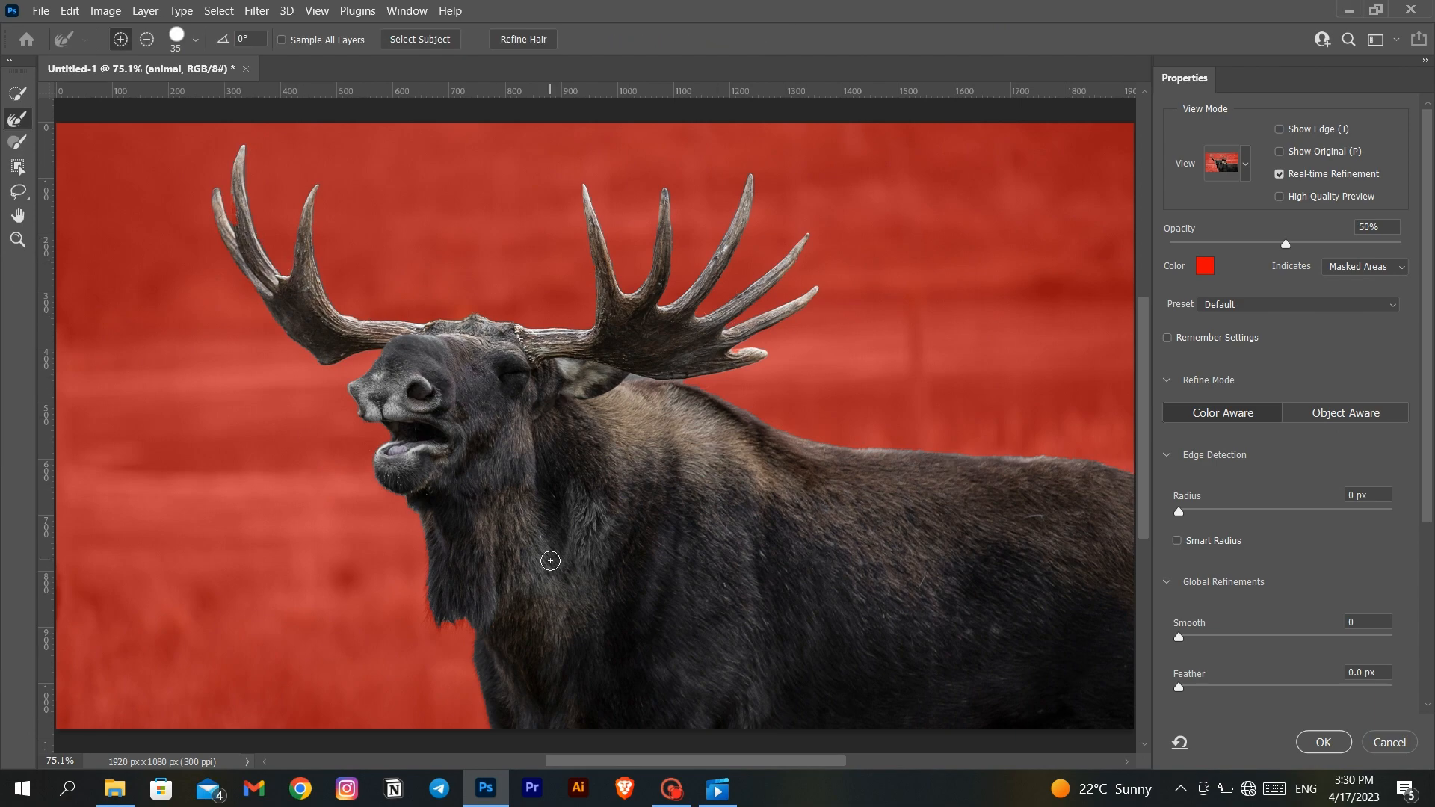
scroll(529, 515, "up", 5)
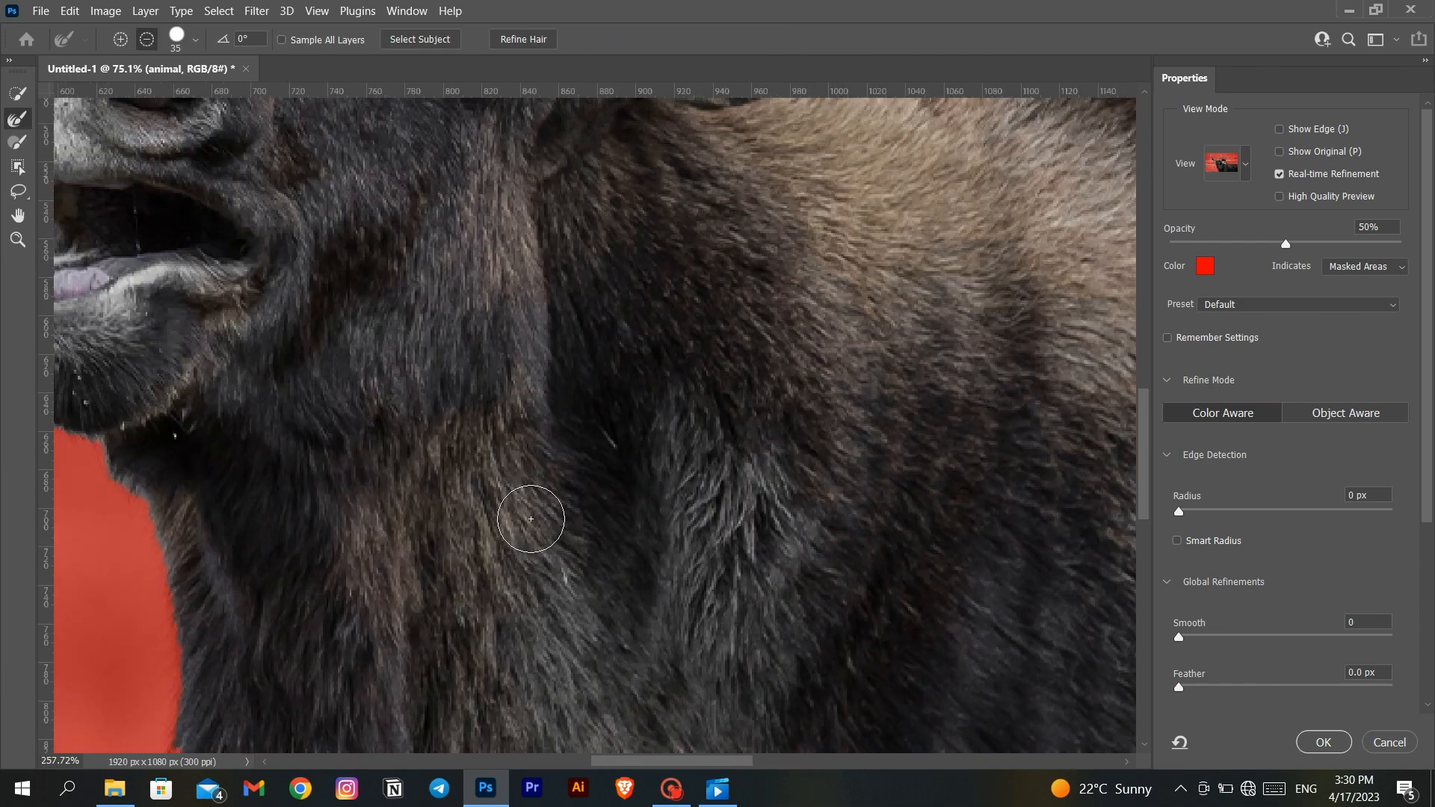
left_click_drag(112, 453, 416, 346)
left_click_drag(487, 696, 485, 427)
left_click_drag(429, 114, 569, 550)
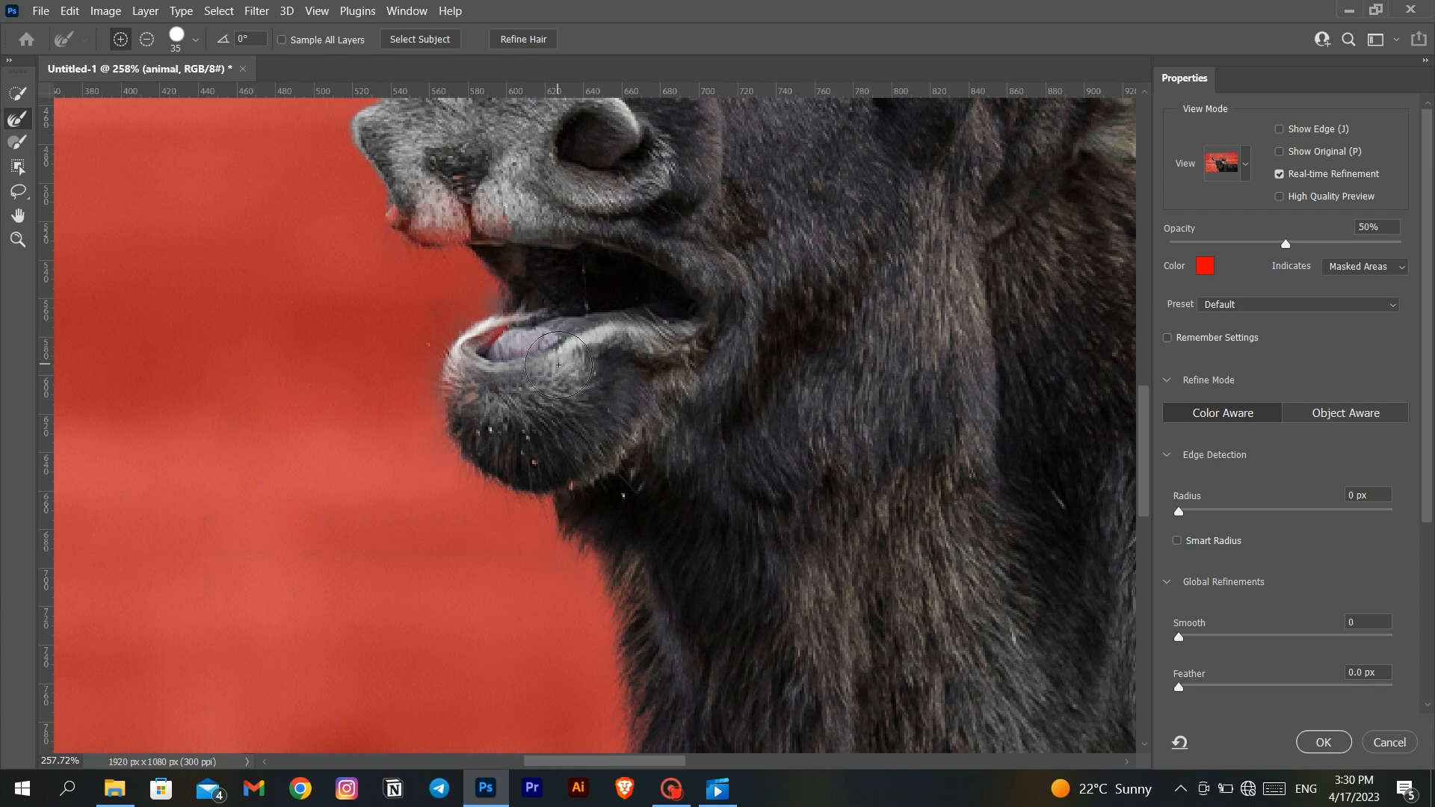
scroll(478, 367, "up", 3)
scroll(433, 276, "up", 2)
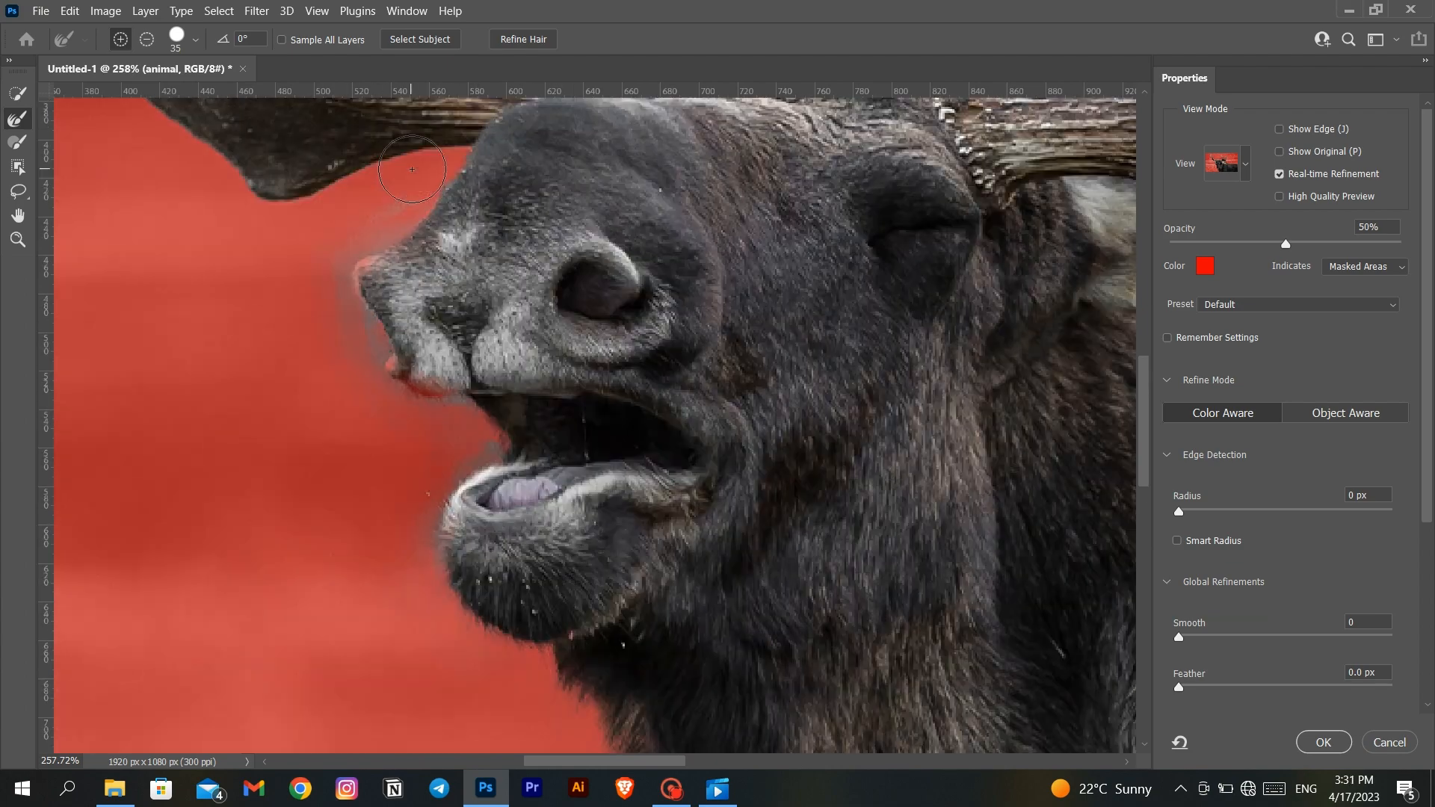
- Refine the selection edges along both antlers with the Refine Edge brush
scroll(411, 169, "up", 10)
scroll(475, 281, "left", 4)
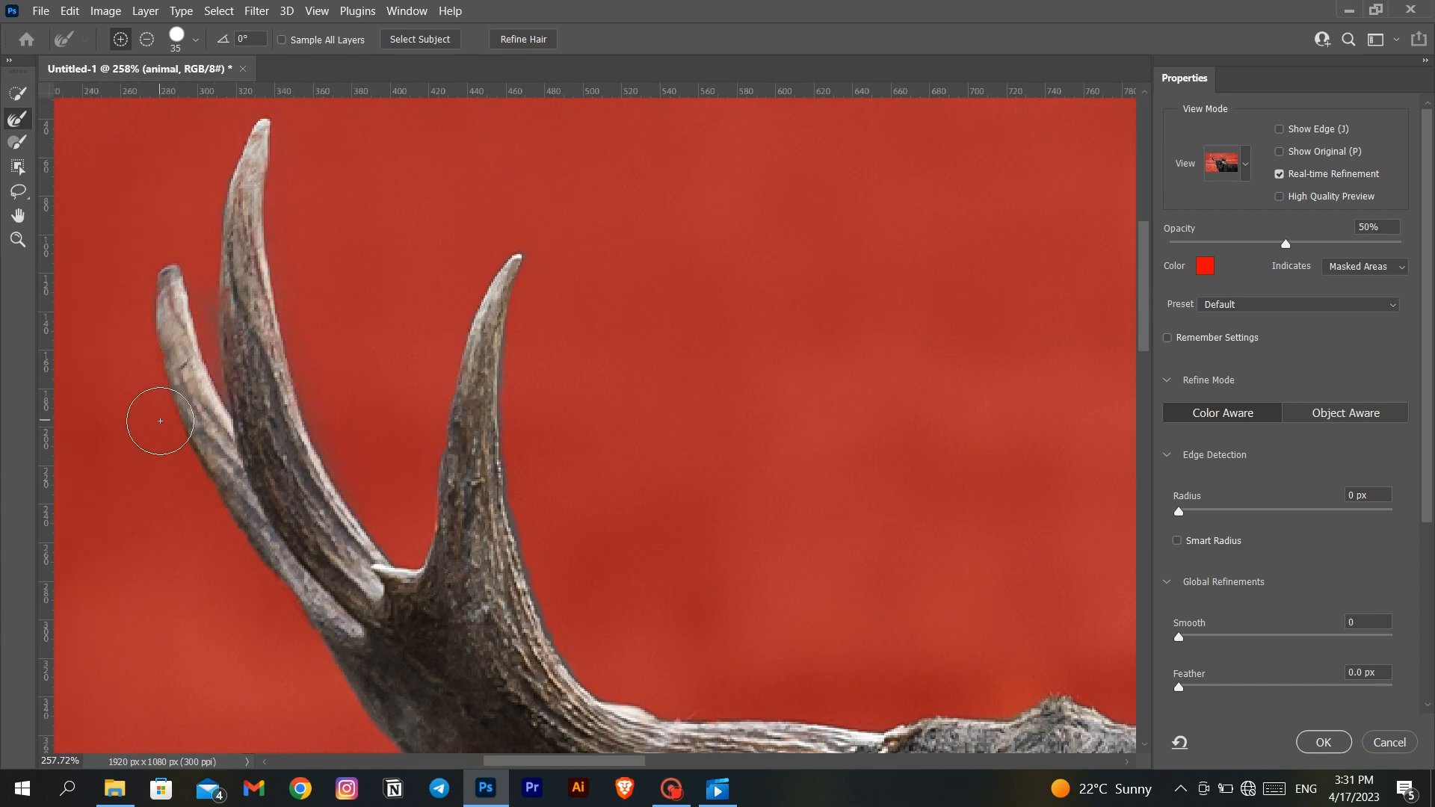
scroll(410, 503, "right", 10)
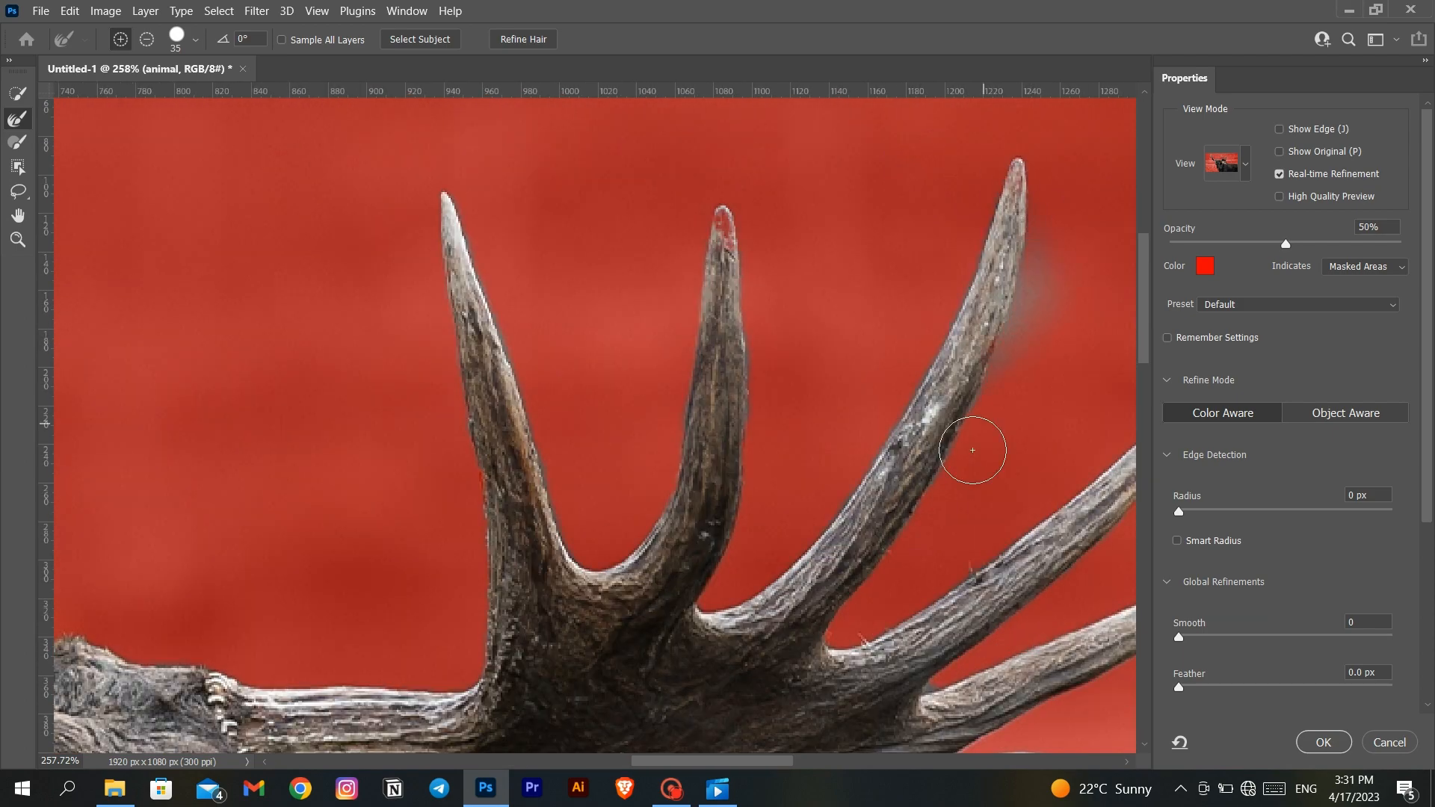
scroll(976, 189, "down", 5)
scroll(976, 189, "right", 6)
scroll(455, 503, "right", 3)
scroll(455, 502, "down", 1)
scroll(346, 492, "right", 3)
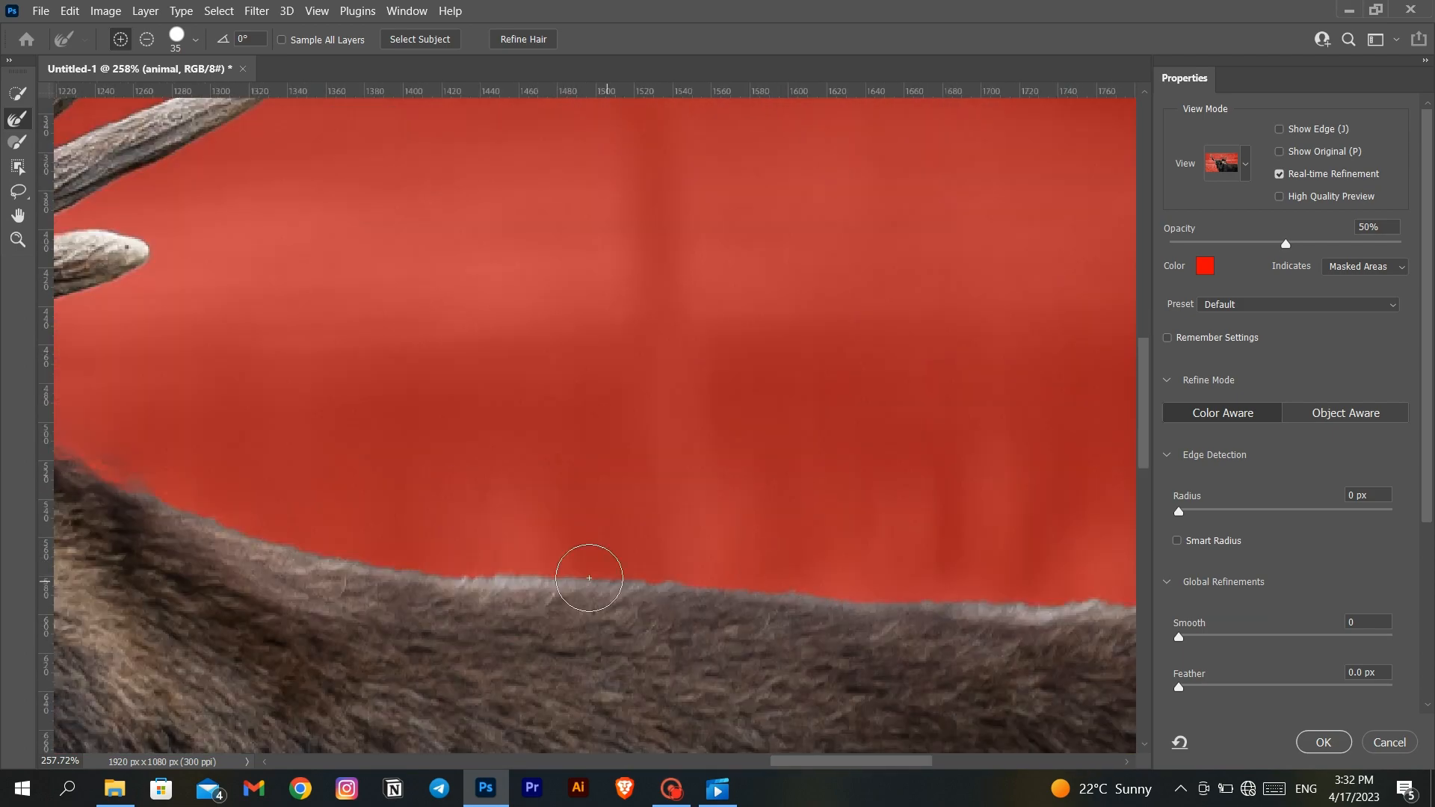
- Refine the fur edge along the moose's back, correcting part of it with the Refine Edge brush in subtract mode
left_click_drag(588, 578, 1046, 607)
scroll(785, 608, "right", 5)
scroll(775, 631, "left", 2)
left_click(146, 40)
left_click_drag(678, 634, 927, 605)
scroll(661, 596, "left", 2)
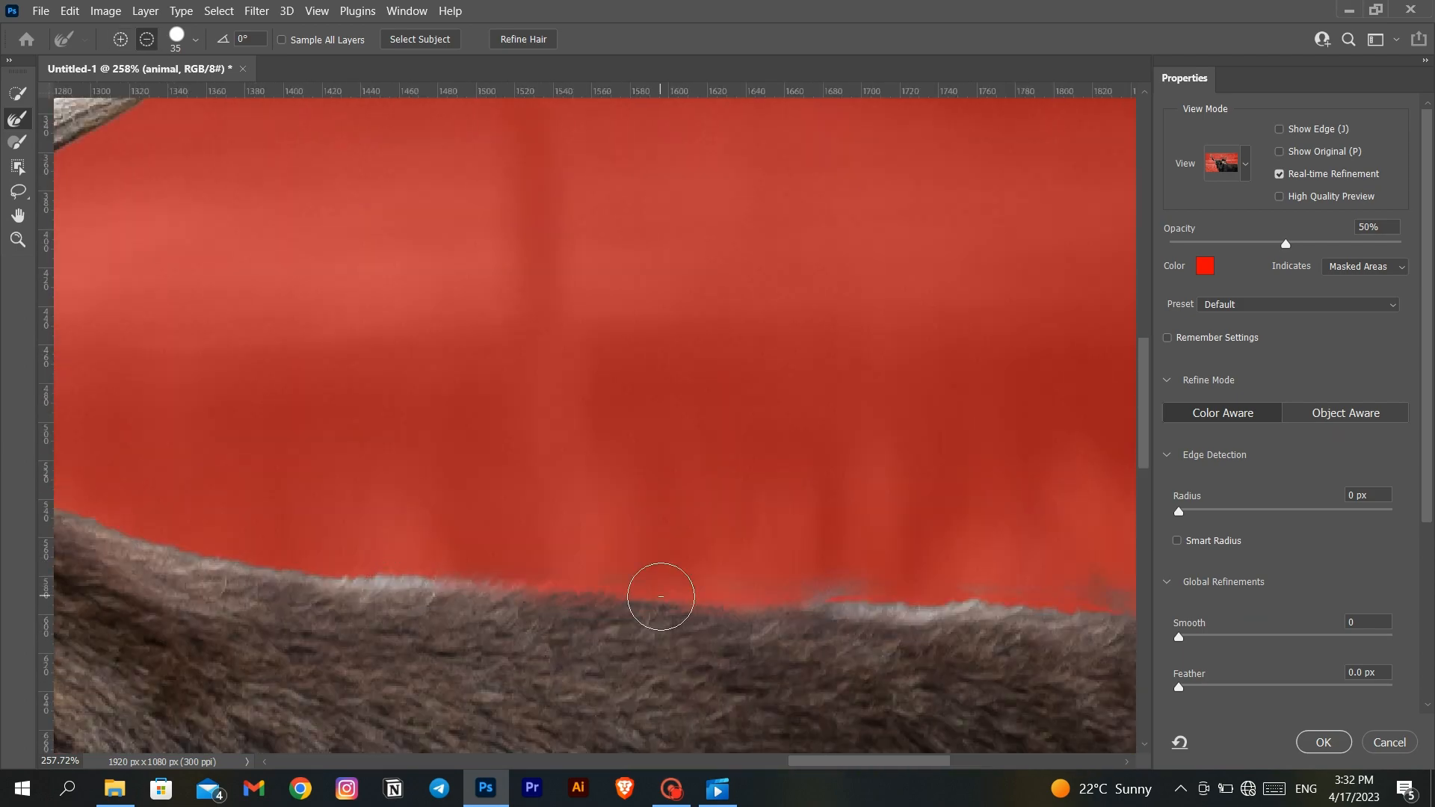
key("Return")
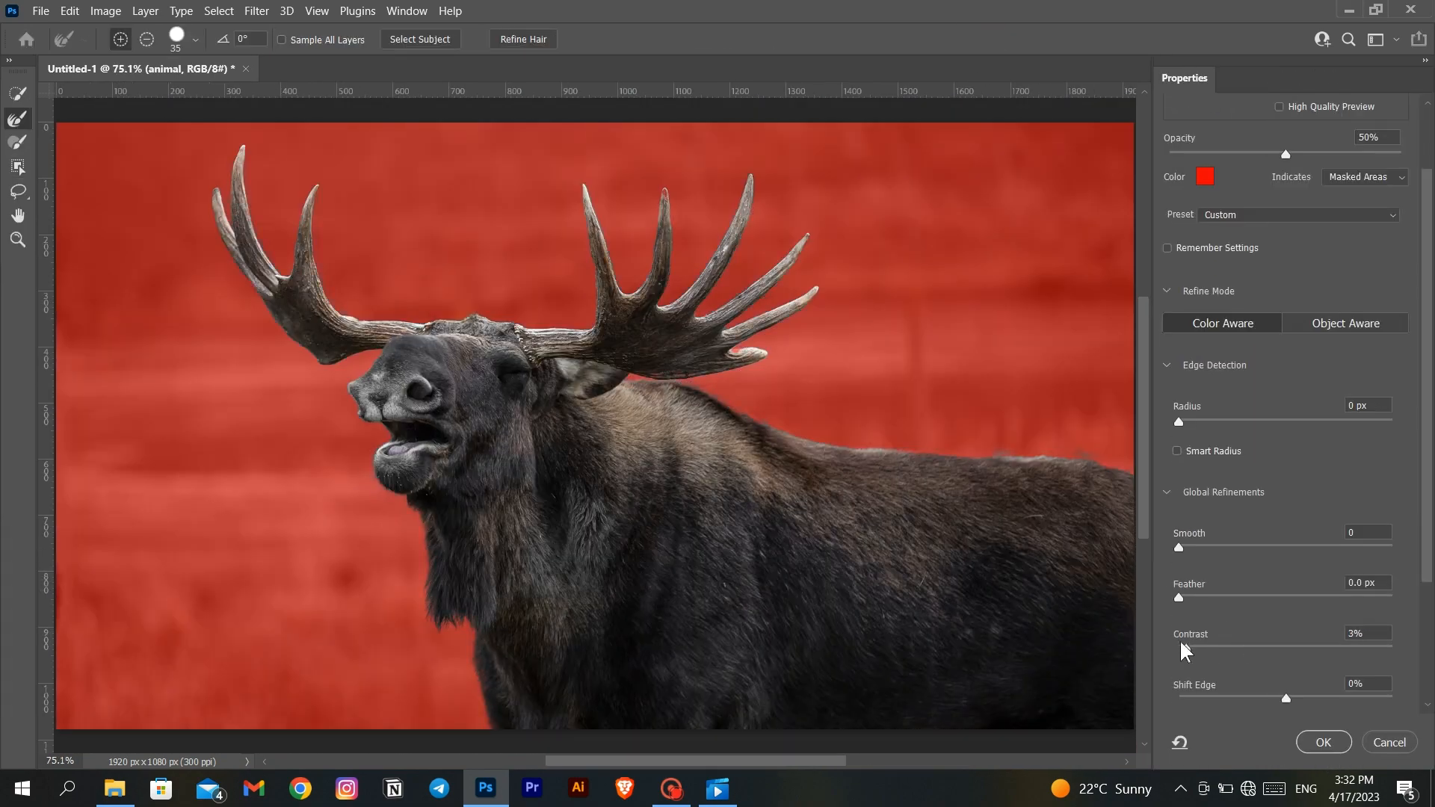
- Set the edge contrast to 19% and Shift Edge to +17%, and output the selection as a layer mask
left_click_drag(1181, 647, 1220, 647)
left_click_drag(1286, 698, 1304, 698)
scroll(1268, 673, "down", 3)
left_click(1276, 697)
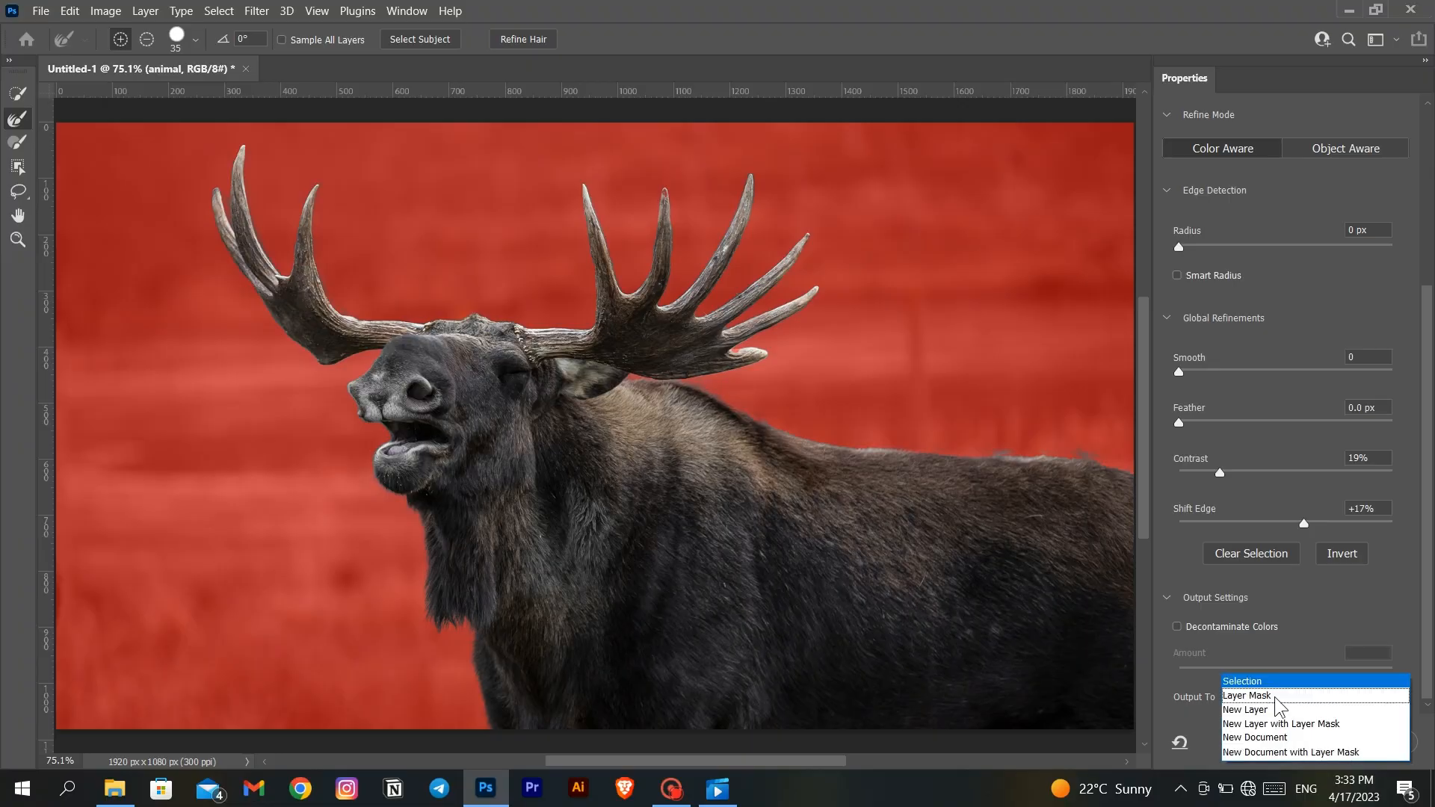
left_click(1271, 695)
left_click(1317, 740)
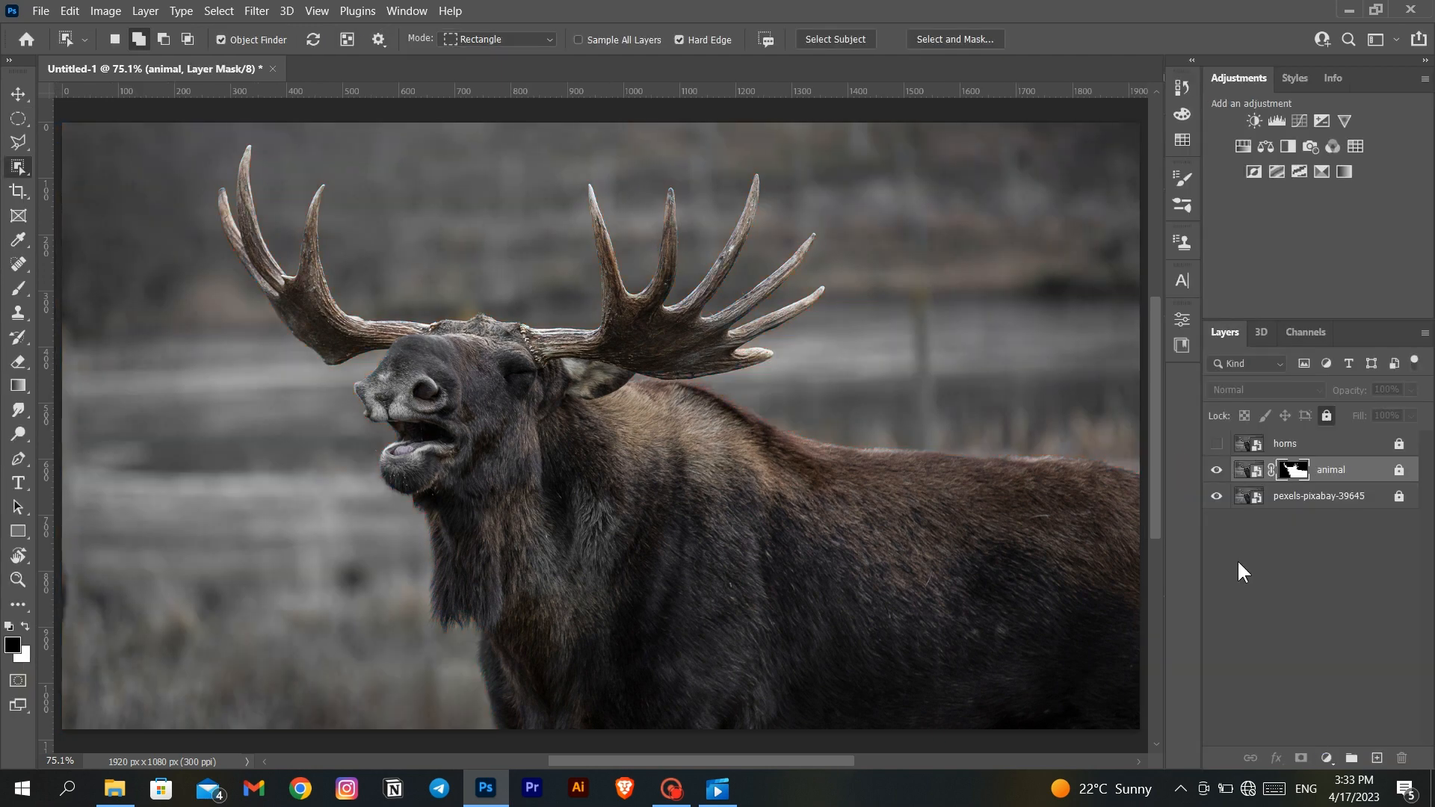
- Check the cutout by toggling the original photo layer's visibility, and leave that layer hidden
left_click(1215, 494)
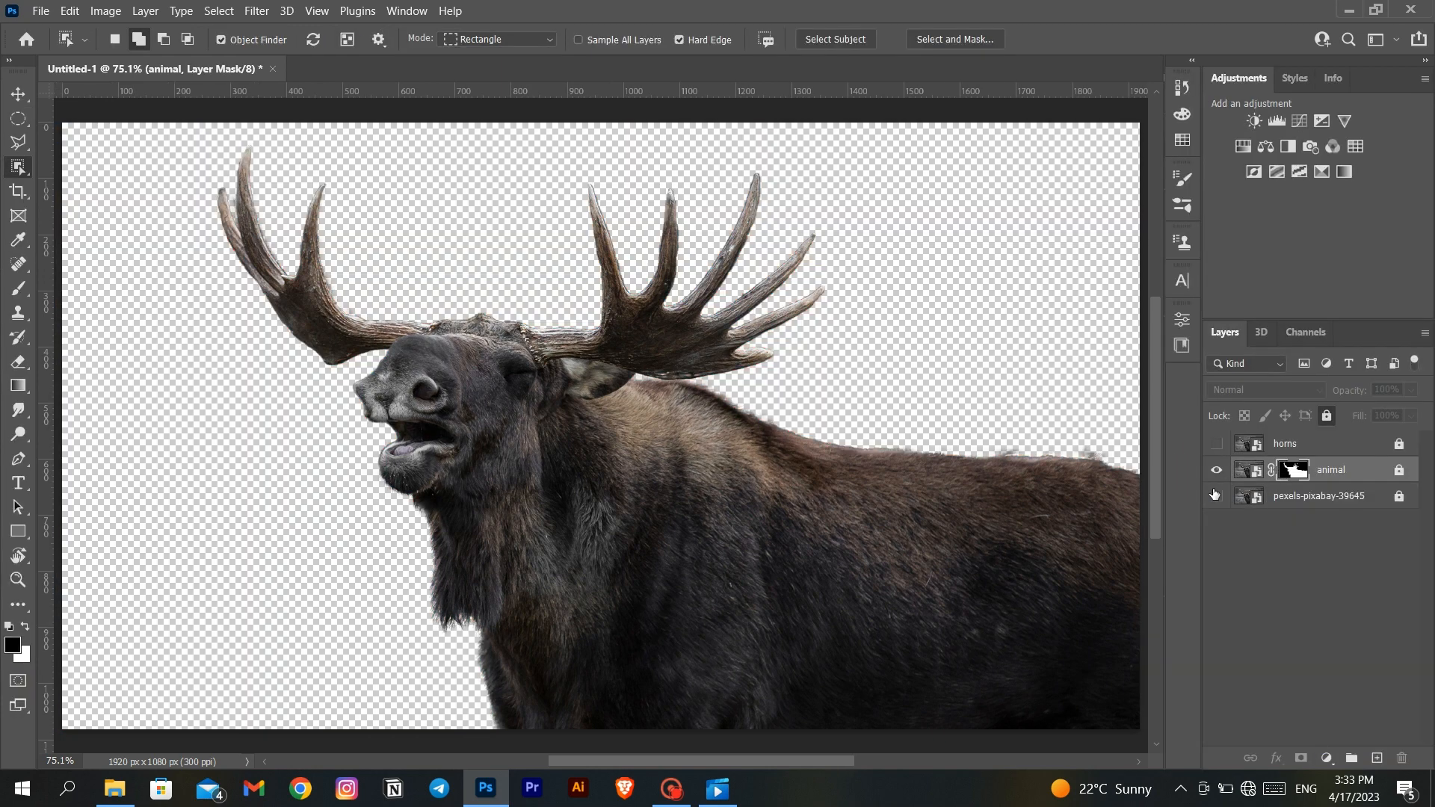
left_click(1214, 494)
left_click(1215, 494)
left_click(1215, 494)
left_click(1214, 494)
left_click(1215, 494)
left_click(1214, 494)
left_click(1214, 494)
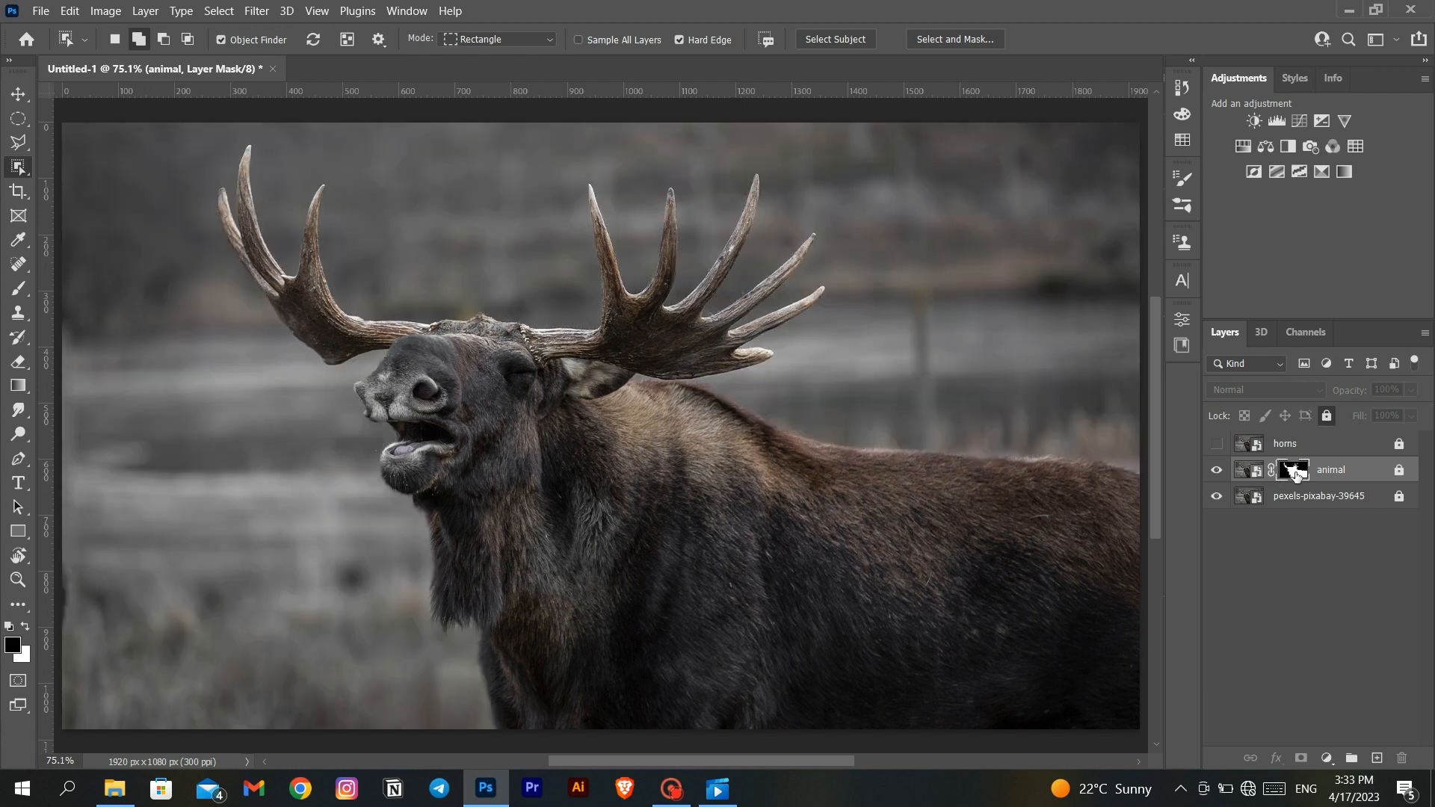
left_click(1216, 496)
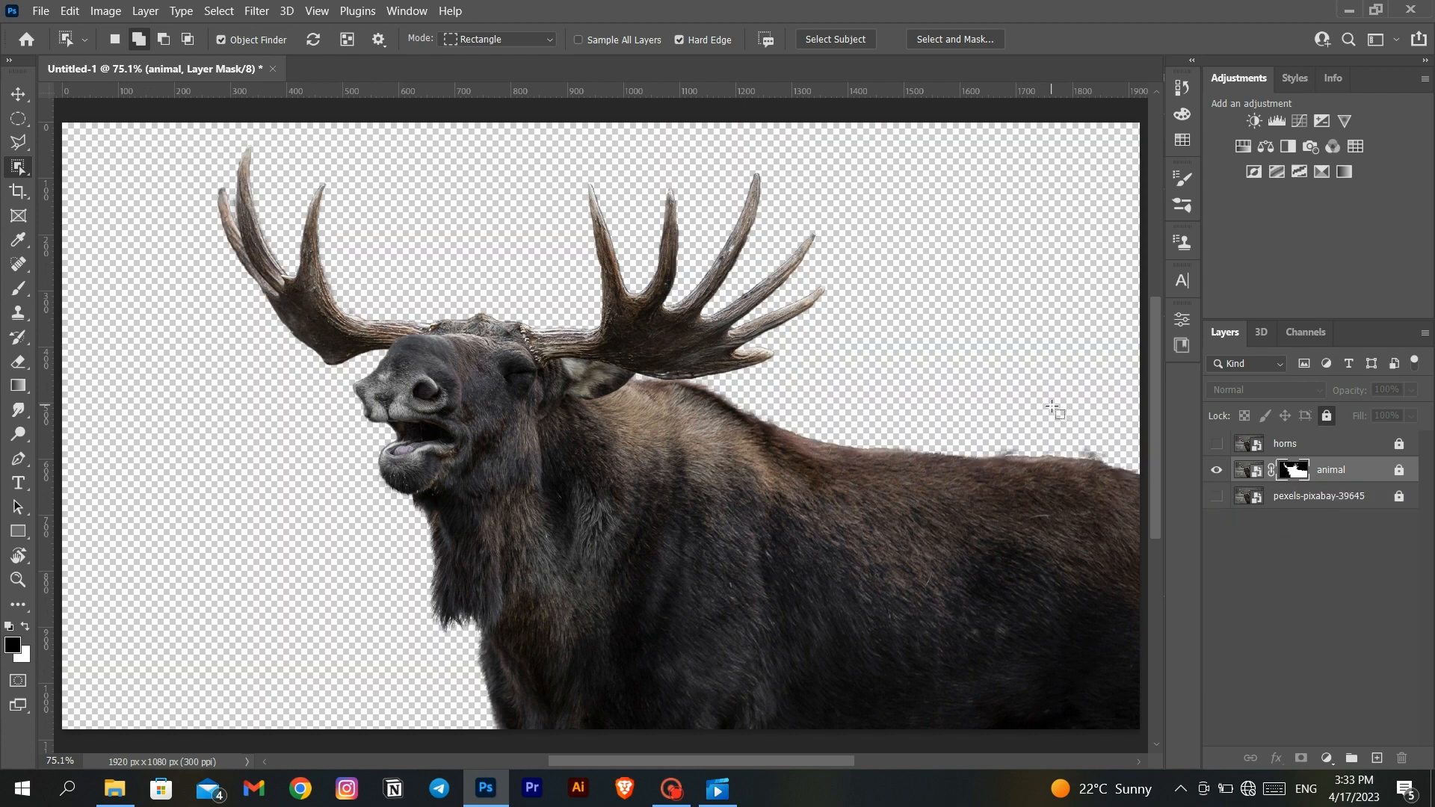
- Switch to the Brush tool and unlock the animal and horns layers for editing
left_click(19, 288)
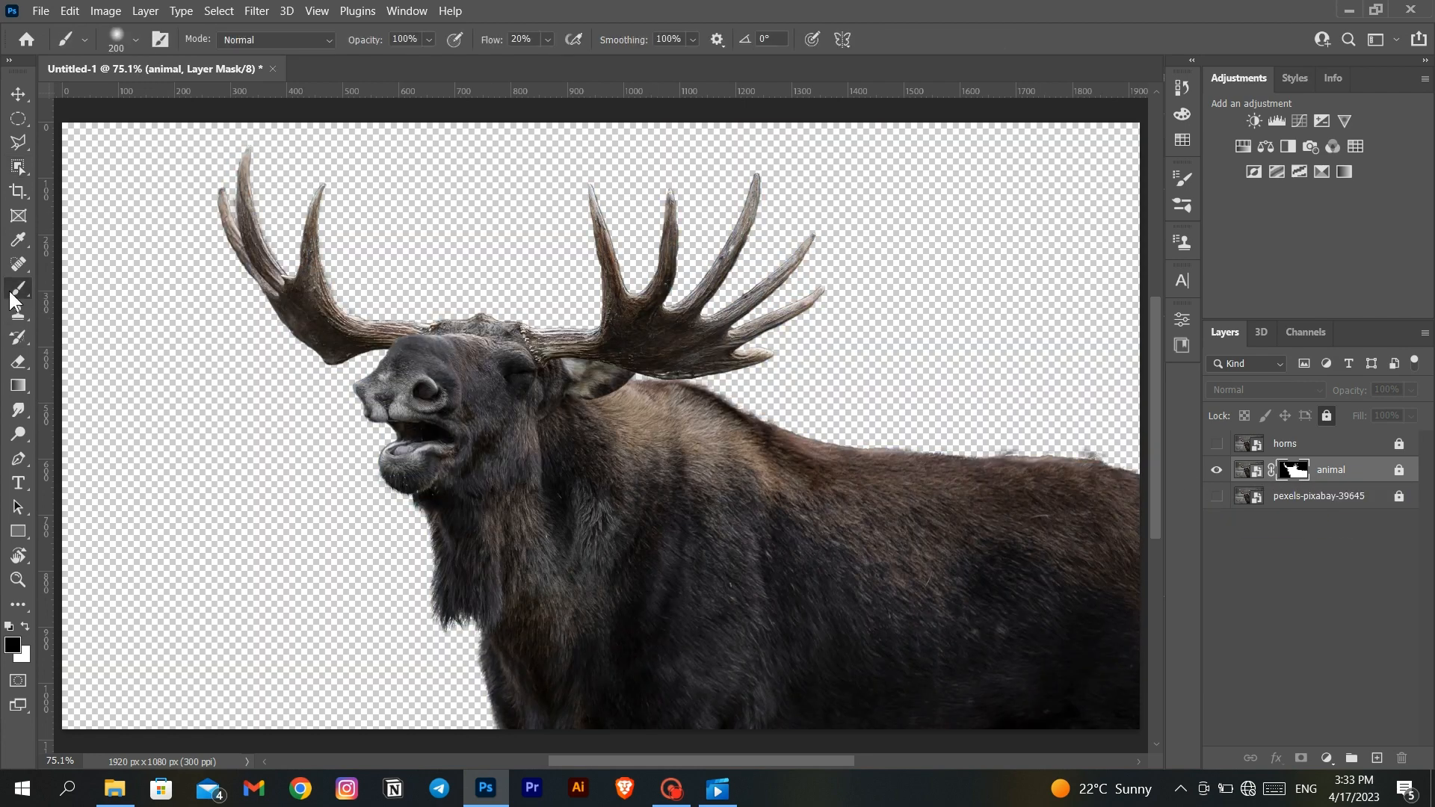
left_click(916, 390)
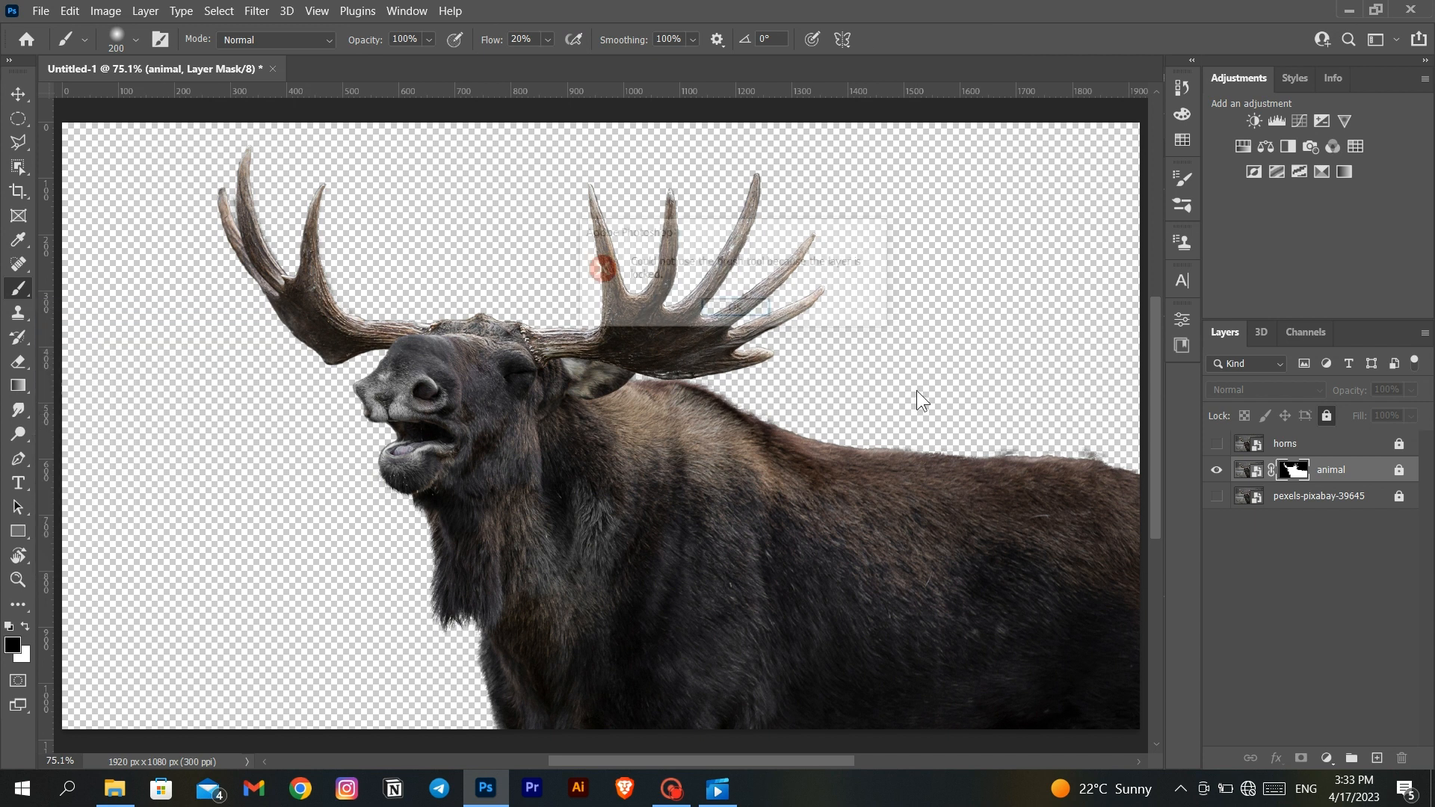
left_click(741, 308)
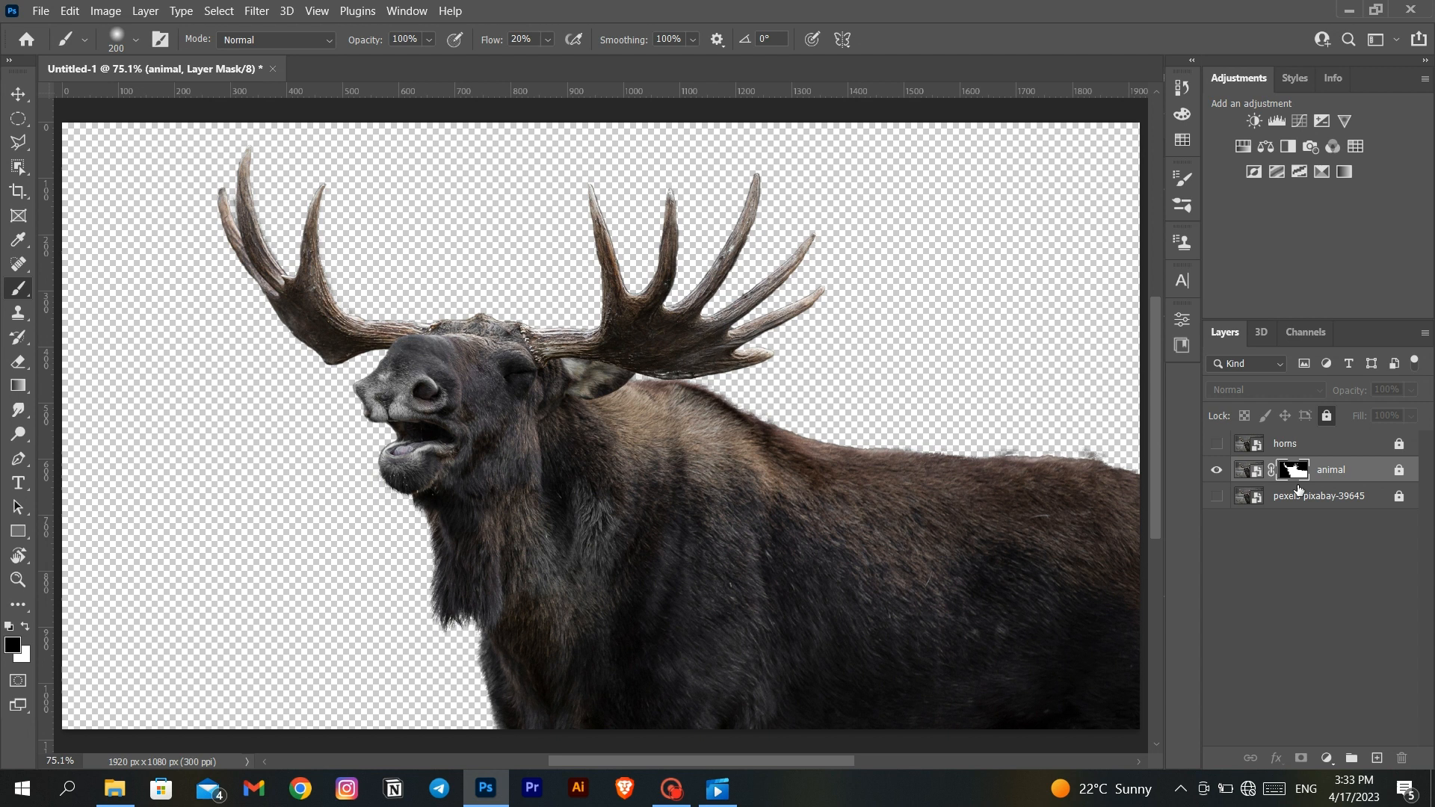
left_click(1326, 415)
left_click(1379, 444)
left_click(1326, 415)
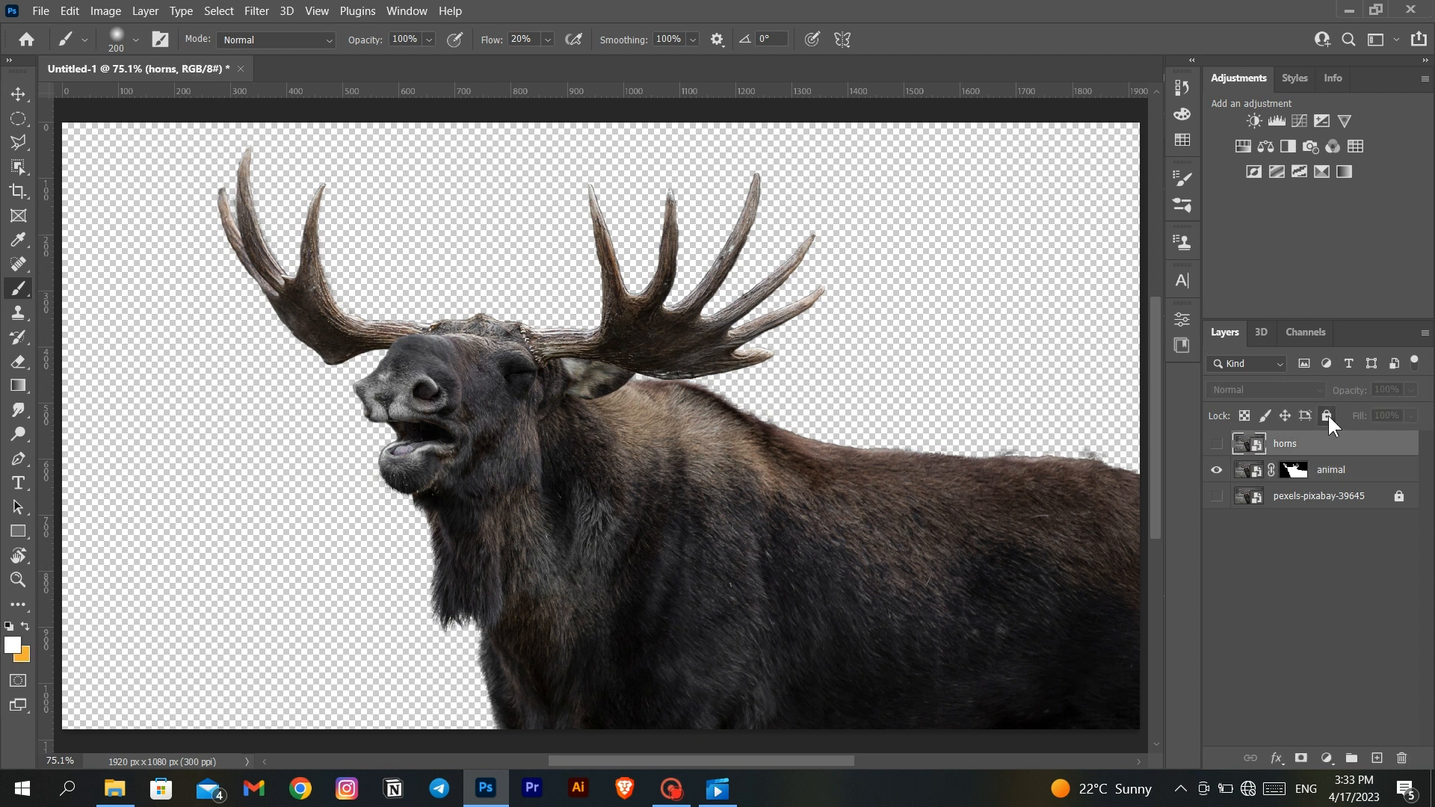
- Target the animal layer's mask with black as the paint colour and reduce the brush size to 45 px
left_click(1299, 470)
key("d")
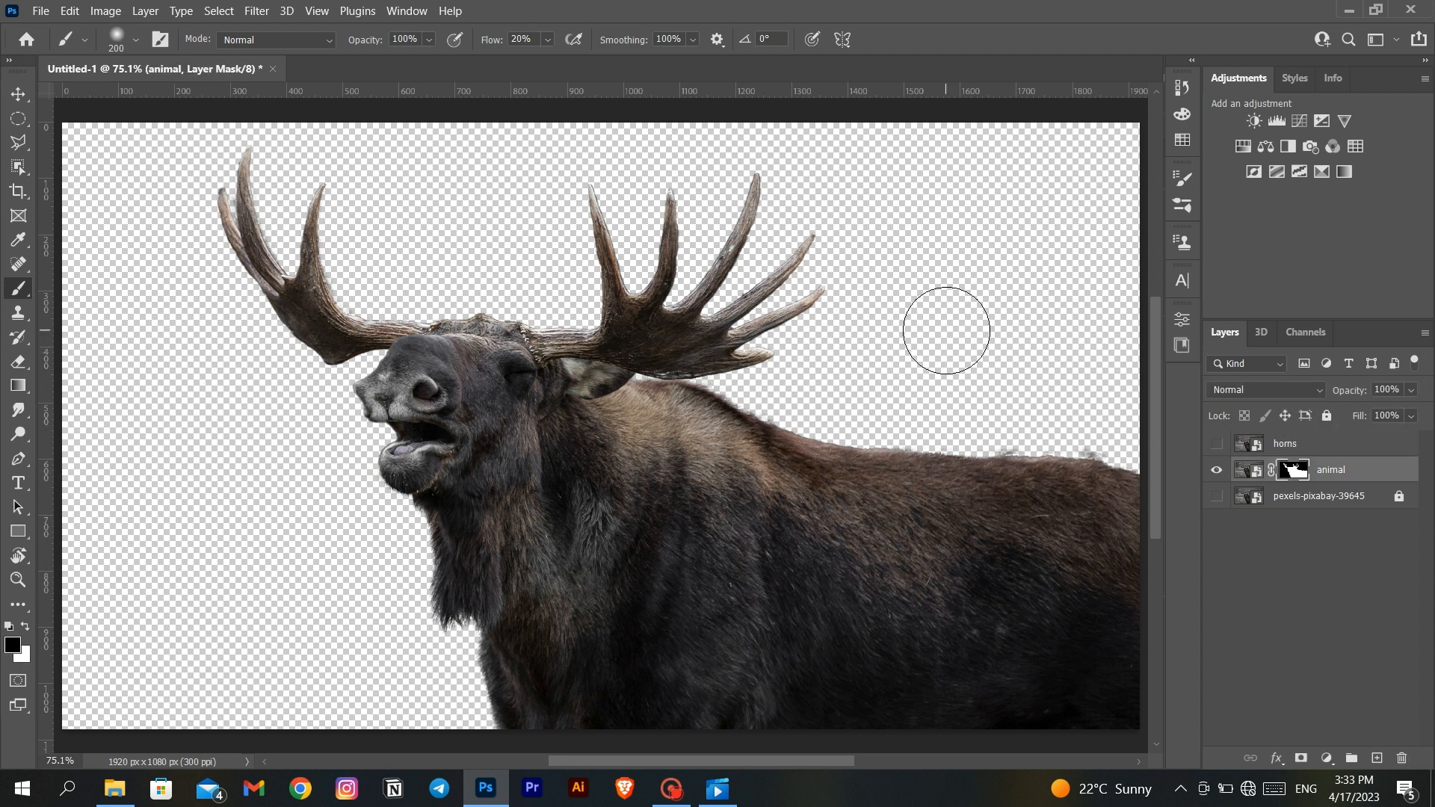
key("bracketleft")
key("bracketleft")
key("bracketleft")
key("bracketleft")
key("bracketleft")
key("bracketleft")
scroll(864, 359, "up", 5)
scroll(863, 357, "down", 1)
key("bracketleft")
key("bracketleft")
key("bracketleft")
key("bracketleft")
key("bracketleft")
key("bracketleft")
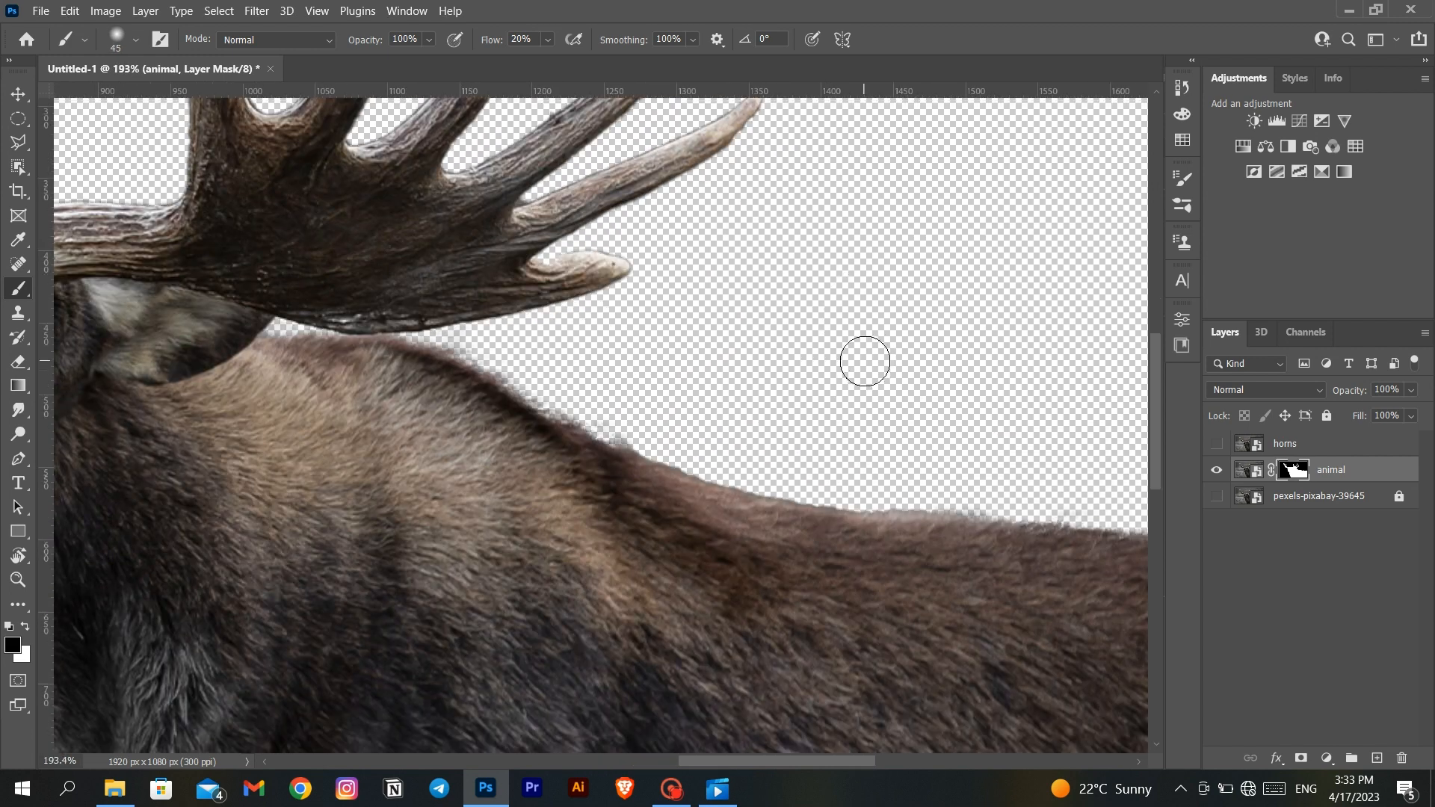
- Set the brush flow to 100% and clean the stray remnants along the moose's back on the mask with a soft 35 px brush
scroll(839, 364, "up", 2)
left_click_drag(491, 39, 557, 40)
left_click(136, 40)
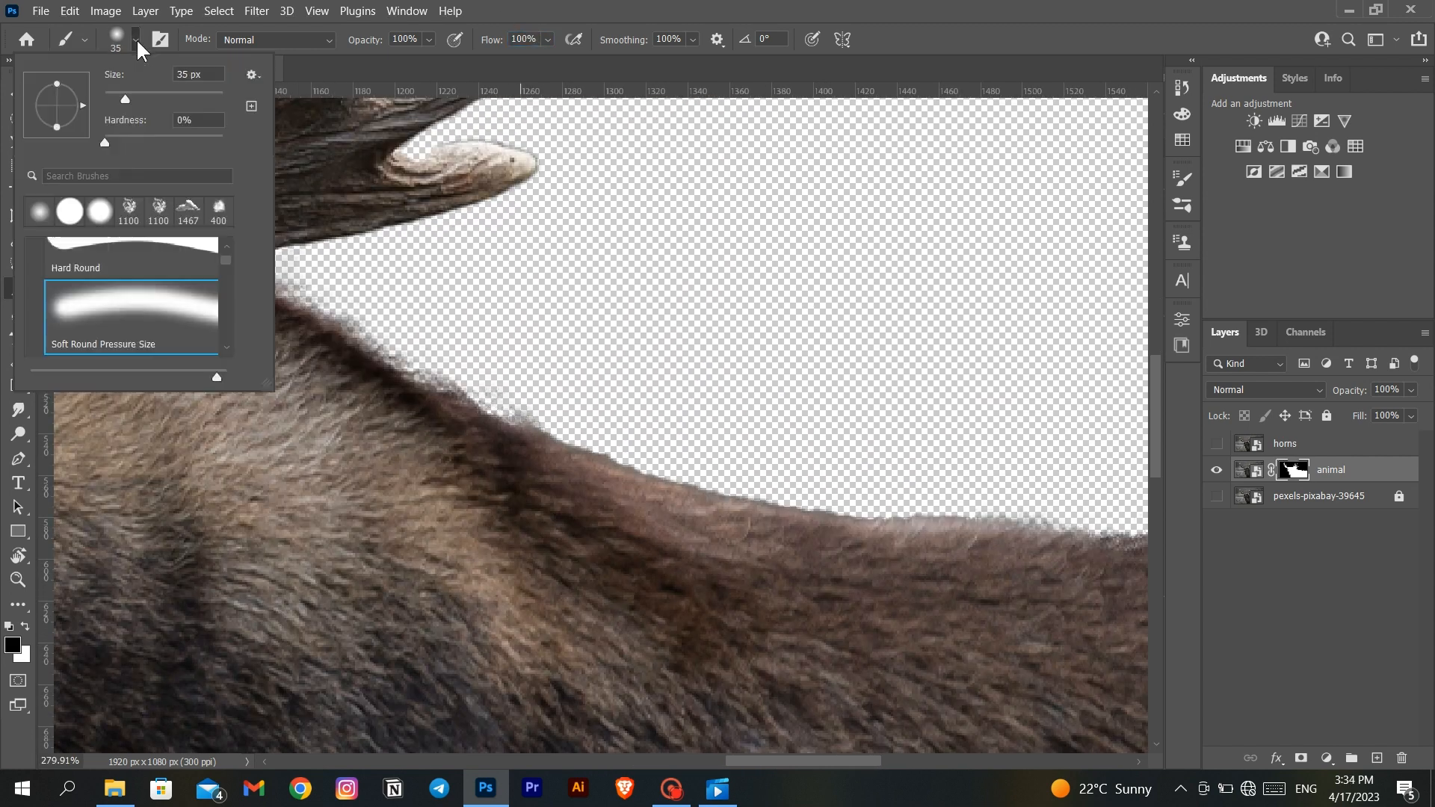
left_click(137, 141)
key("Return")
scroll(449, 349, "right", 3)
scroll(449, 349, "right", 5)
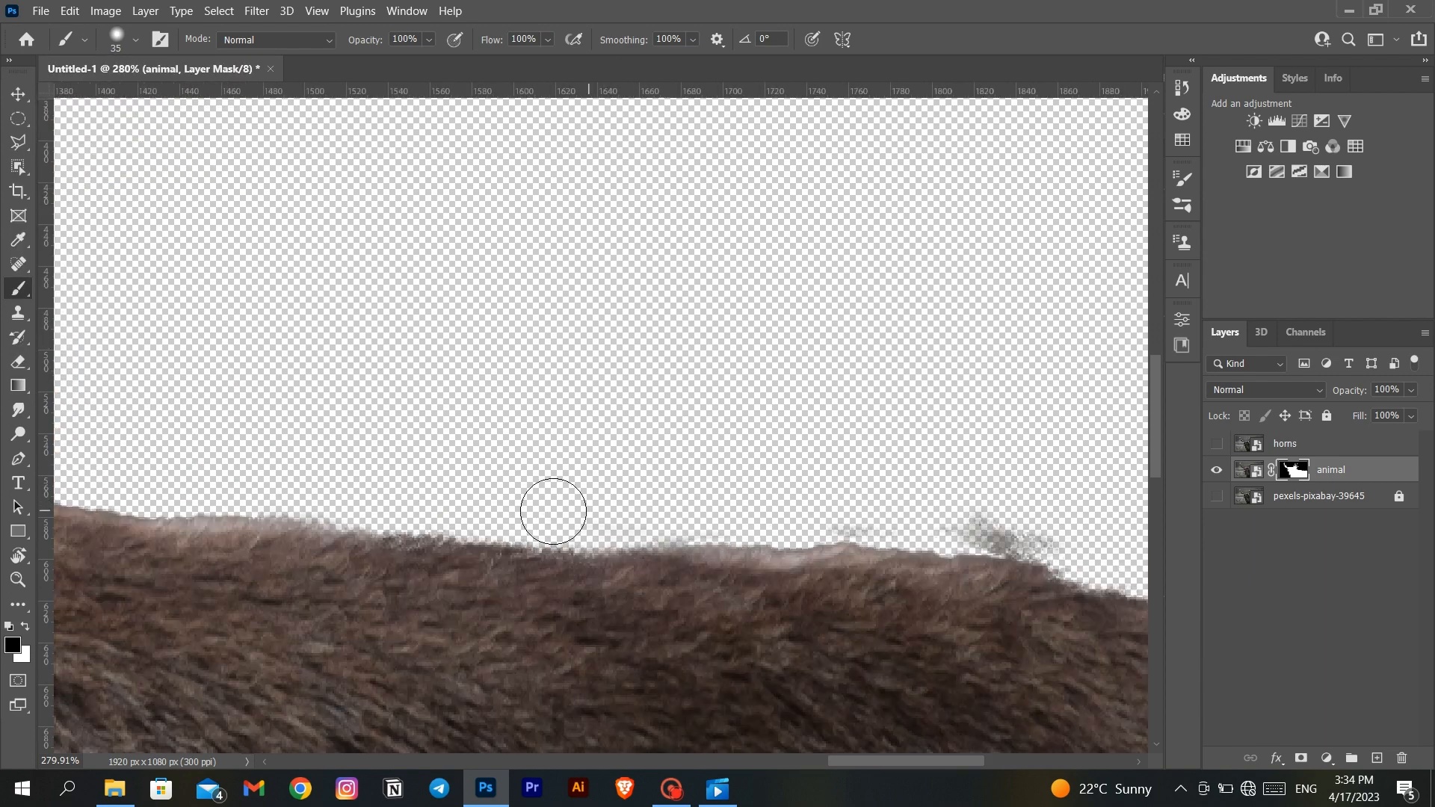
scroll(981, 553, "left", 10)
- Switch to white paint, reduce the brush to 10 px and go over the mask edges around the far antler's tines
key("x")
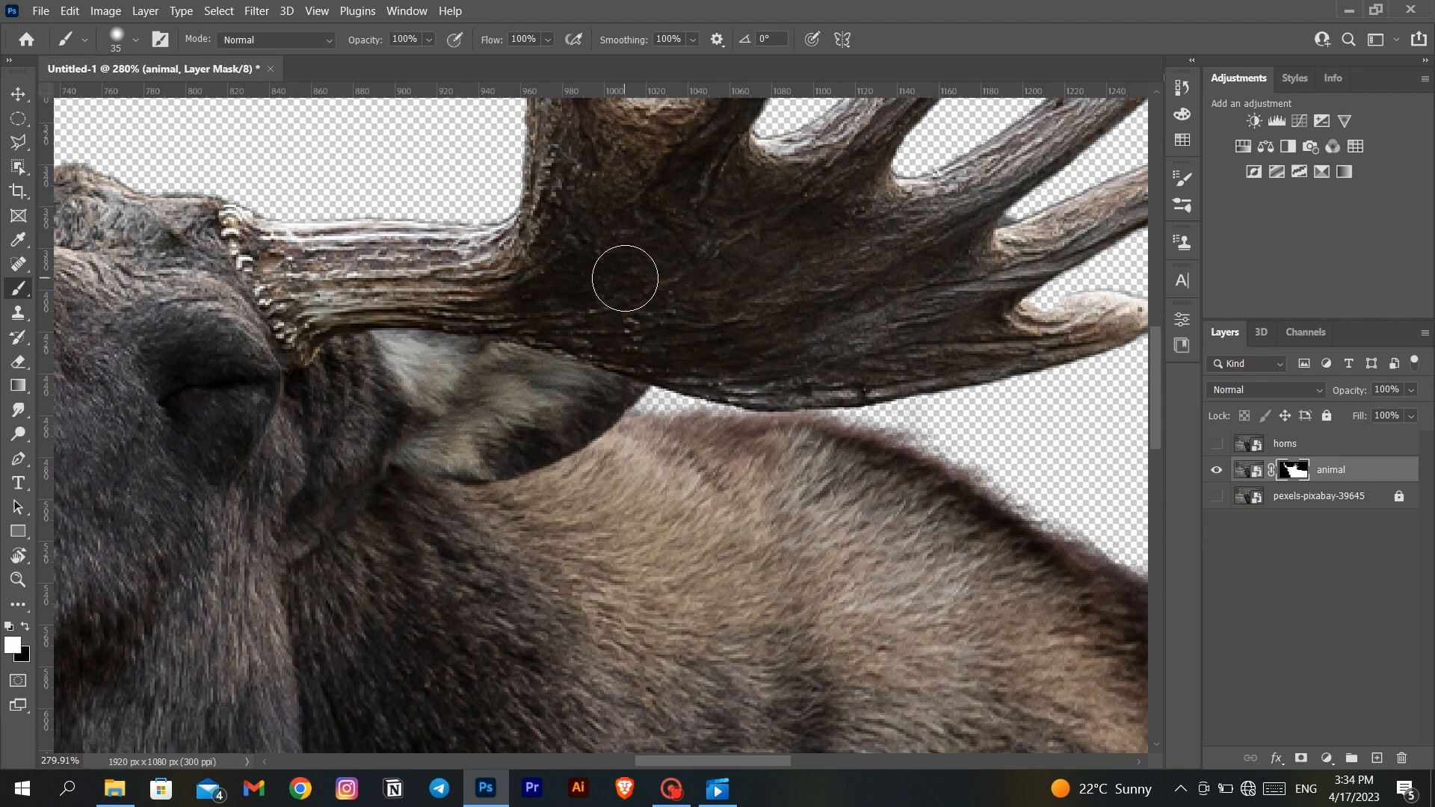
scroll(625, 276, "up", 5)
key("bracketleft")
key("bracketleft")
key("bracketleft")
scroll(782, 404, "down", 8)
scroll(783, 403, "right", 4)
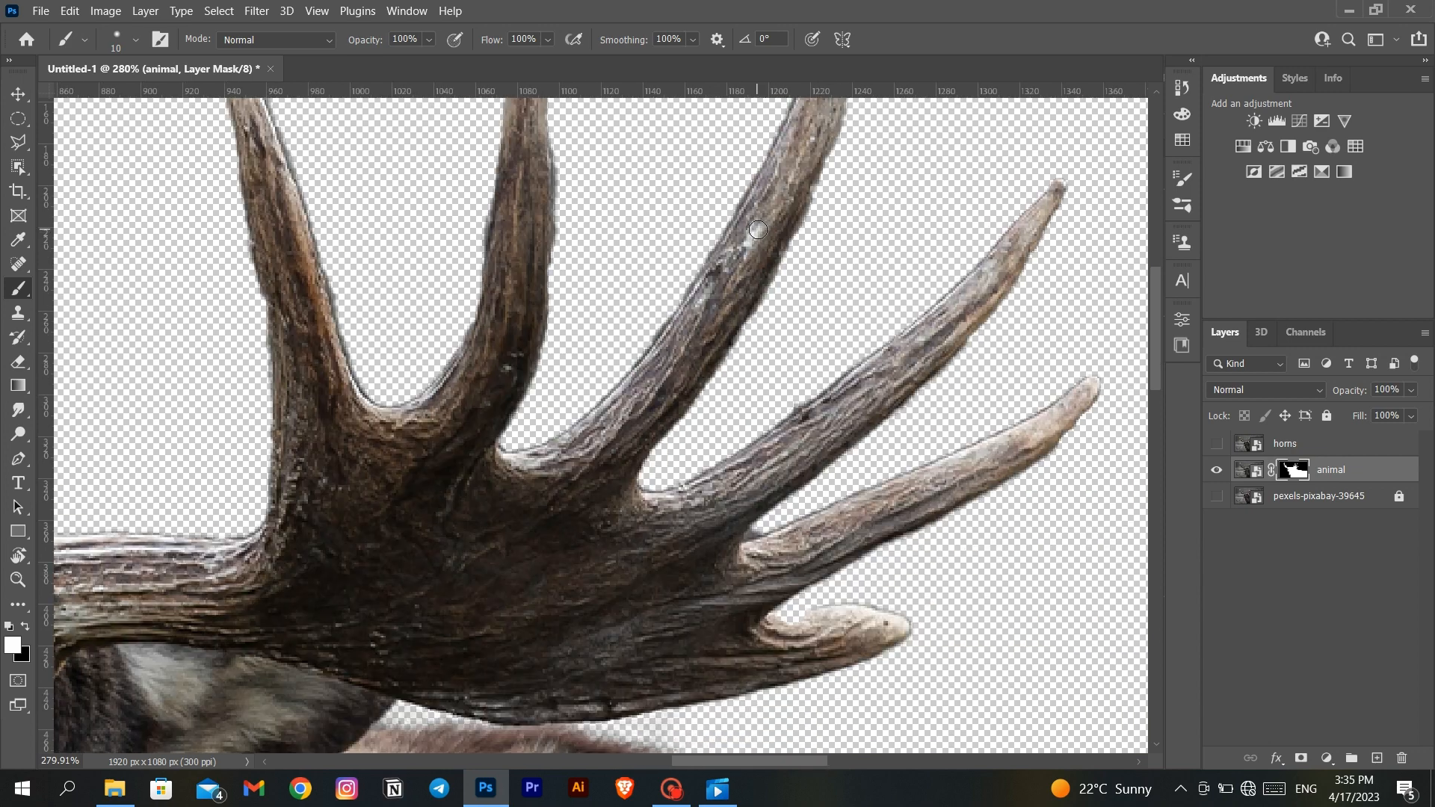
scroll(757, 230, "left", 20)
scroll(717, 310, "up", 10)
- Paint black on the animal mask along the edges of the antler above the snout to remove background remnants
key("x")
left_click_drag(256, 500, 236, 423)
scroll(419, 359, "down", 6)
scroll(494, 329, "right", 2)
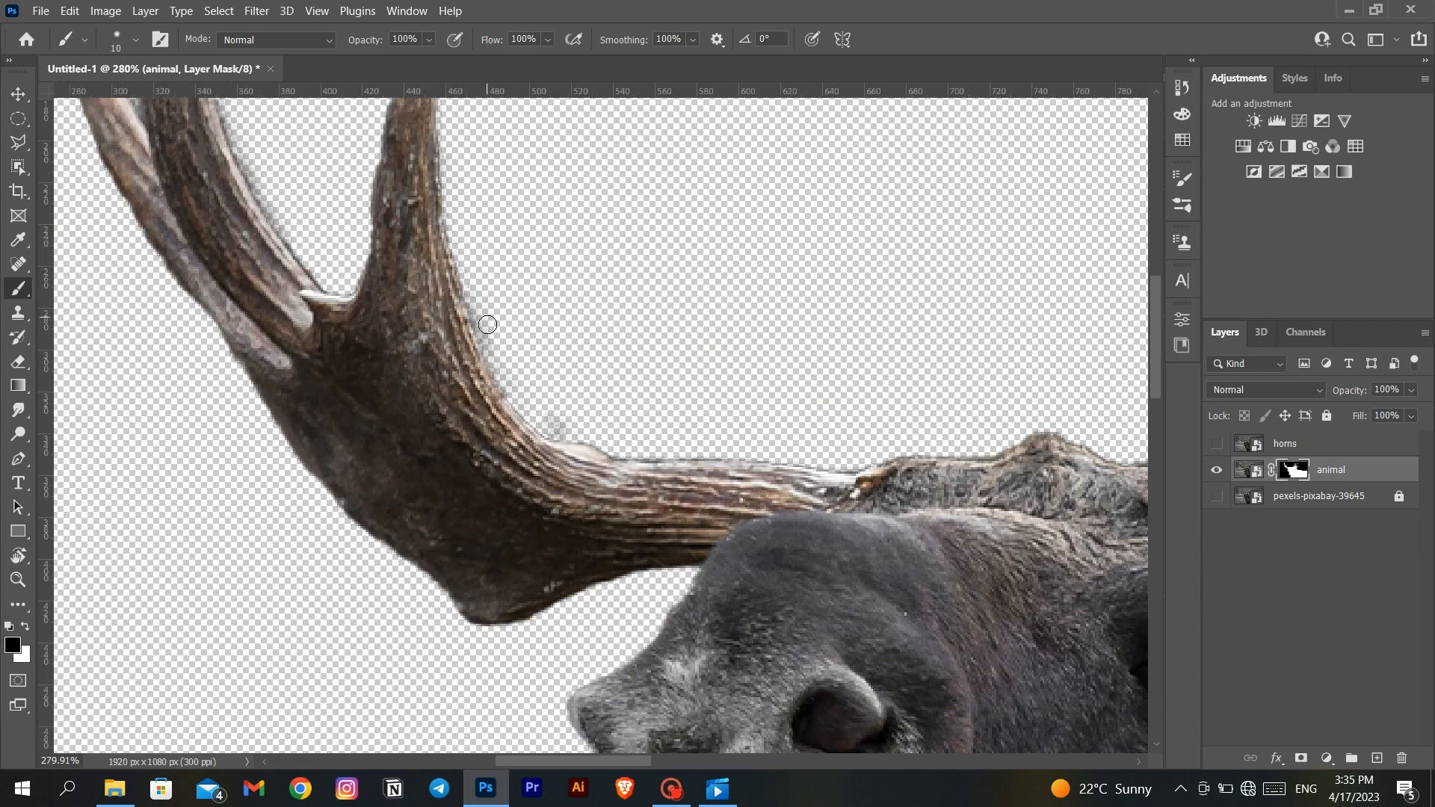
left_click_drag(484, 327, 531, 413)
scroll(508, 374, "right", 5)
scroll(473, 270, "down", 12)
key("ctrl+0")
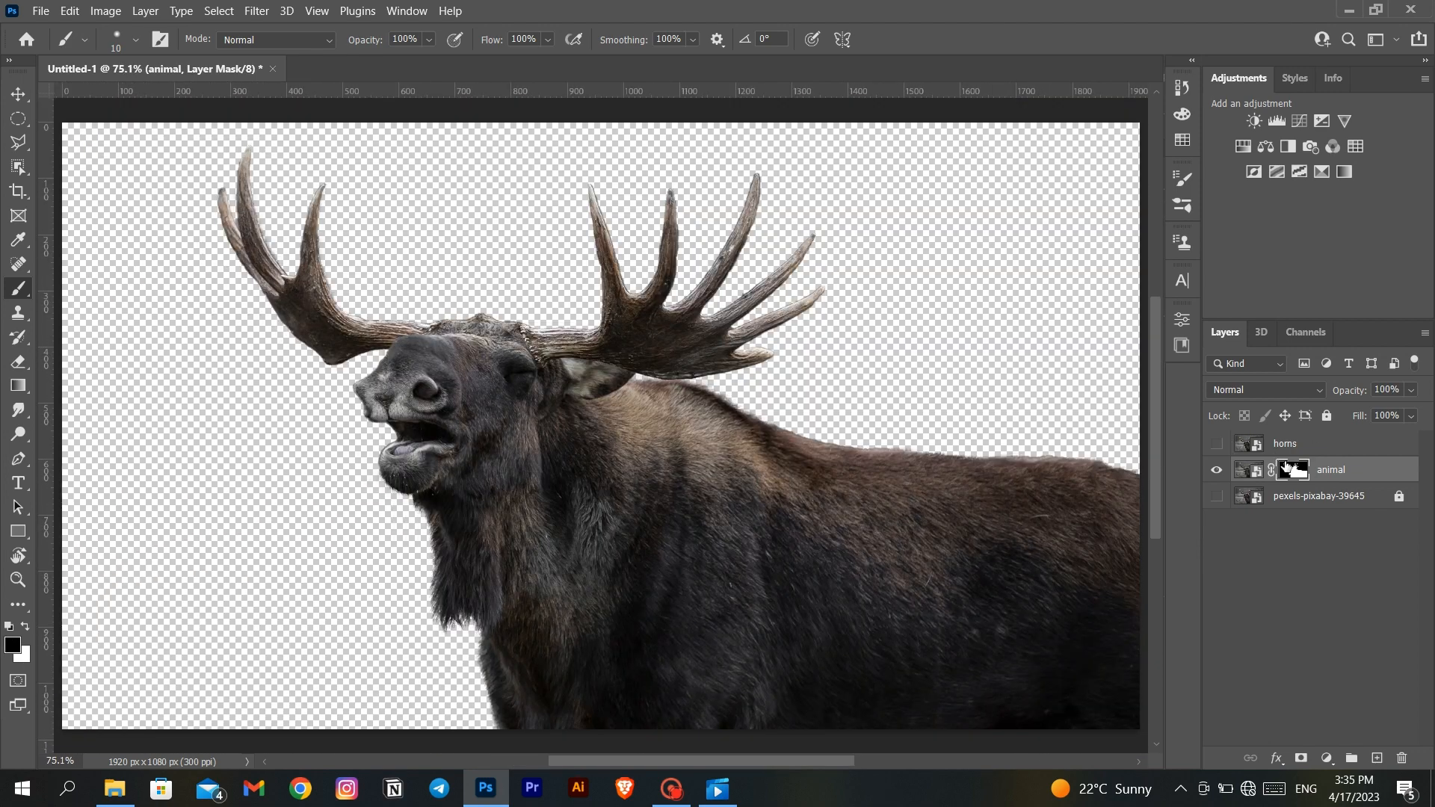
double_click(1294, 469)
key("Escape")
- Show the original photo and horns layers, and select the moose on the horns layer with the Object Selection tool
left_click(1218, 495)
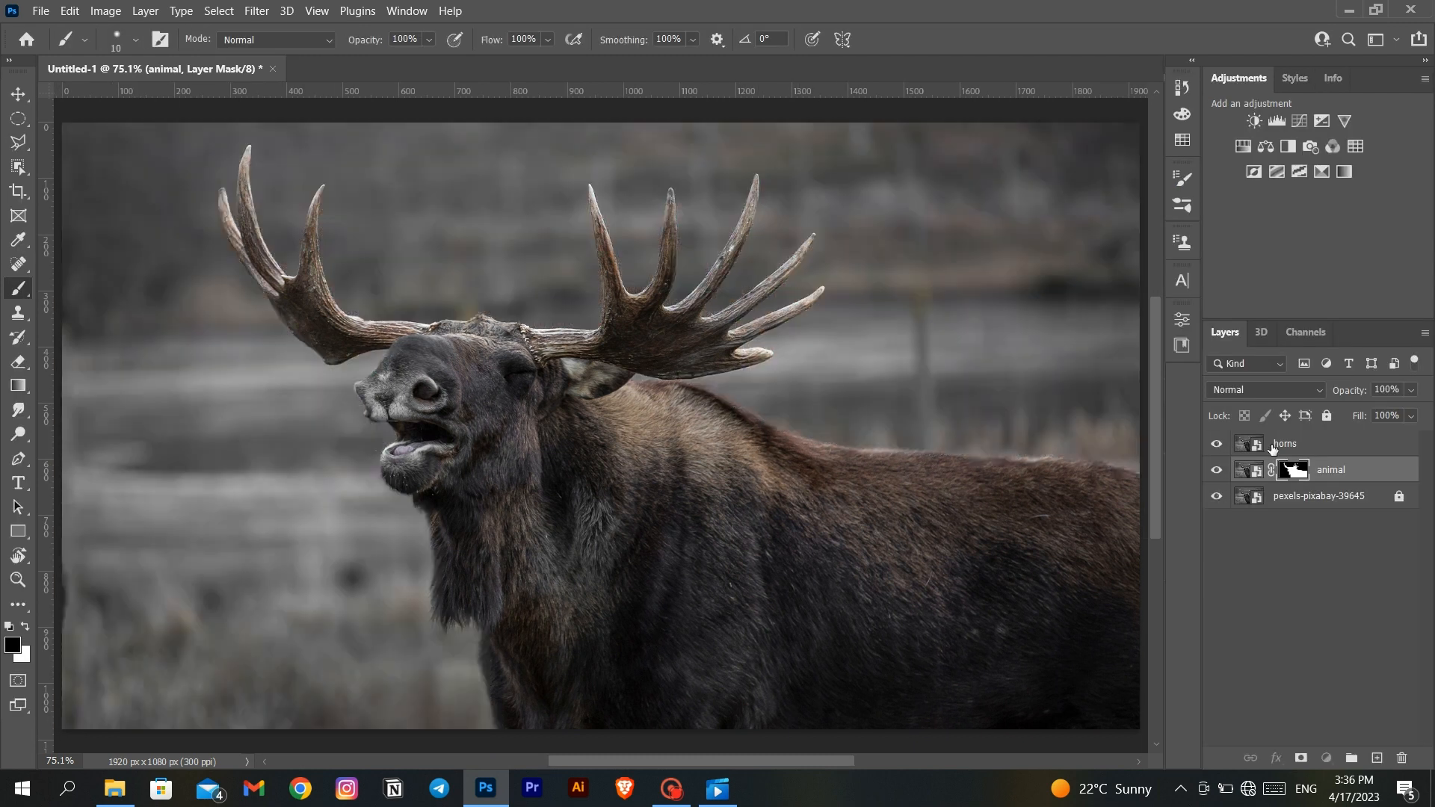
left_click(1272, 445)
left_click(18, 166)
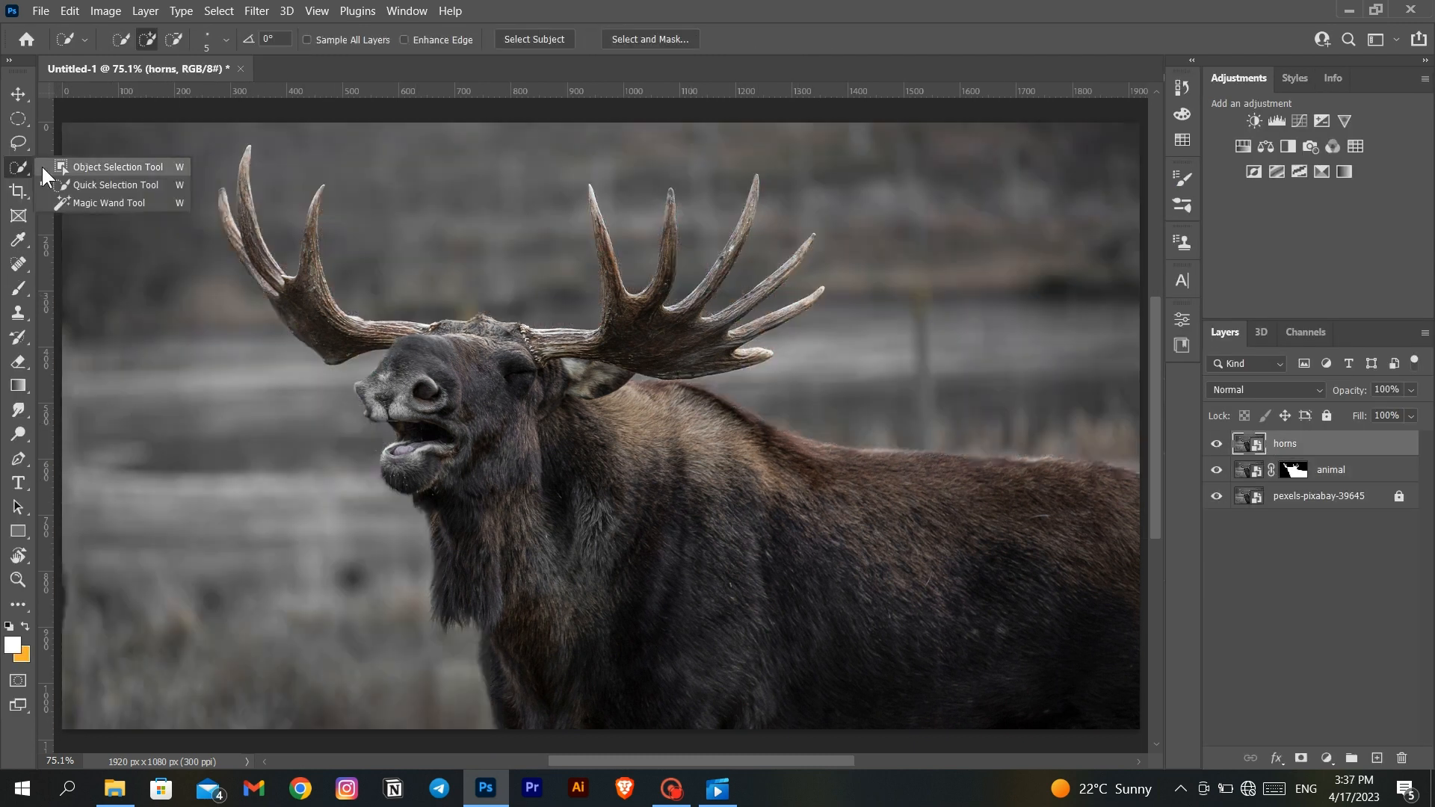
left_click(90, 164)
left_click_drag(181, 131, 840, 379)
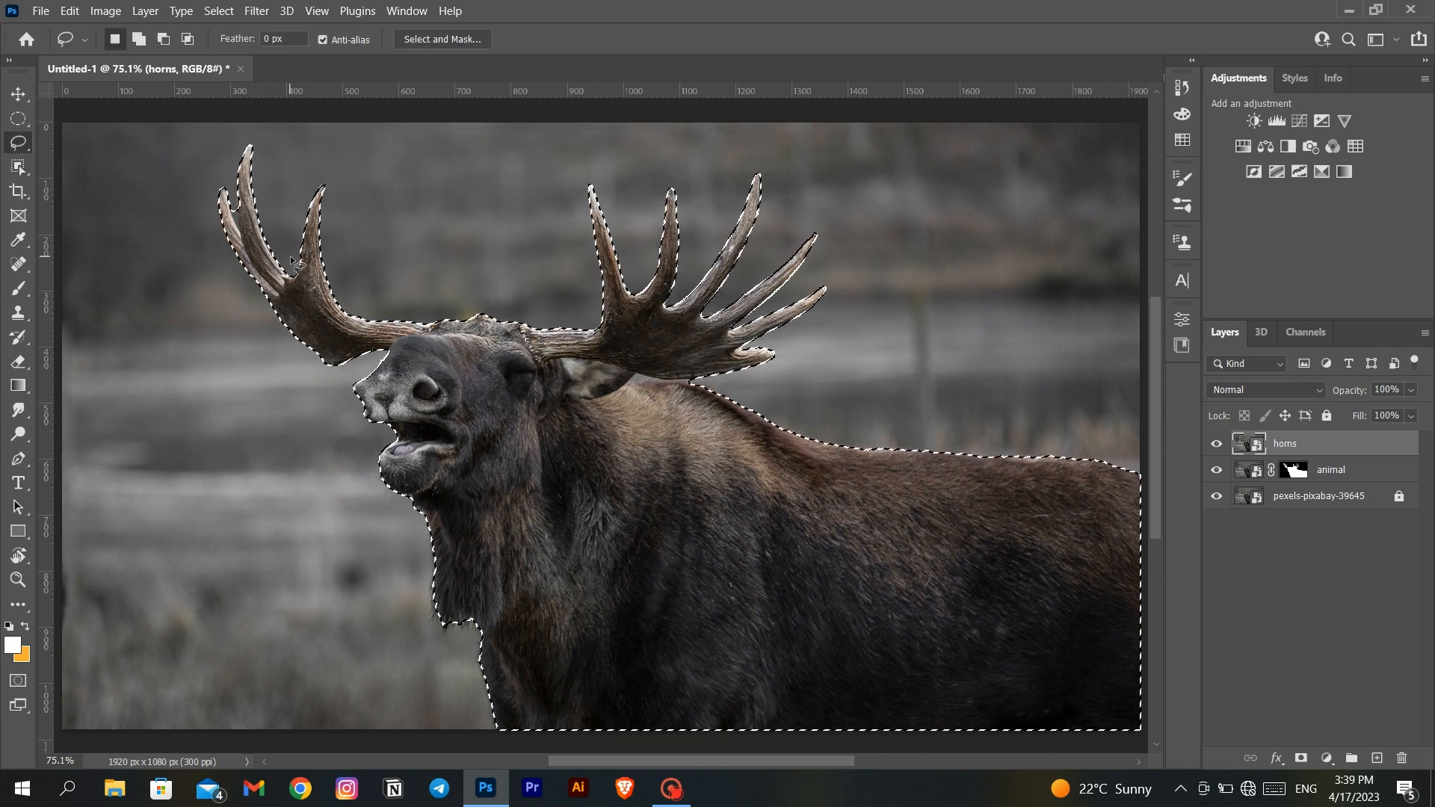
- Subtract the moose's snout and body from the selection with the Lasso tool
left_click(164, 37)
left_click_drag(342, 384, 379, 371)
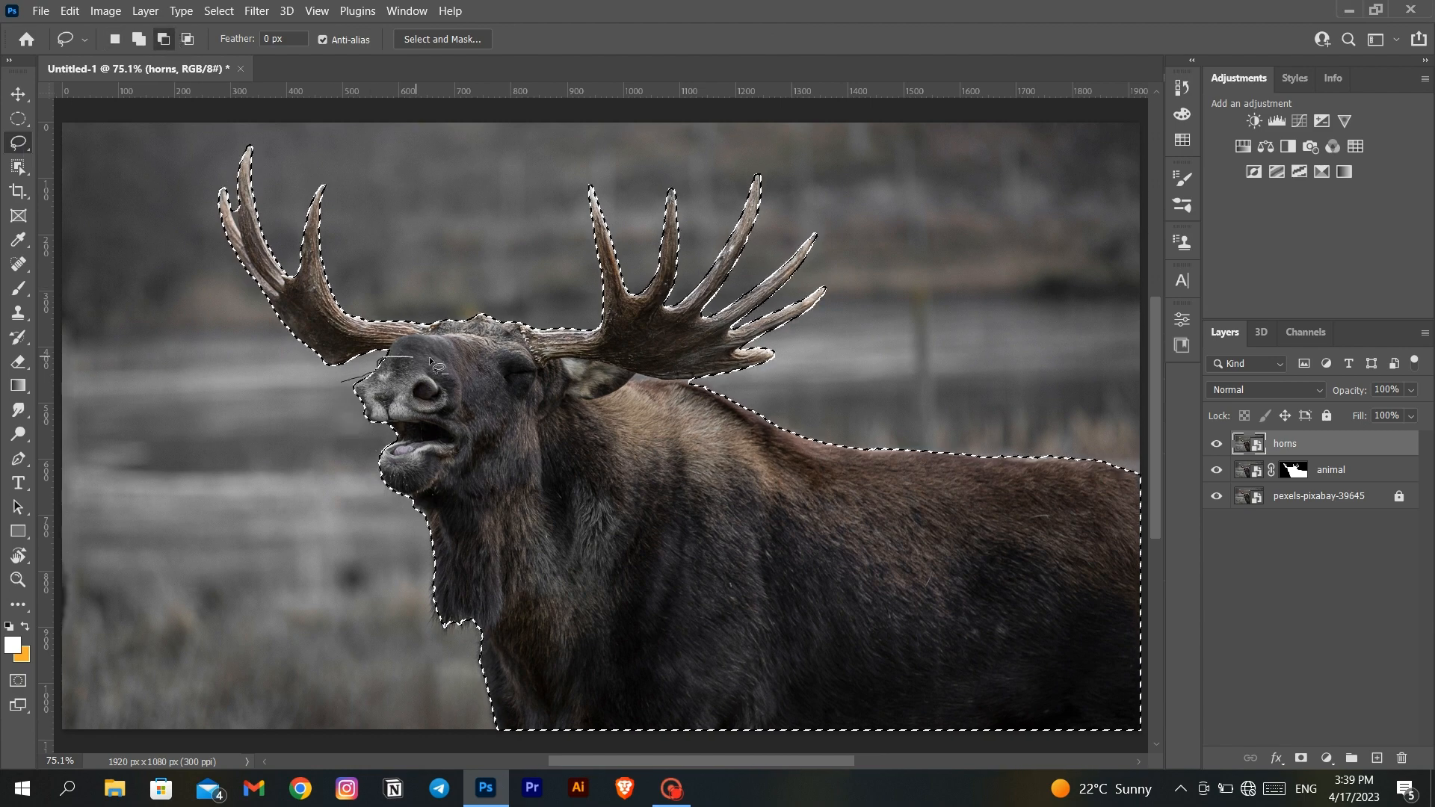
mouse_move(564, 371)
left_mouse_down()
mouse_move(1106, 419)
mouse_move(453, 650)
mouse_move(358, 449)
left_mouse_up()
mouse_move(1091, 523)
left_mouse_down()
mouse_move(1140, 665)
mouse_move(1113, 538)
left_mouse_up()
- Subtract the ear and back area beneath the larger antler from the selection, following the antler's lower edge
scroll(711, 442, "up", 1)
scroll(711, 442, "up", 10)
mouse_move(519, 338)
left_mouse_down()
mouse_move(679, 375)
mouse_move(587, 344)
left_mouse_up()
left_click_drag(610, 346, 779, 433)
left_click_drag(779, 433, 750, 430)
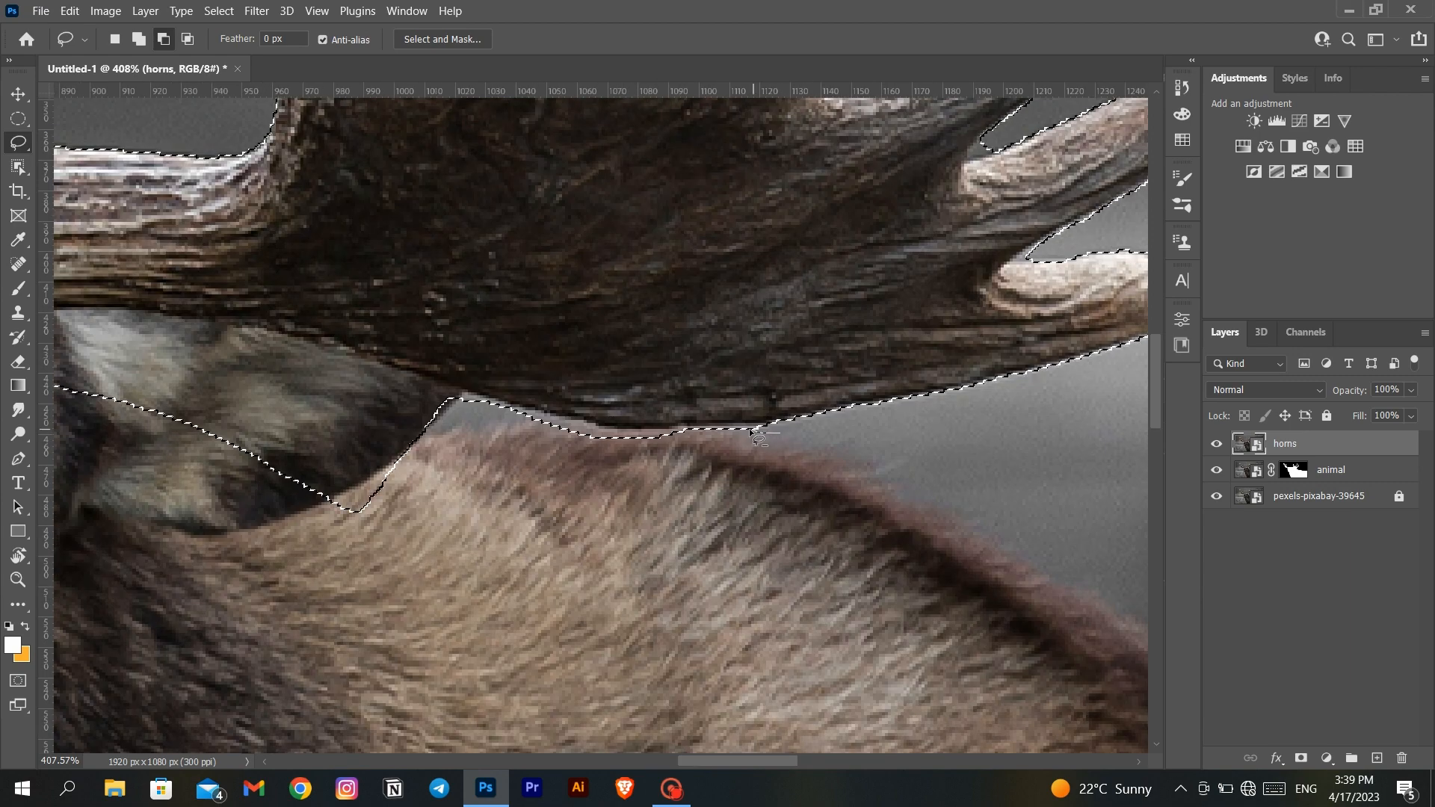
left_click_drag(462, 396, 837, 502)
- Subtract the forehead and fur between the antlers from the selection, tracing closely around both antler bases
scroll(772, 436, "left", 1)
scroll(741, 434, "up", 3)
scroll(741, 433, "left", 3)
mouse_move(253, 564)
left_mouse_down()
mouse_move(270, 493)
mouse_move(471, 450)
mouse_move(694, 506)
mouse_move(257, 570)
left_mouse_up()
scroll(299, 550, "left", 3)
mouse_move(409, 502)
left_mouse_down()
mouse_move(360, 442)
mouse_move(398, 501)
left_mouse_up()
scroll(398, 501, "left", 10)
mouse_move(487, 240)
left_mouse_down()
mouse_move(418, 320)
mouse_move(723, 514)
mouse_move(491, 236)
left_mouse_up()
scroll(490, 235, "right", 1)
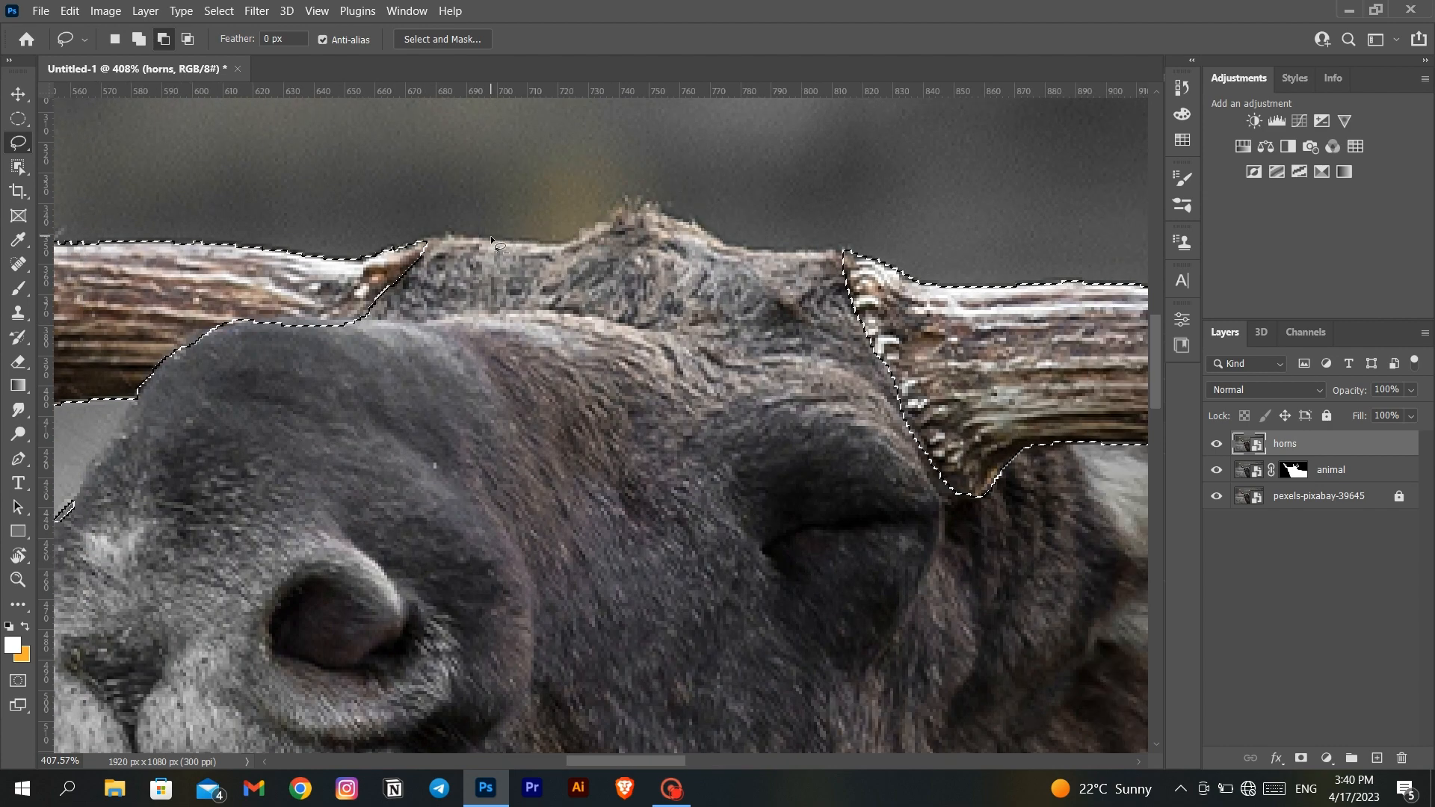
scroll(479, 246, "left", 2)
mouse_move(340, 337)
left_mouse_down()
mouse_move(455, 324)
mouse_move(300, 352)
mouse_move(344, 338)
left_mouse_up()
scroll(281, 490, "left", 8)
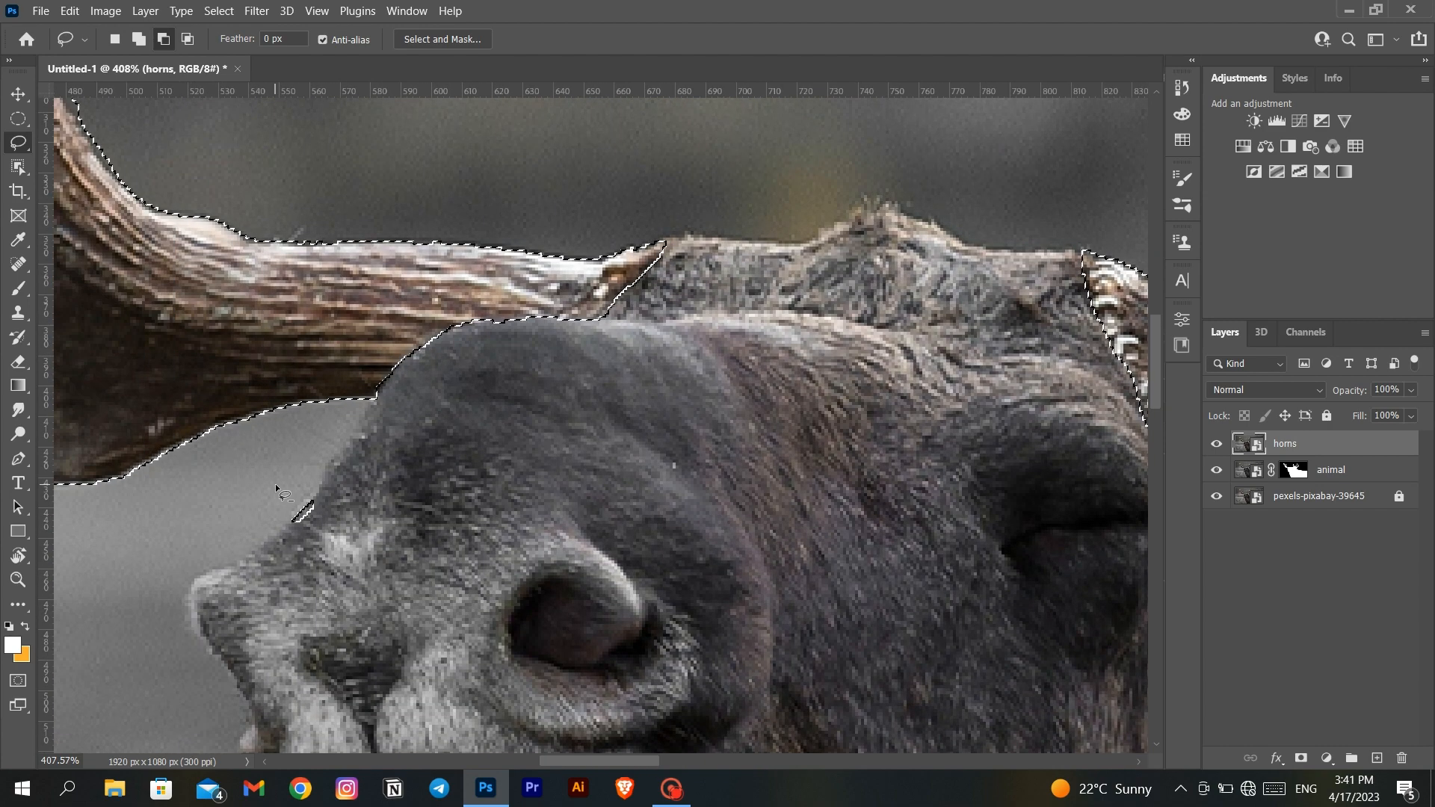
- Correct the selection along the smaller antler's tines with the Lasso tool, and turn it into a mask on the horns layer
scroll(281, 490, "up", 3)
scroll(281, 490, "up", 8)
scroll(281, 491, "left", 4)
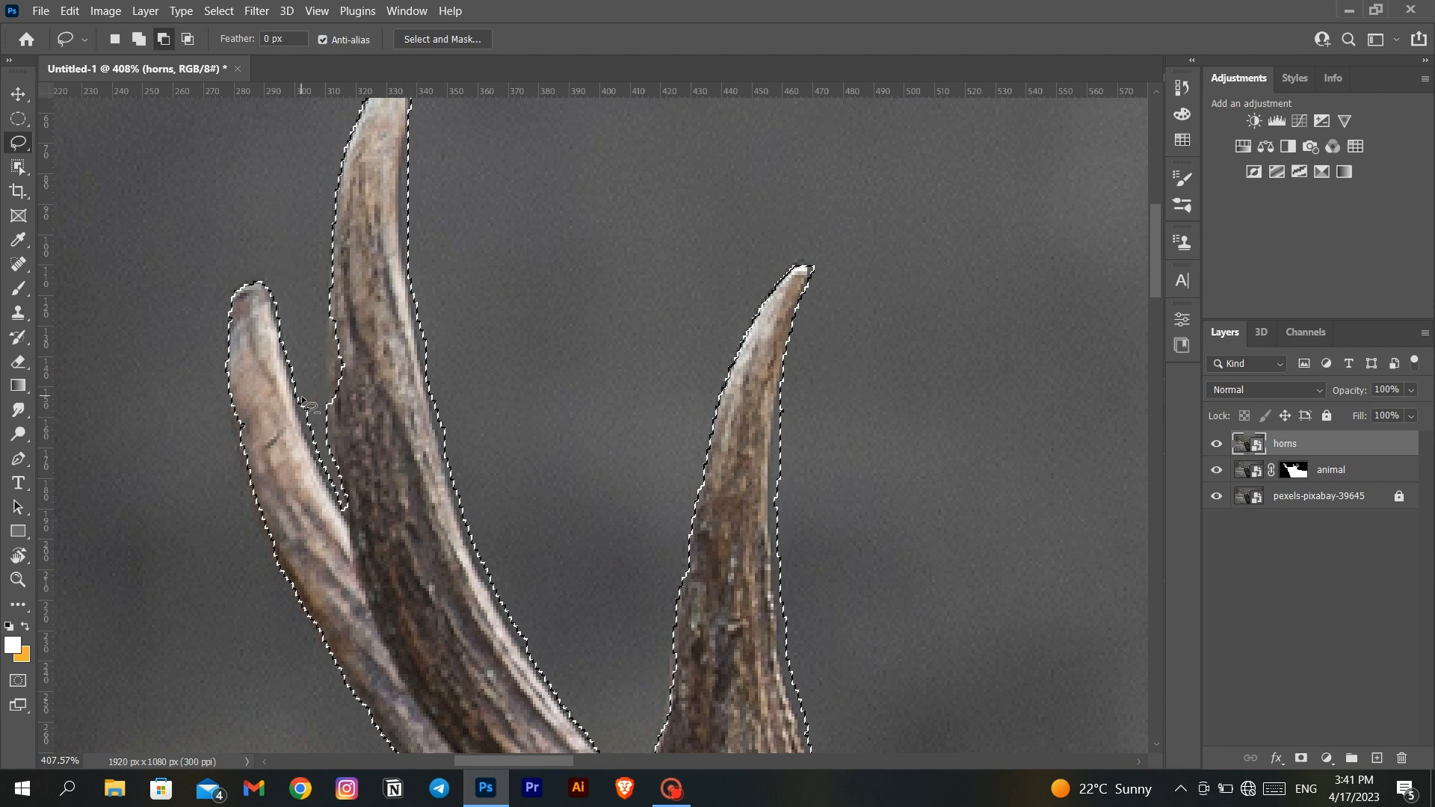
key("shift")
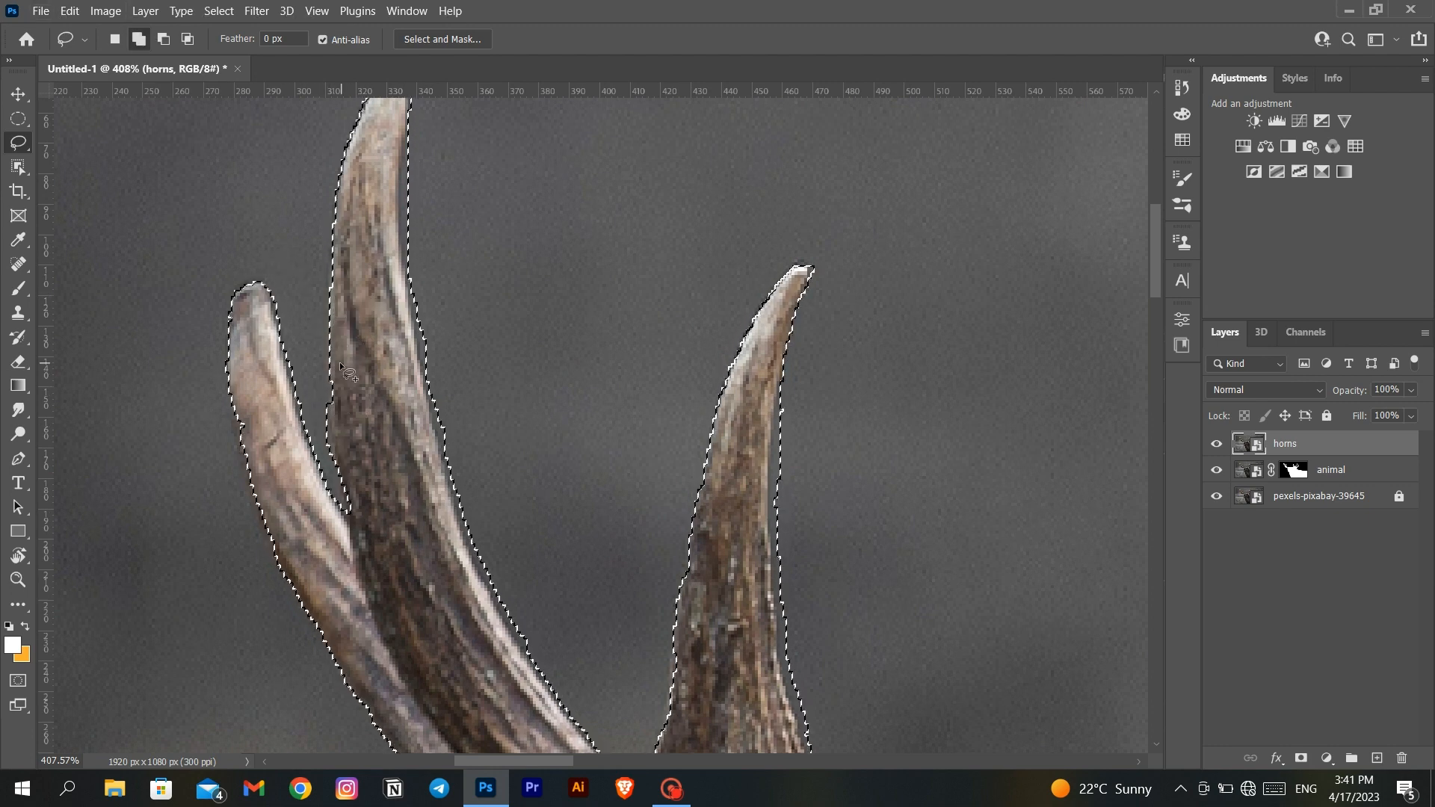
scroll(407, 364, "down", 8)
scroll(408, 365, "up", 8)
left_click(1301, 758)
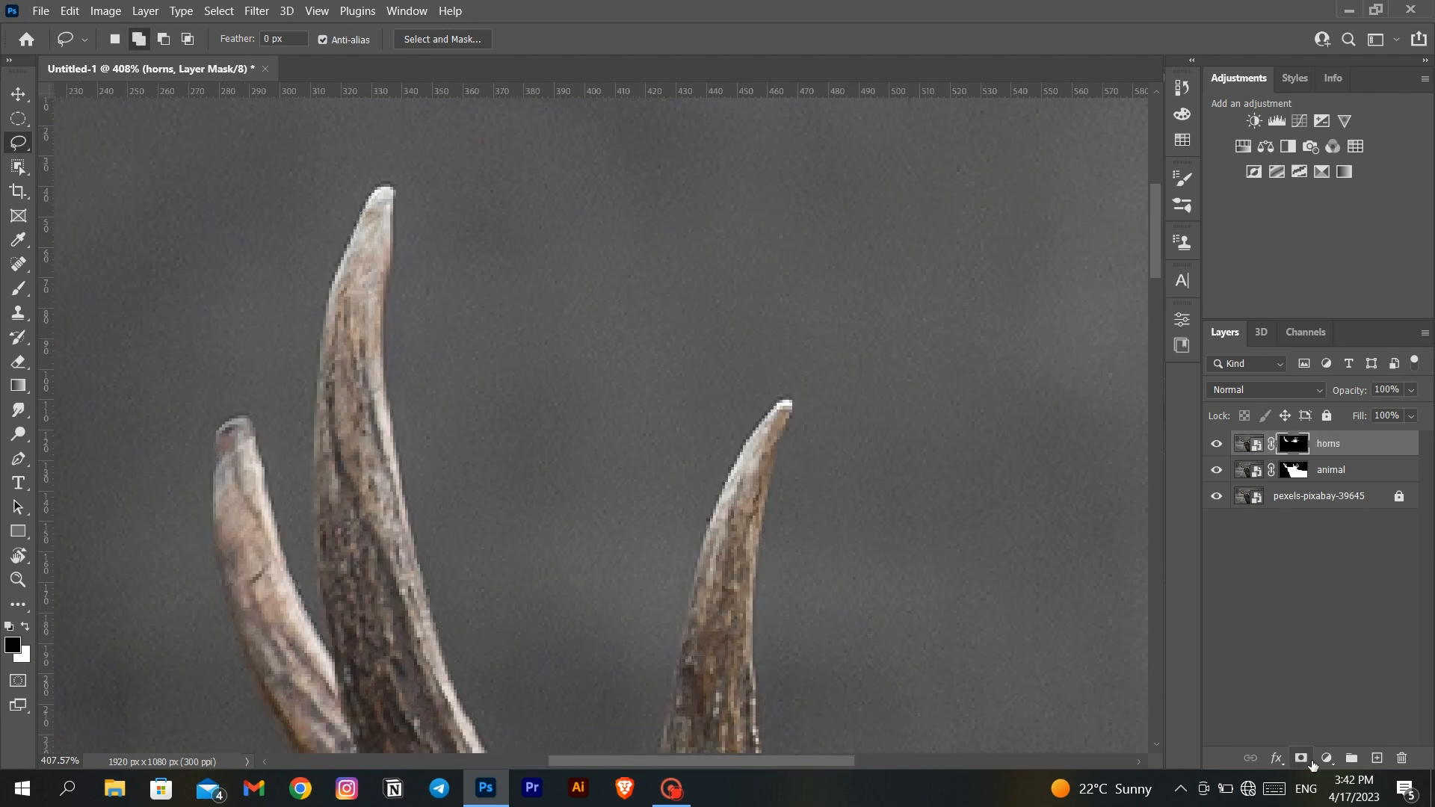
key("ctrl+0")
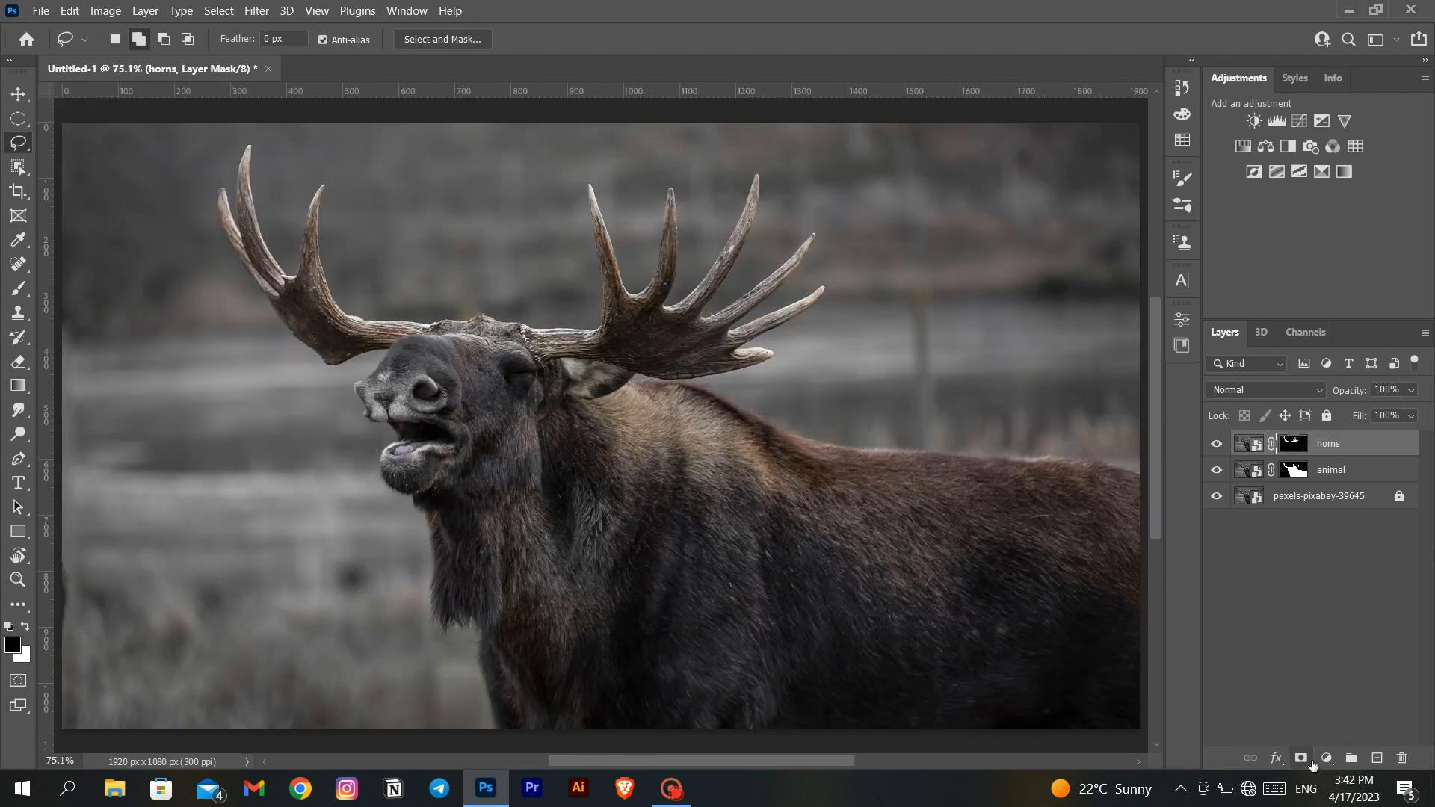
- Check the horns cutout by toggling the photo and animal layers' visibility, leaving only the horns layer shown
left_click(1217, 496)
left_click(1217, 469)
left_click(1217, 469)
left_click(1216, 469)
left_click(1216, 469)
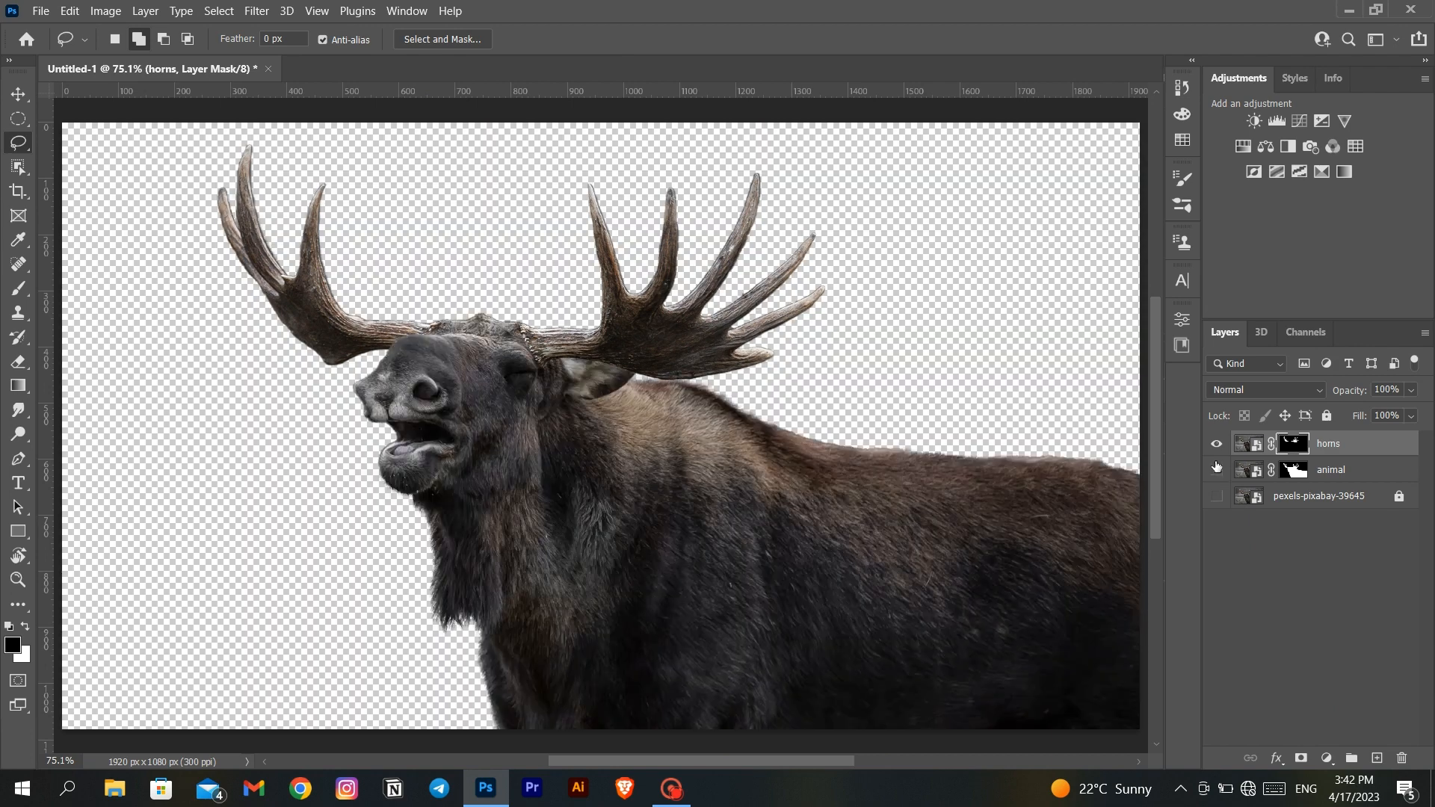
left_click(1216, 470)
left_click(1217, 470)
left_click(1216, 496)
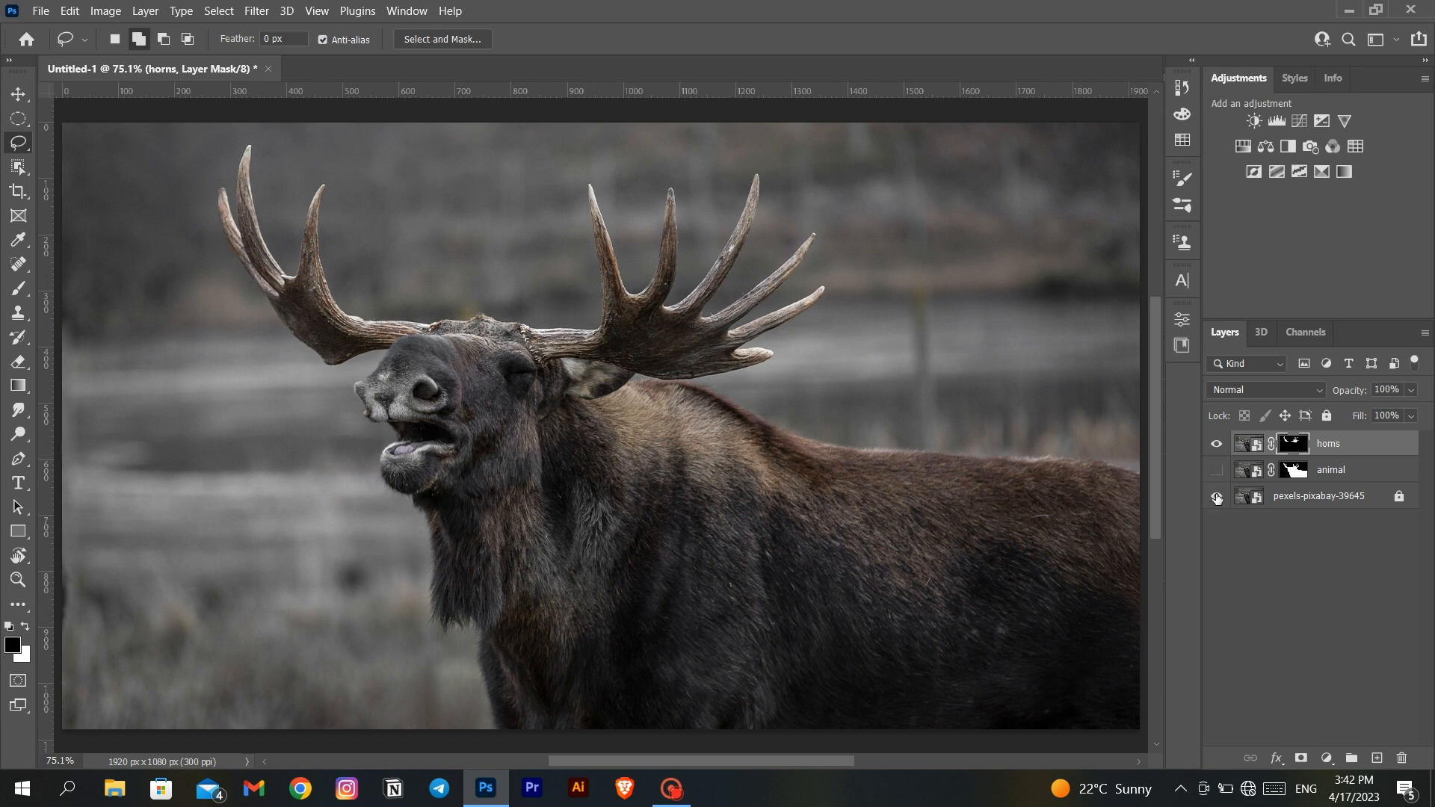
left_click(1217, 497)
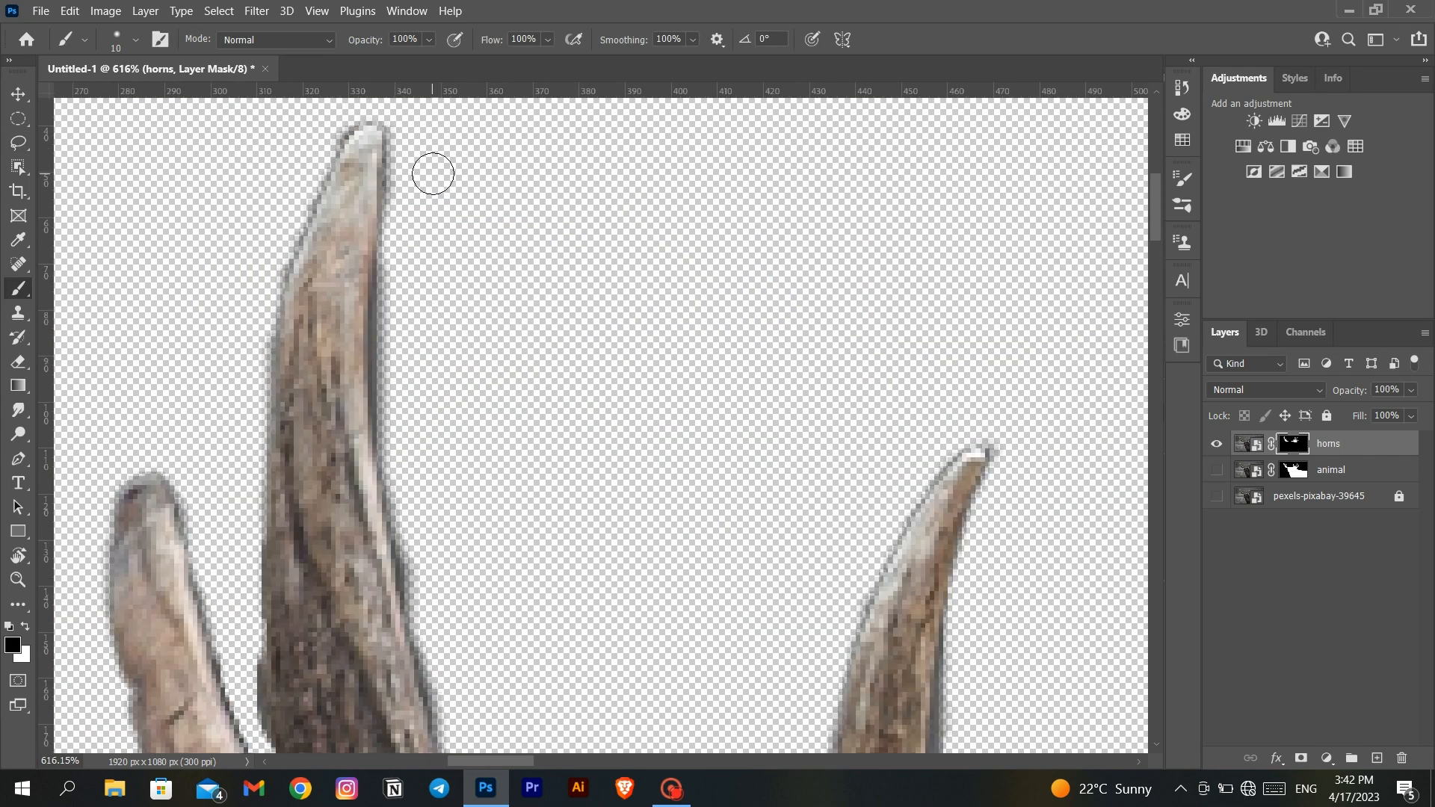
- Brush black on the horns mask along the tines and fork of the smaller antler to clean up its inner edges
left_click_drag(403, 153, 416, 237)
left_click_drag(788, 696, 388, 177)
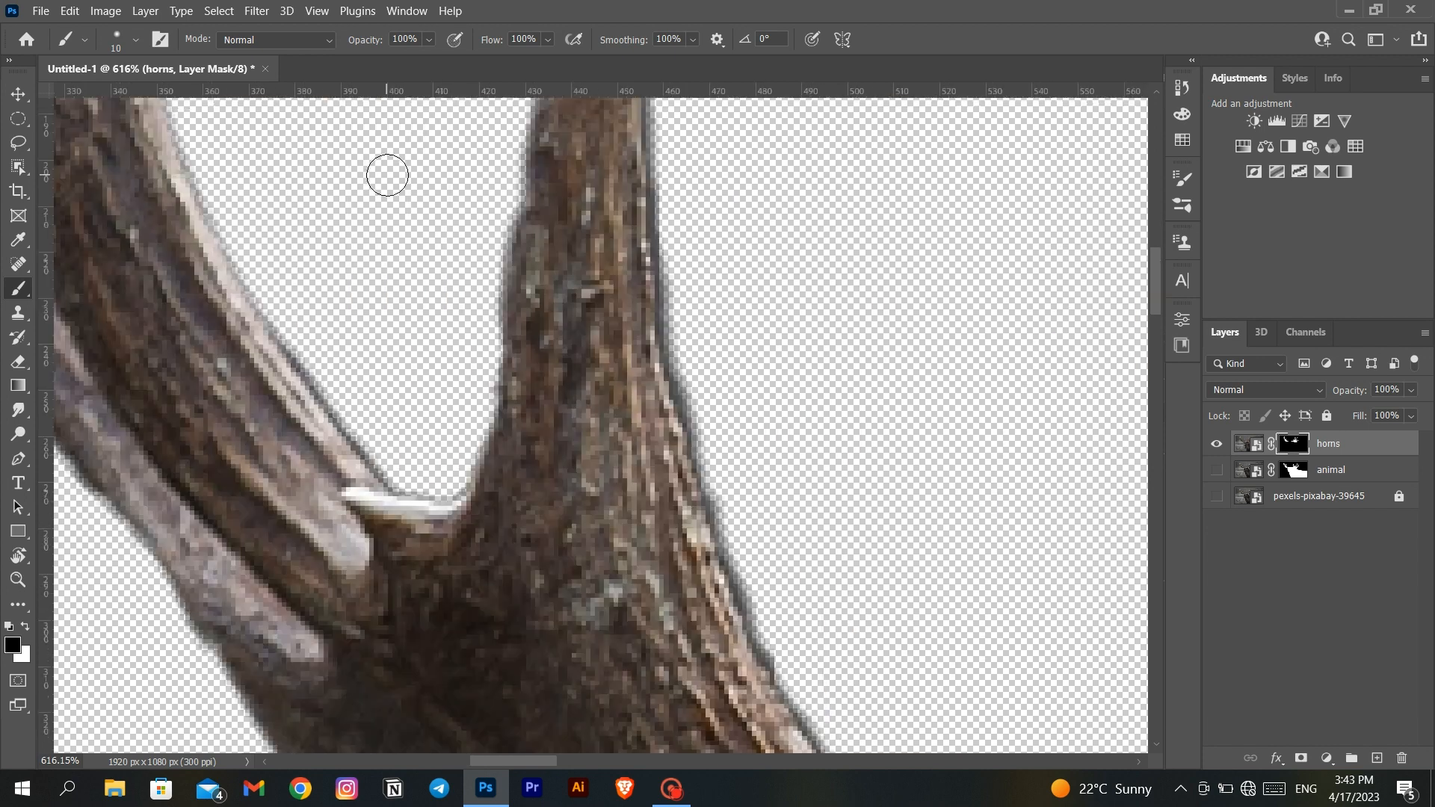
key("x")
- Touch up the horns mask along the outer edge of the smaller antler's inner tine with a 6 px brush
key("x")
left_click_drag(392, 436, 246, 263)
left_click_drag(299, 224, 386, 461)
left_click_drag(318, 209, 359, 396)
key("x")
left_click_drag(1085, 317, 253, 320)
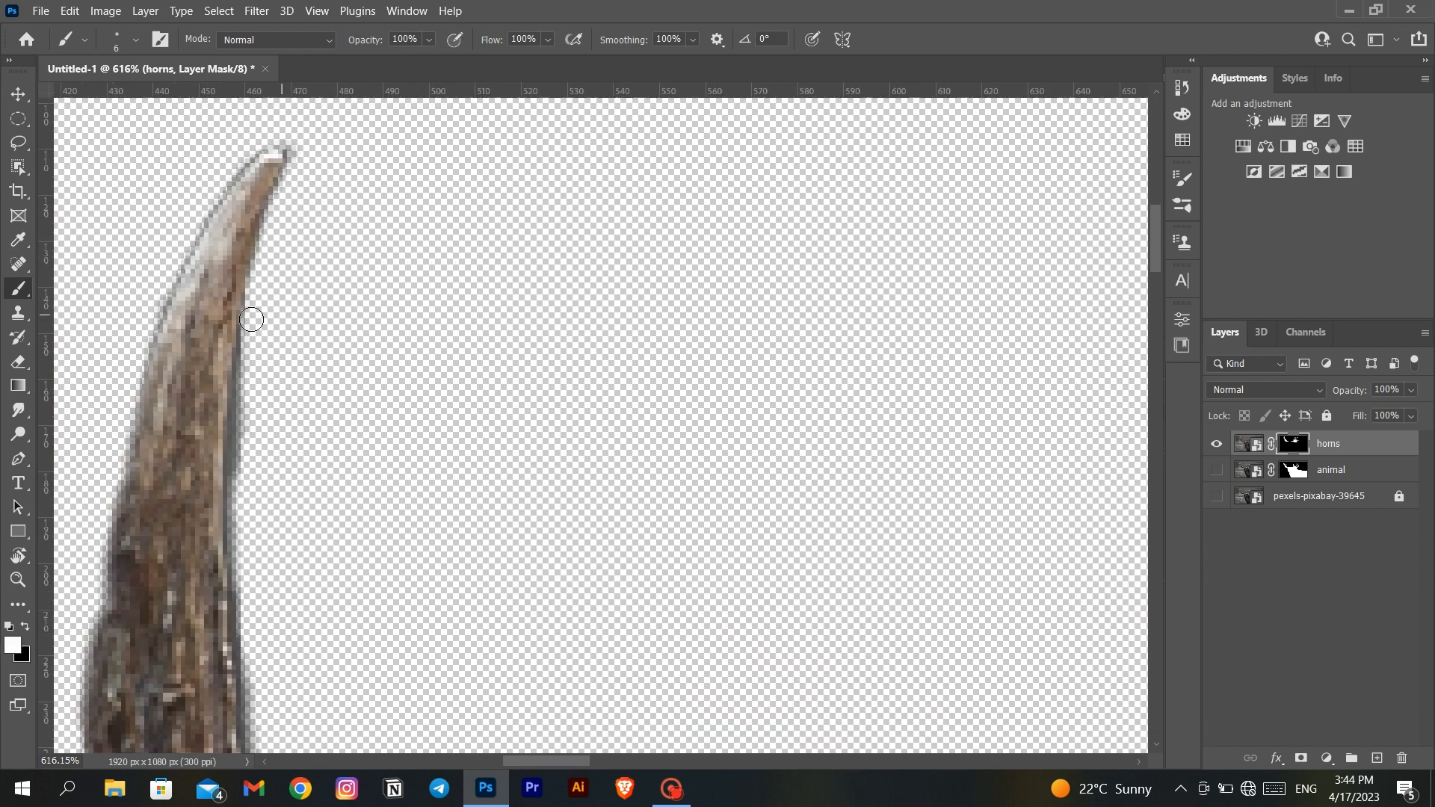
key("x")
left_click_drag(262, 680, 262, 254)
key("ctrl+0")
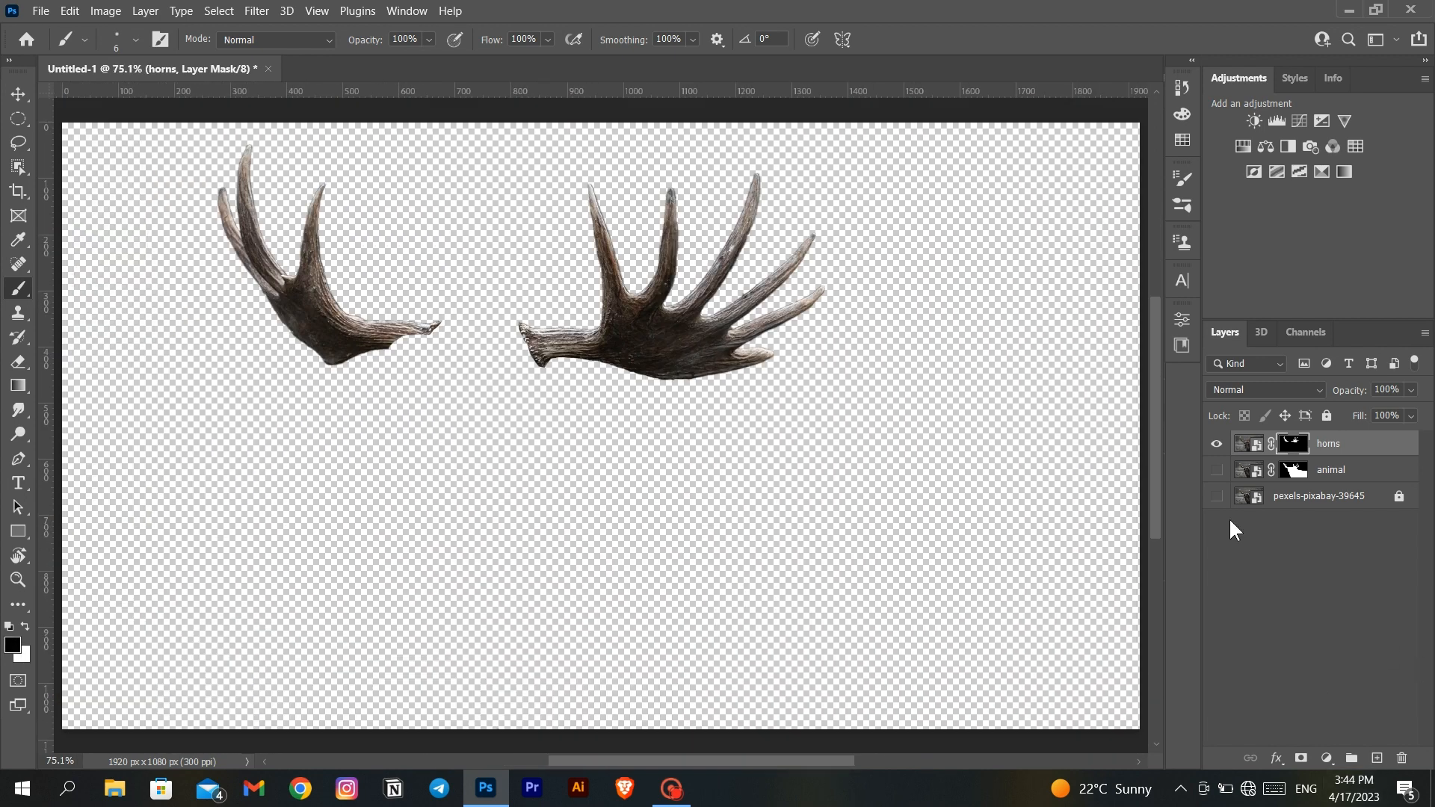
- Show the animal and photo layers again, and add a Color Lookup adjustment with the Moonlight.3DL table above the animal layer
left_click(1216, 469)
left_click(1216, 495)
left_click(1337, 469)
left_click(1327, 758)
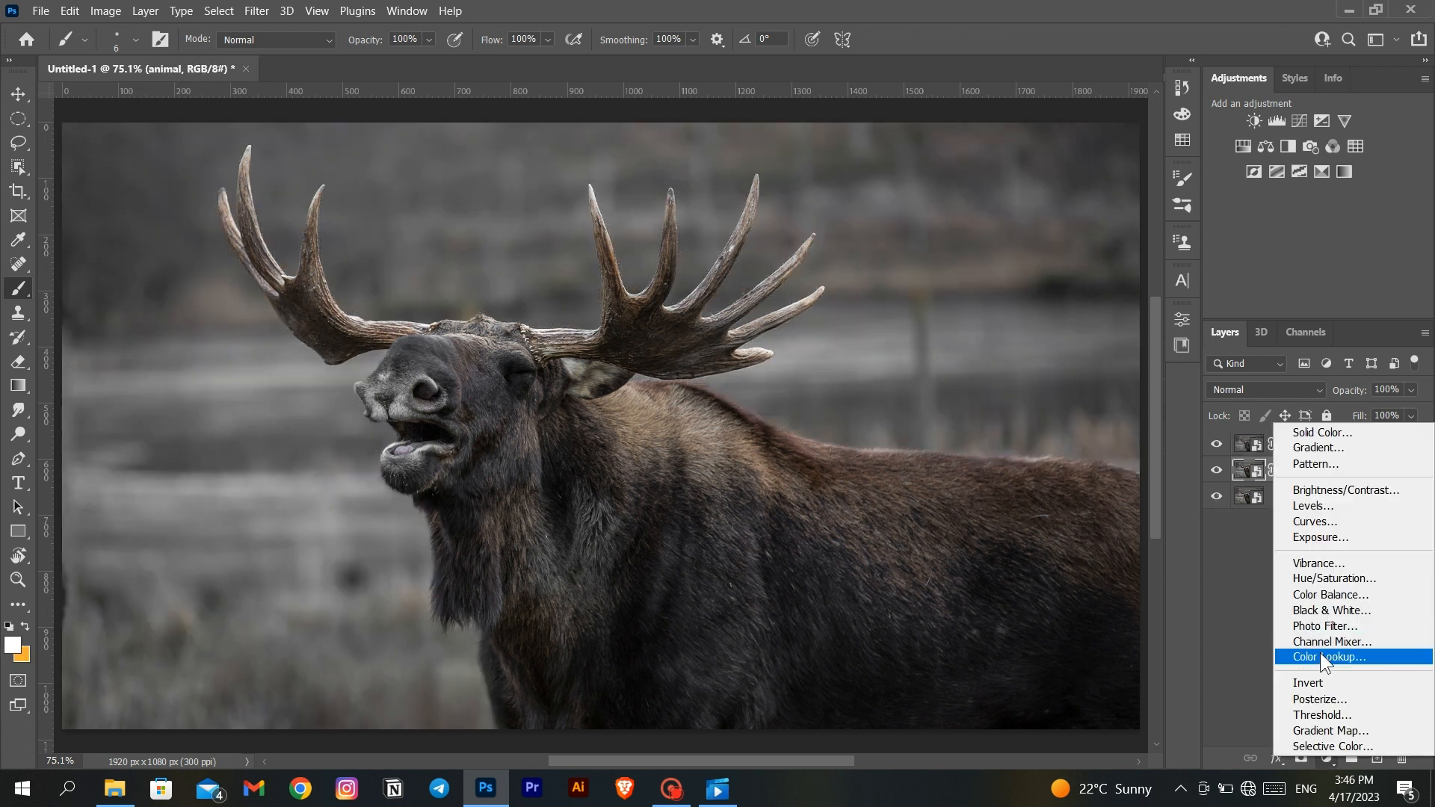
left_click(1319, 652)
left_click(1078, 276)
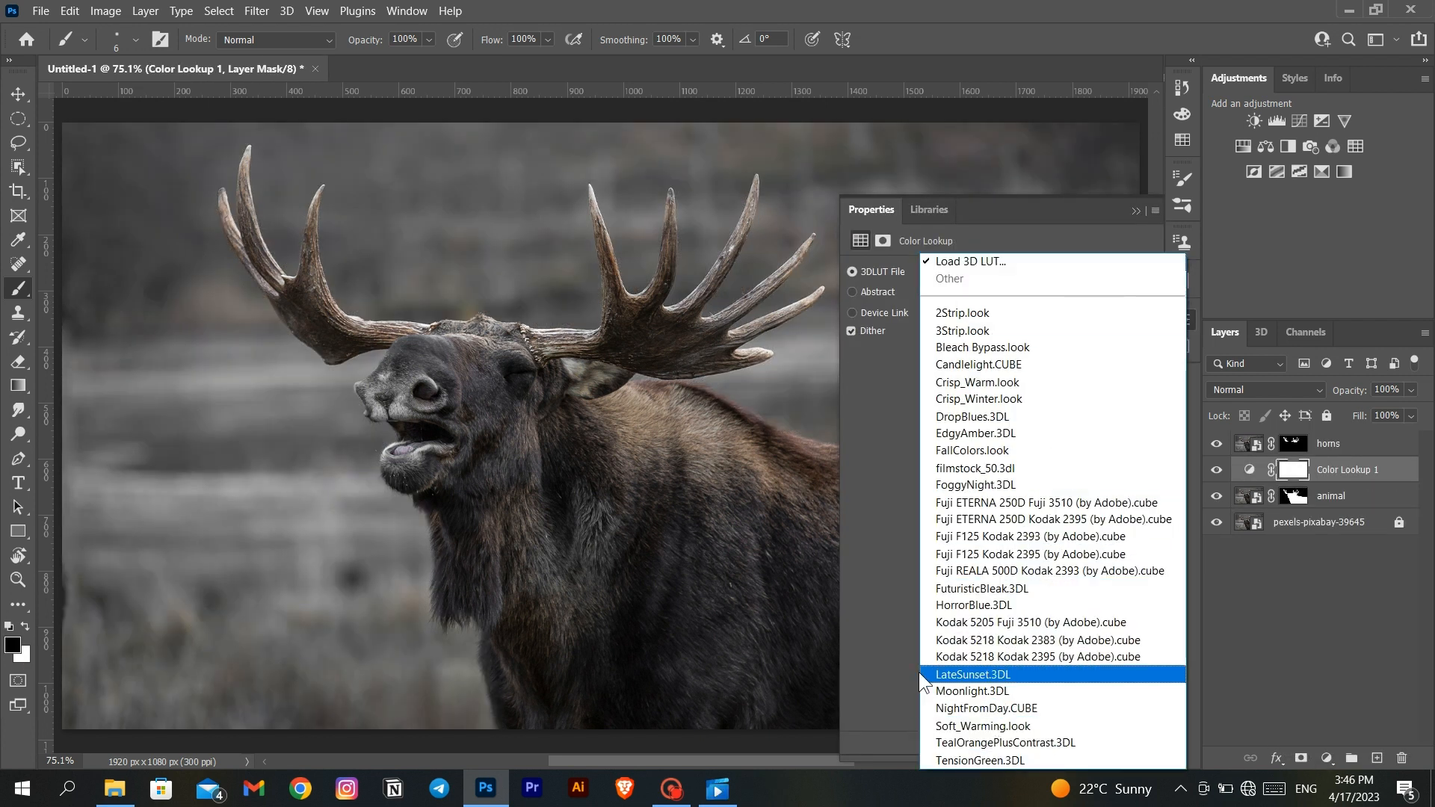
left_click(993, 695)
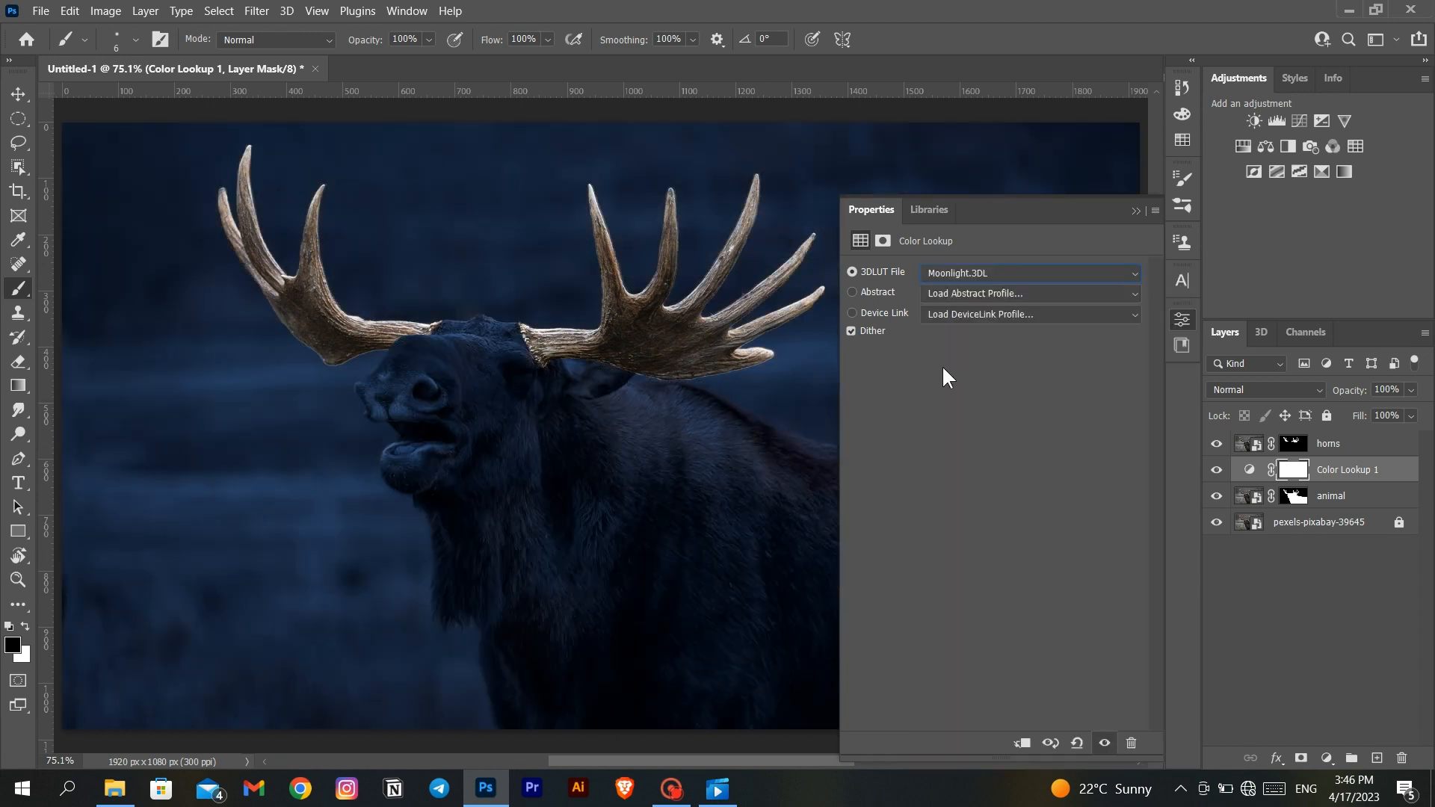
left_click(1132, 211)
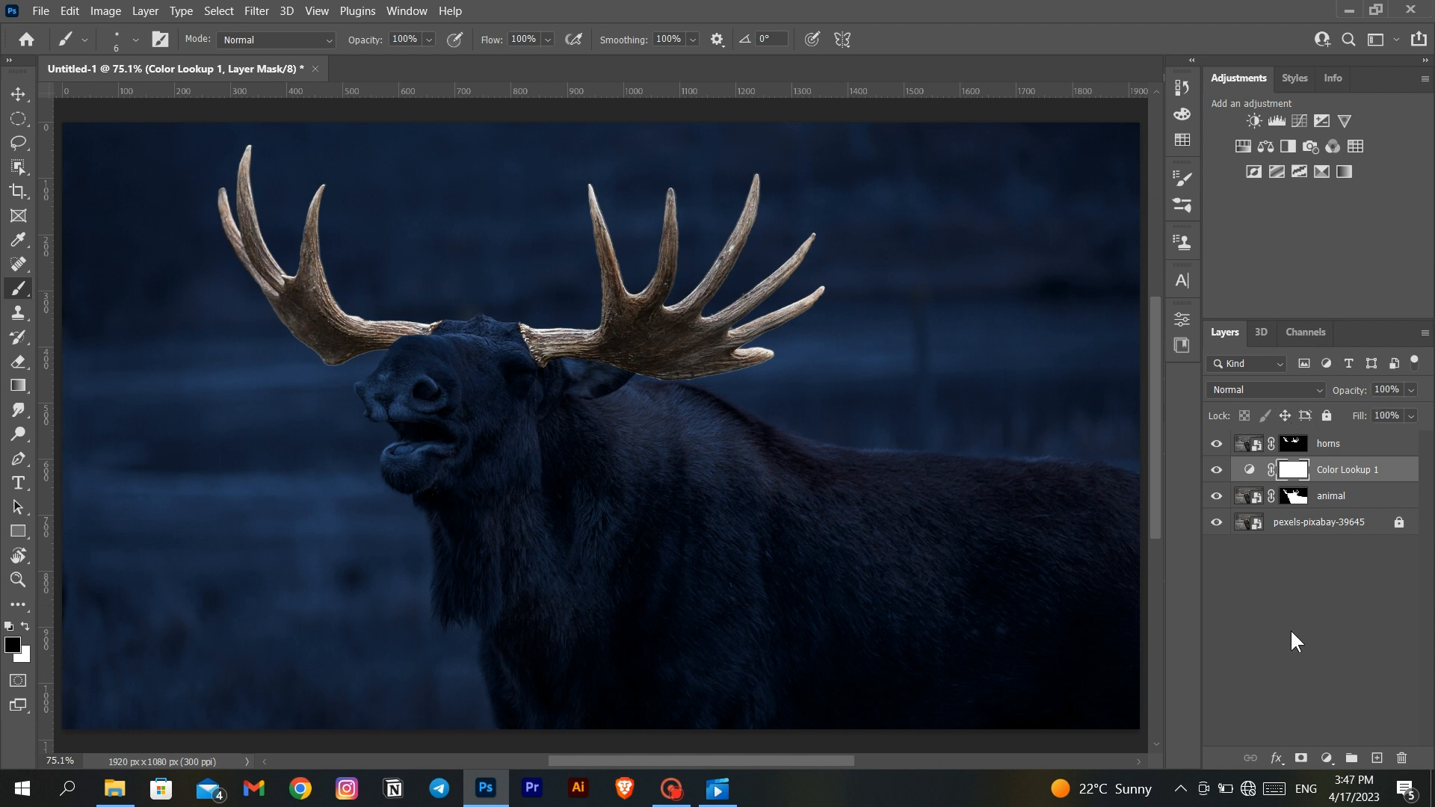
- Add a Hue/Saturation adjustment above the Color Lookup layer with Saturation set to -47
left_click(1326, 757)
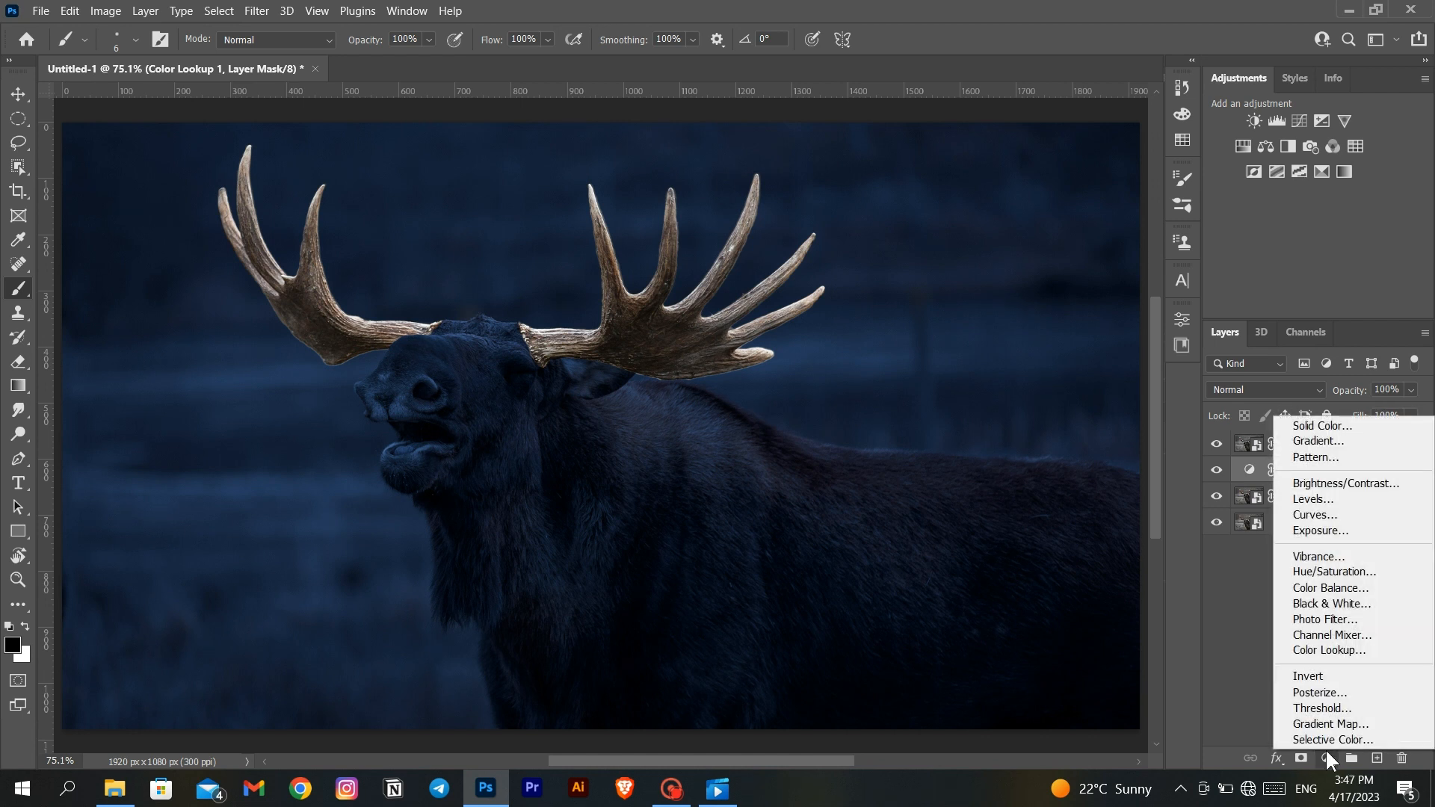
left_click(1339, 572)
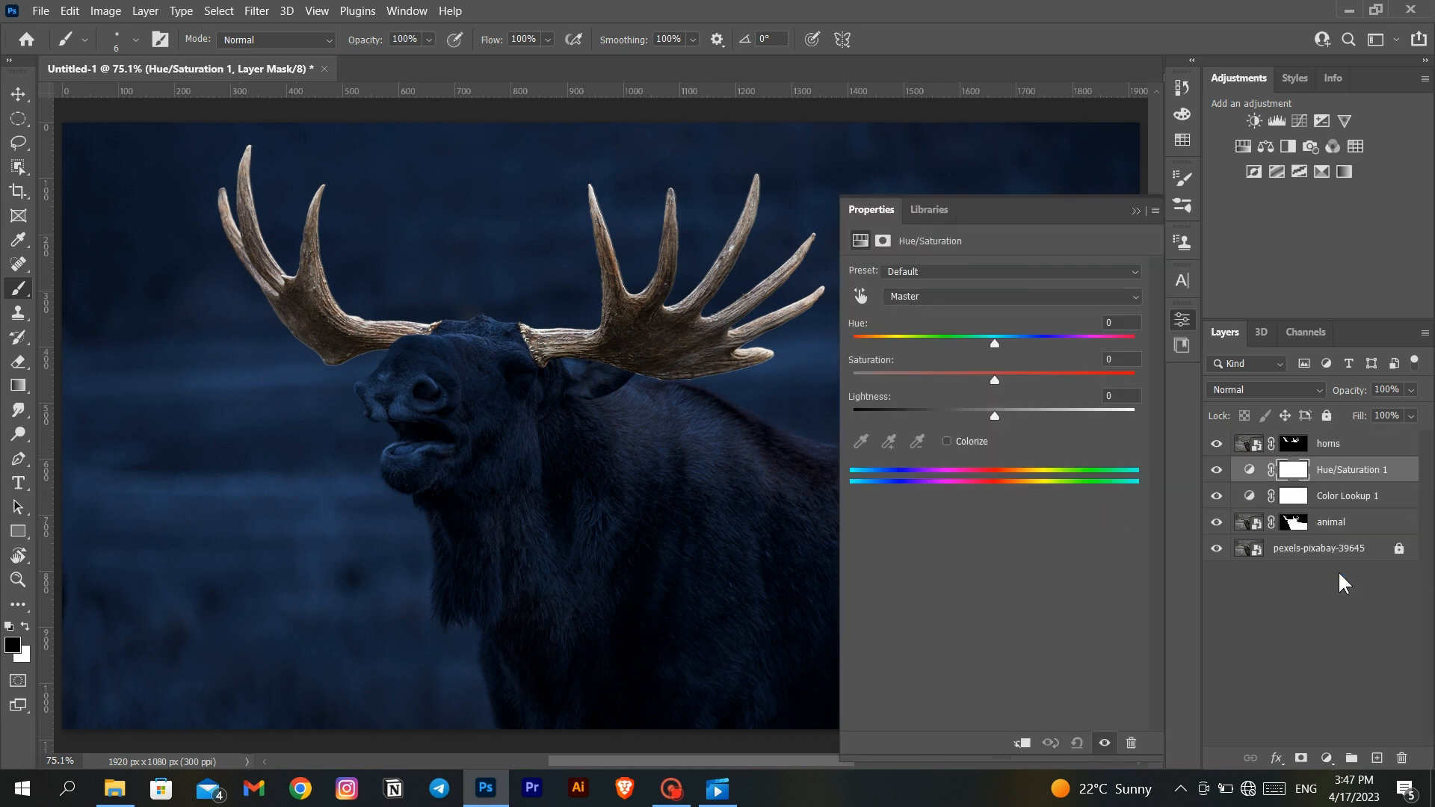
left_click_drag(994, 376, 937, 379)
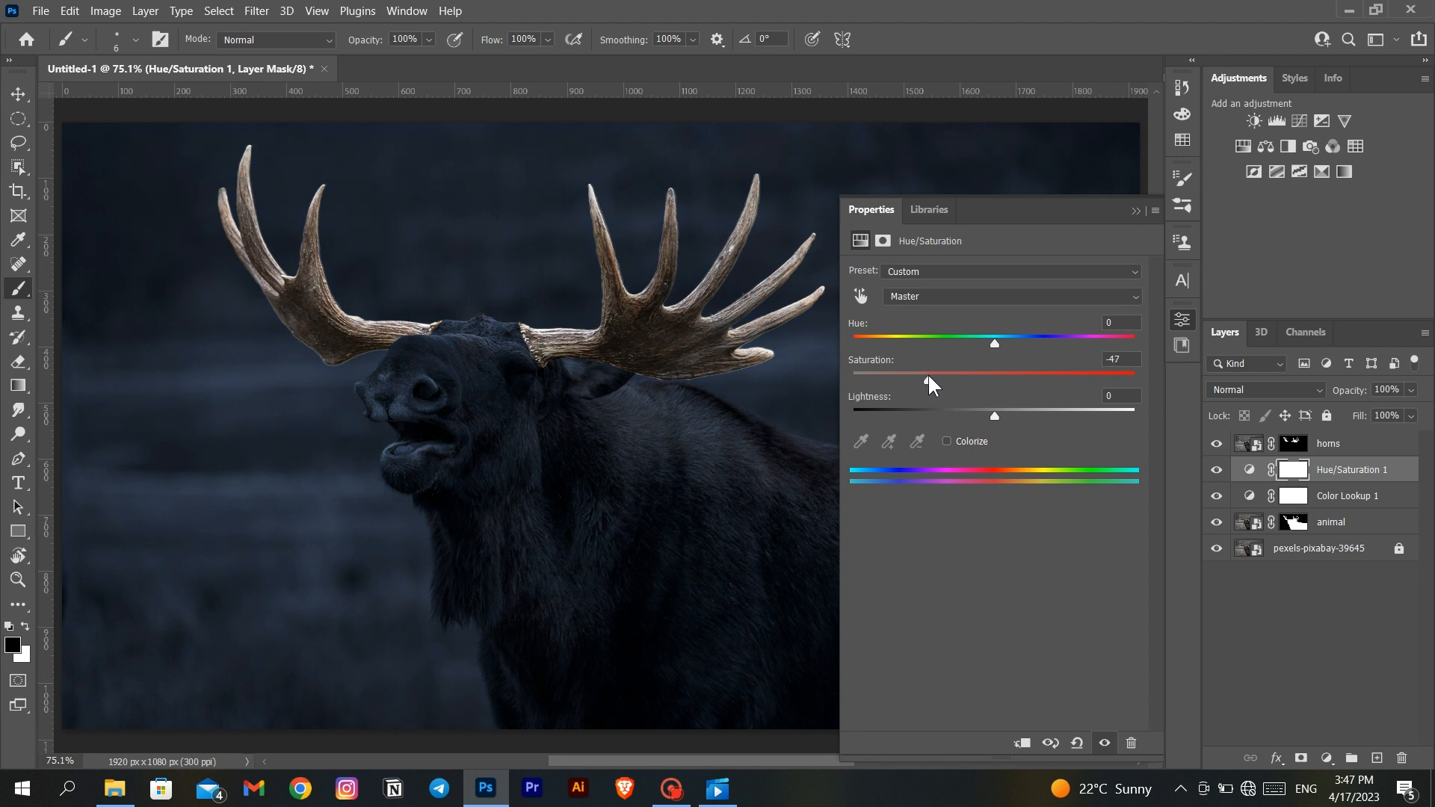
left_click(1134, 210)
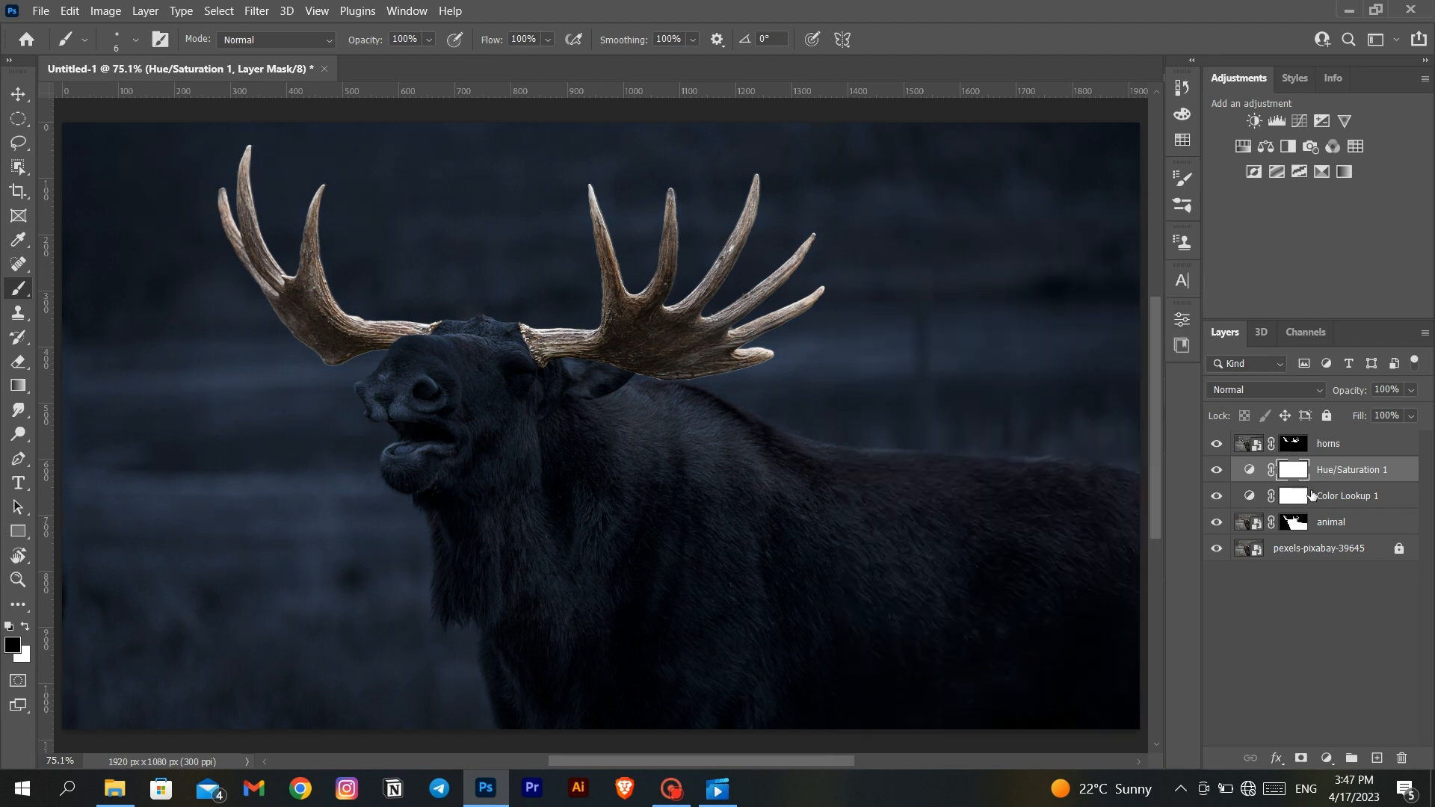
- Lower the Color Lookup 1 layer's opacity to 76% and its fill to 60%, and compare the image with and without it
left_click(1329, 501)
left_click(1181, 322)
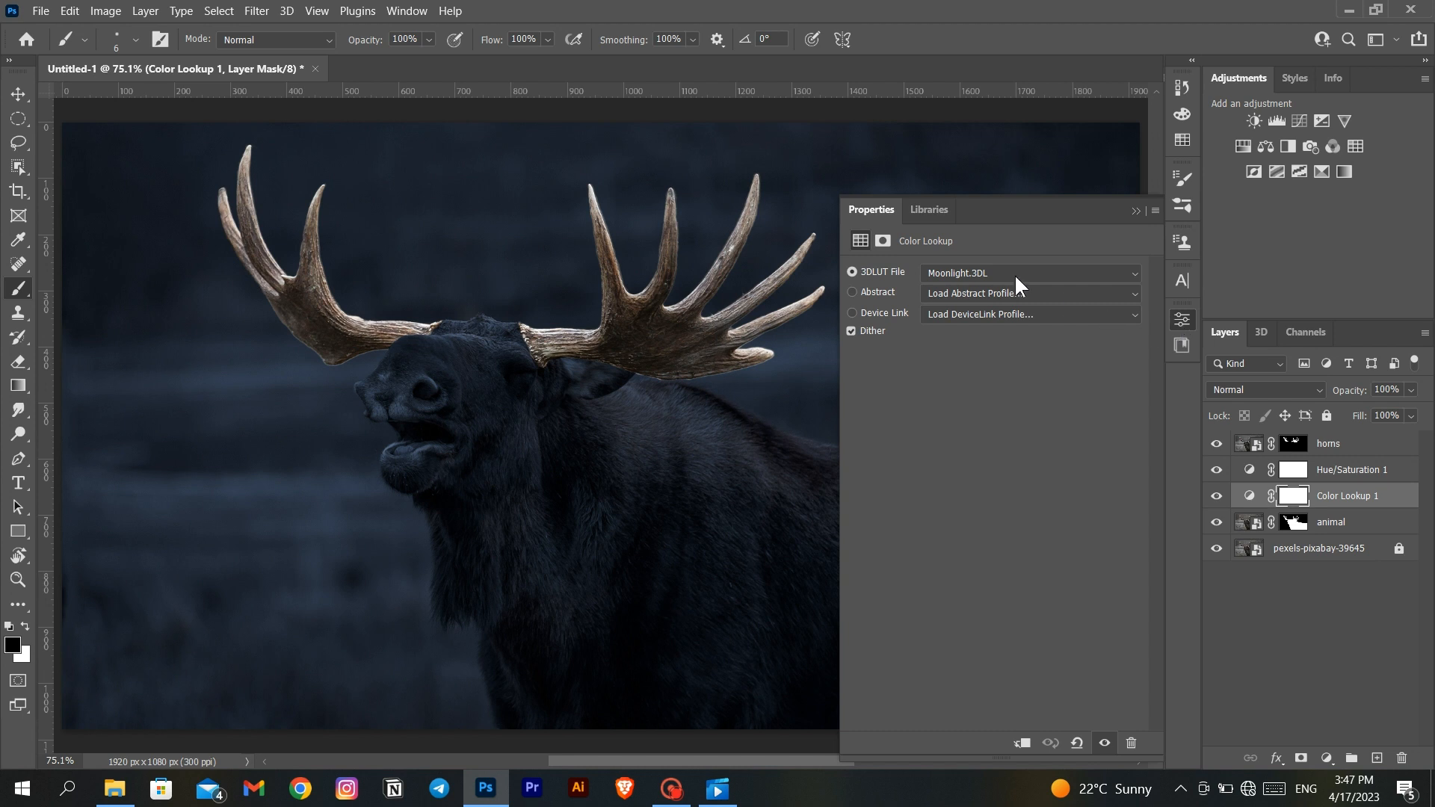
left_click(1133, 211)
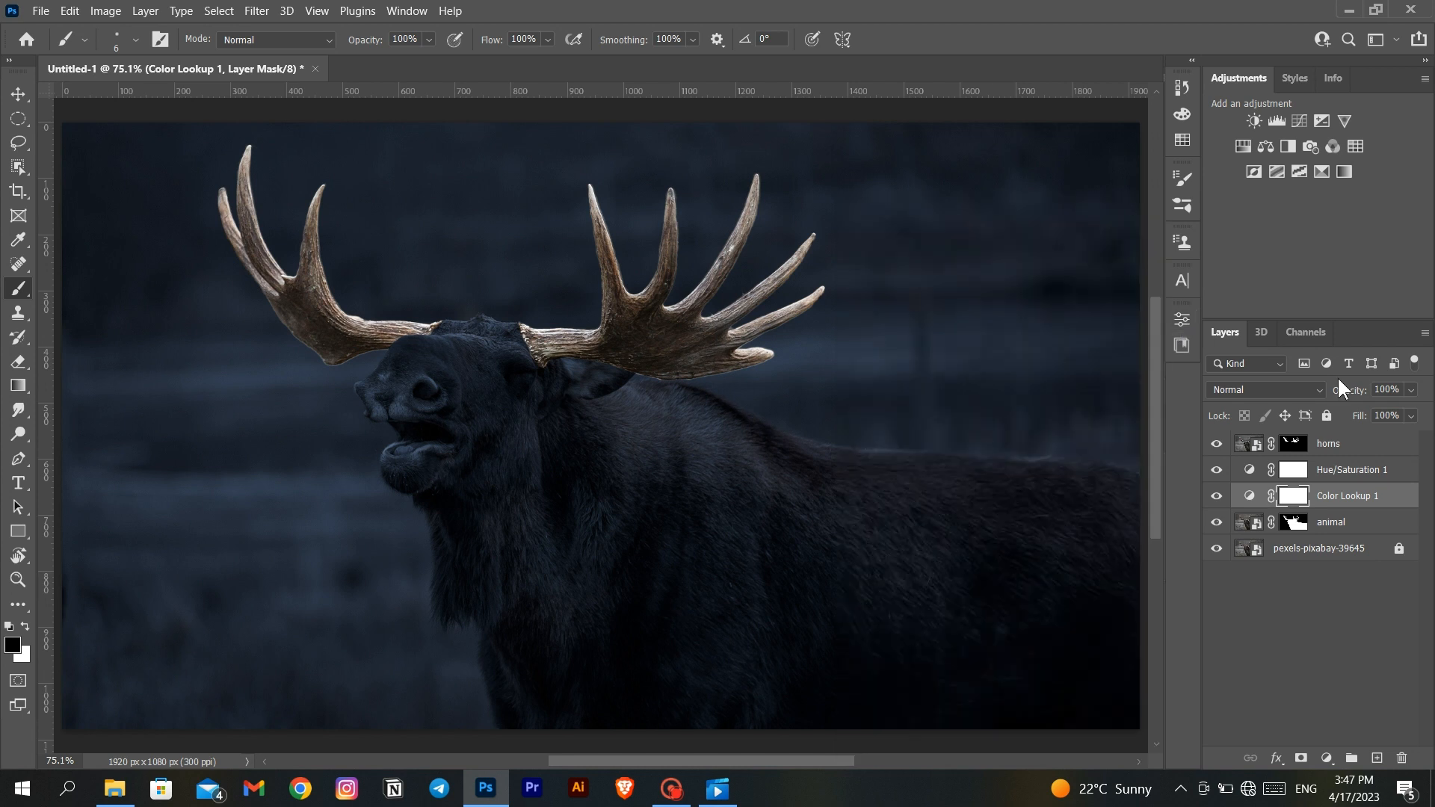
left_click(1396, 409)
left_click_drag(1396, 406, 1403, 396)
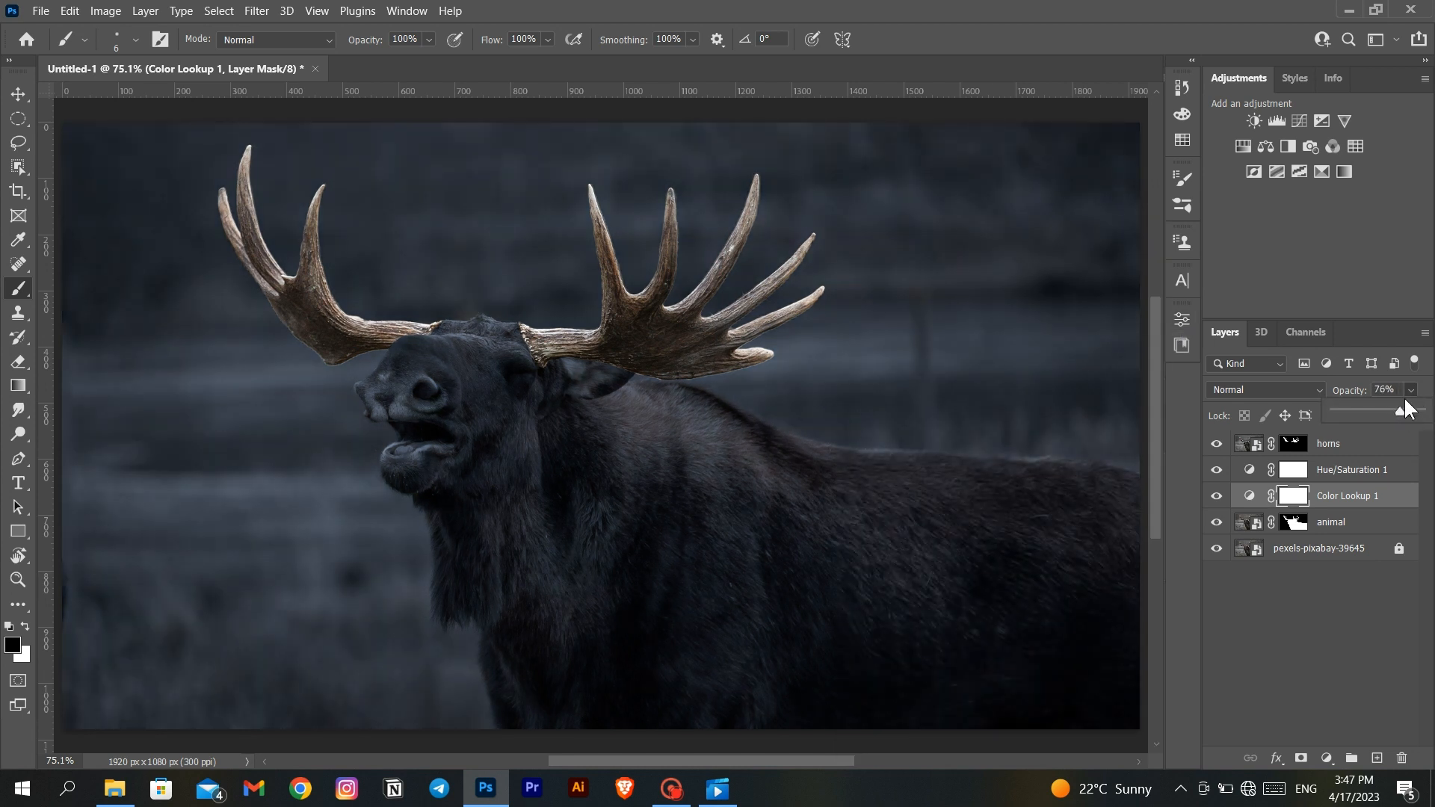
left_click(1411, 416)
left_click(1381, 435)
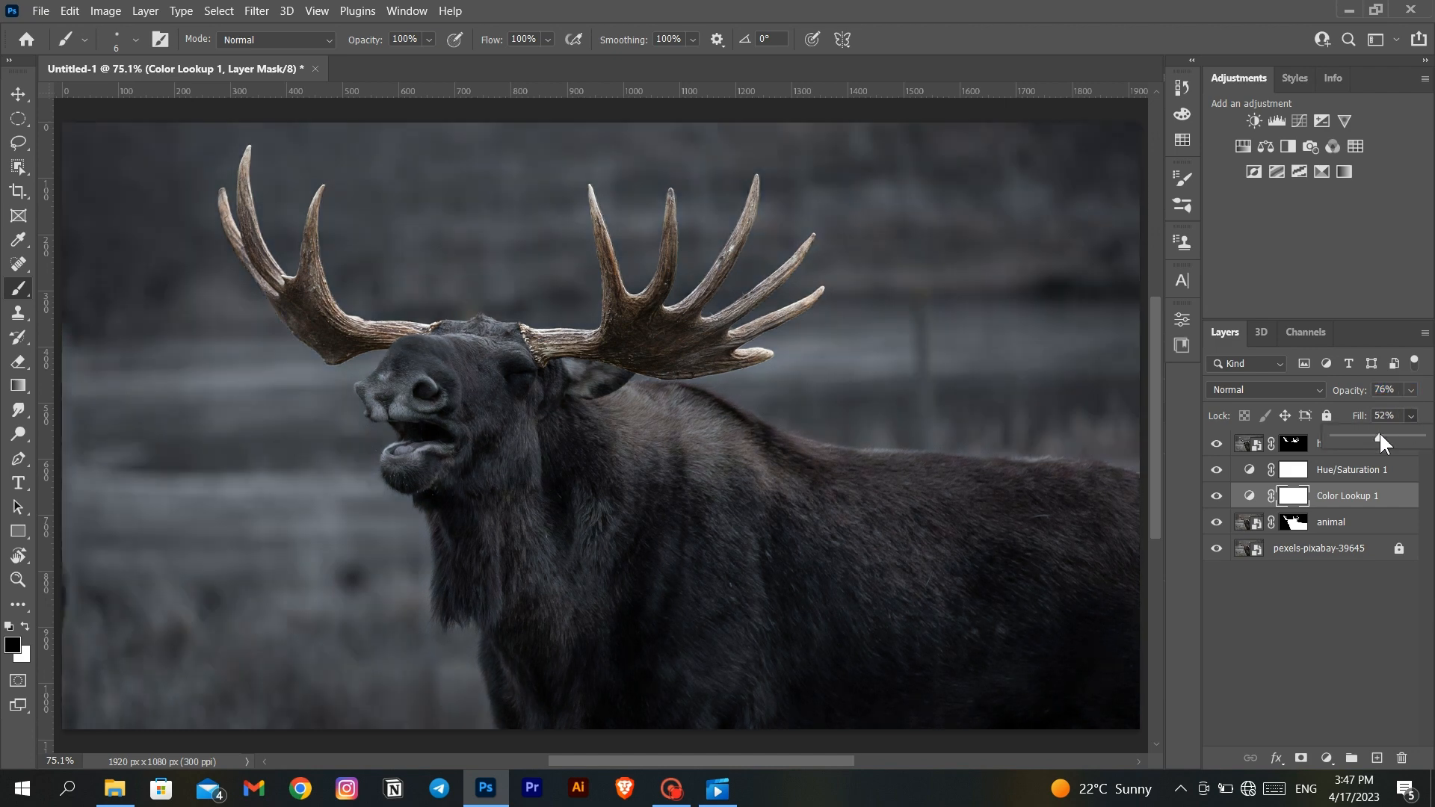
left_click(1216, 495)
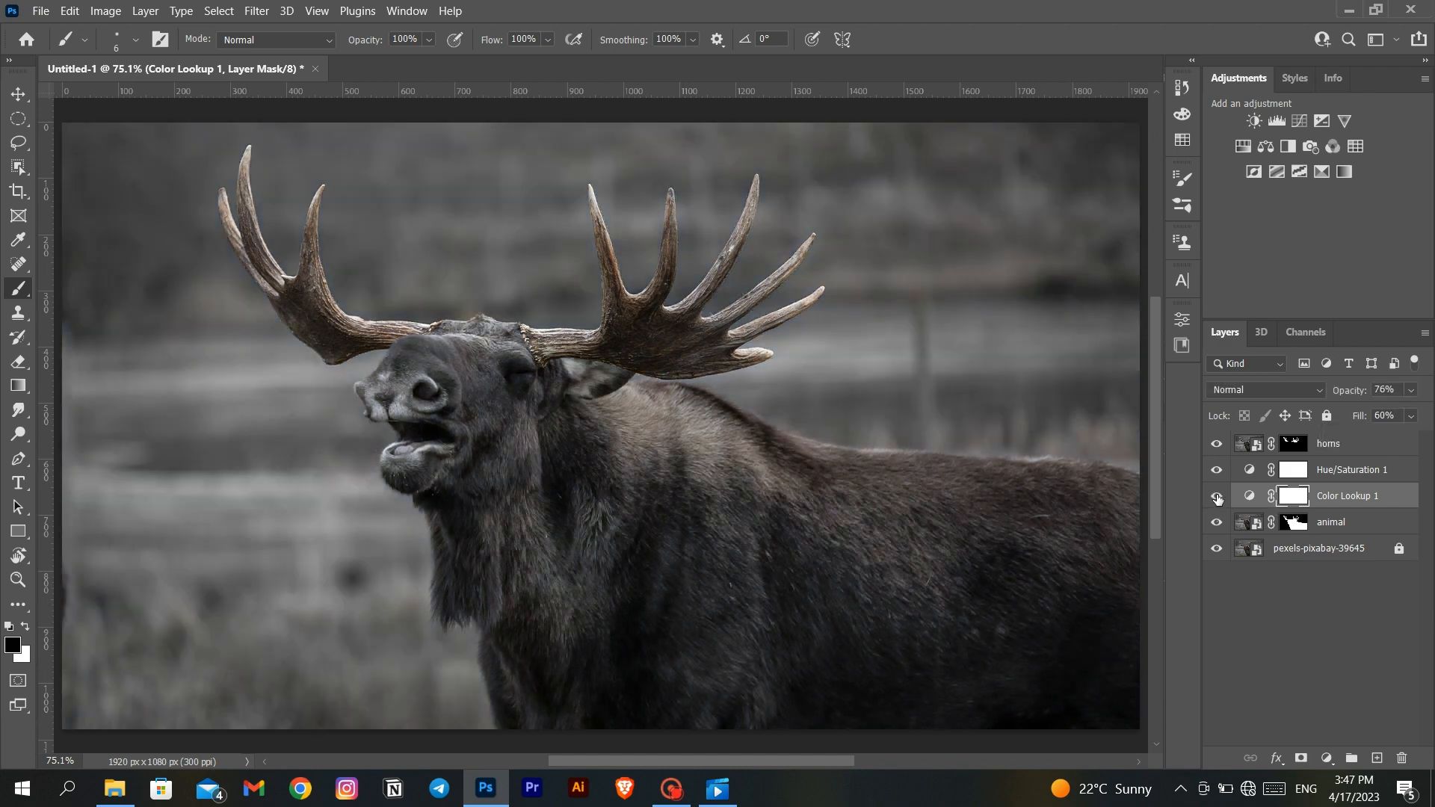
left_click(1216, 495)
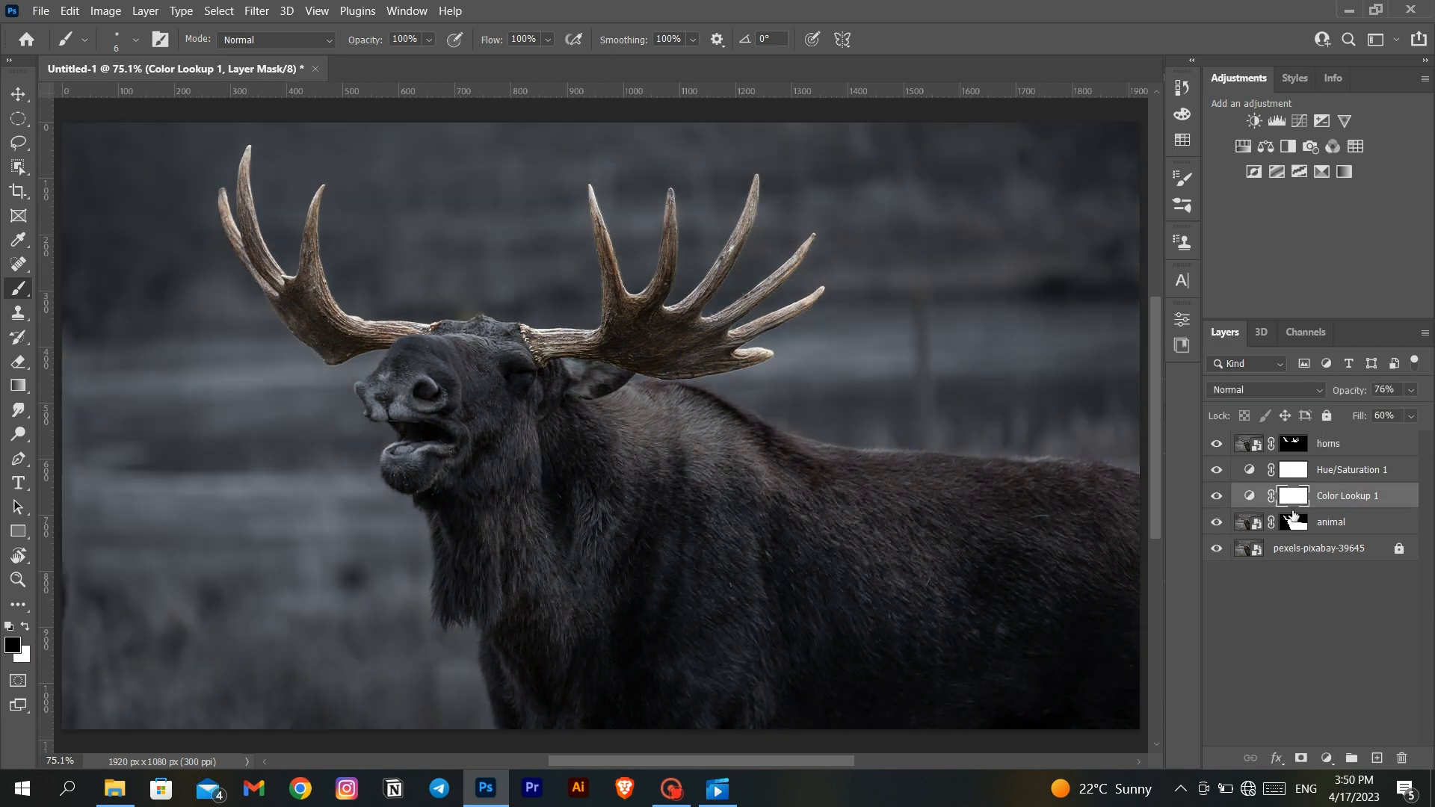
- Clip the Color Lookup and Hue/Saturation adjustments to the animal layer, and place unclipped copies of both between the animal and the background photo
left_click(1292, 505, "alt")
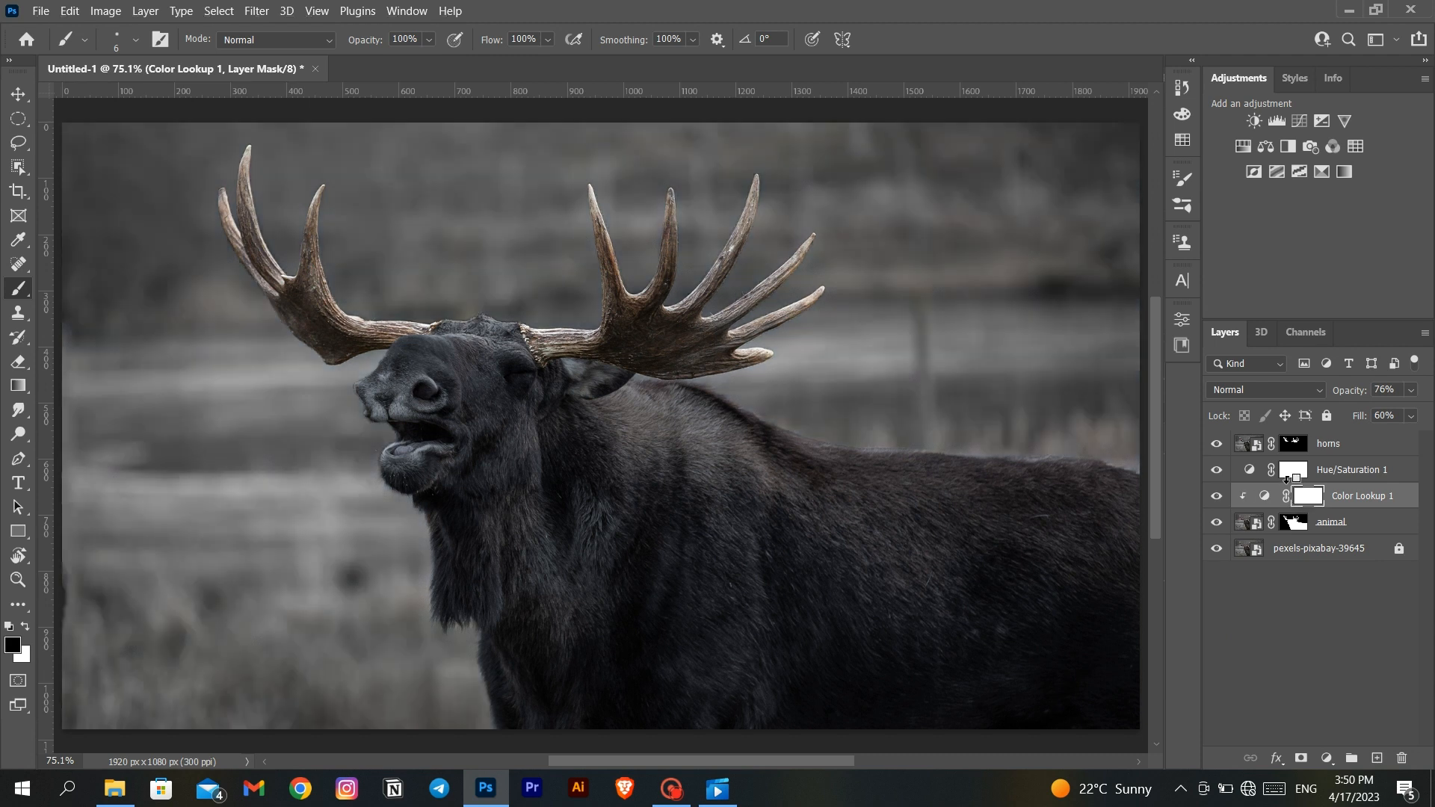
left_click(1286, 478, "alt")
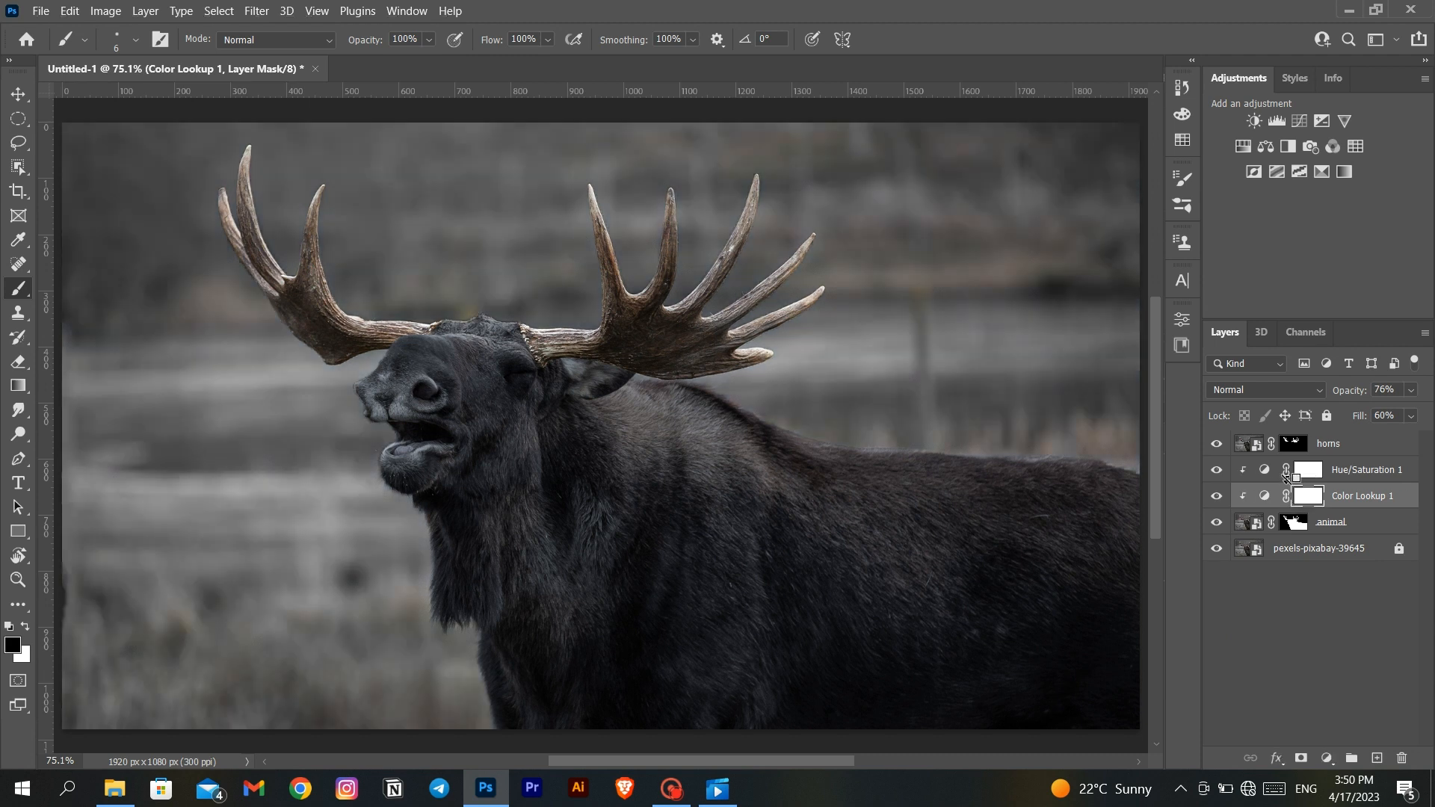
left_click_drag(1342, 477, 1351, 535)
key("Delete")
left_click(1353, 480, "shift")
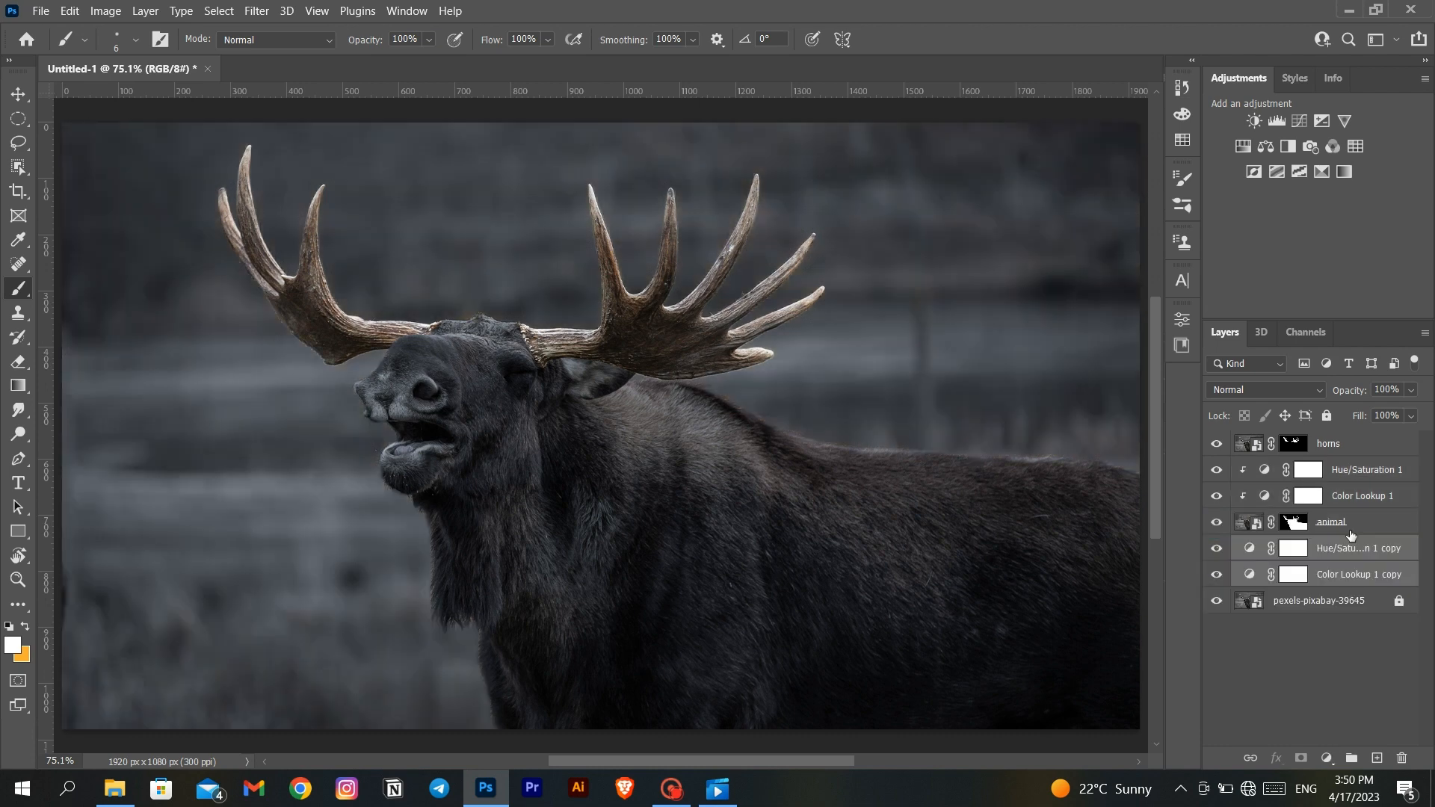
left_click(1225, 649)
- Convert the masked horns layer into a smart object
left_click(1324, 445)
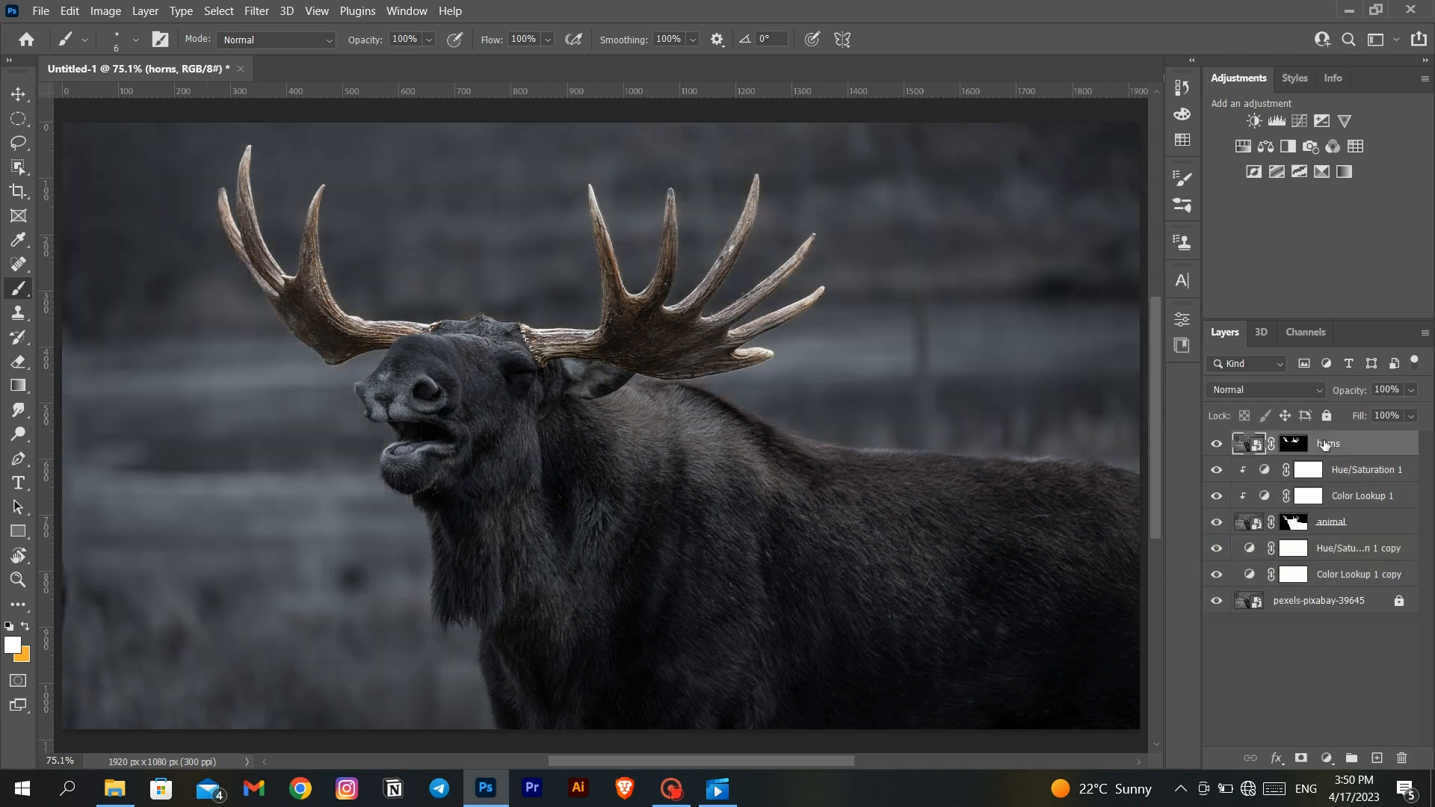
right_click(1323, 445)
left_click(1227, 221)
- Duplicate the horns smart object three times within the same document
right_click(1295, 451)
left_click(1207, 56)
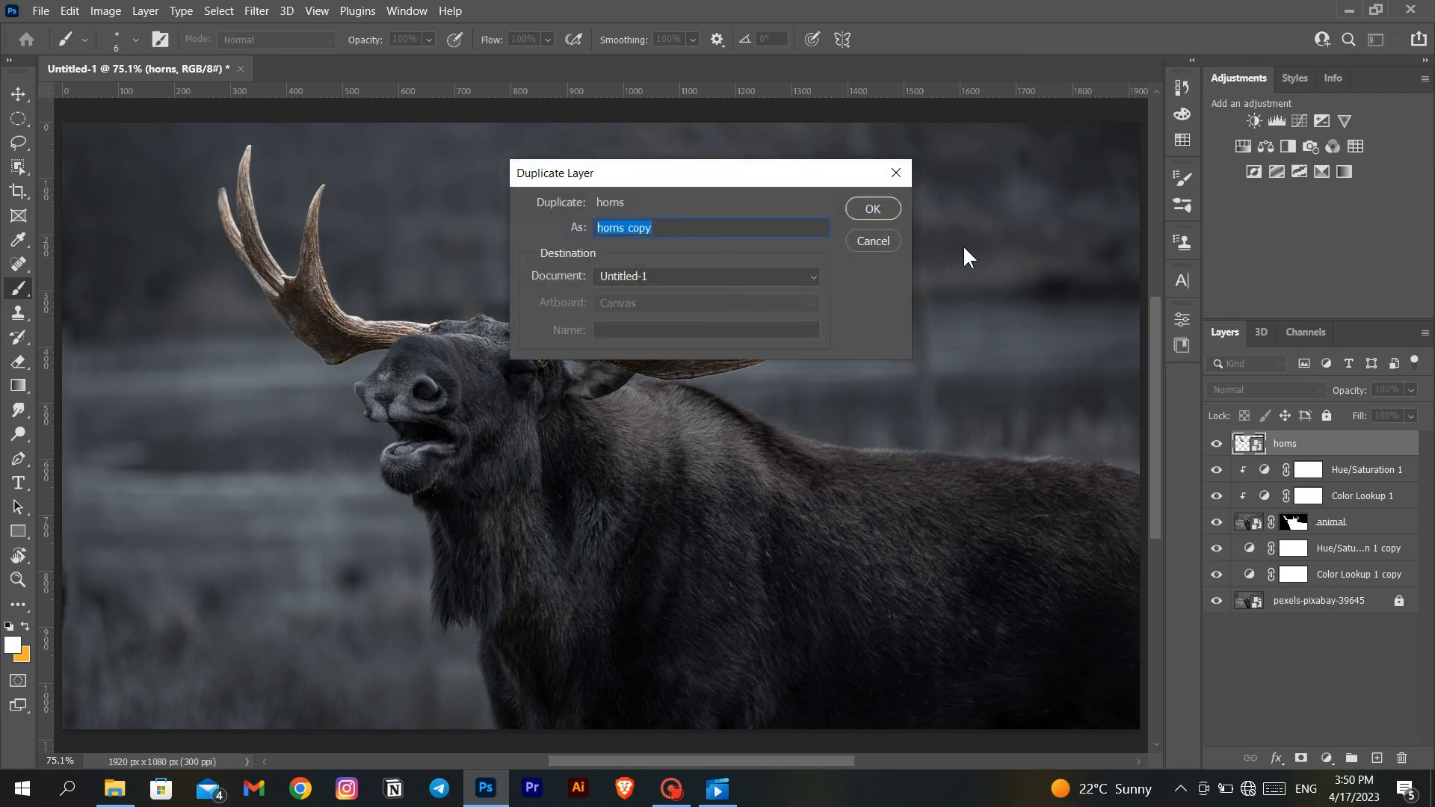
left_click(886, 212)
right_click(1321, 443)
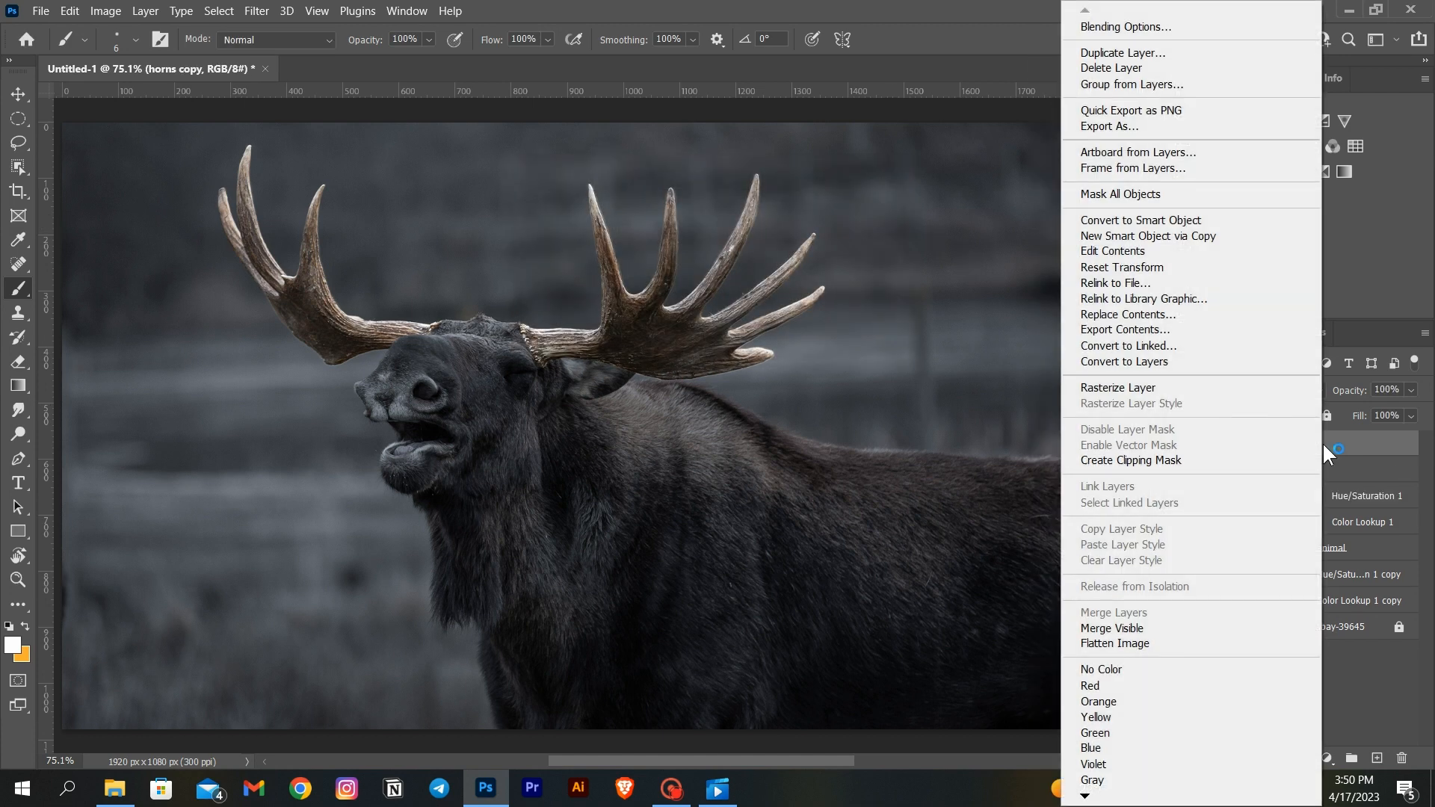
left_click(1206, 52)
left_click(869, 206)
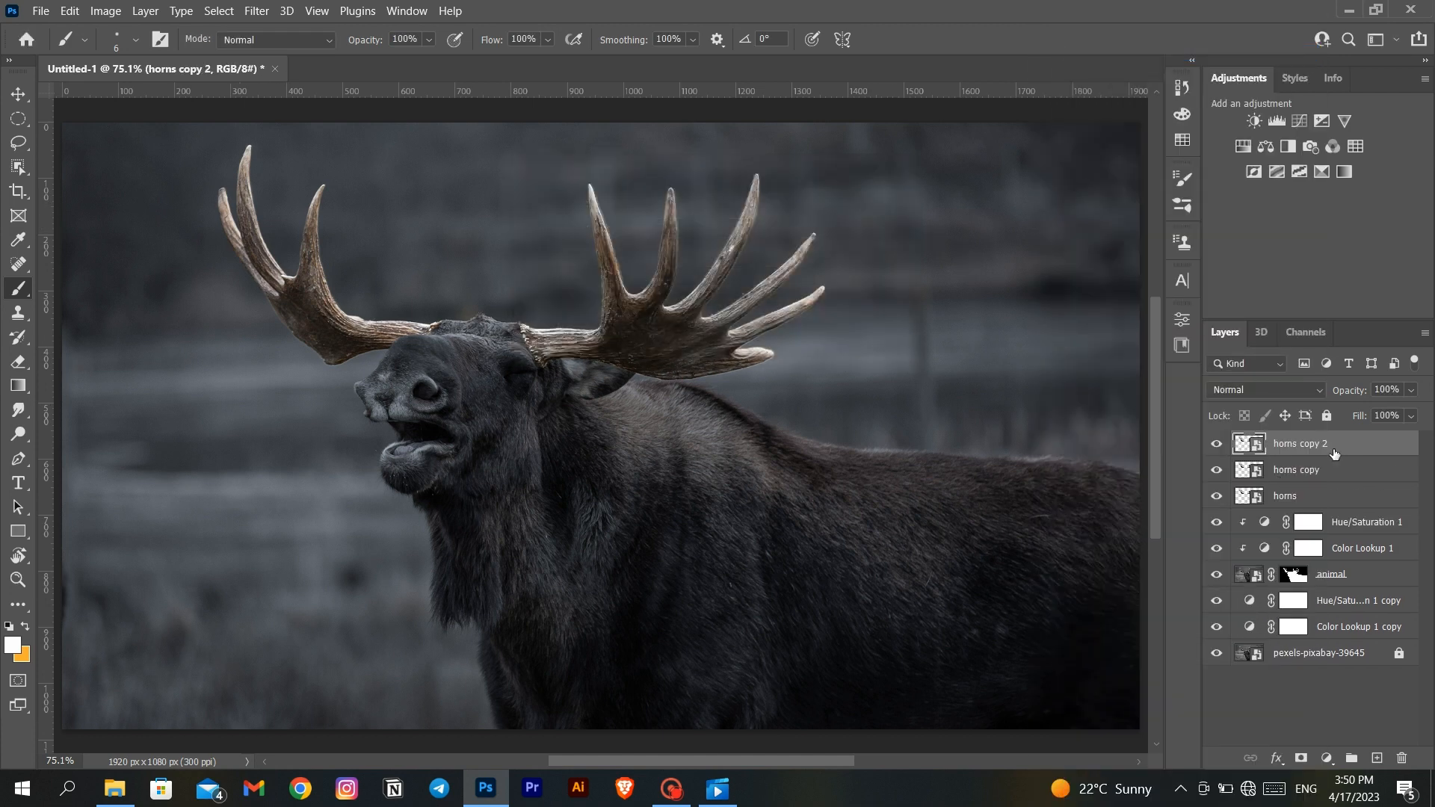
right_click(1327, 443)
left_click(1209, 53)
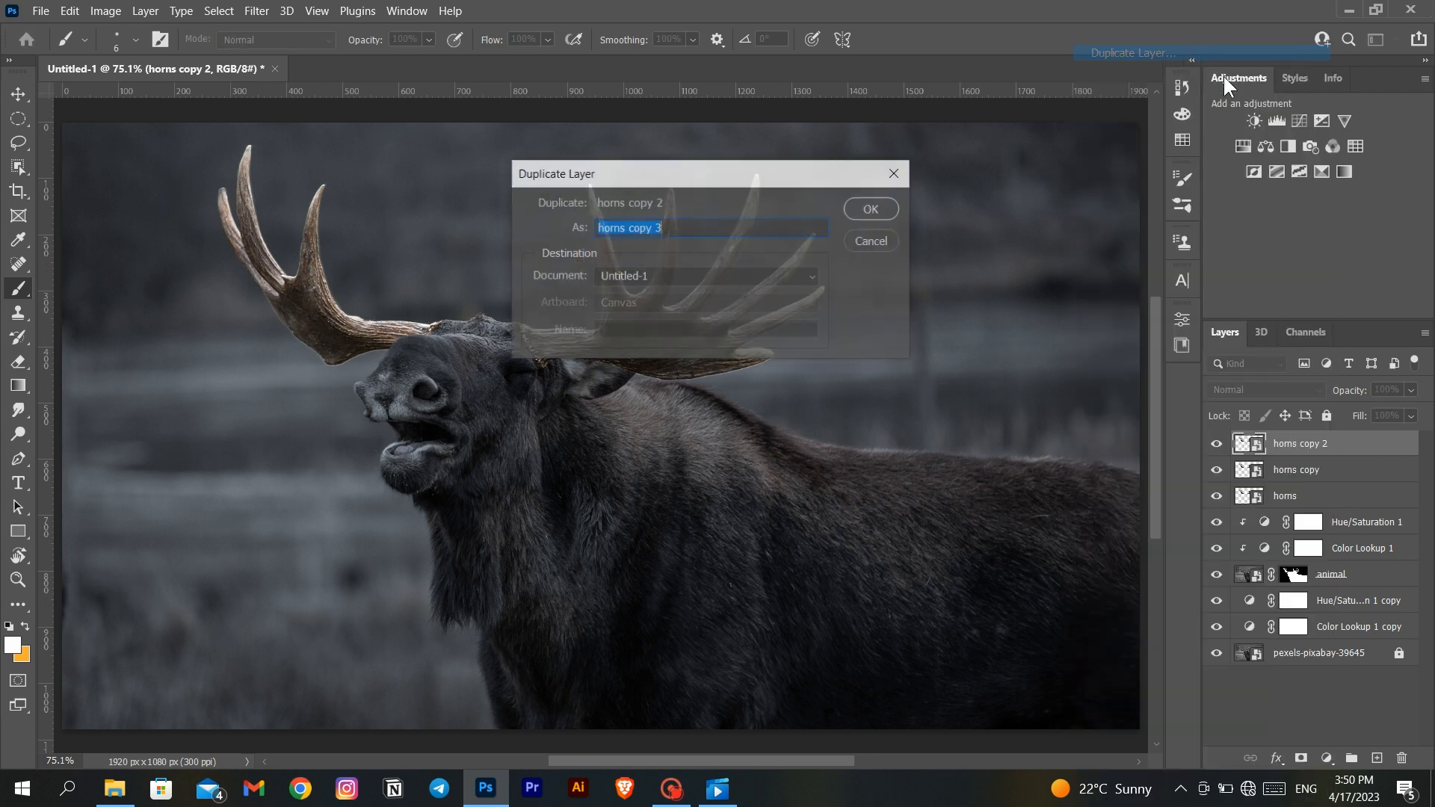
left_click(886, 211)
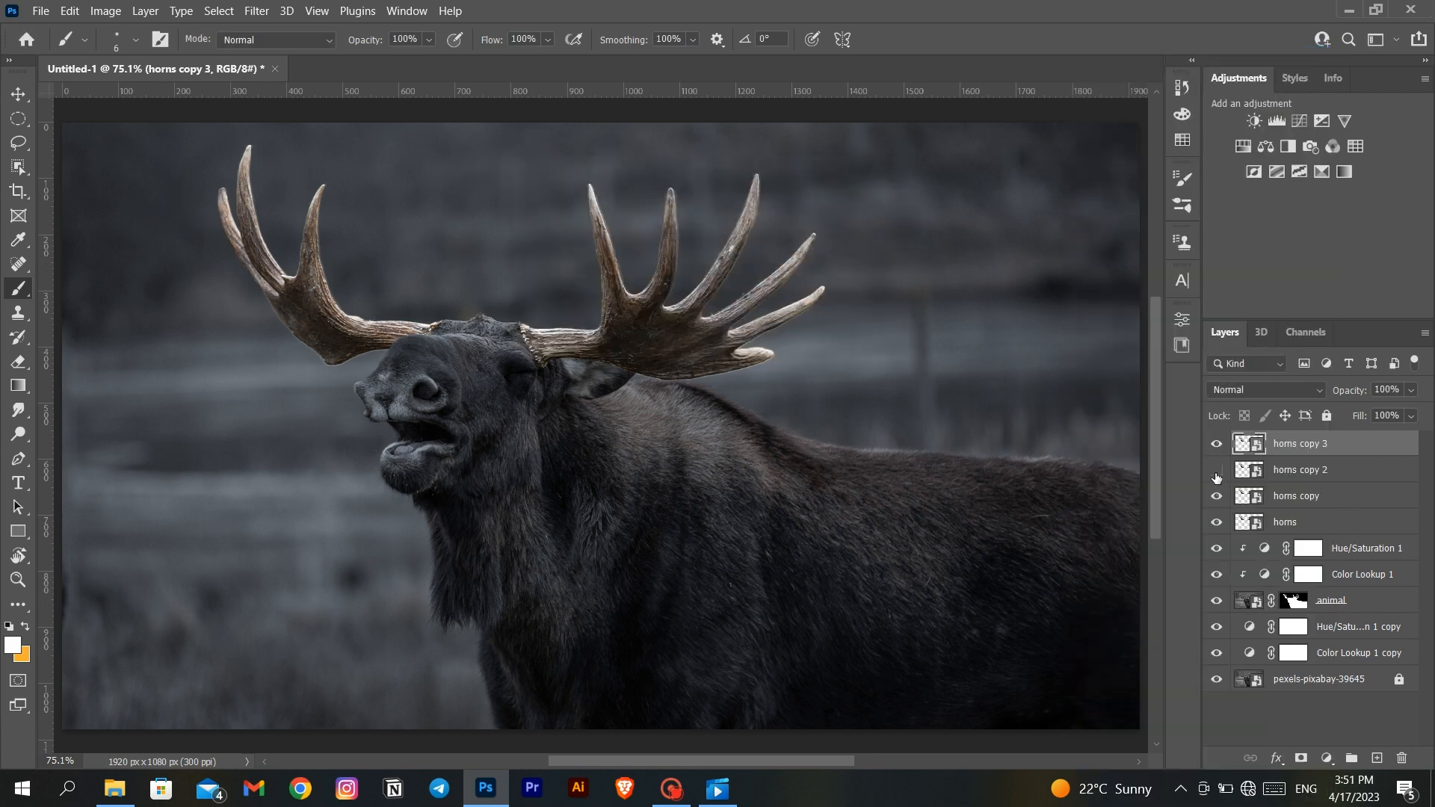
- Hide the horns copy 2 and horns copy 3 layers, and set the horns copy layer's blend mode to Linear Dodge (Add)
left_click(1297, 504)
left_click(1290, 389)
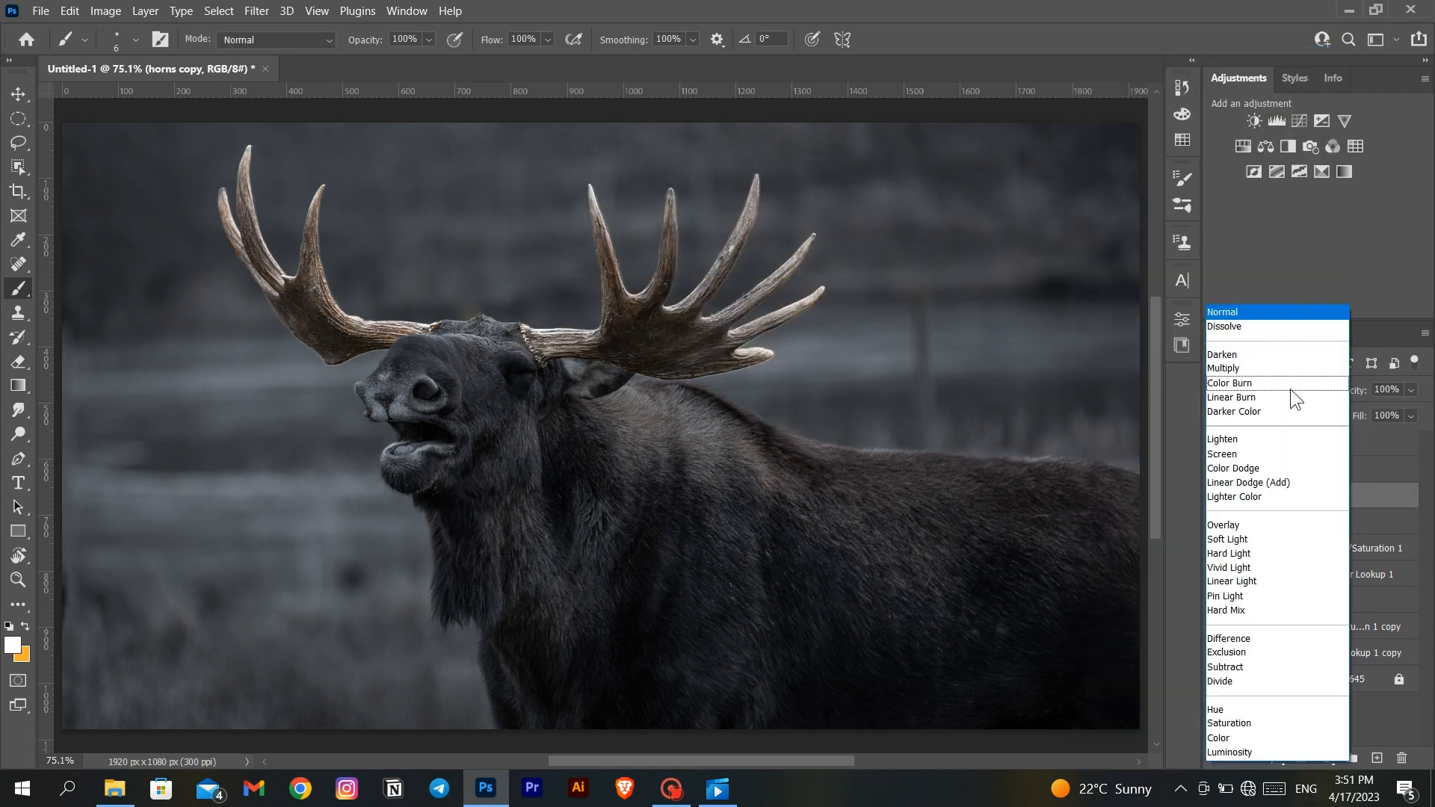
left_click(1288, 471)
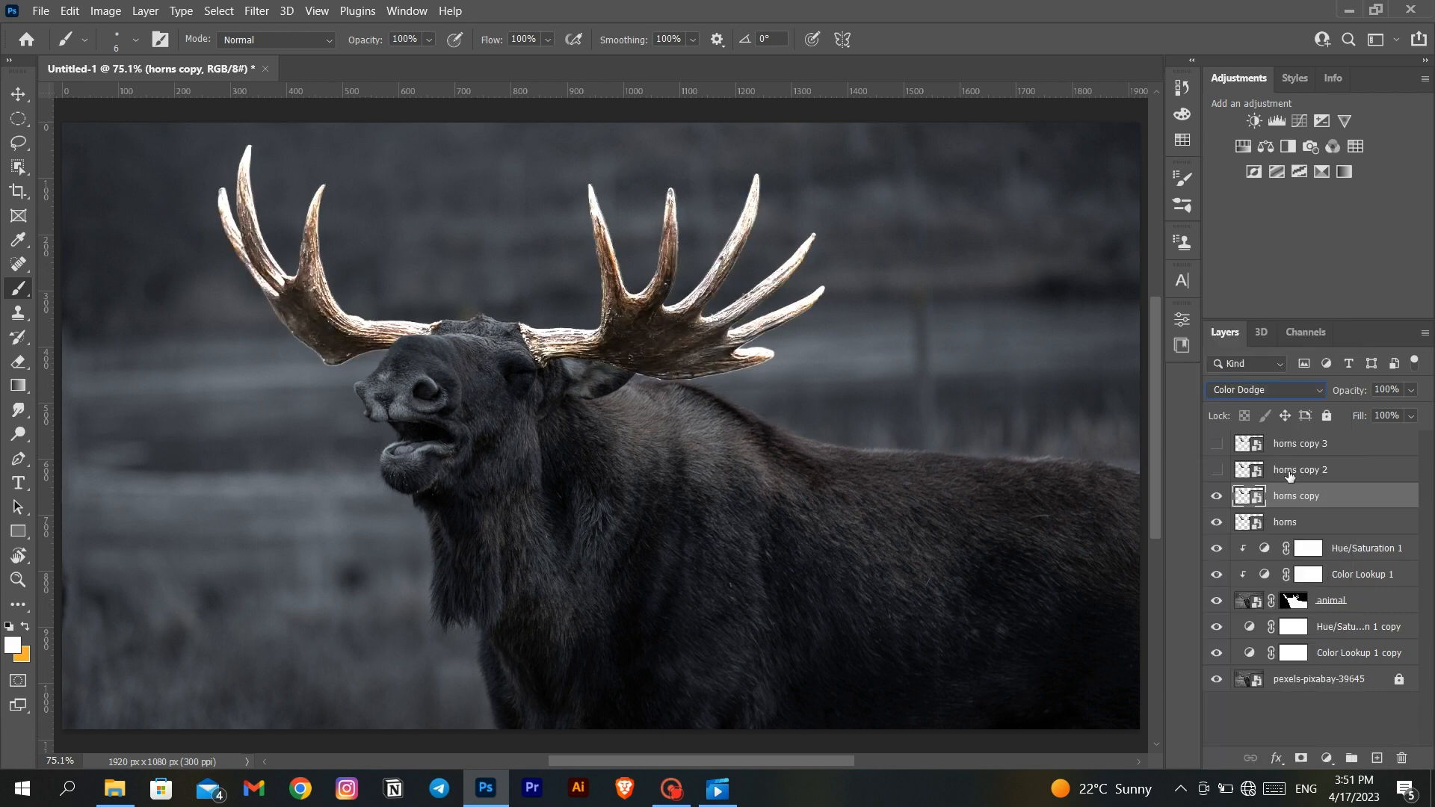
left_click(1270, 390)
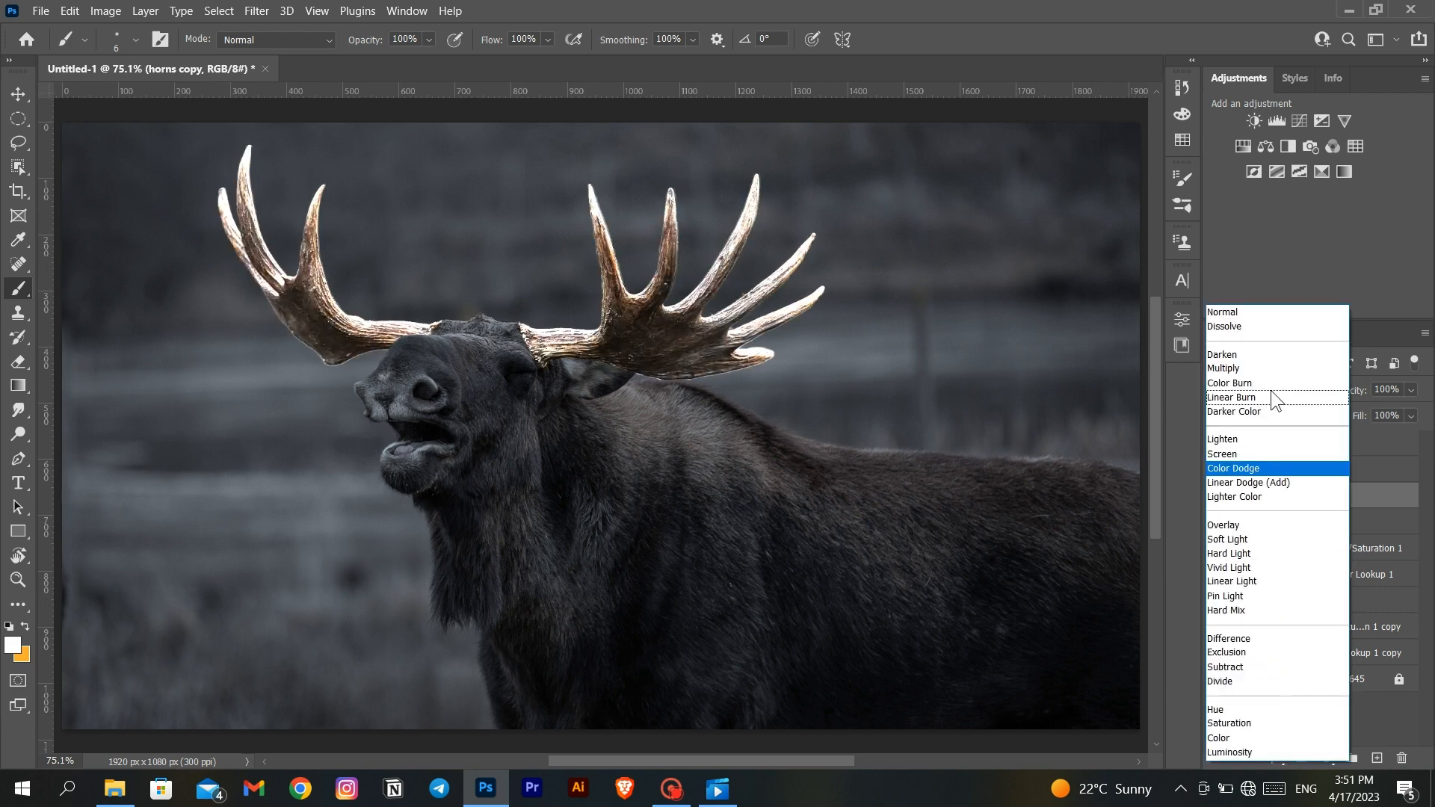
left_click(1302, 481)
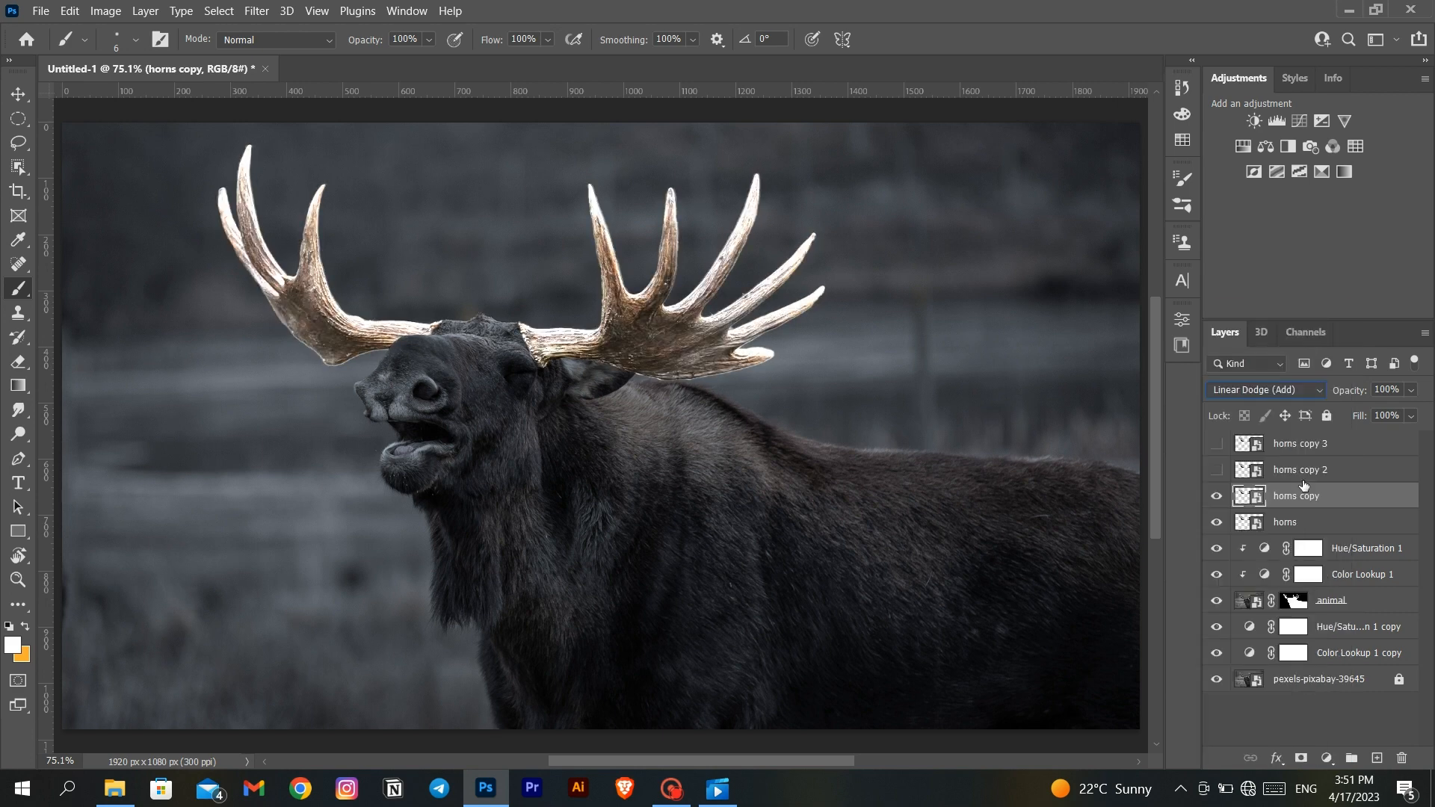
- Apply a Gaussian Blur with a small radius to the horns copy layer to give the antlers a soft glow
left_click(268, 9)
mouse_move(281, 233)
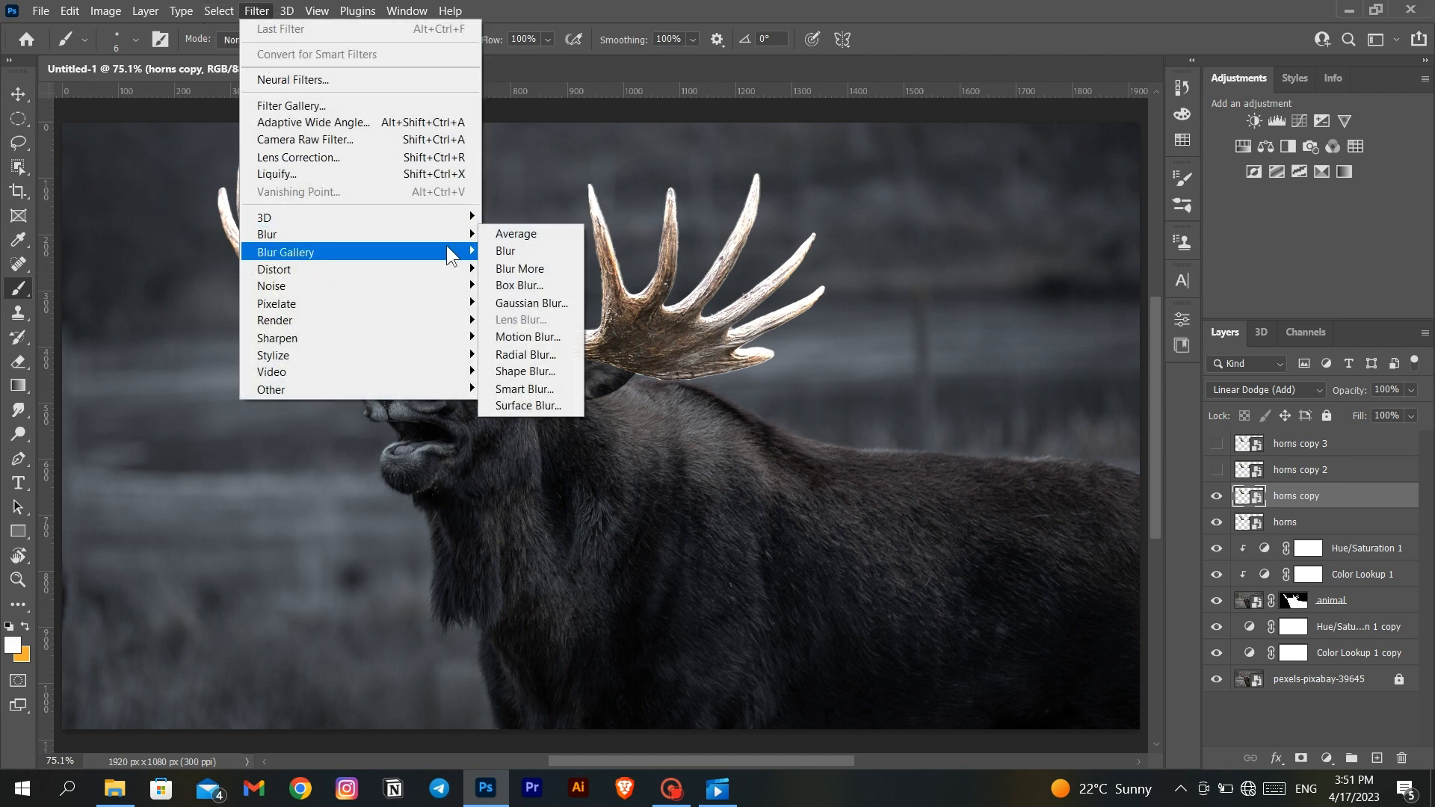
left_click(514, 302)
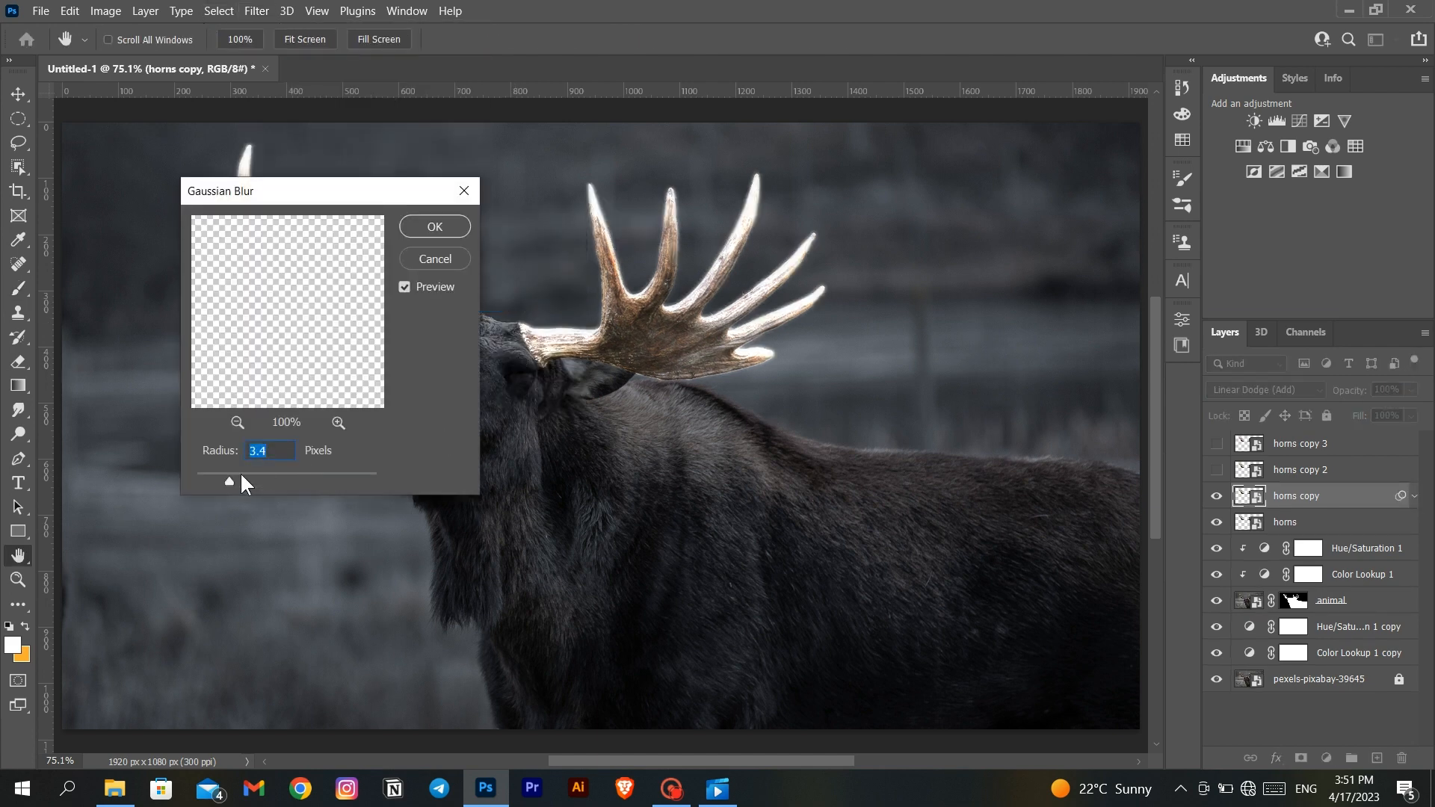
left_click_drag(225, 473, 245, 474)
left_click(435, 228)
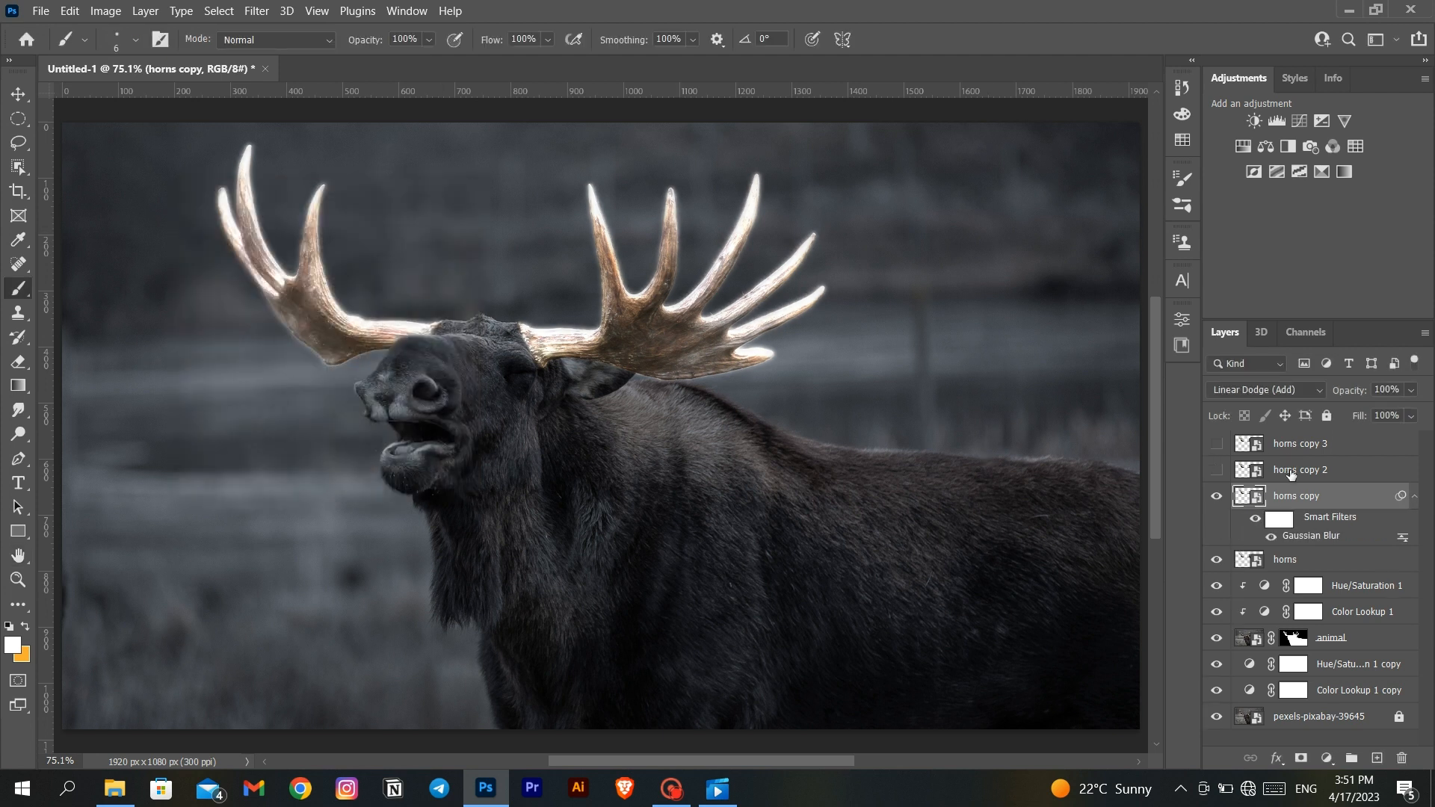
- Show the horns copy 2 layer and set its blend mode to Linear Dodge (Add)
left_click(1290, 474)
left_click(1217, 470)
left_click(1241, 385)
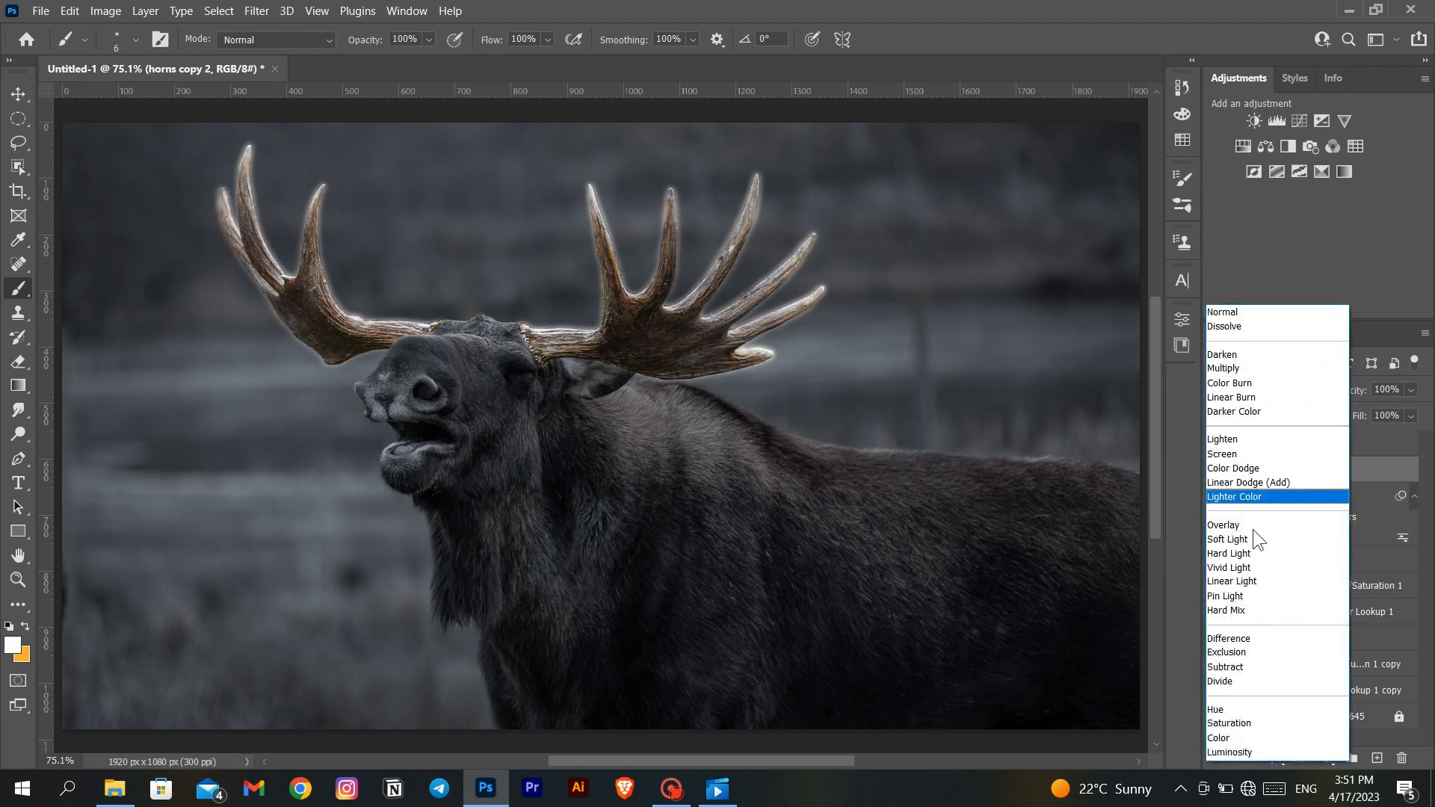
left_click(1253, 481)
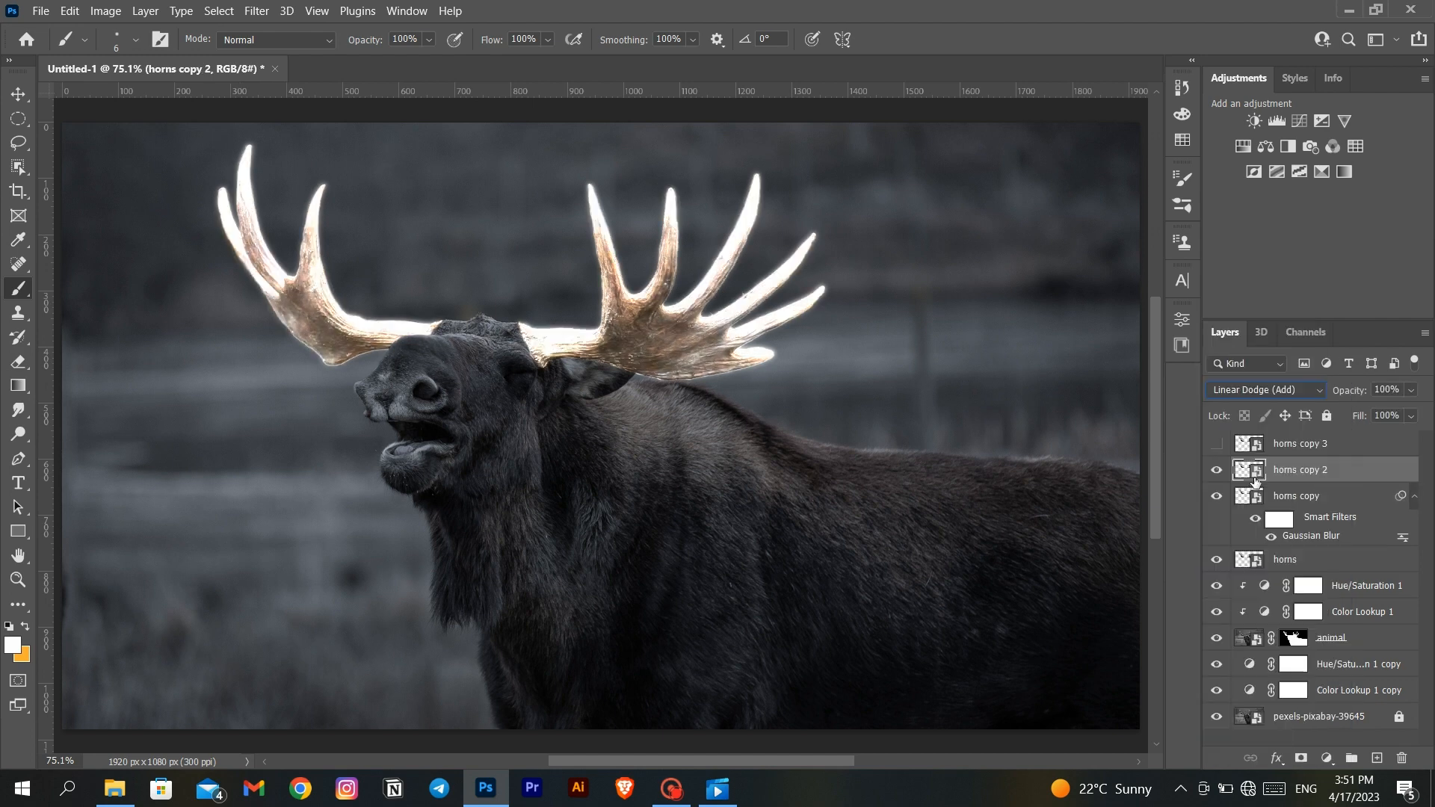
- Apply a Gaussian Blur with a radius of 40.1 pixels to the horns copy 2 layer
left_click(250, 11)
mouse_move(299, 234)
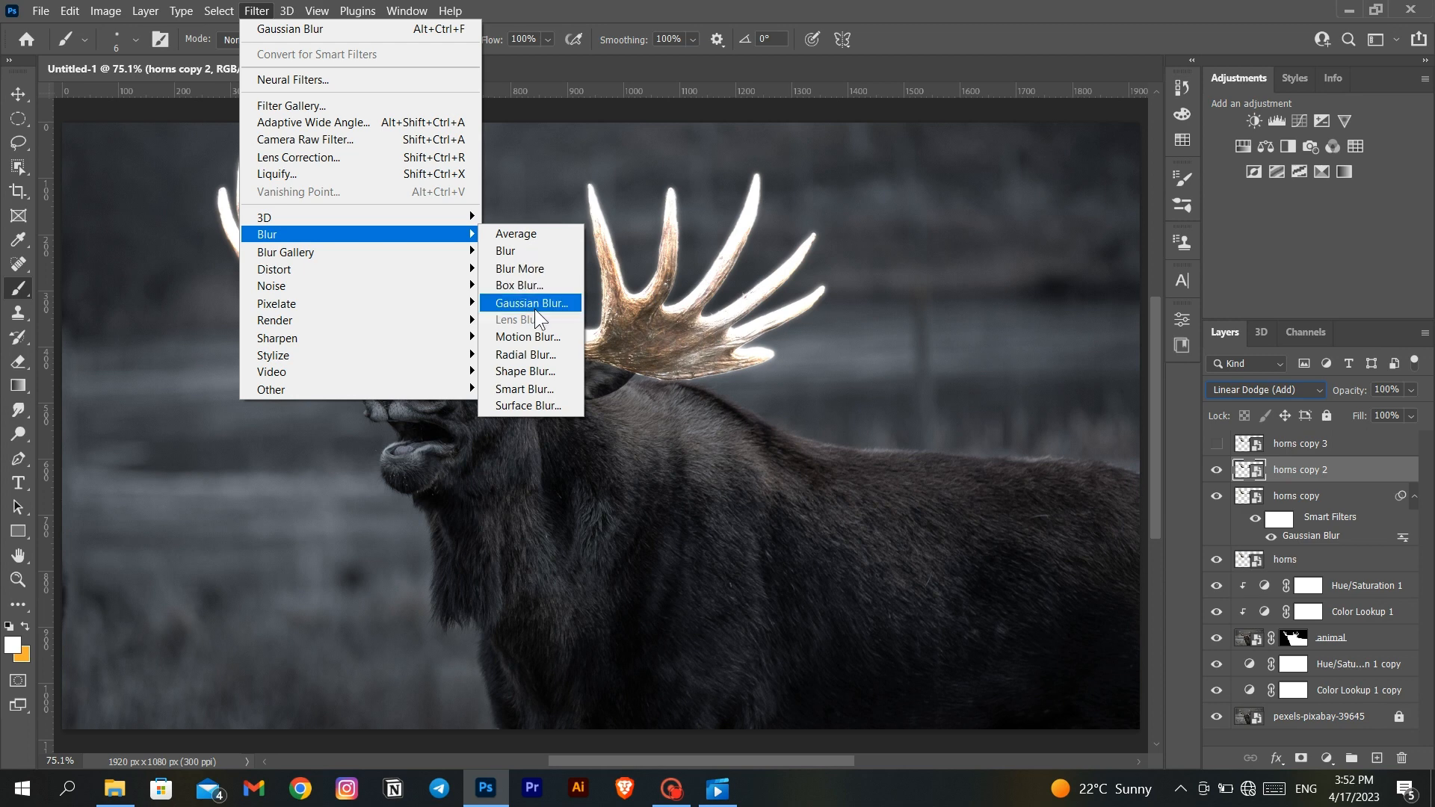
left_click(532, 303)
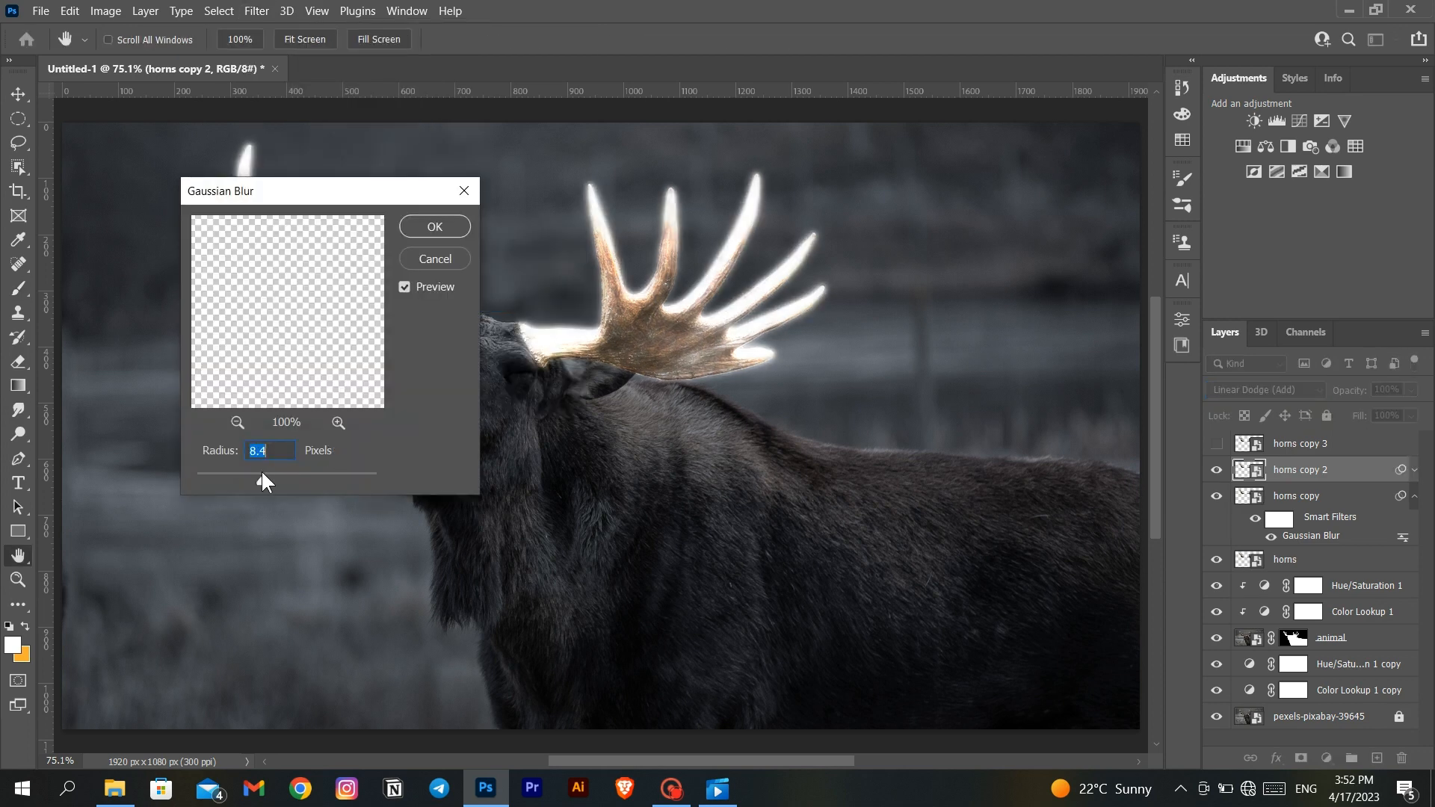
left_click_drag(262, 473, 277, 474)
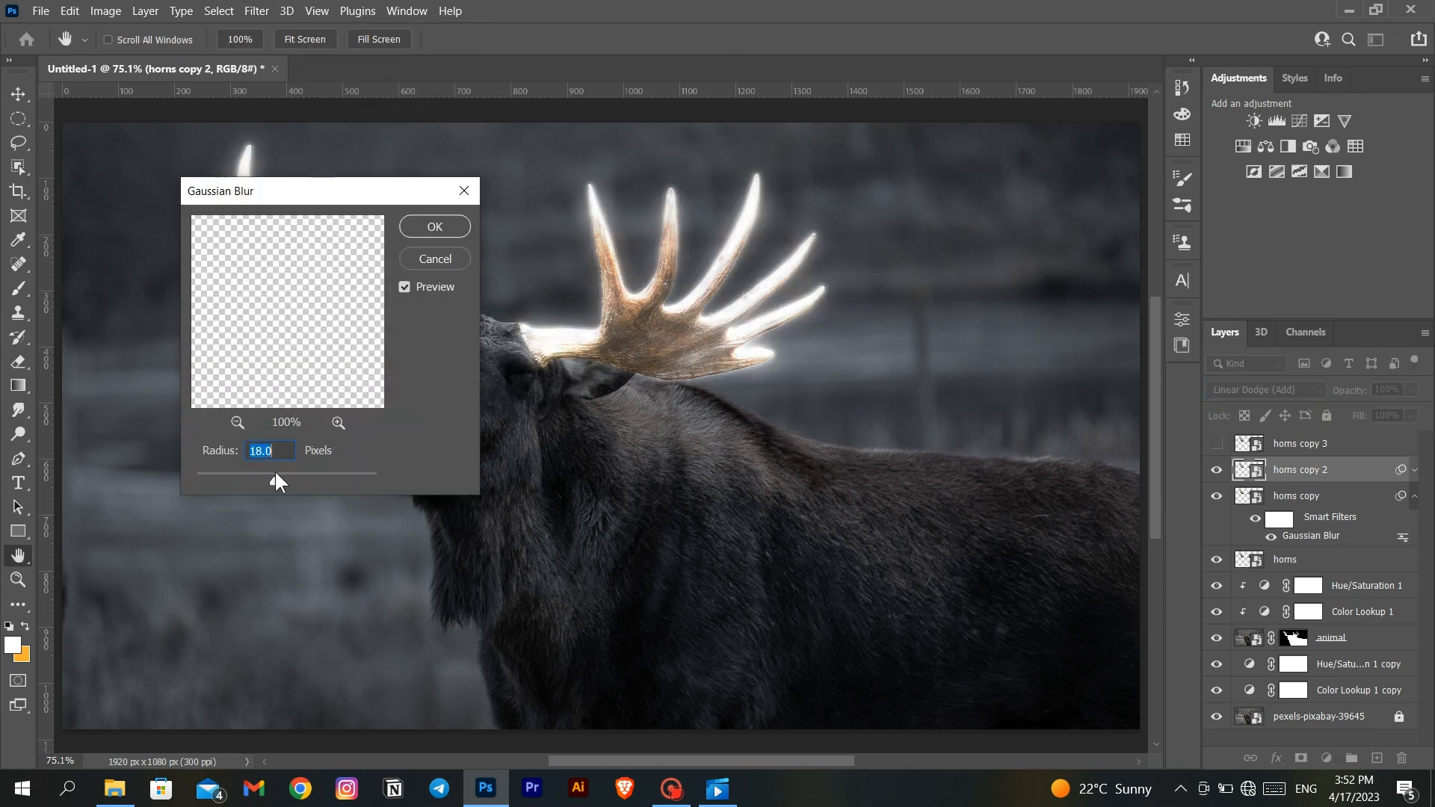
left_click(410, 233)
- Show the horns copy 3 layer and set its blend mode to Linear Dodge (Add)
left_click(1284, 445)
left_click(1217, 443)
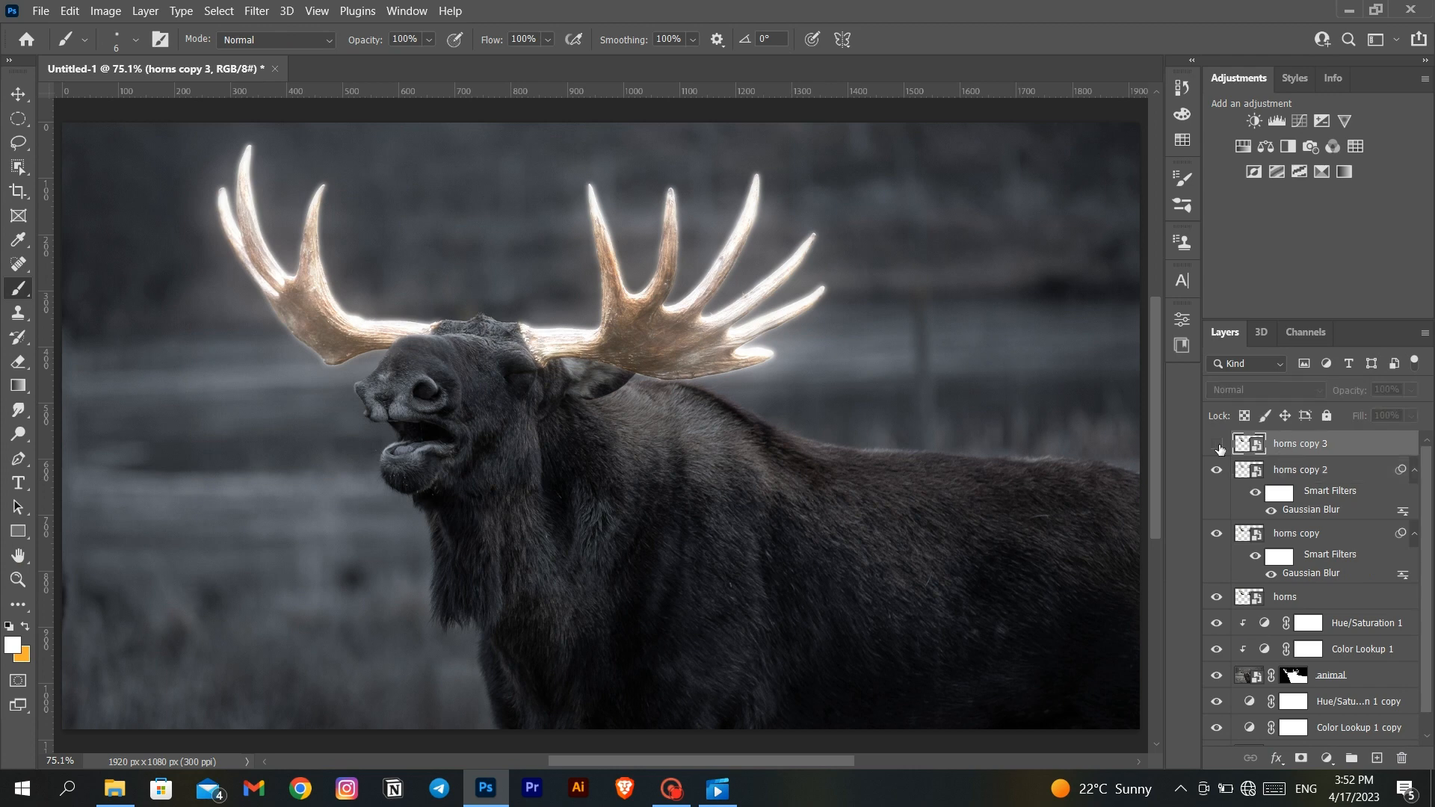
left_click(1244, 389)
left_click(1248, 482)
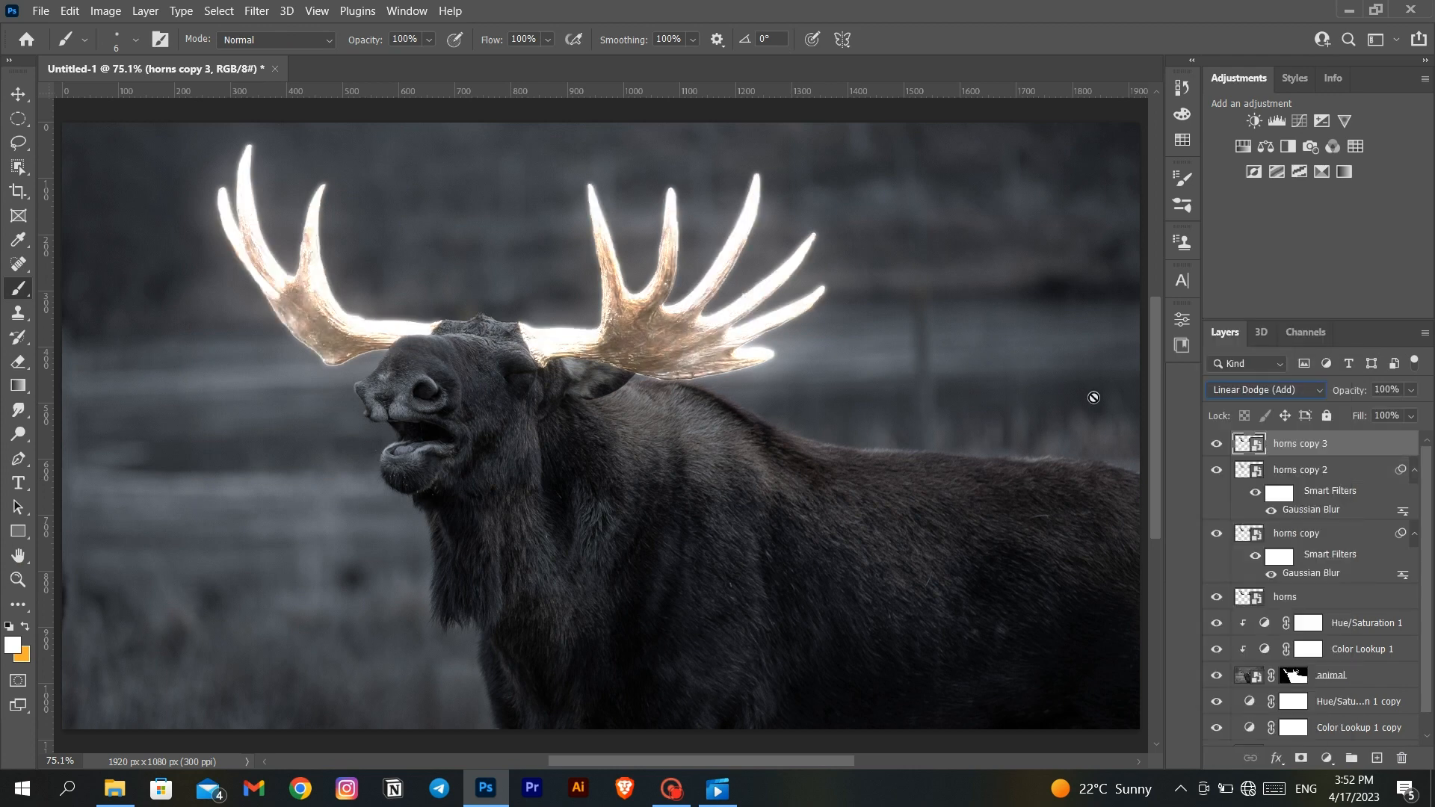
- Apply a Gaussian Blur with a radius of 138.8 pixels to the horns copy 3 layer
left_click(250, 11)
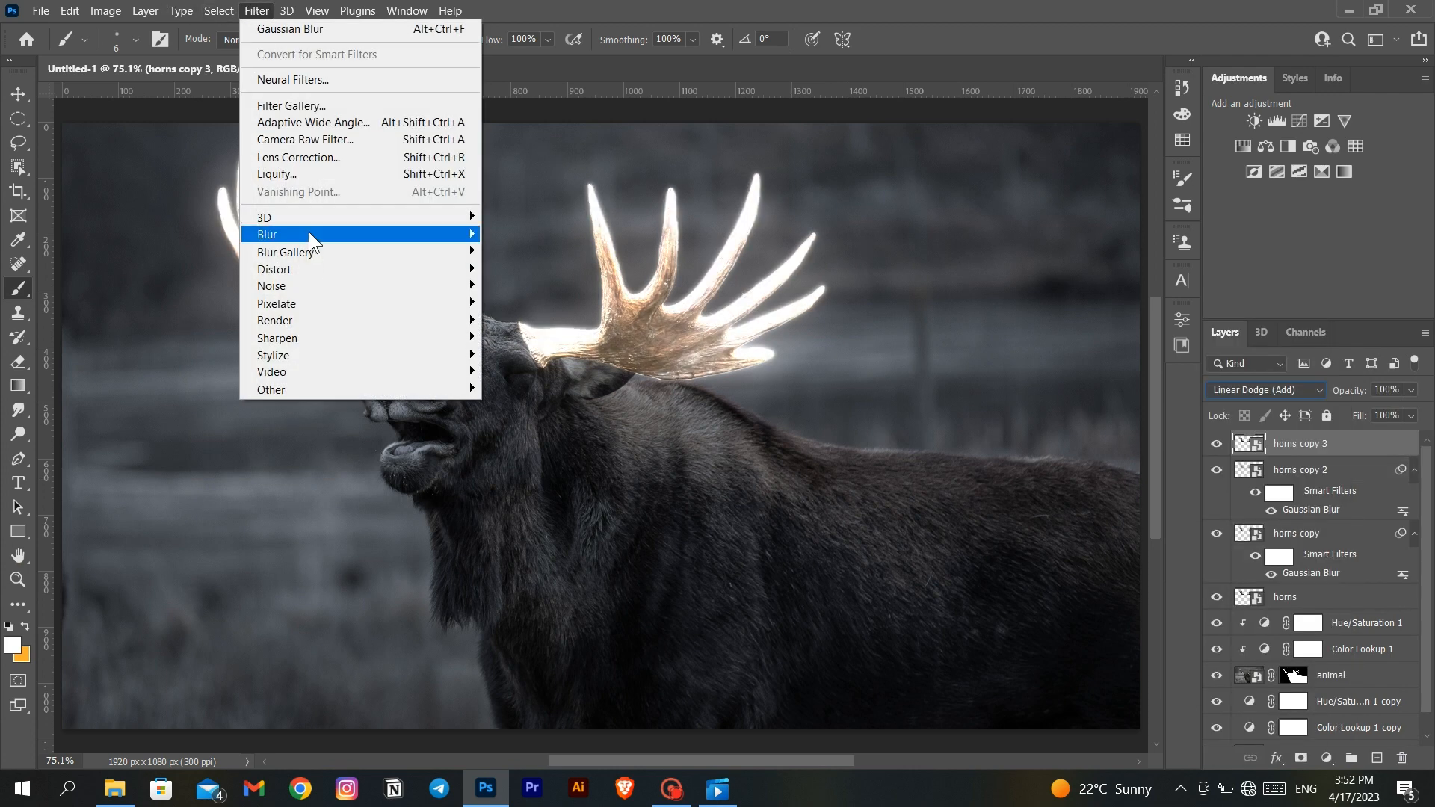
mouse_move(308, 234)
left_click(526, 307)
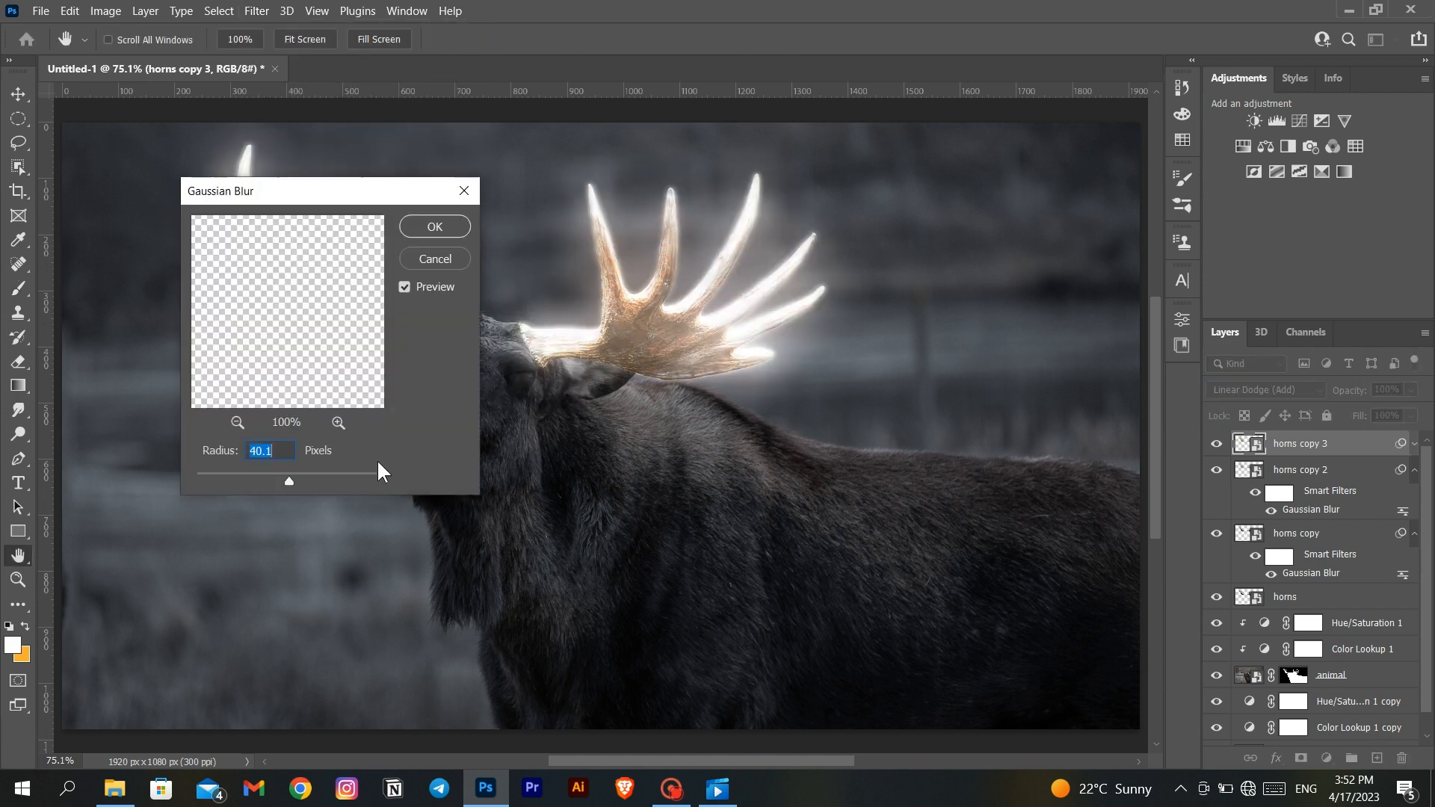
left_click(323, 475)
left_click_drag(323, 475, 329, 474)
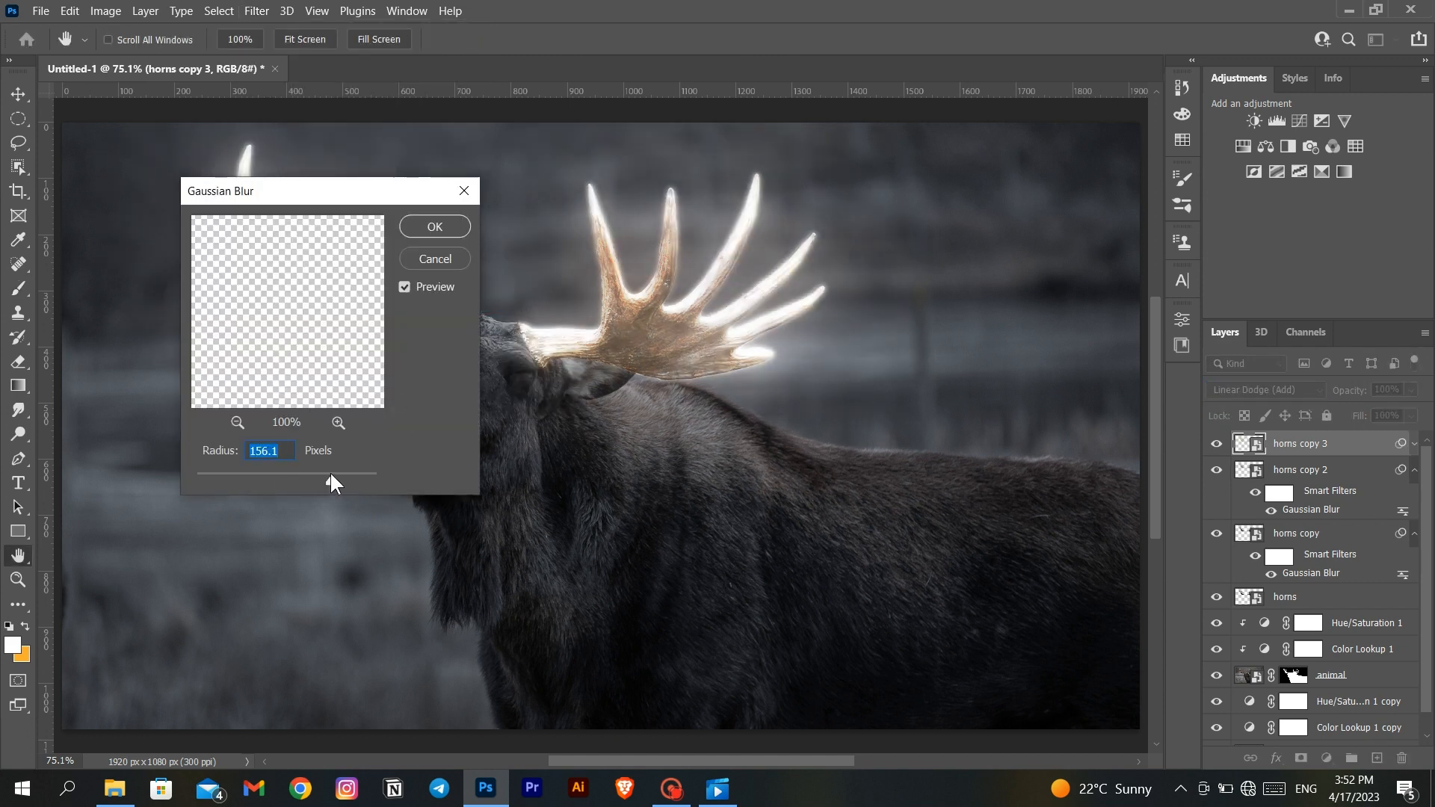
left_click(434, 226)
- Duplicate the horns copy 3 layer as horns copy 4 and set its Gaussian Blur radius to 424.3 pixels
right_click(1358, 454)
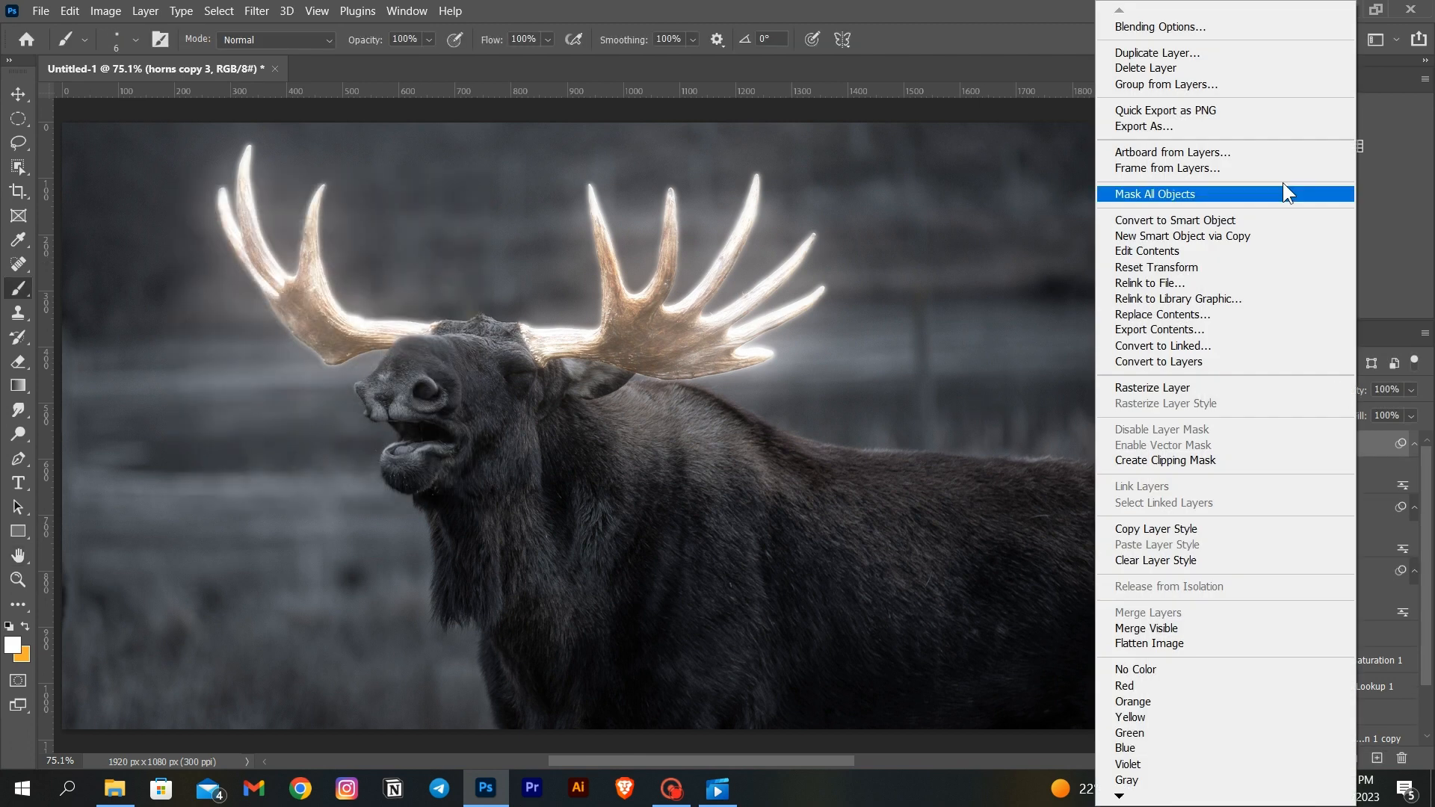
left_click(1230, 51)
left_click(872, 209)
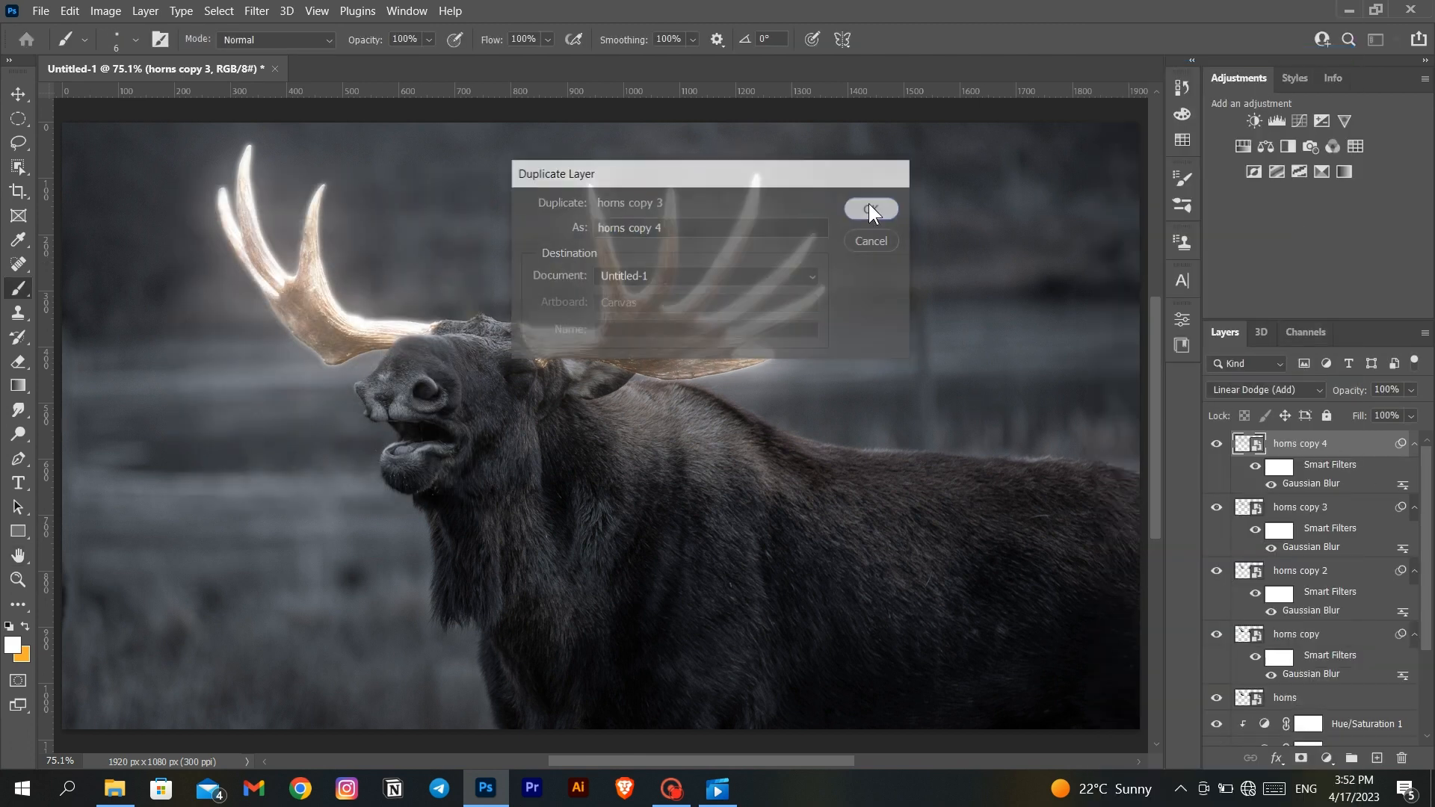
double_click(1315, 483)
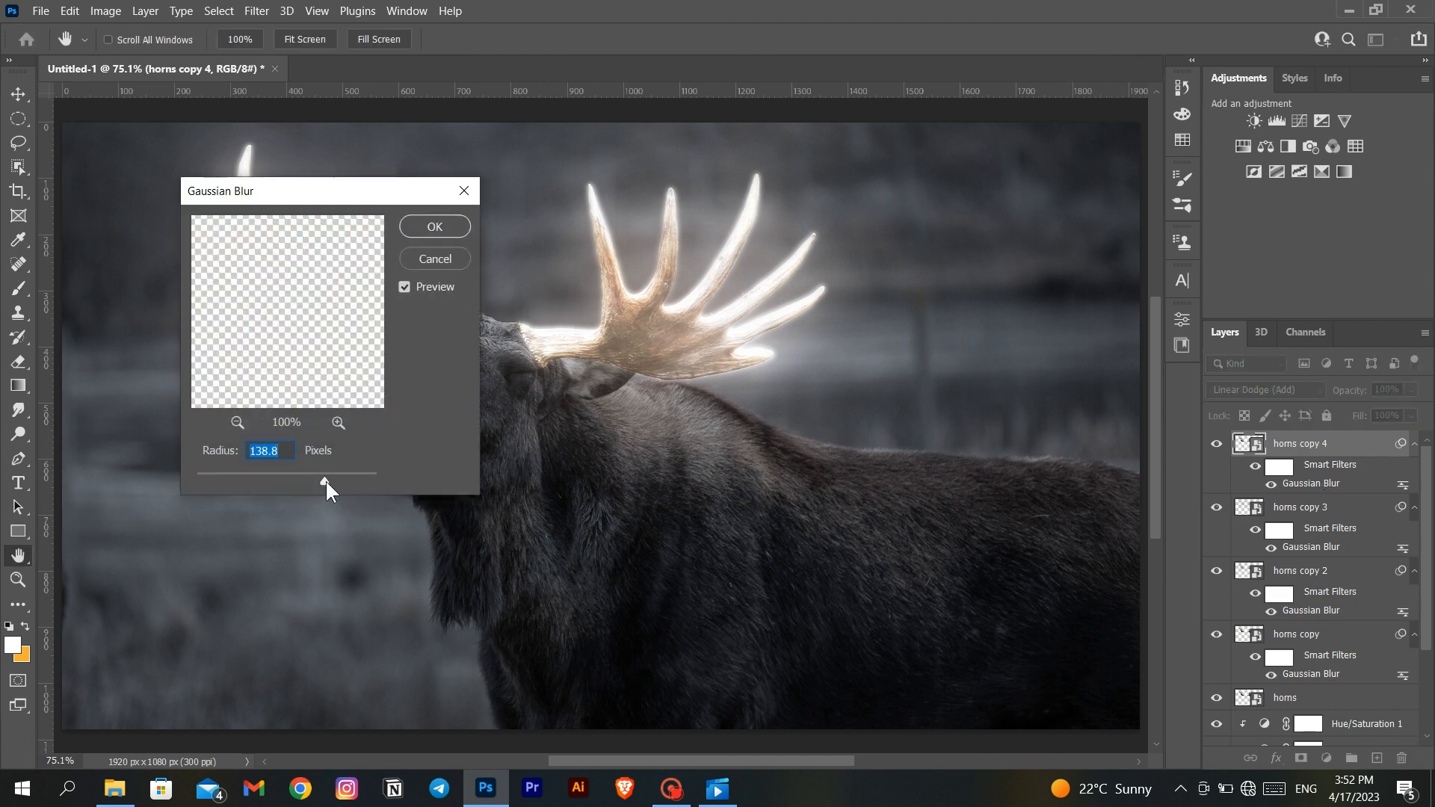
left_click_drag(326, 480, 354, 479)
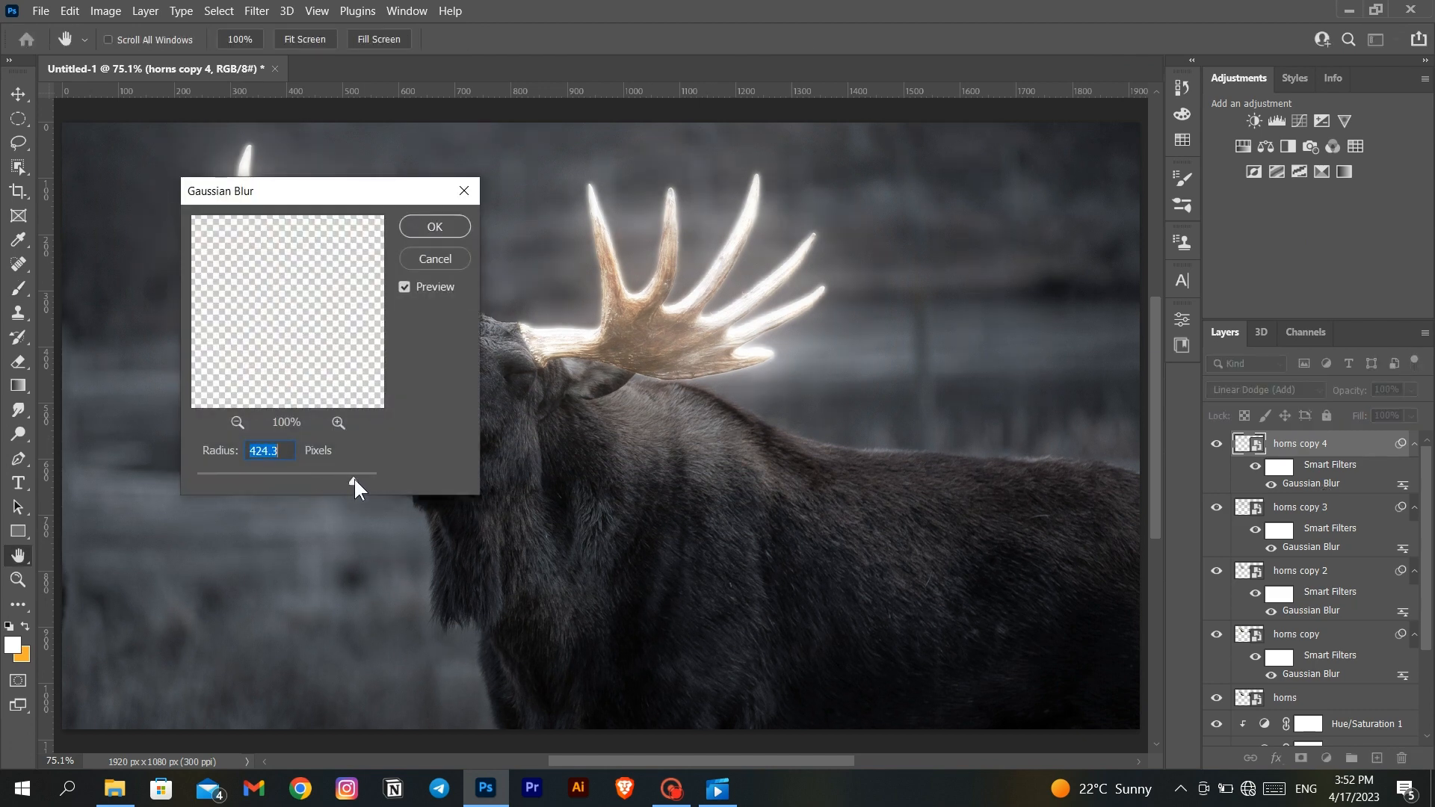
left_click(434, 228)
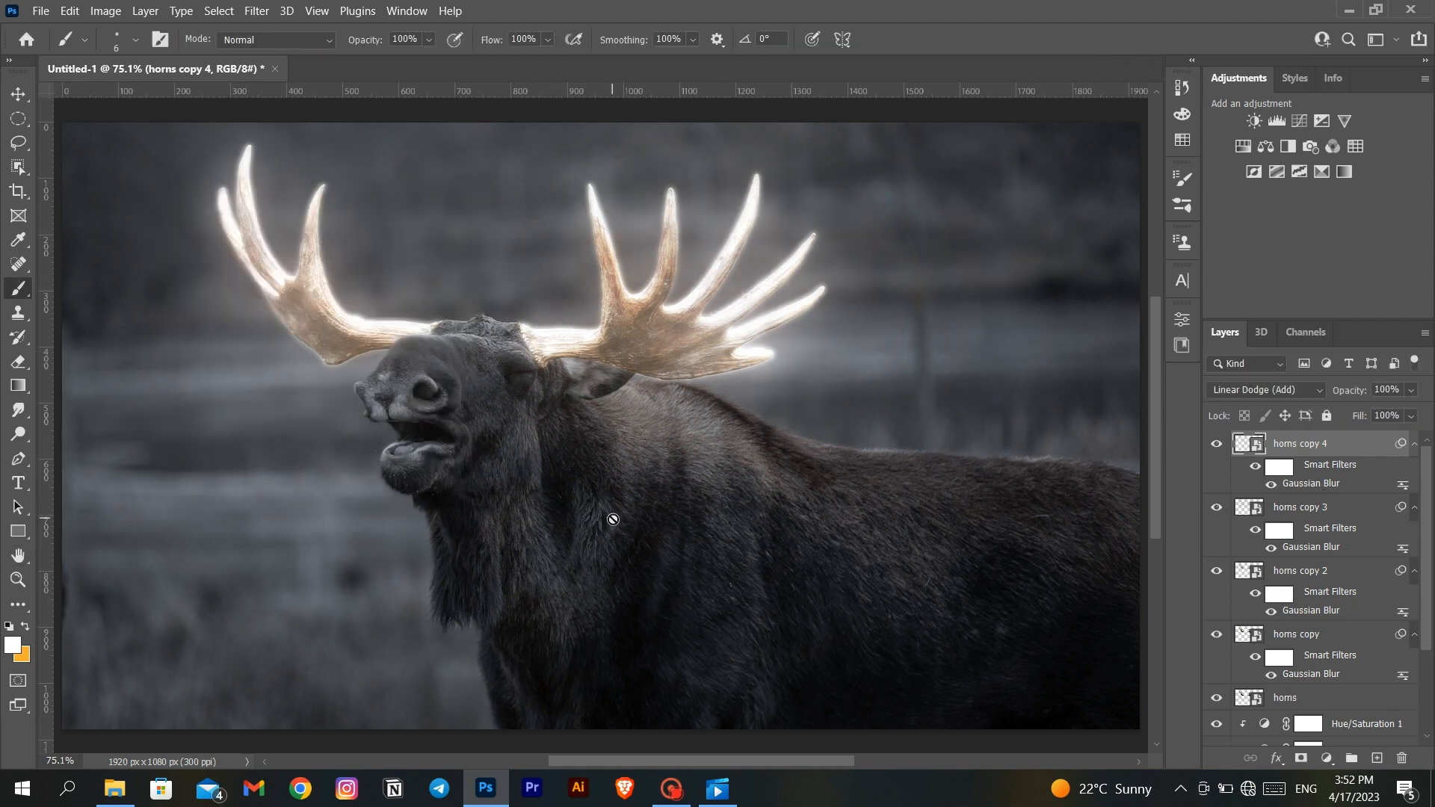
- Raise the saturation of the Hue/Saturation 1 adjustment clipped to the animal layer to about -14
left_click(1342, 601)
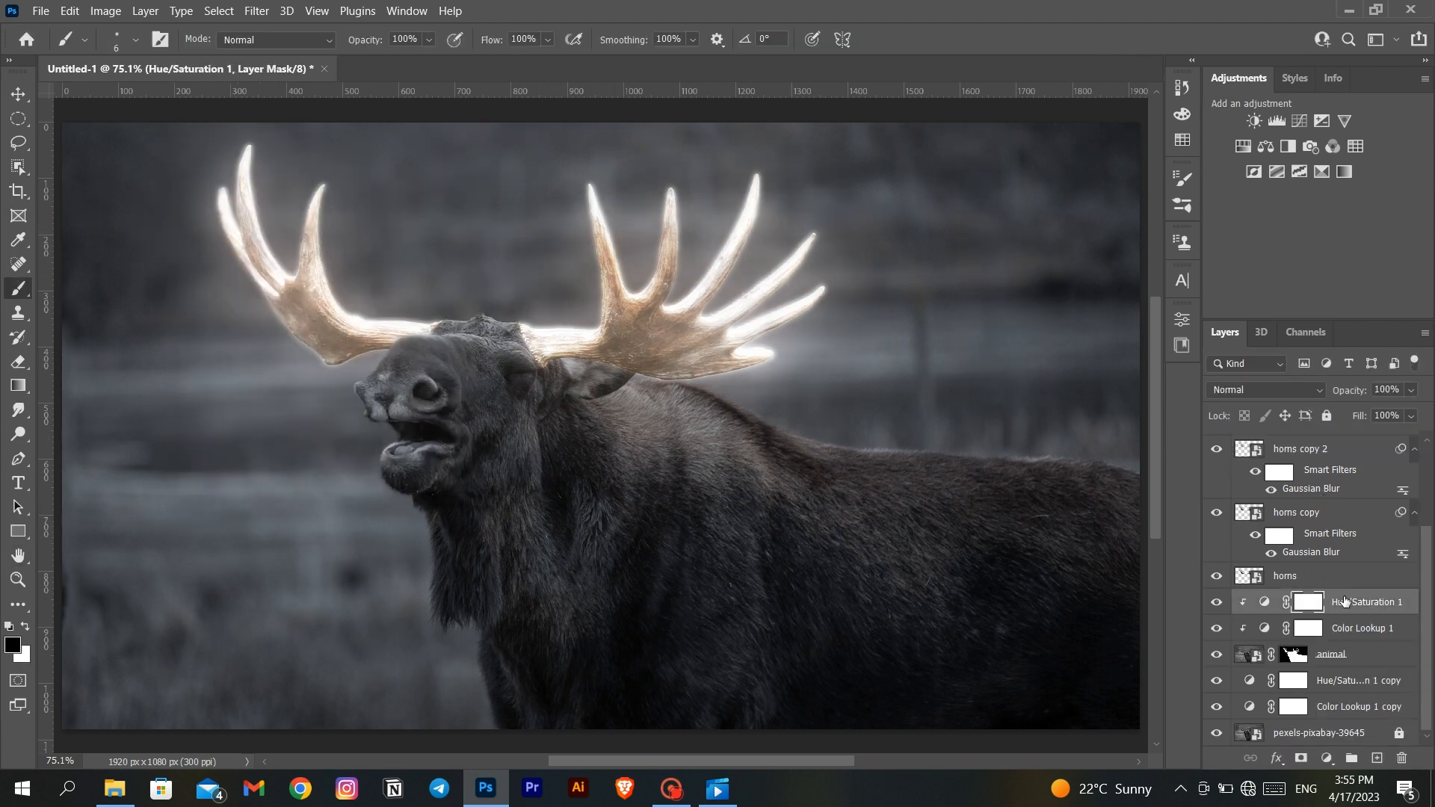
left_click(1182, 320)
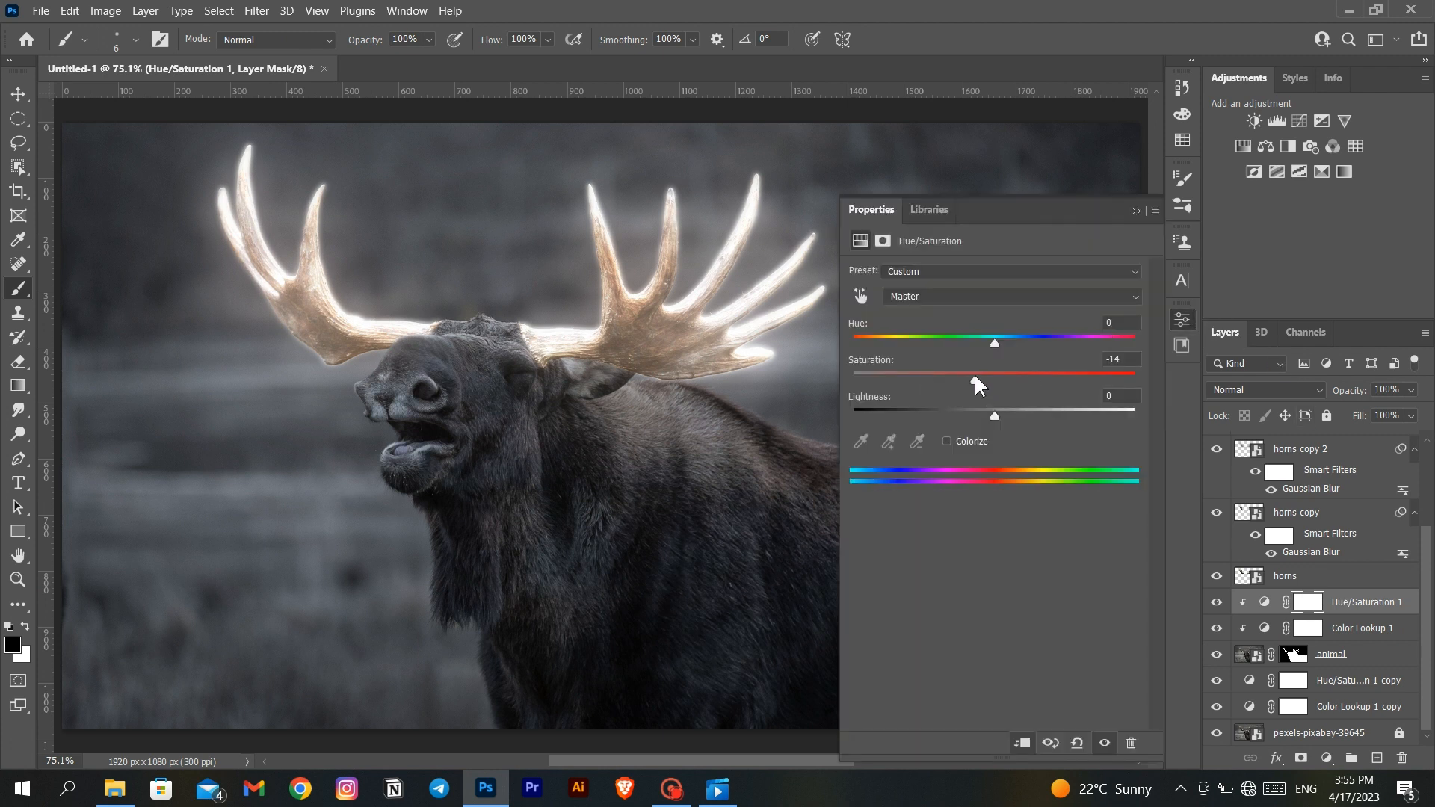
left_click_drag(987, 374, 979, 374)
- Adjust the saturation of the background's Hue/Saturation 1 copy adjustment
left_click(1326, 676)
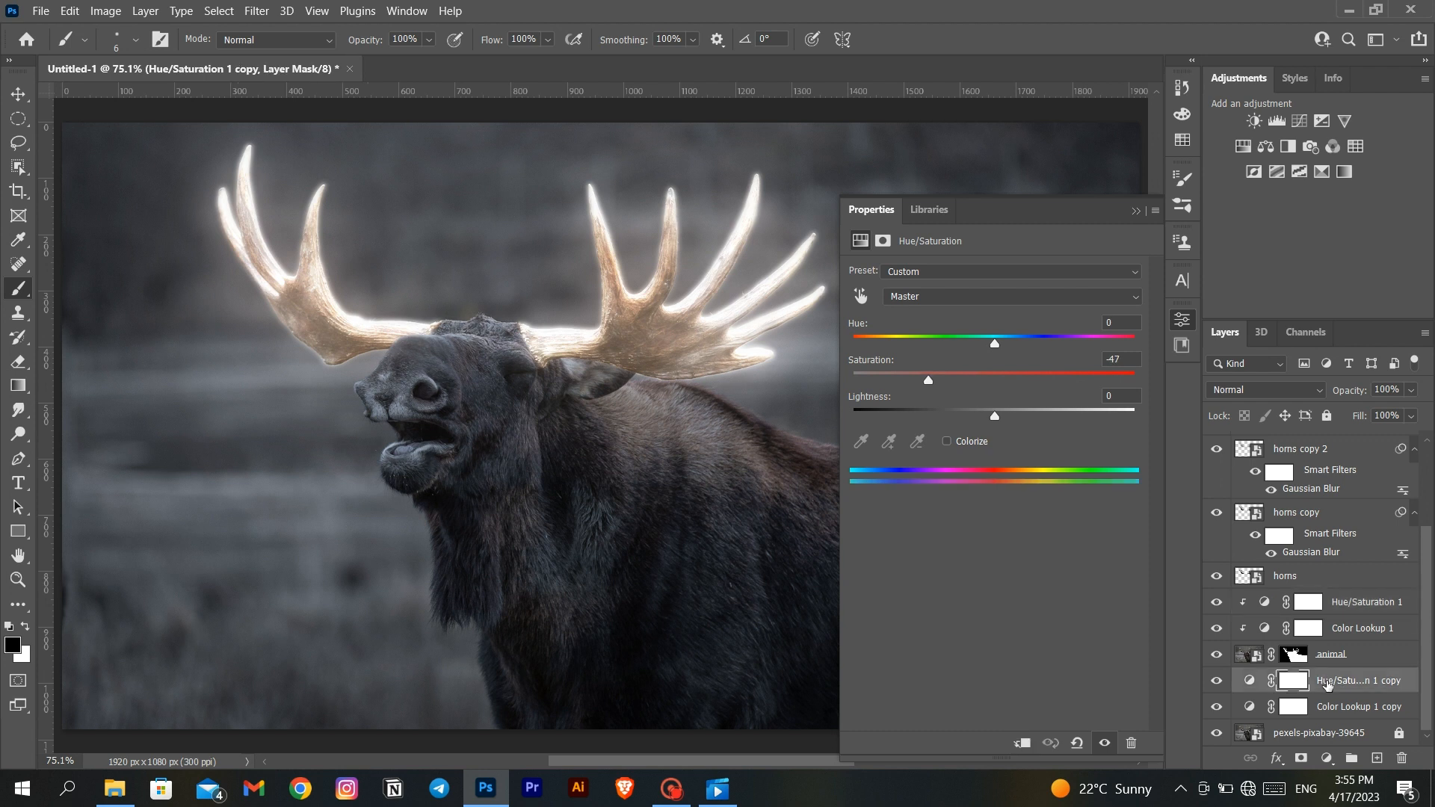
left_click(970, 372)
left_click_drag(975, 373, 934, 375)
- Review the fill of the clipped Color Lookup 1 layer, and set the Color Lookup 1 copy layer's fill to 88%
left_click(1337, 630)
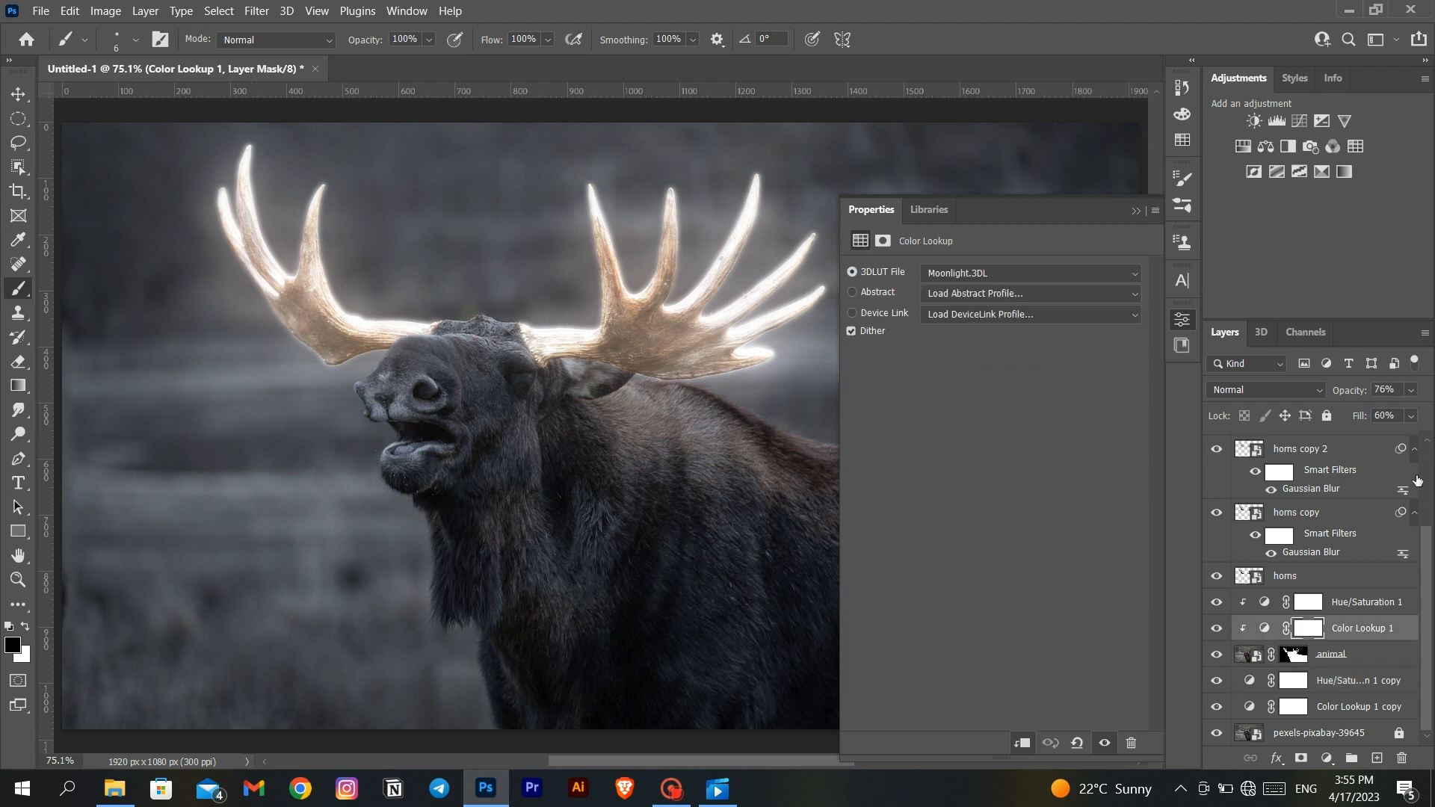
left_click(1411, 416)
left_click(1422, 416)
left_click(1332, 707)
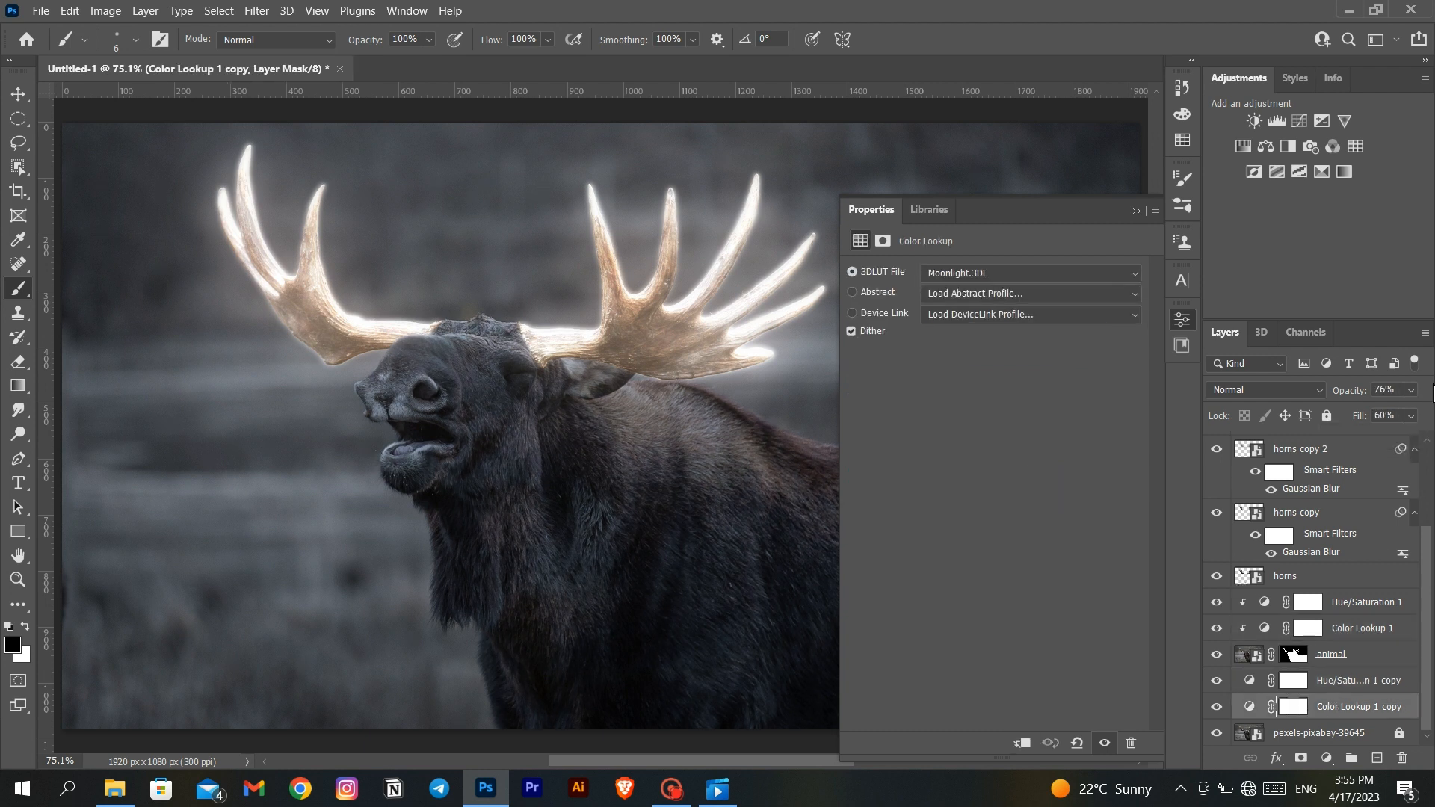
left_click(1411, 415)
mouse_move(1401, 441)
left_mouse_down()
mouse_move(1420, 445)
mouse_move(1405, 444)
left_mouse_up()
left_click(1427, 416)
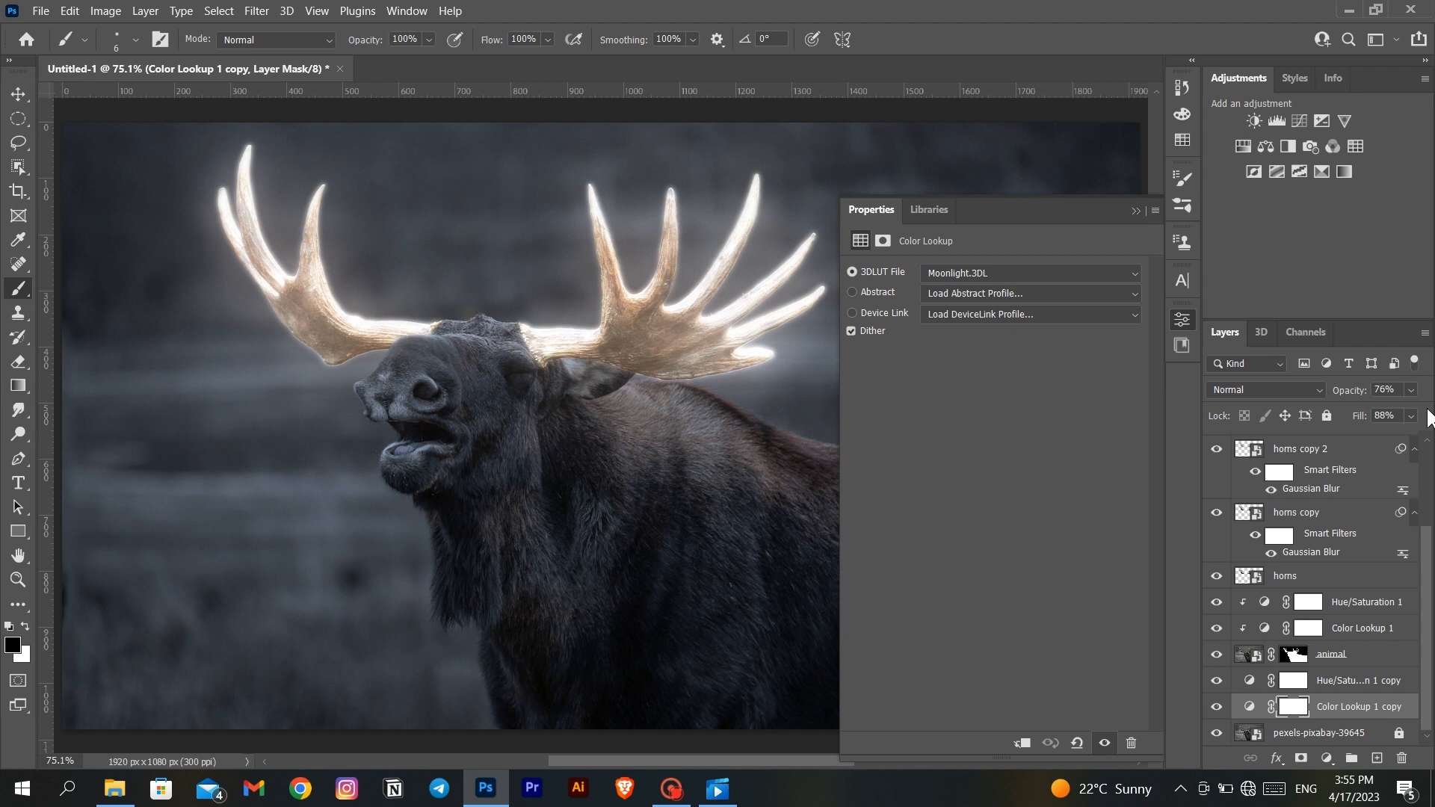
left_click(1135, 211)
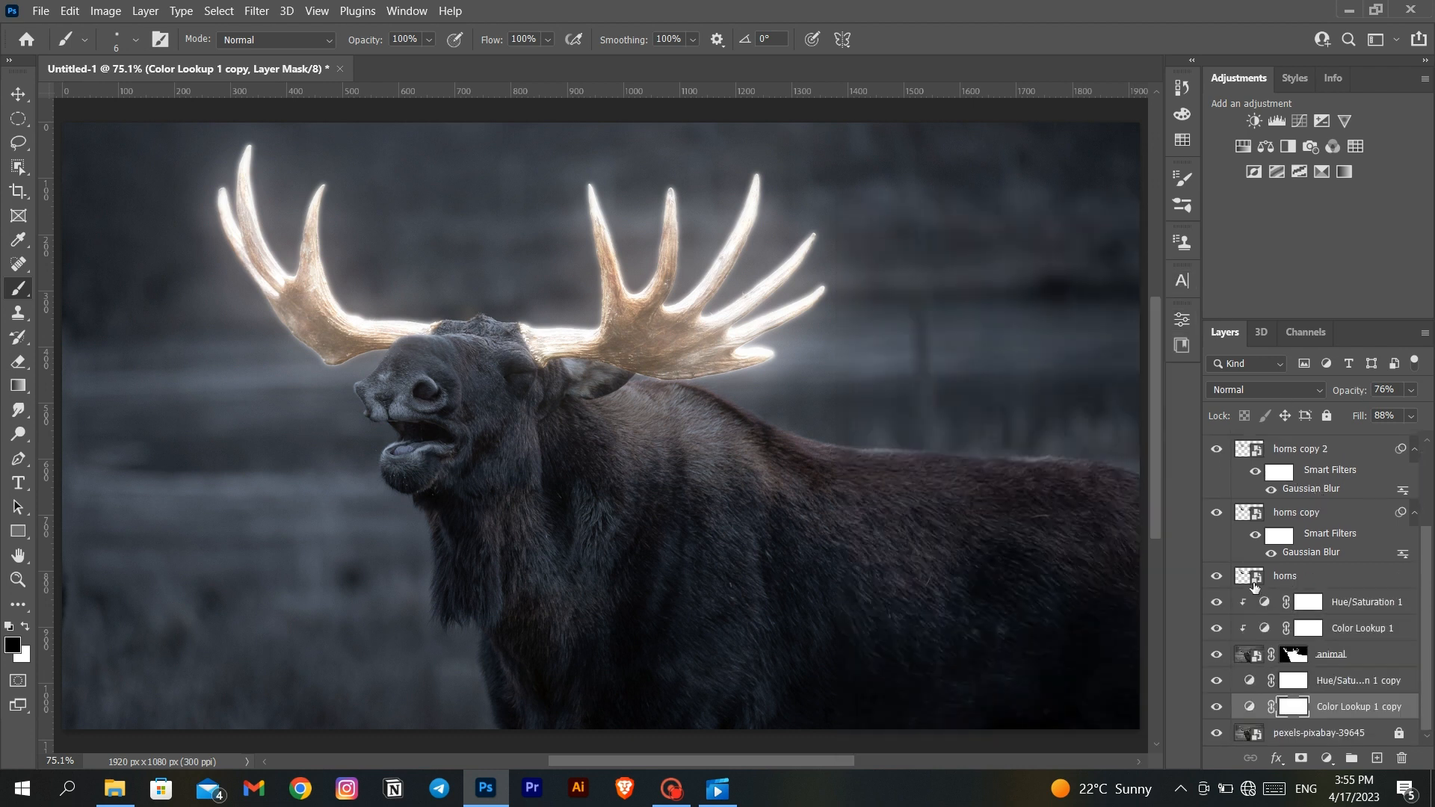
- Group the four layers from horns copy to horns copy 4 and rename the group horns glow
left_click(1316, 521)
scroll(1318, 493, "up", 2)
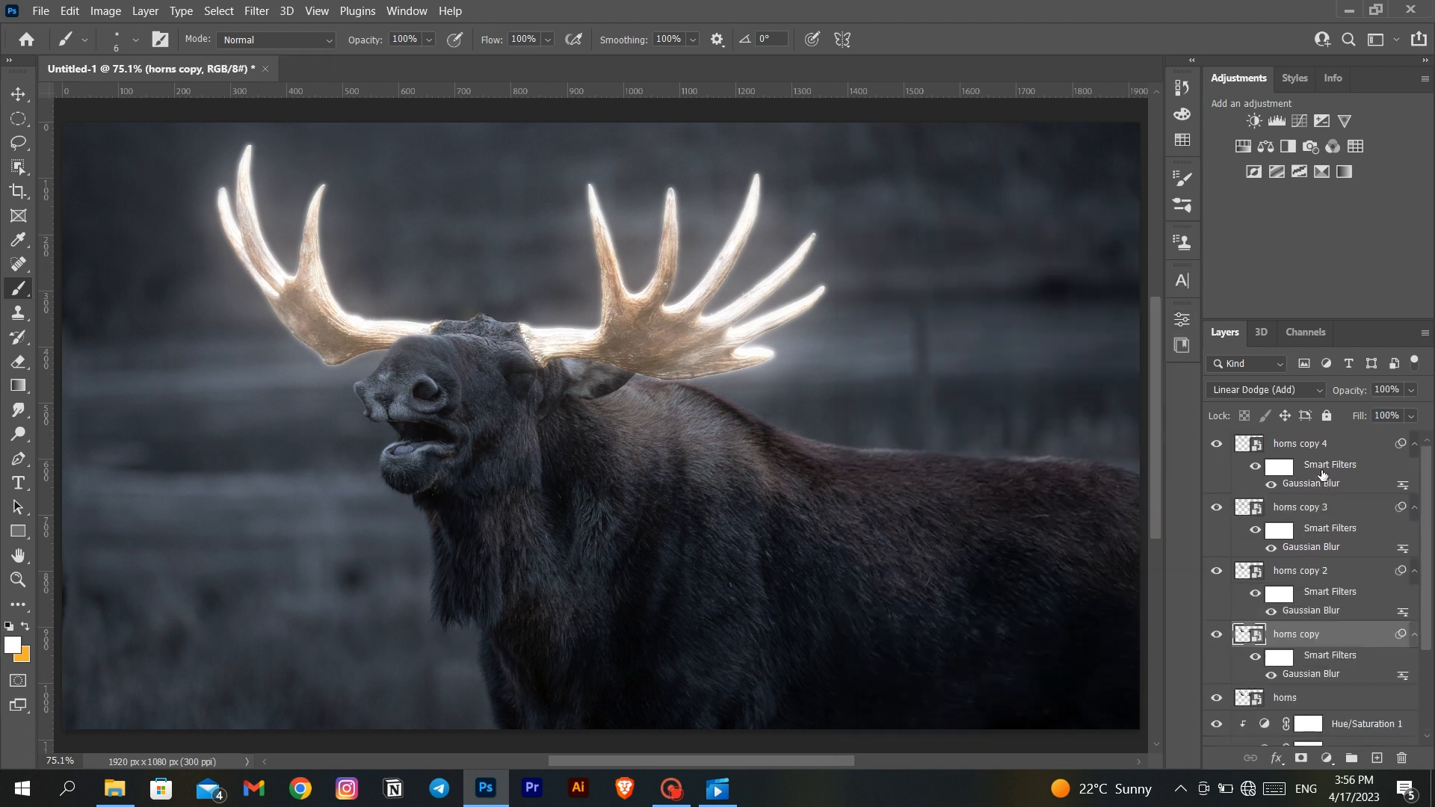
left_click(1326, 446, "shift")
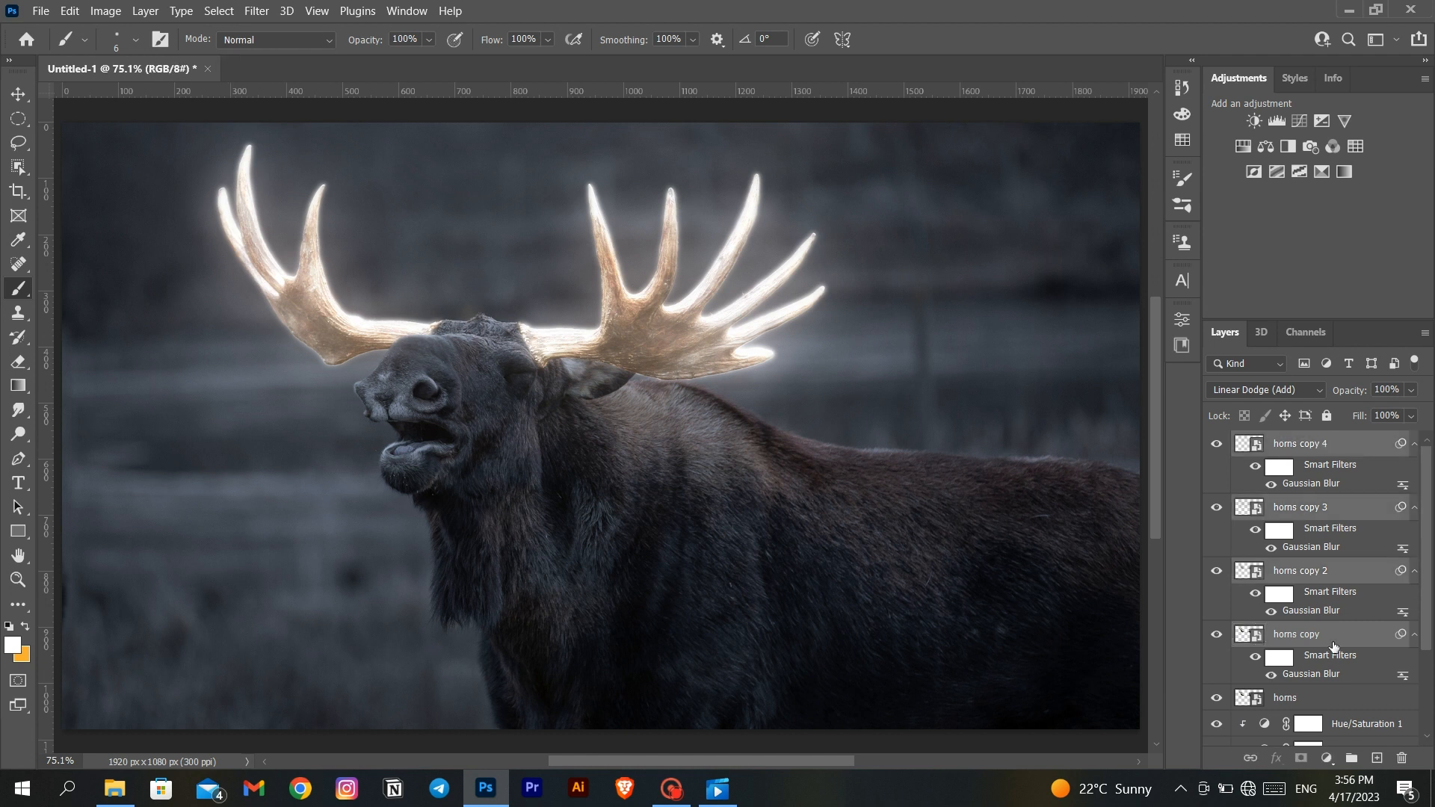
left_click(1349, 759)
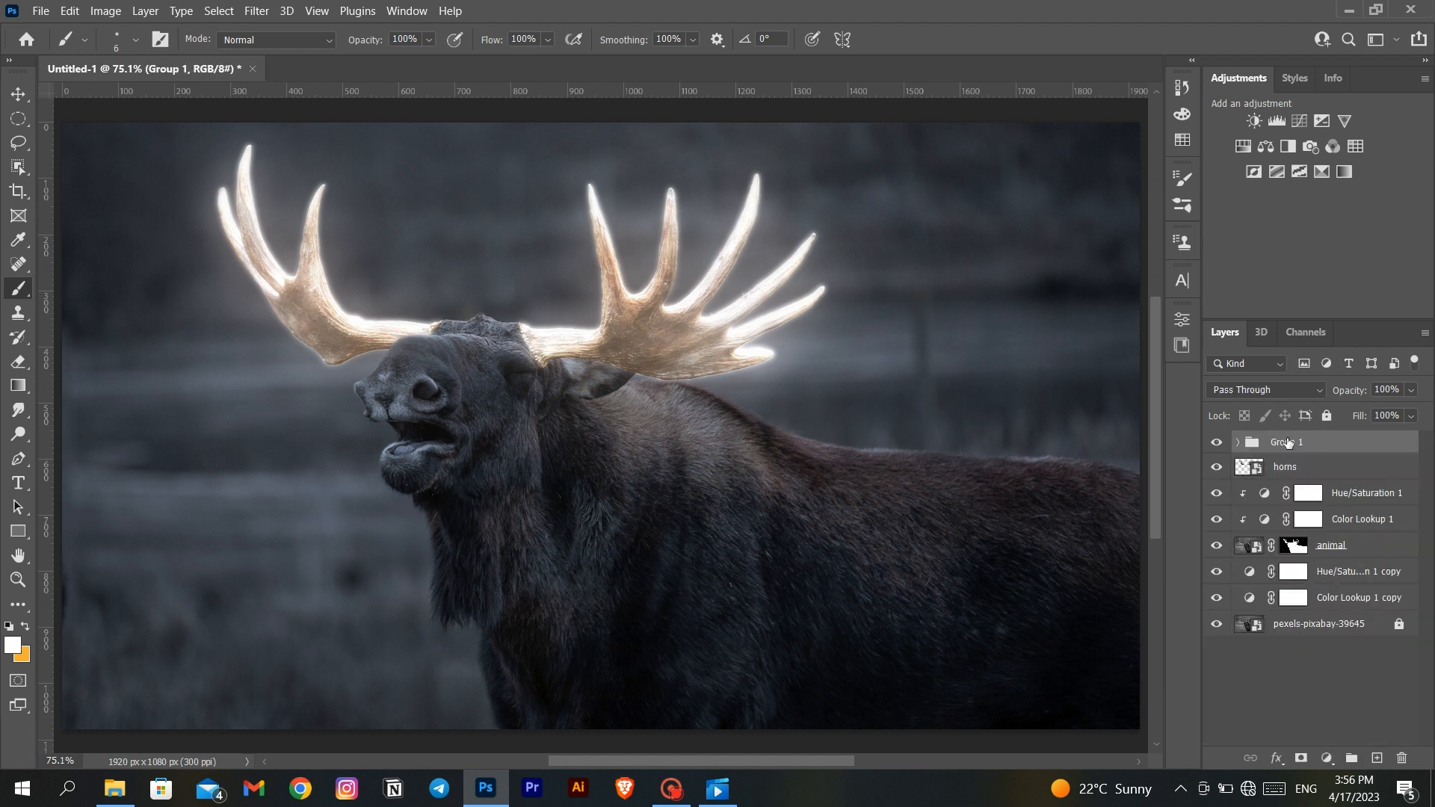
double_click(1287, 443)
type("horns glow")
key("Return")
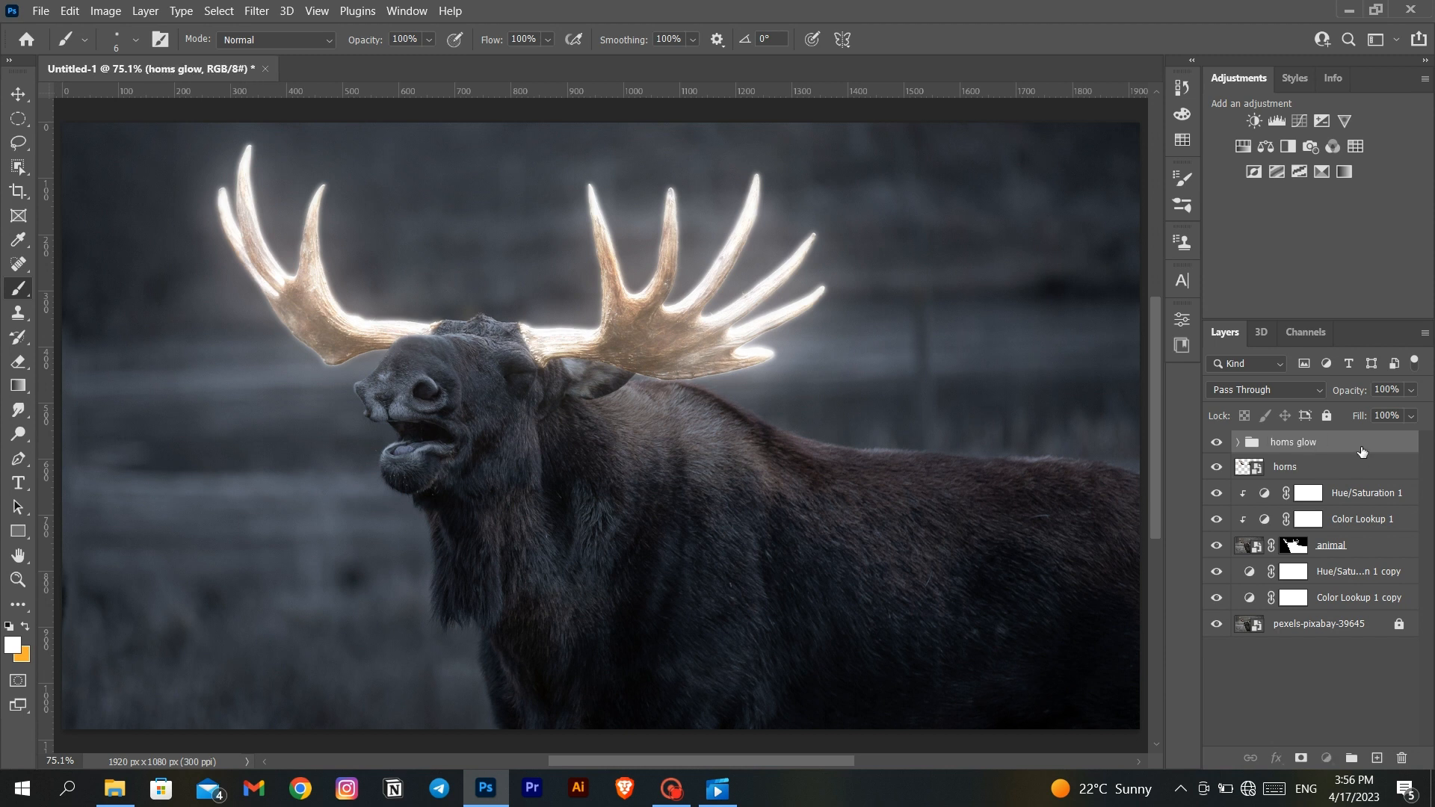
- Add a Levels adjustment clipped to the horns glow group and brighten its midtones slightly
left_click(1275, 121)
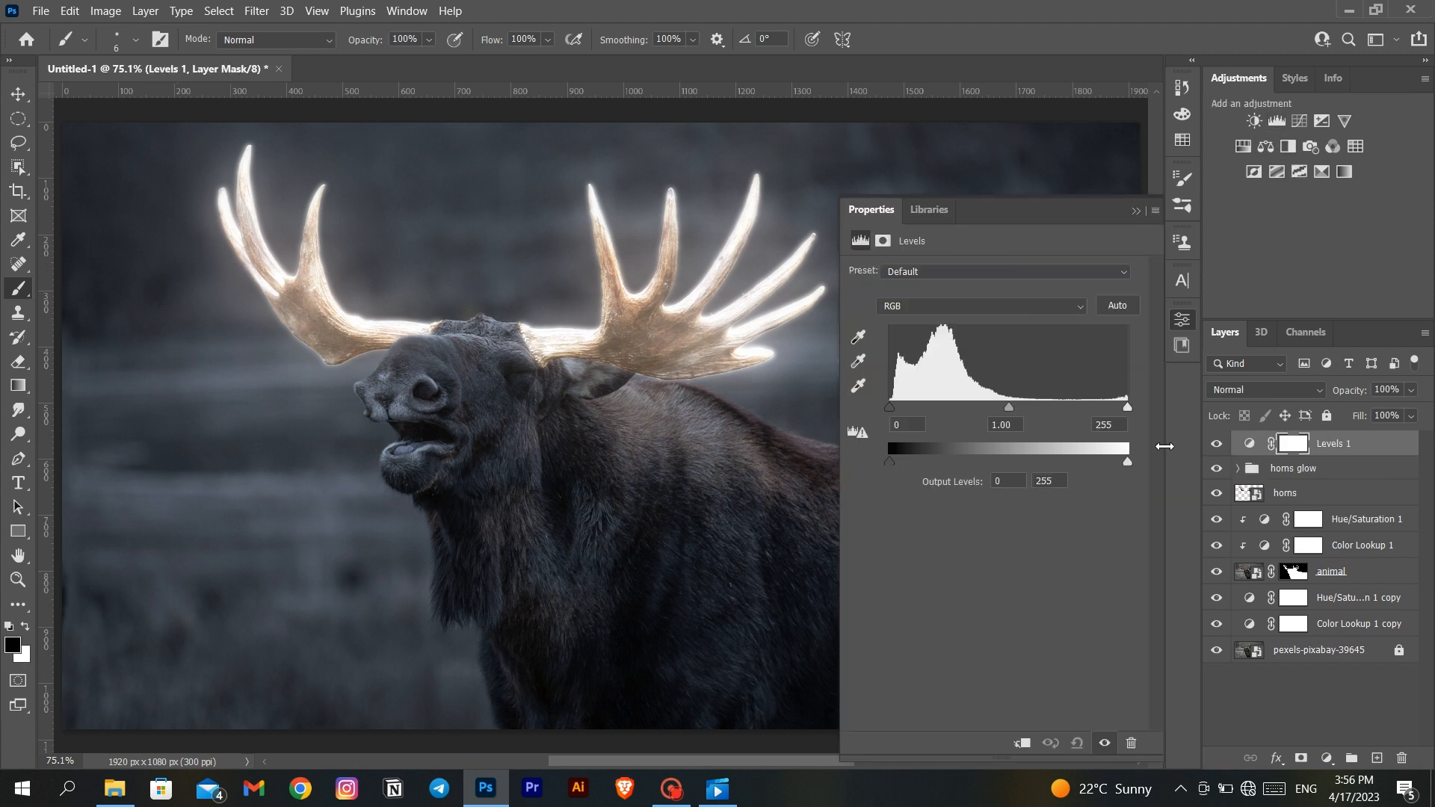
left_click(1021, 742)
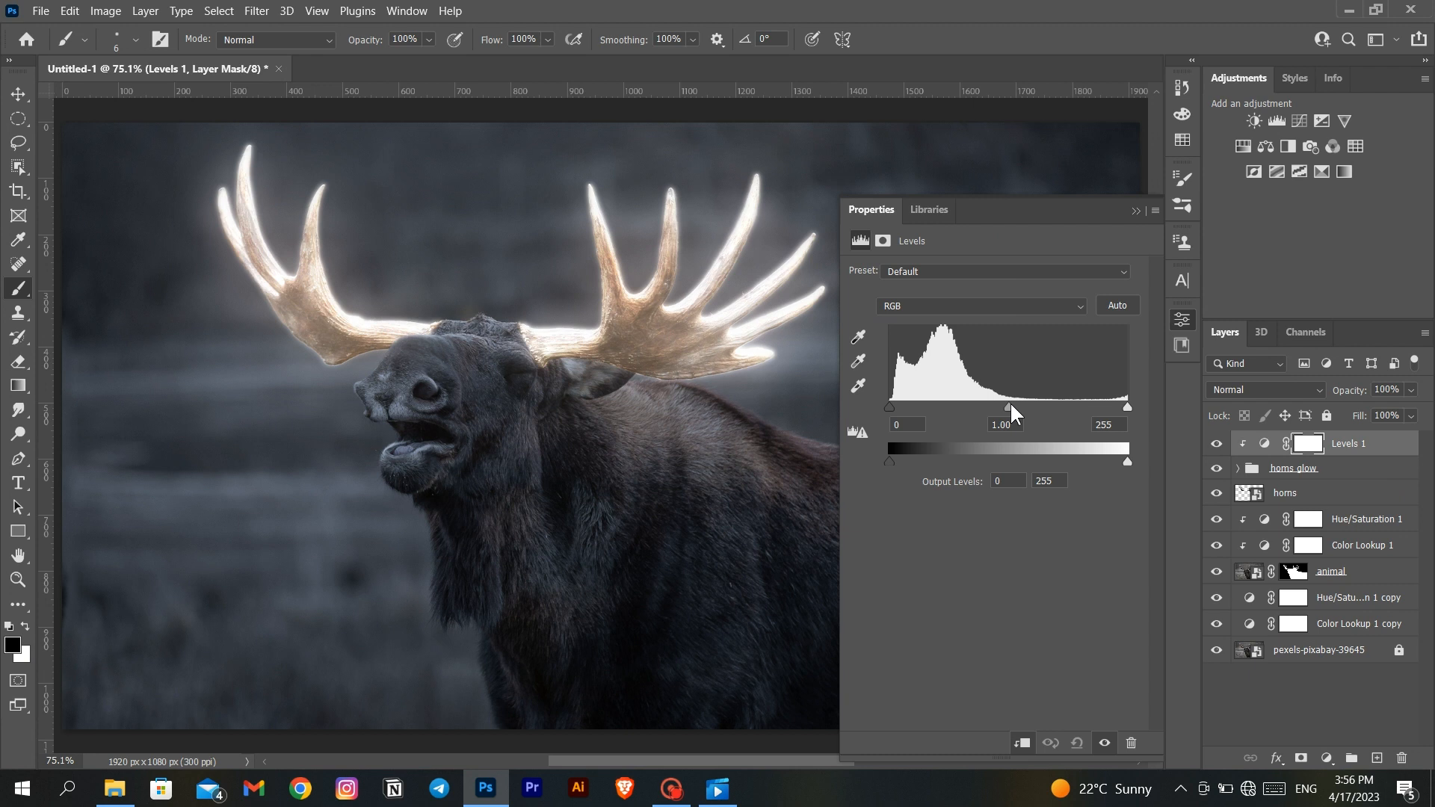
left_click_drag(1008, 411, 993, 413)
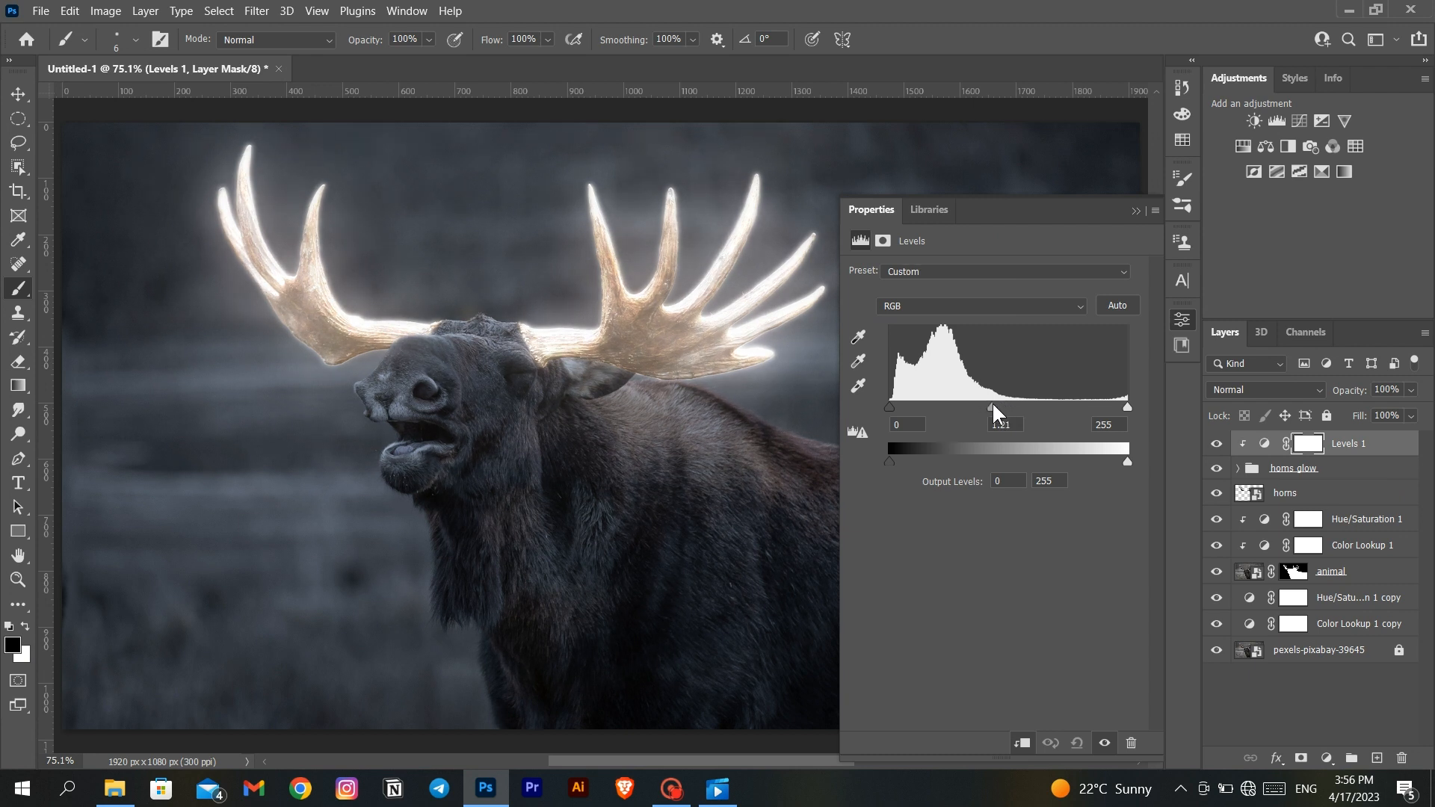
left_click(1134, 211)
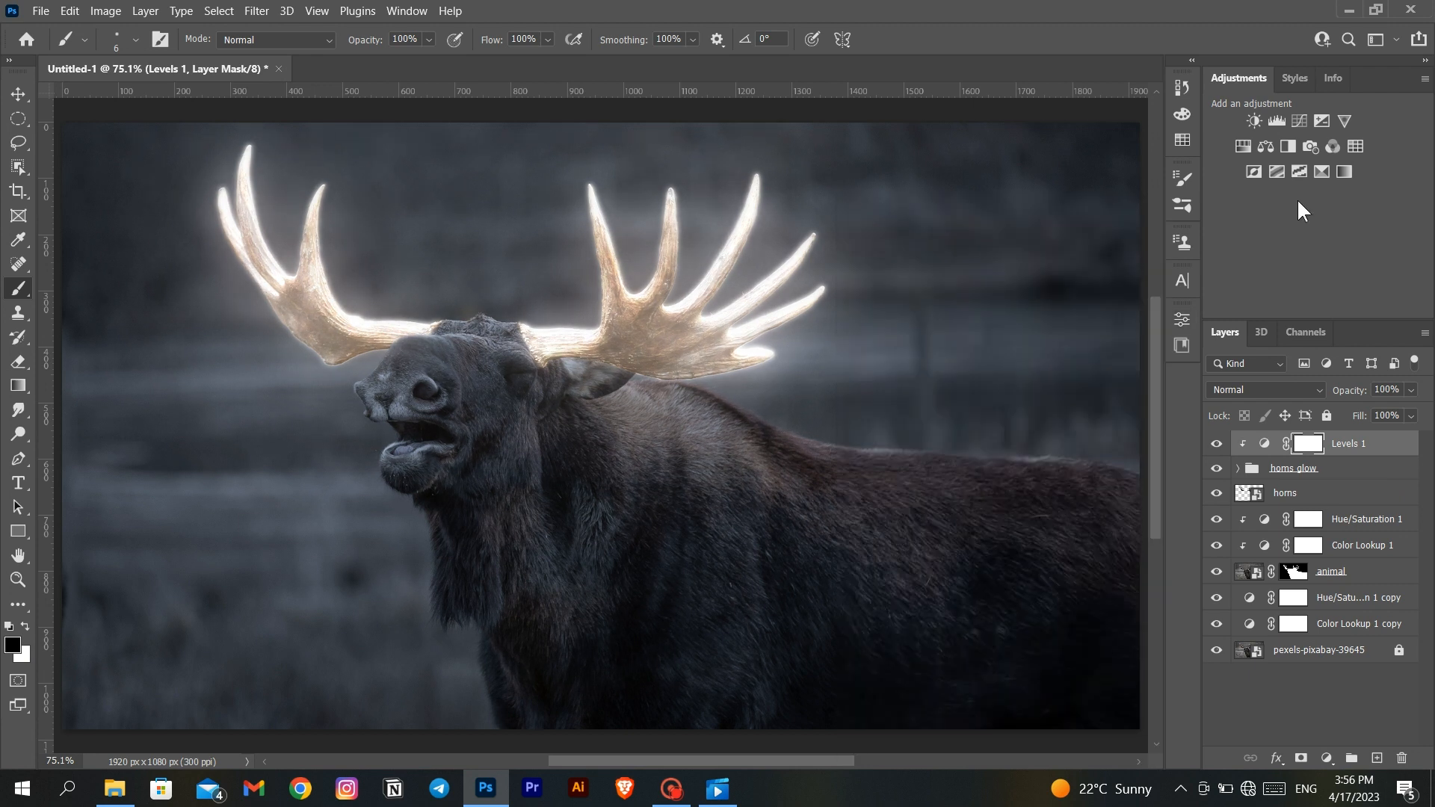
- Add a clipped, colorized Hue/Saturation adjustment over the horns glow group with hue 31, saturation 80 and lightness +6
left_click(1244, 146)
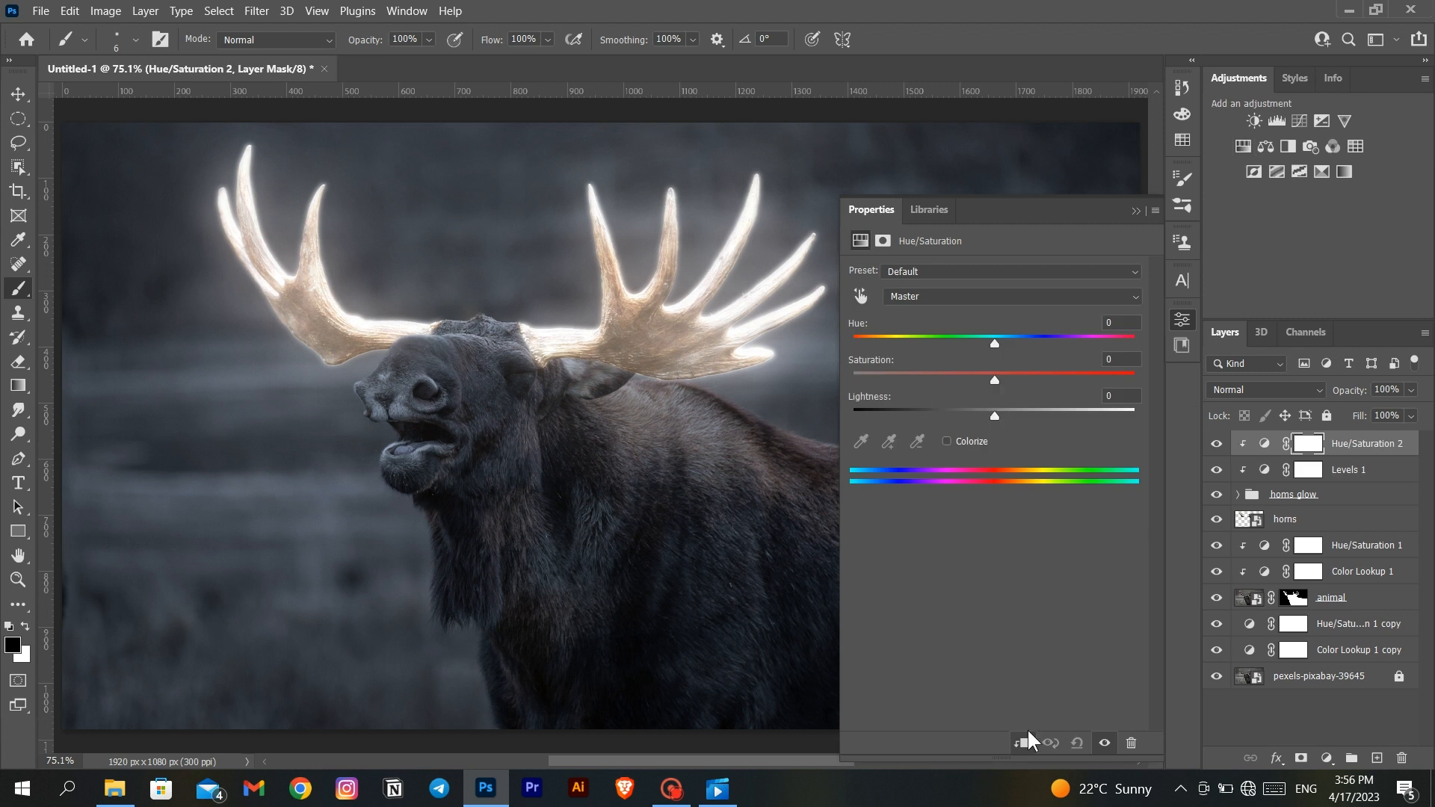
left_click(960, 445)
left_click_drag(926, 380, 1082, 380)
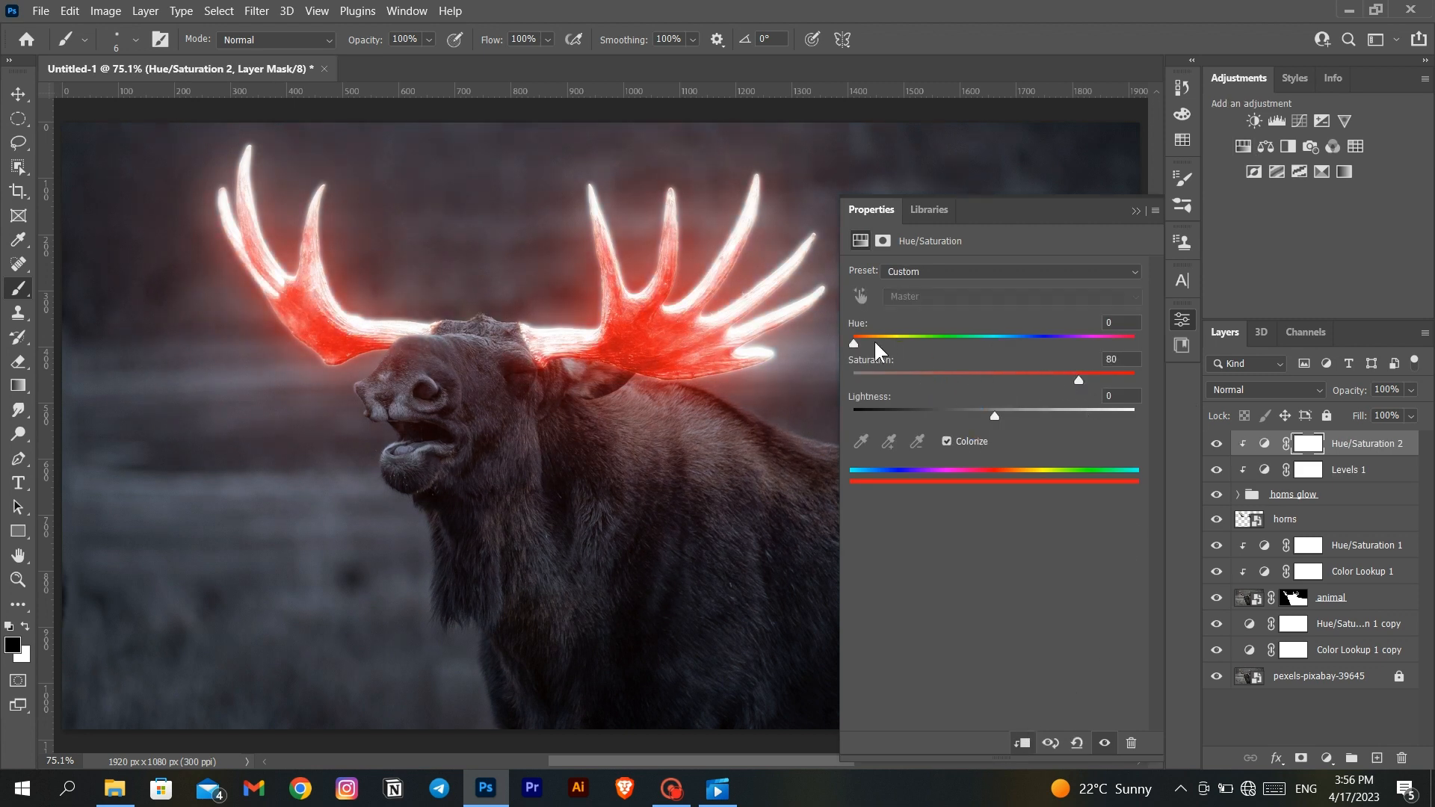
left_click_drag(854, 343, 884, 351)
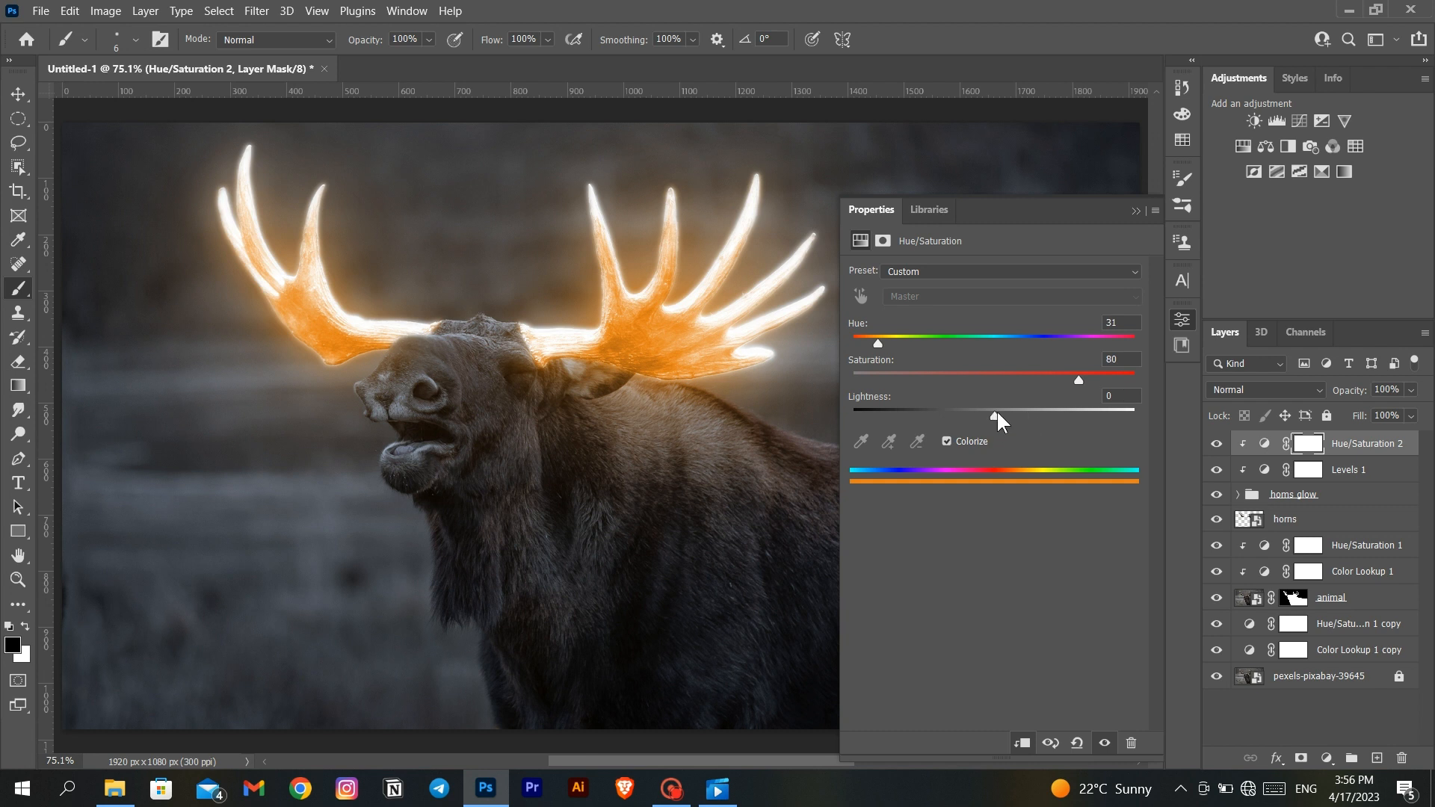
left_click_drag(1003, 412, 1002, 411)
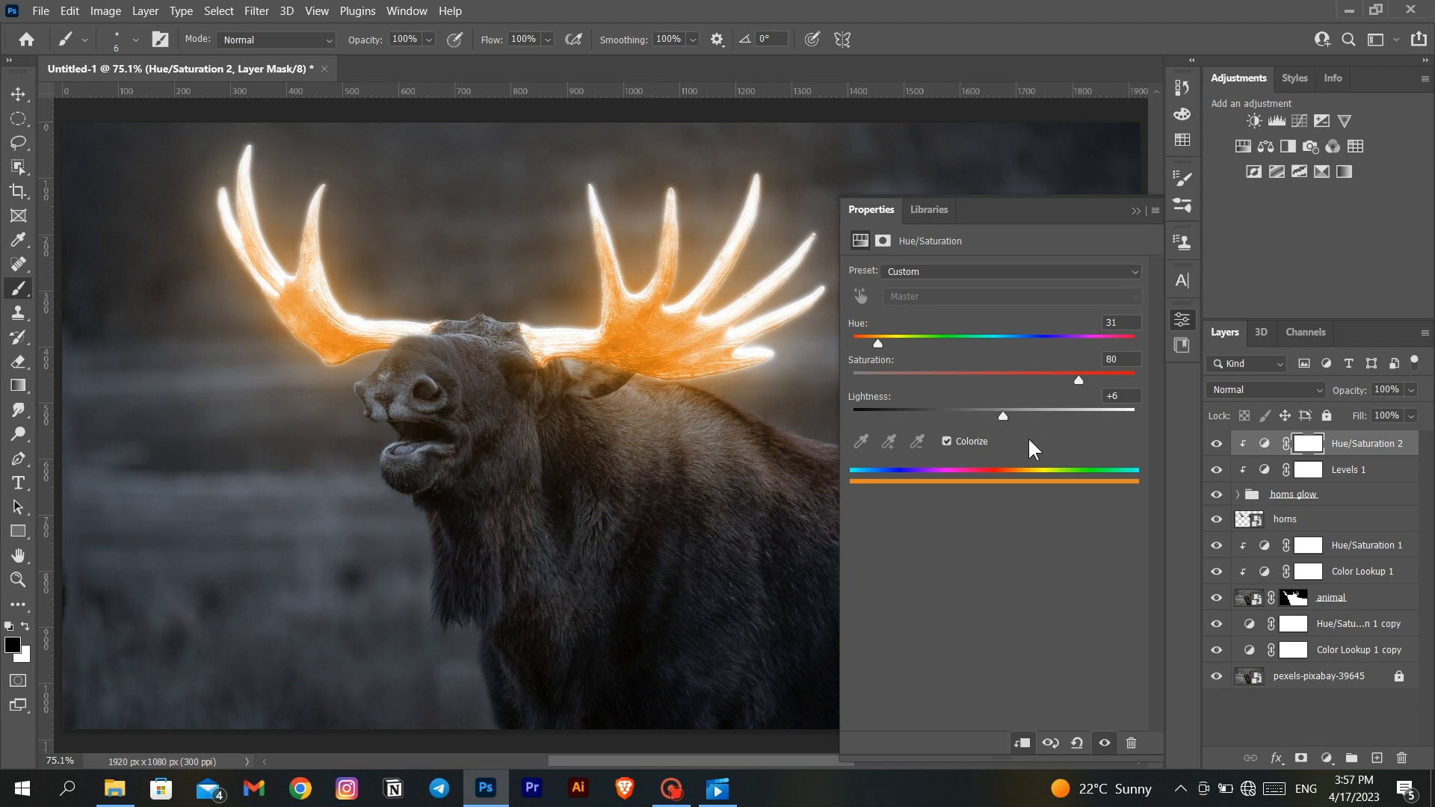
left_click(1135, 212)
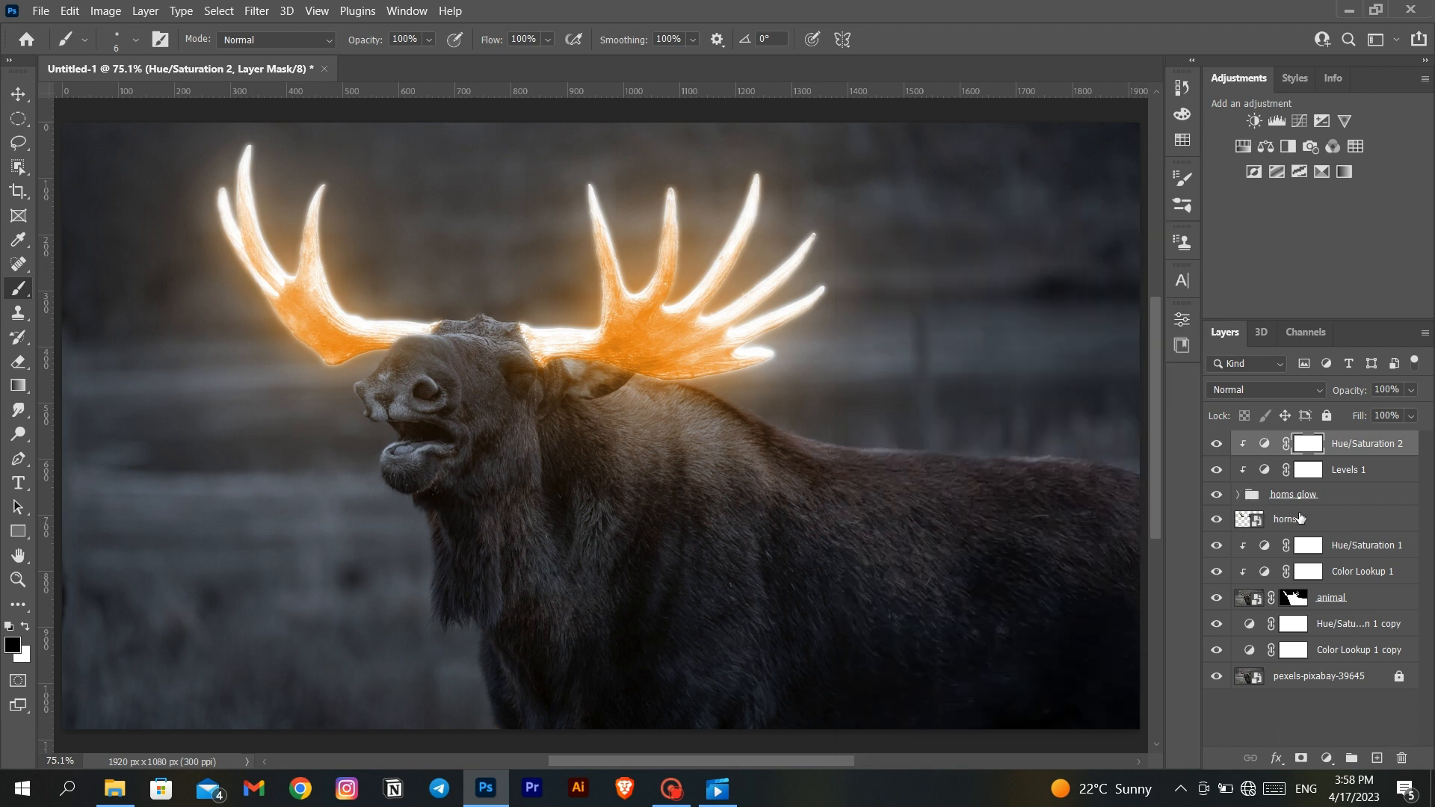
- Open the contents of the horns smart object and prepare its layer mask for painting with a white brush
double_click(1256, 519)
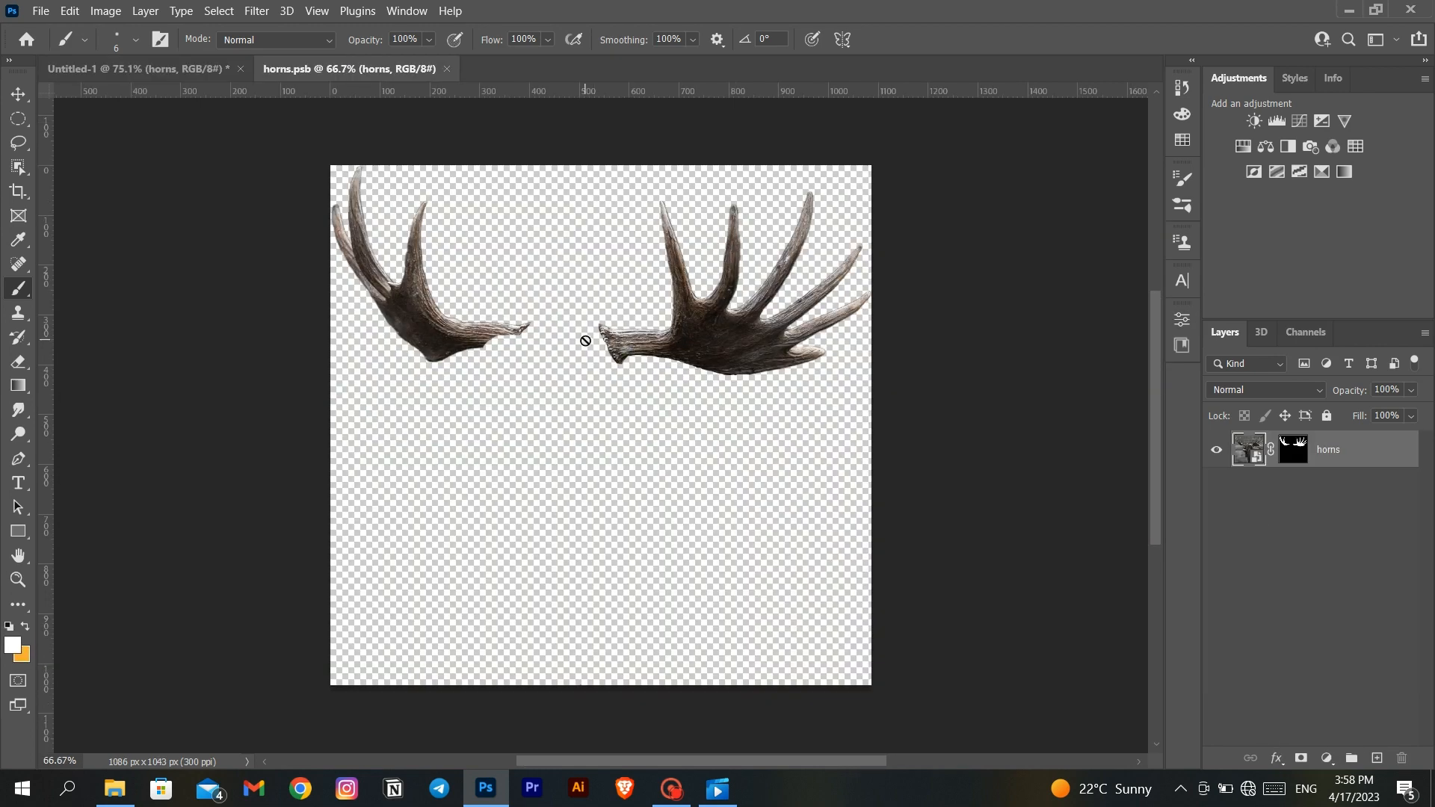
left_click(1279, 452)
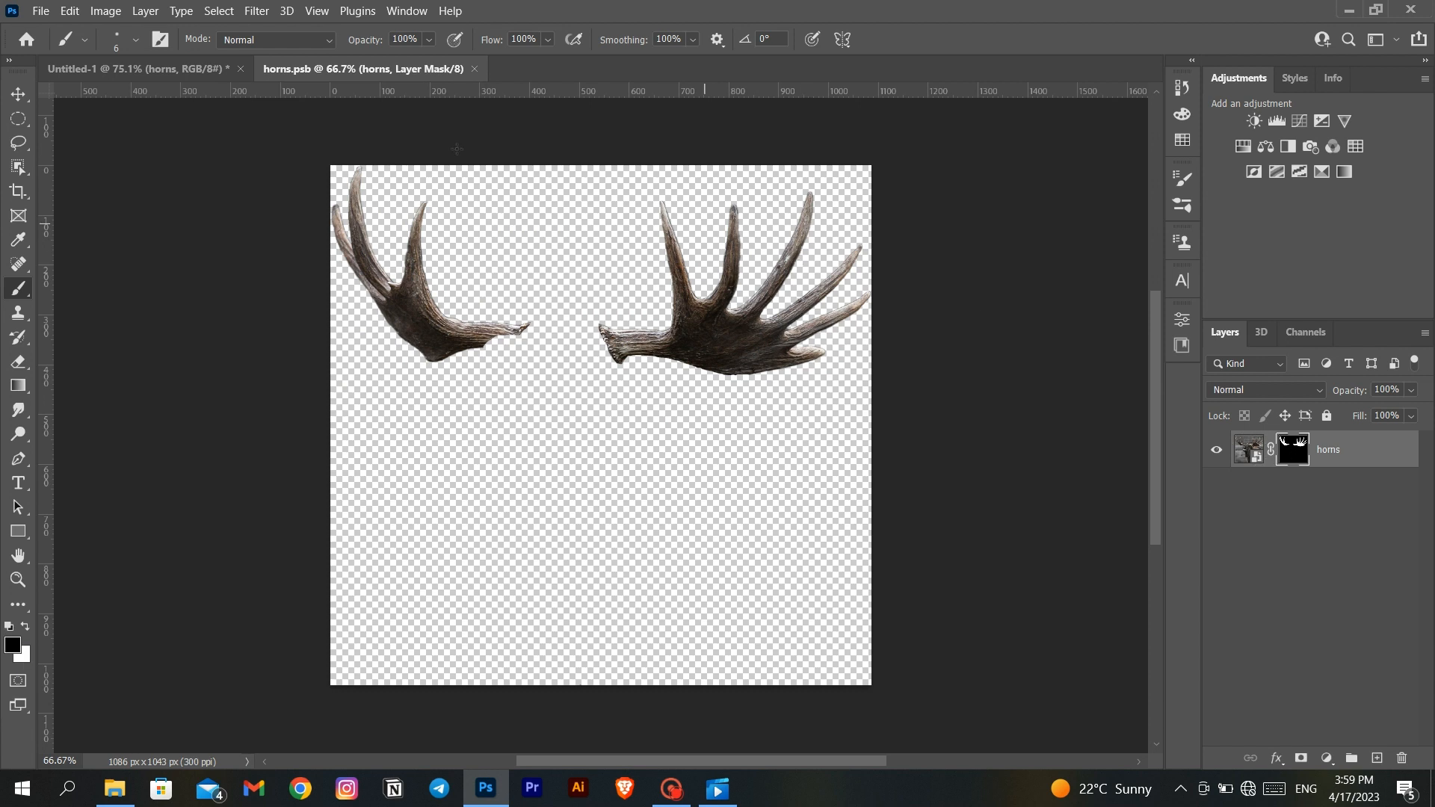
left_click(20, 245)
left_click(20, 287)
left_click(25, 630)
- Soften the mask at the left antler's base with a small soft white brush at 10% flow
key("bracketright")
key("bracketright")
key("bracketright")
key("bracketright")
key("bracketright")
key("bracketright")
key("bracketright")
key("bracketright")
key("bracketright")
key("bracketright")
key("bracketright")
key("bracketright")
scroll(507, 306, "up", 5)
scroll(508, 306, "up", 4)
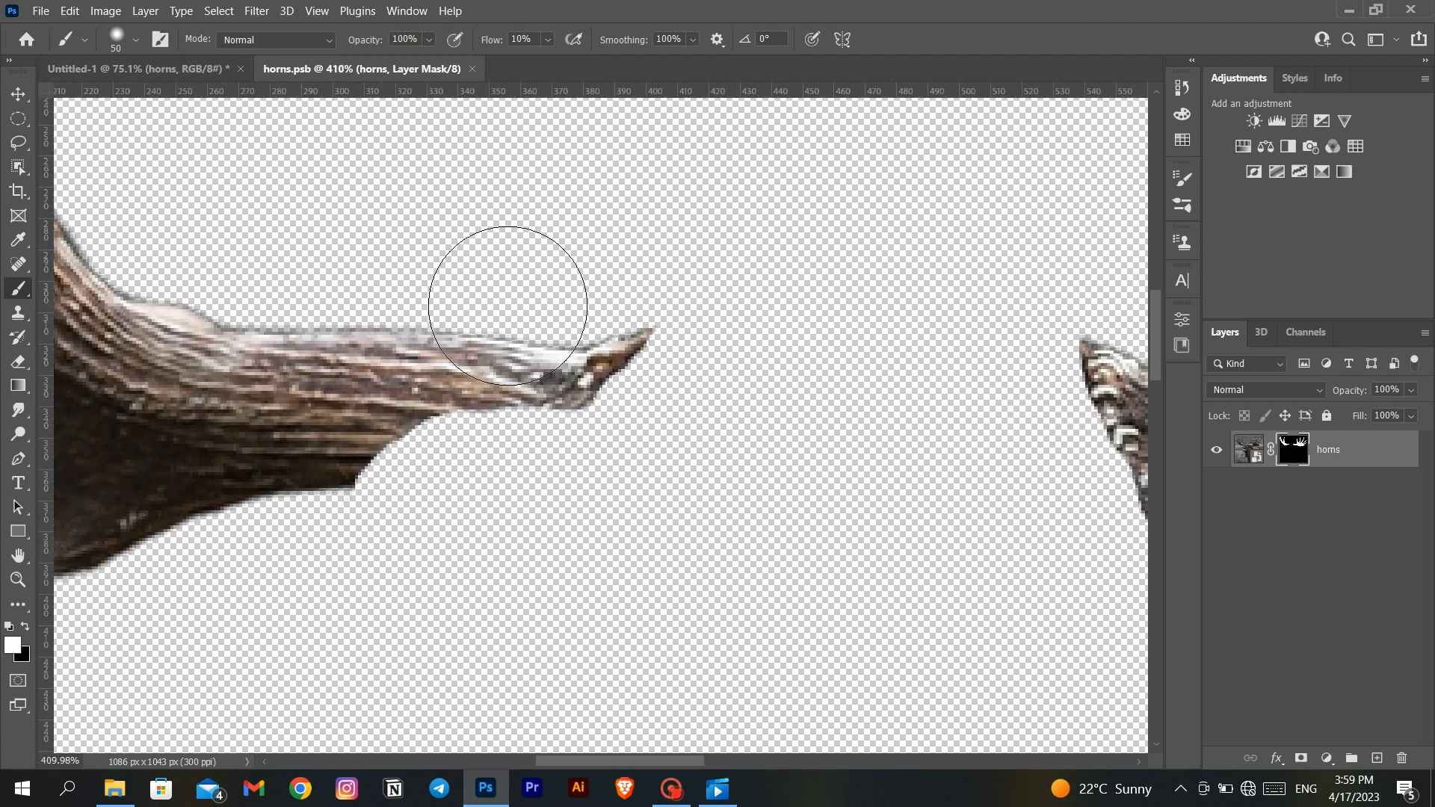
key("bracketleft")
key("bracketleft")
key("bracketleft")
key("bracketleft")
key("bracketleft")
key("bracketleft")
key("bracketleft")
mouse_move(535, 306)
left_mouse_down()
mouse_move(717, 331)
mouse_move(625, 430)
mouse_move(445, 423)
mouse_move(295, 530)
mouse_move(700, 360)
mouse_move(547, 438)
mouse_move(273, 504)
mouse_move(274, 533)
mouse_move(481, 418)
mouse_move(635, 415)
mouse_move(719, 328)
left_mouse_up()
- Soften the mask along the right antler's base with the 15-pixel brush, and save and close the smart object
scroll(812, 383, "right", 5)
mouse_move(811, 383)
left_mouse_down()
mouse_move(708, 432)
mouse_move(887, 698)
mouse_move(777, 739)
mouse_move(834, 664)
mouse_move(673, 321)
left_mouse_up()
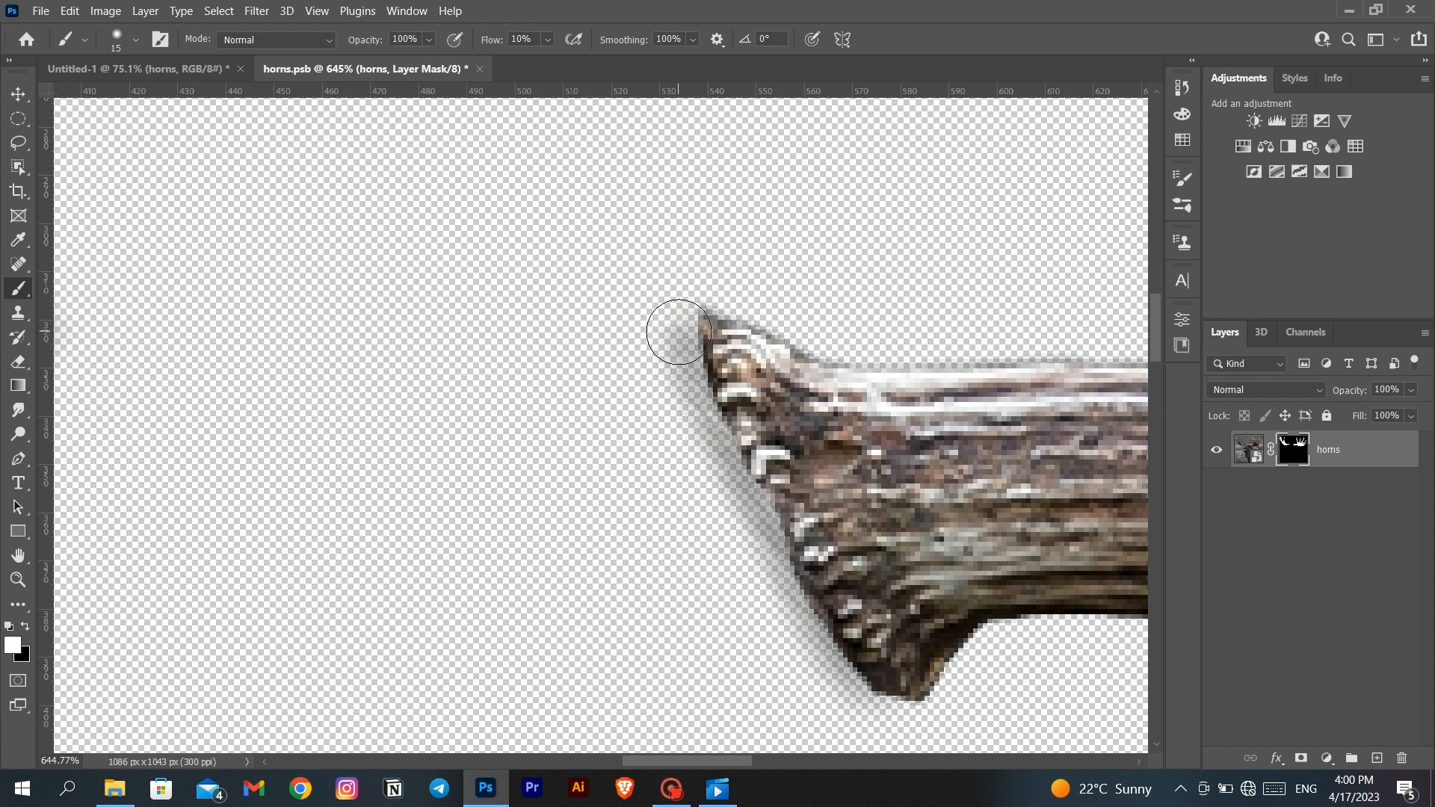
left_click(479, 69)
left_click(663, 307)
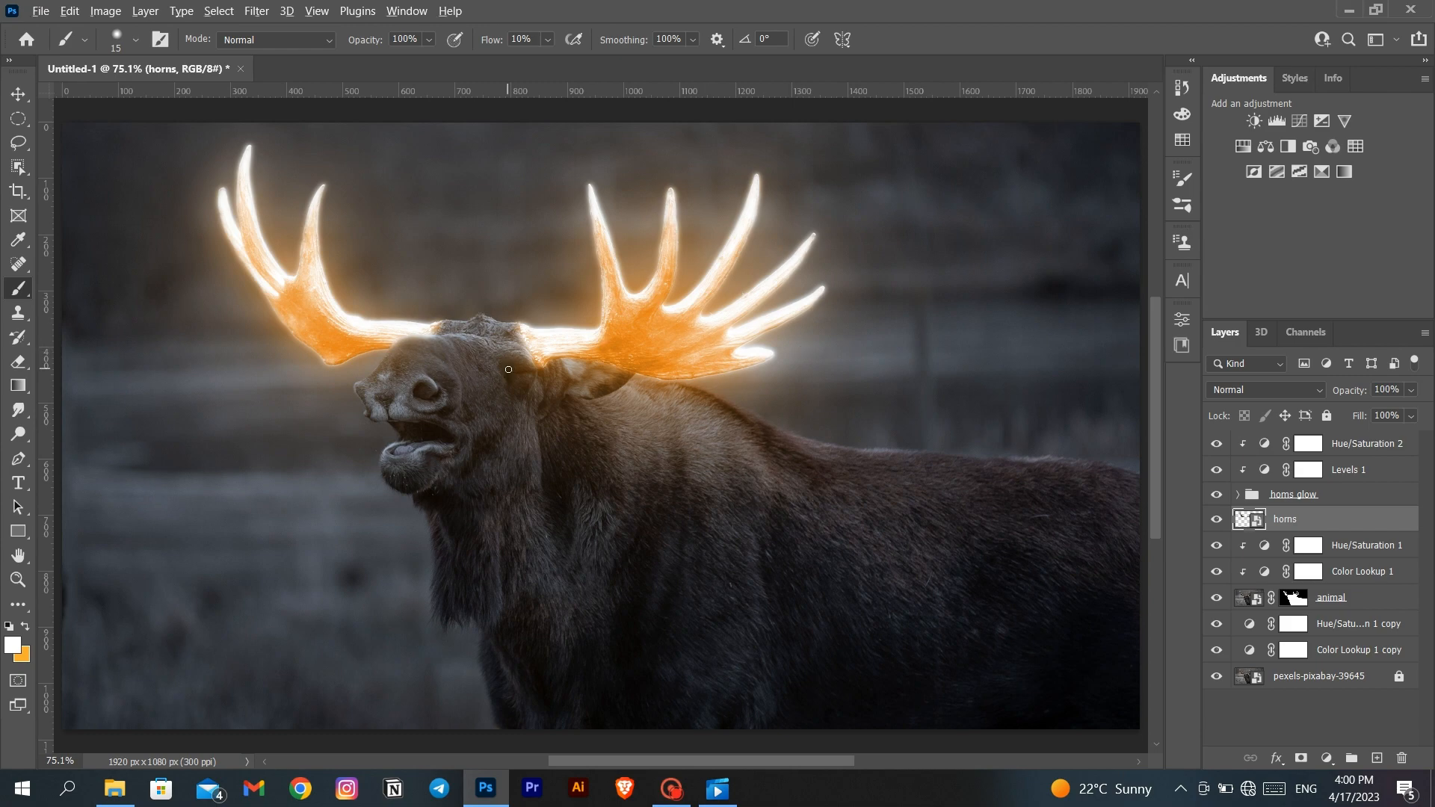
- Add a Curves adjustment above all layers that darkens the image, with a curve point at input 187, output 127
scroll(508, 369, "up", 10)
scroll(508, 369, "up", 2)
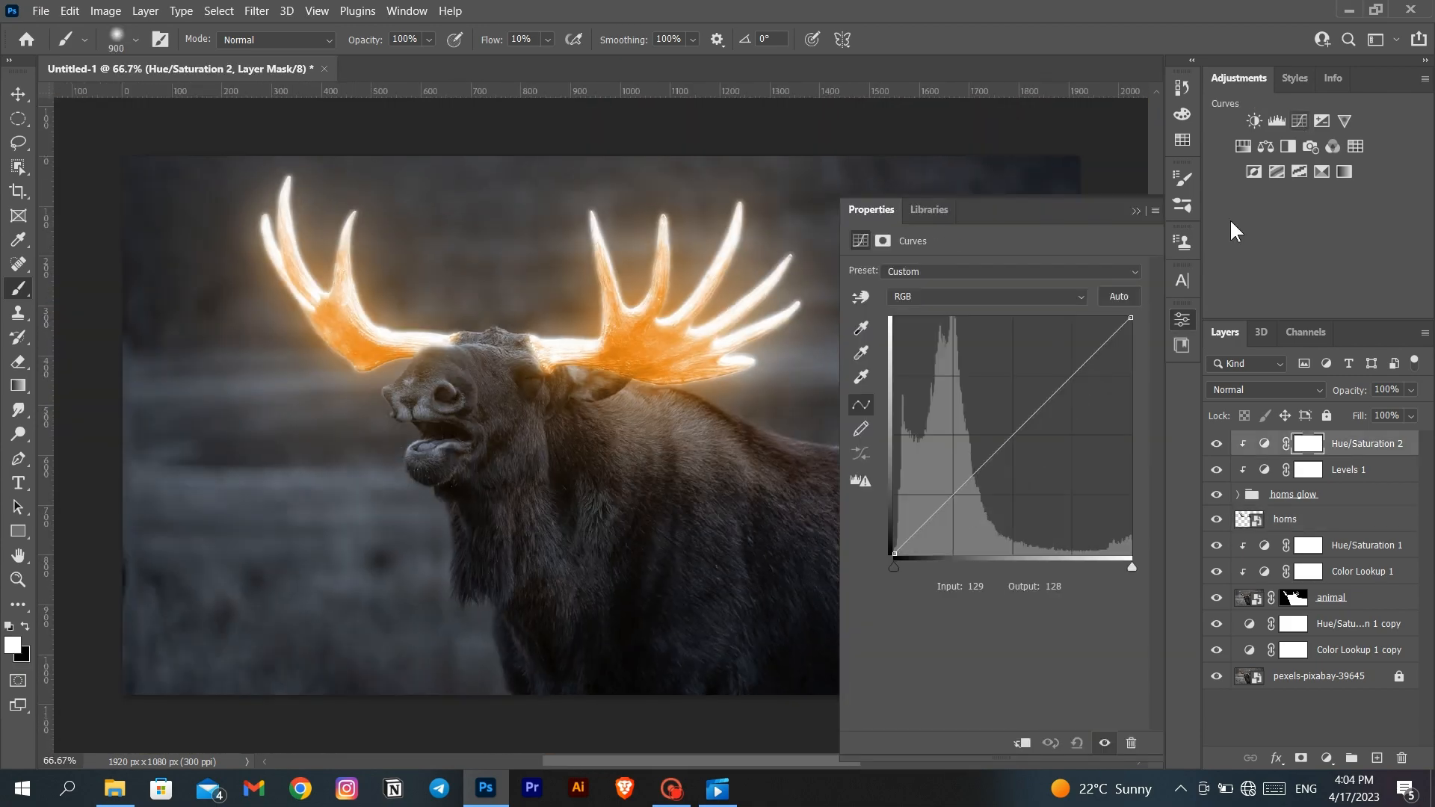
left_click_drag(1056, 391, 1068, 437)
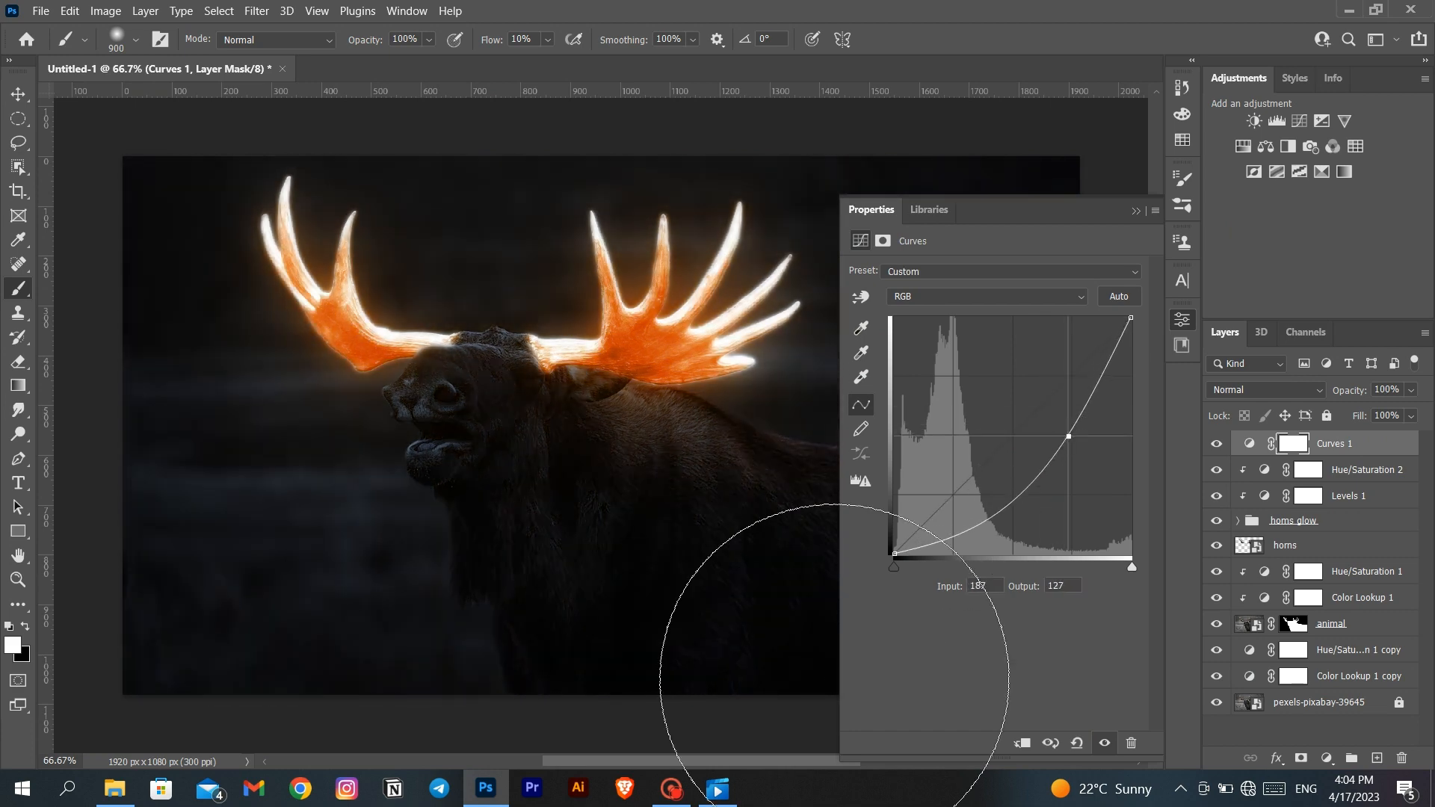
left_click(1133, 217)
- Invert the Curves mask and paint a dark vignette around the image edges with a soft 900-pixel white brush at 10% flow
key("ctrl+i")
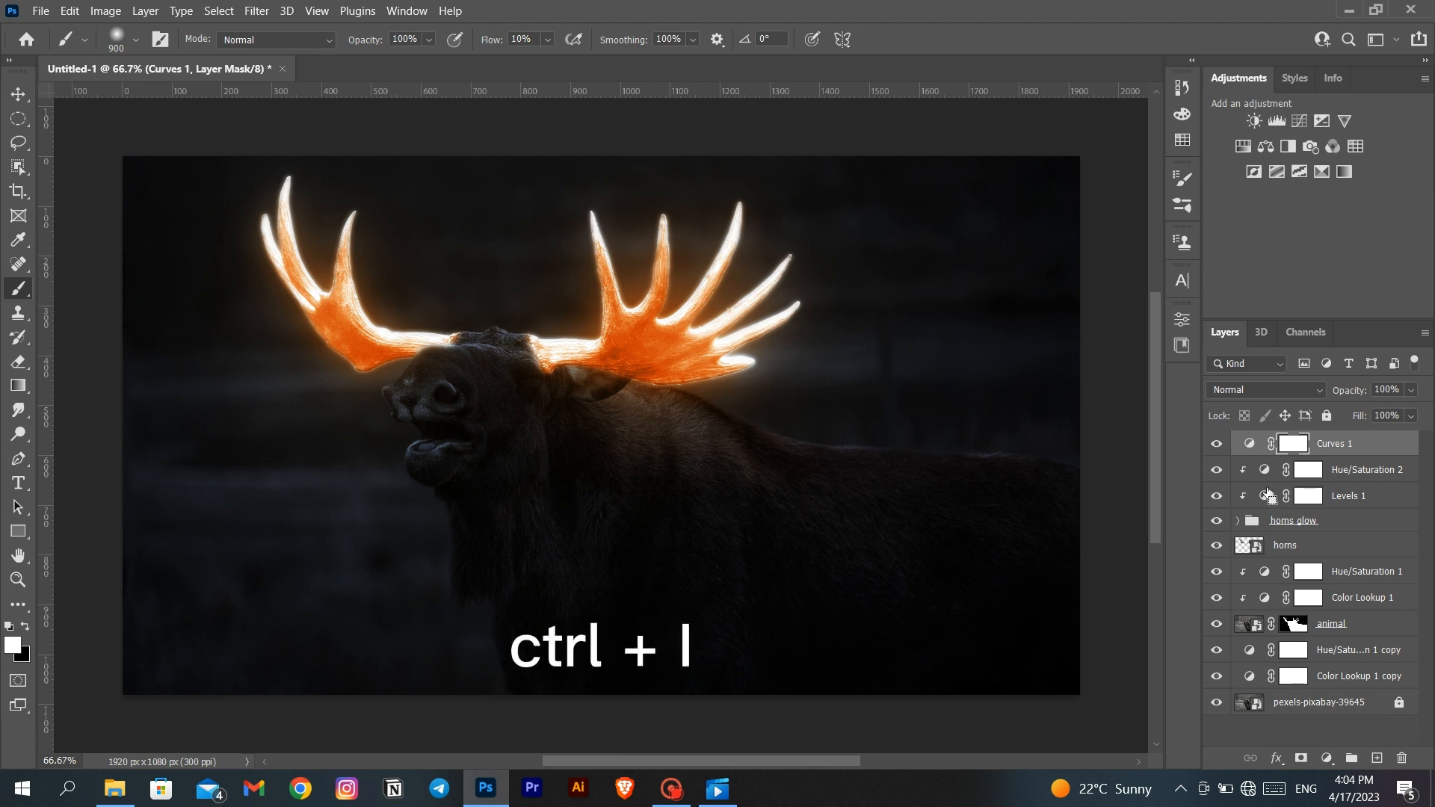
key("ctrl+minus")
key("ctrl+minus")
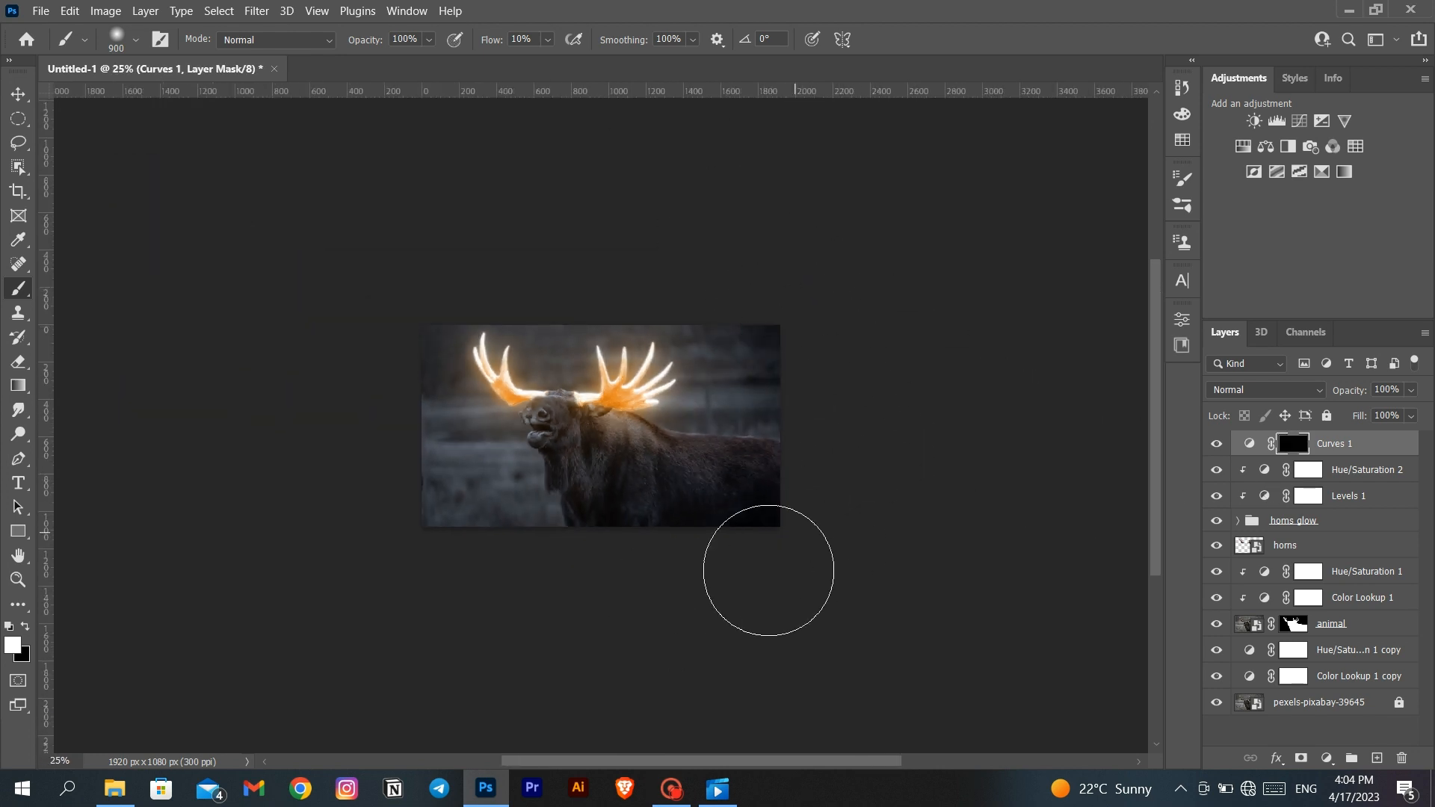
mouse_move(407, 496)
left_mouse_down()
mouse_move(353, 418)
mouse_move(486, 250)
mouse_move(559, 277)
left_mouse_up()
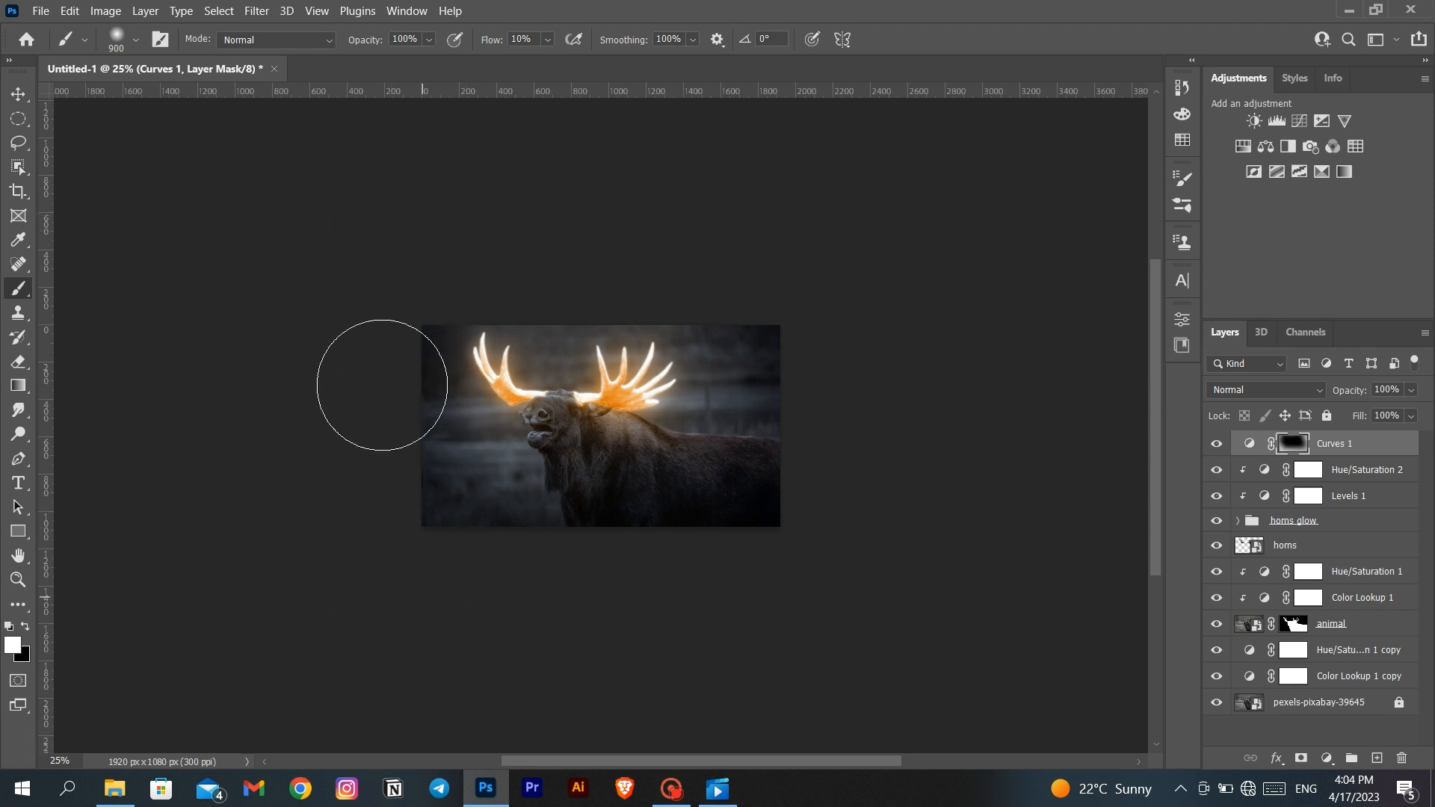
key("ctrl+plus")
key("ctrl+plus")
key("ctrl+plus")
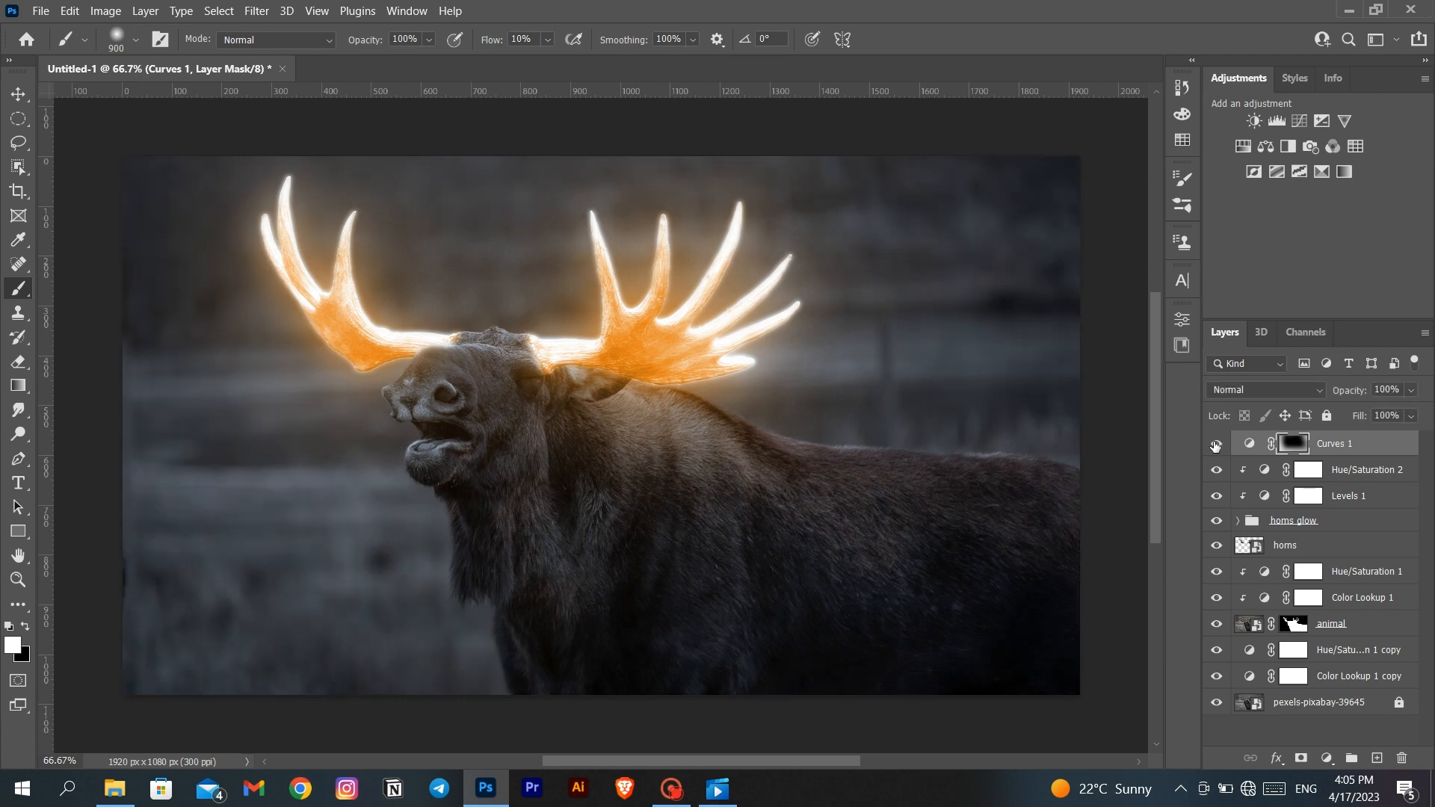
- Split the Curves 1 layer's Blend If highlights for the underlying layer at 112 / 239 and compare the image with the layer hidden
double_click(1391, 453)
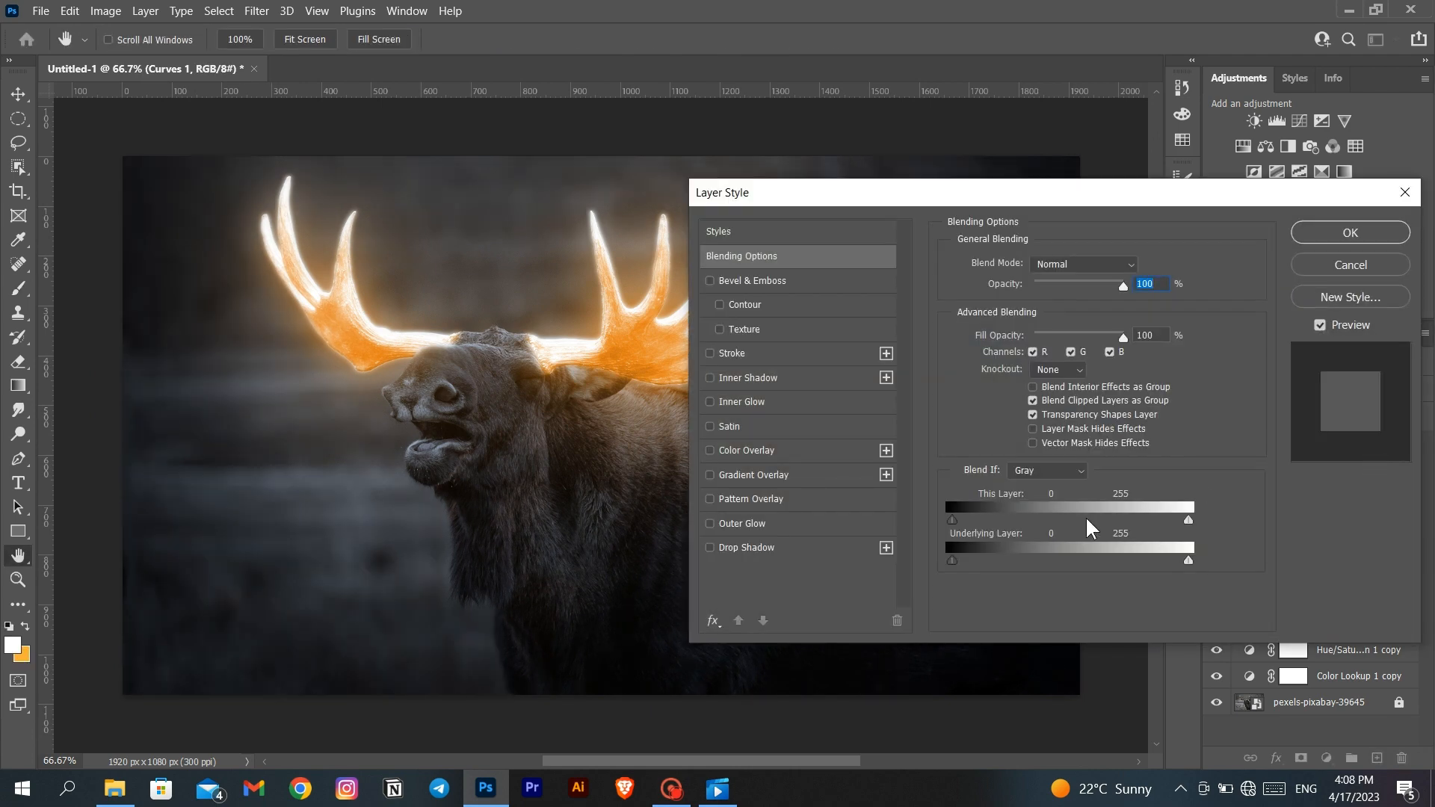
left_click_drag(1188, 561, 1044, 562)
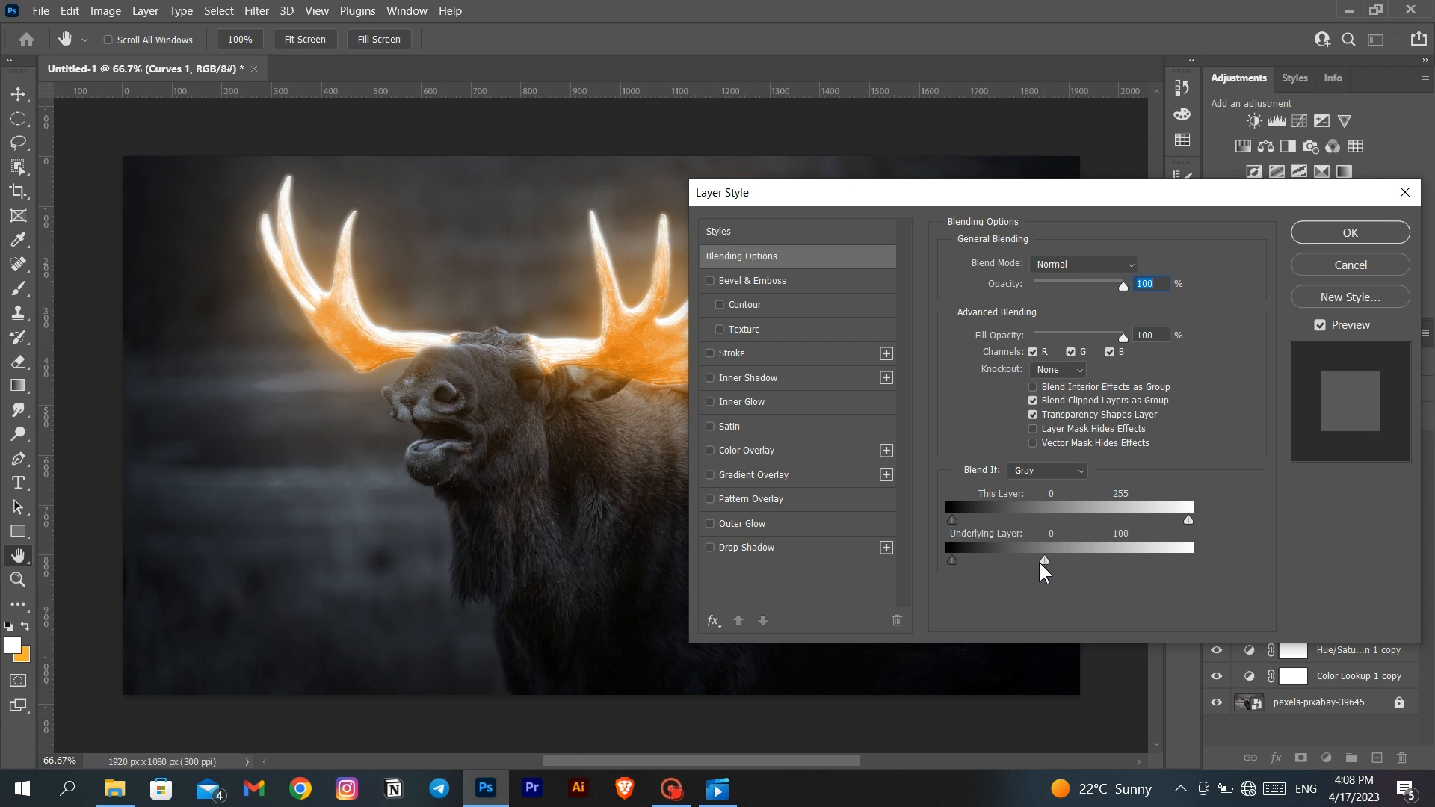
mouse_move(1049, 562)
left_mouse_down()
mouse_move(1176, 562)
mouse_move(1053, 564)
left_mouse_up()
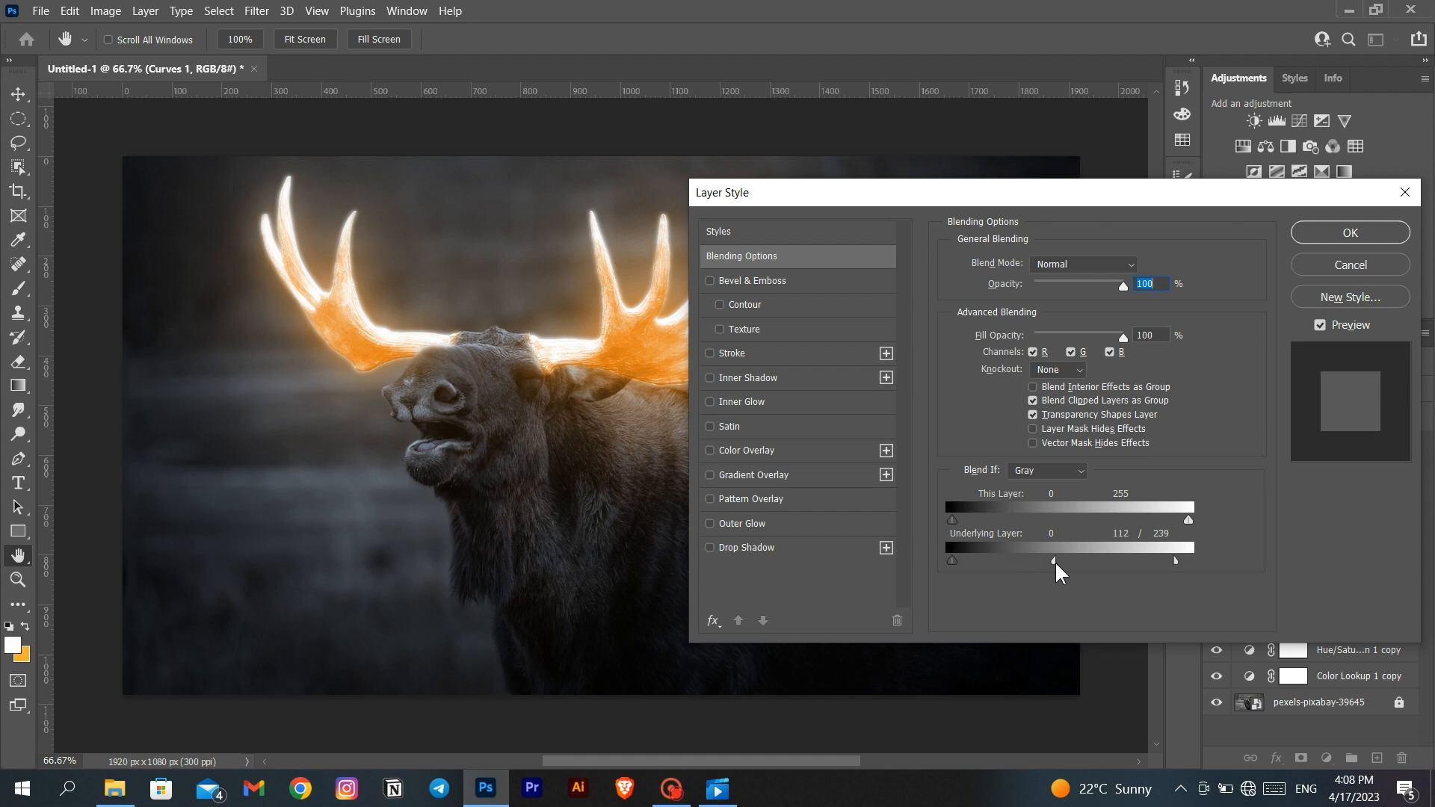
left_click(1349, 232)
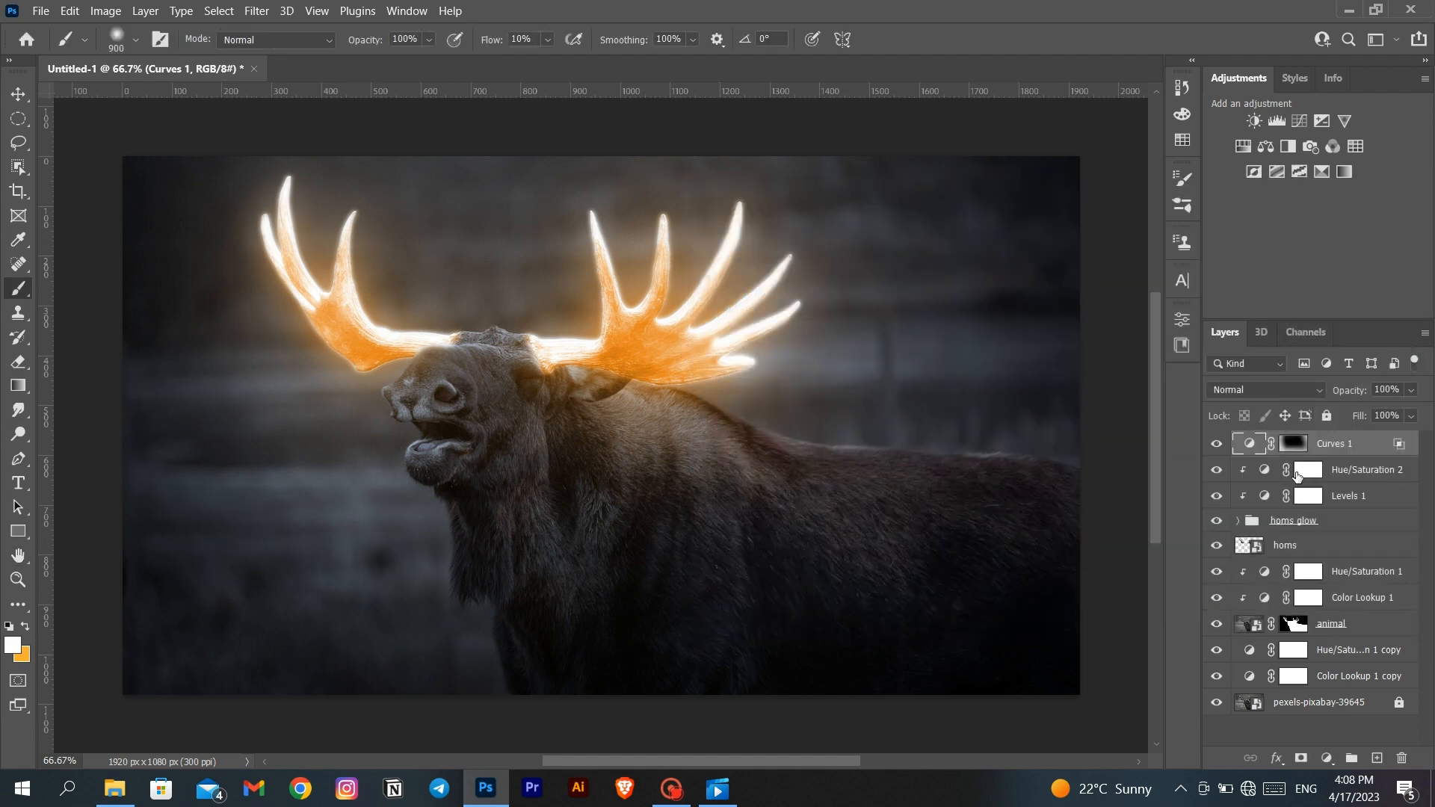
left_click(1218, 444)
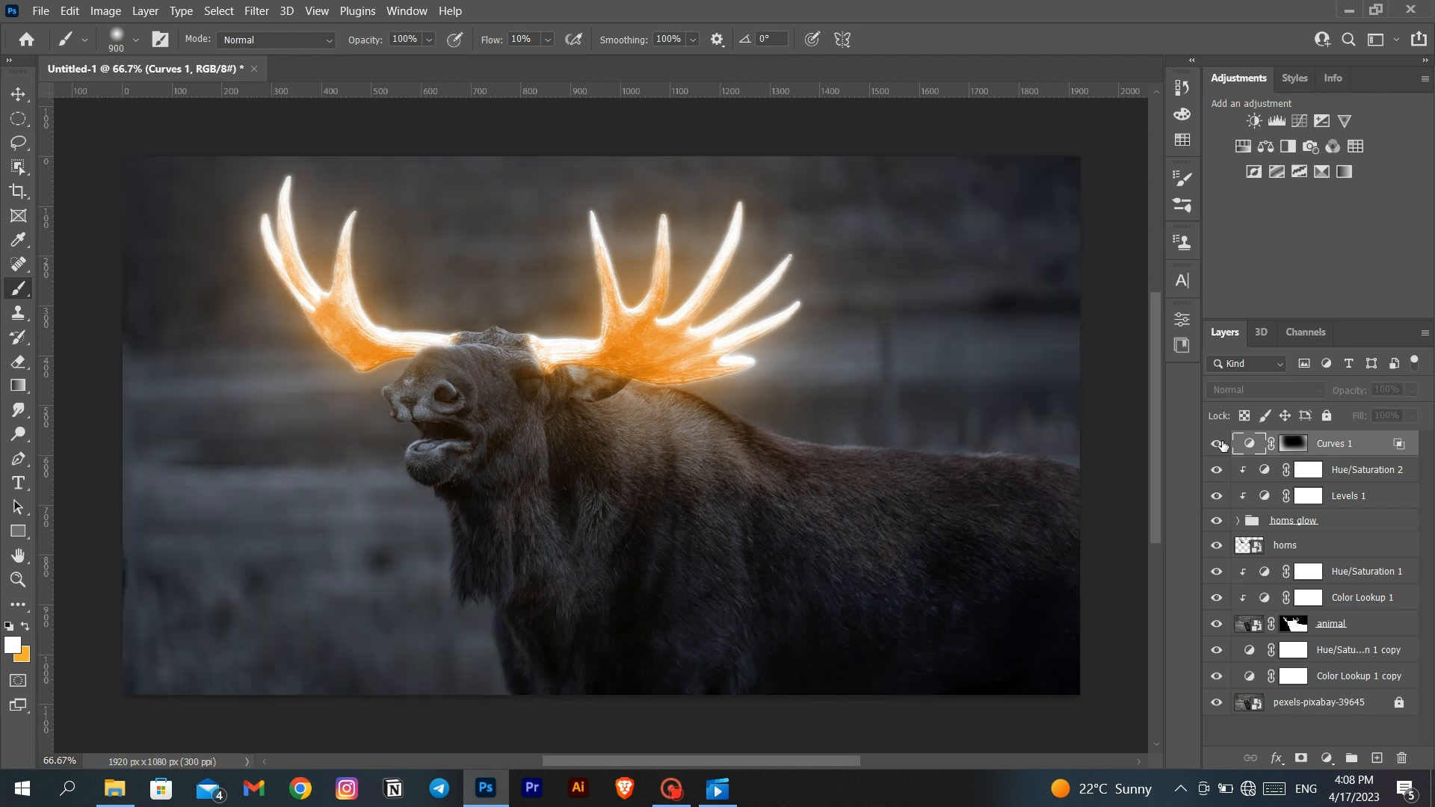
left_click(1218, 444)
left_click(1218, 444)
left_click(1218, 444)
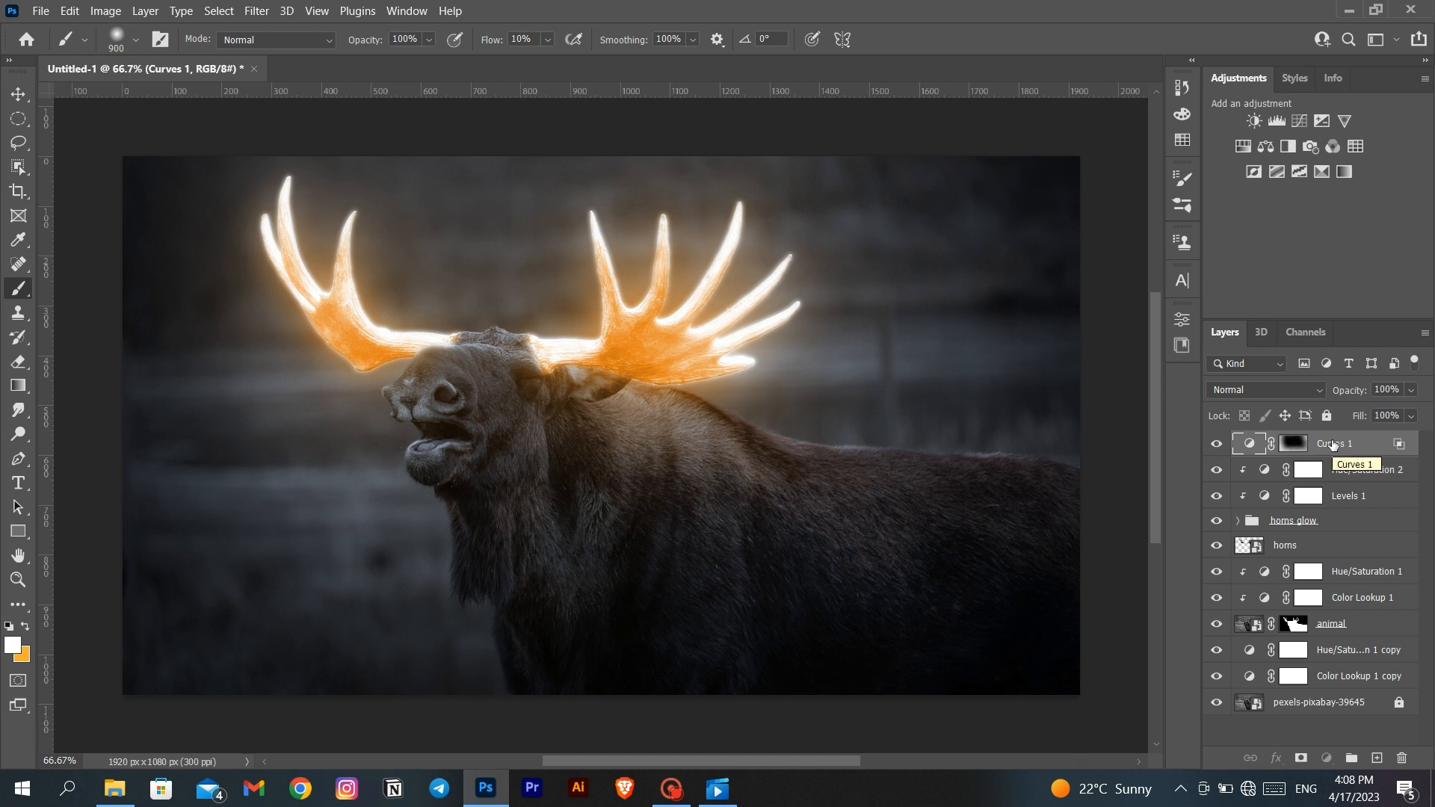
- Reduce the fill of the Hue/Saturation 2 adjustment layer to 89%
left_click(1353, 470)
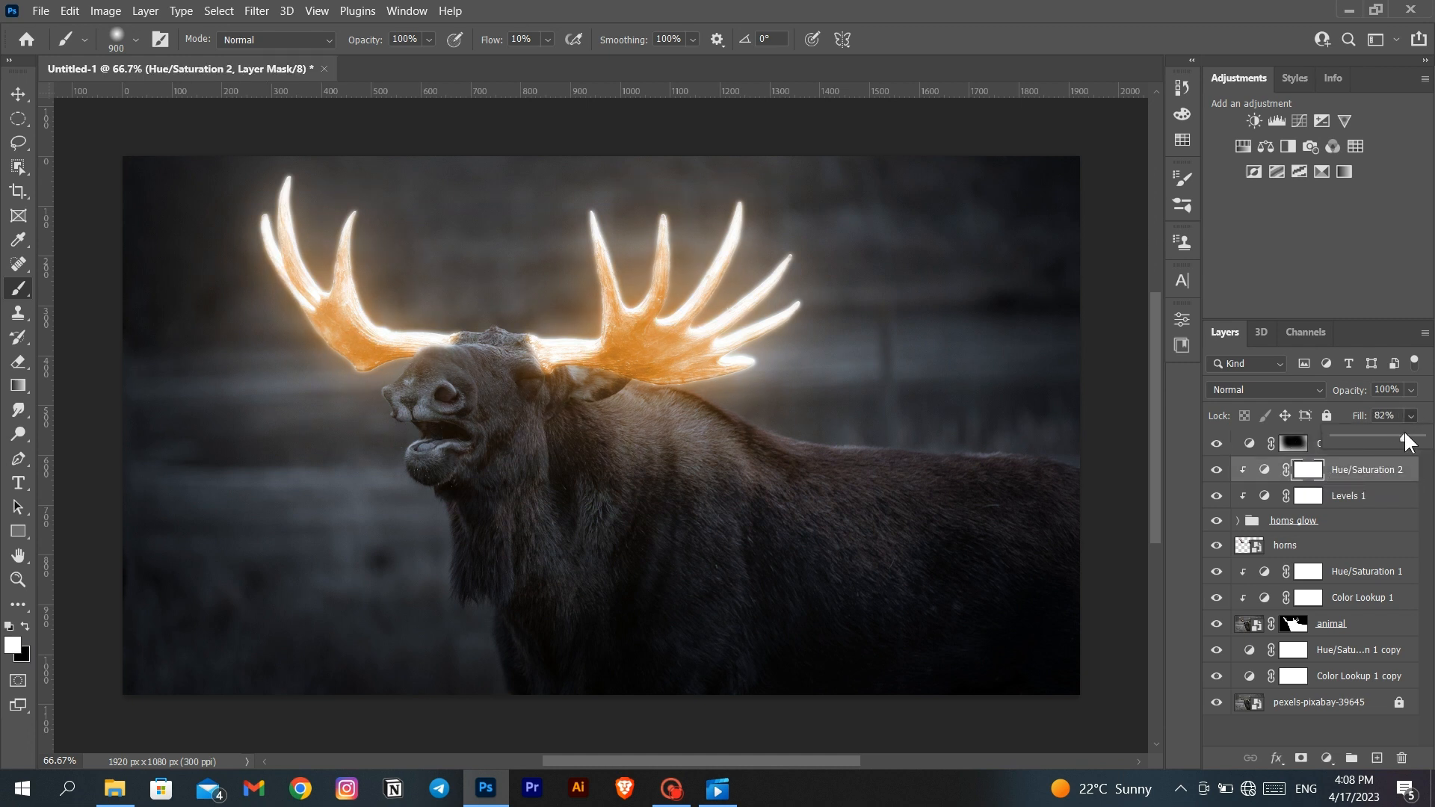
left_click_drag(1411, 439, 1411, 439)
key("ctrl+2")
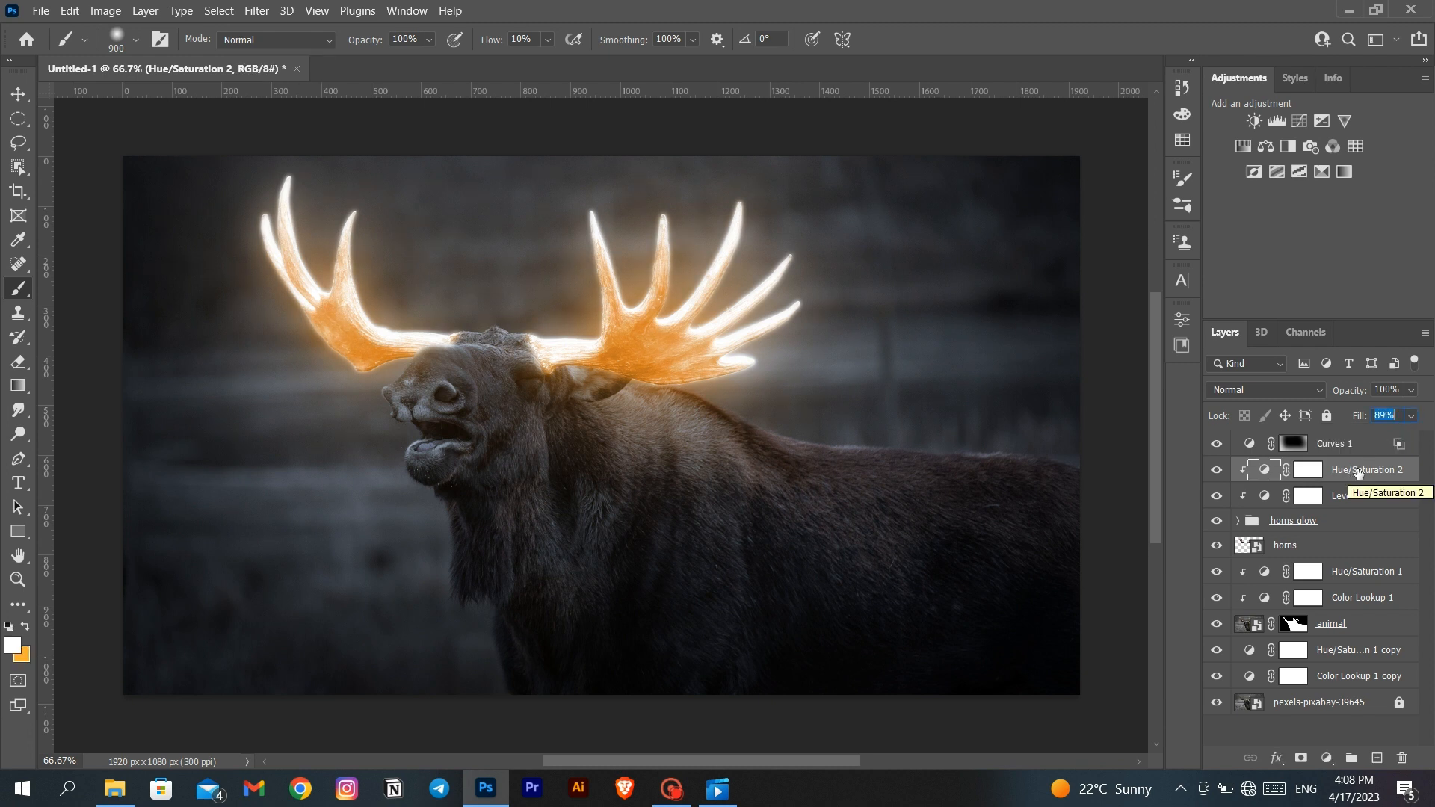
- Duplicate Hue/Saturation 2 to directly below the horns layer, set the copy's fill to 100% and invert its mask to black
left_click_drag(1357, 473, 1356, 553)
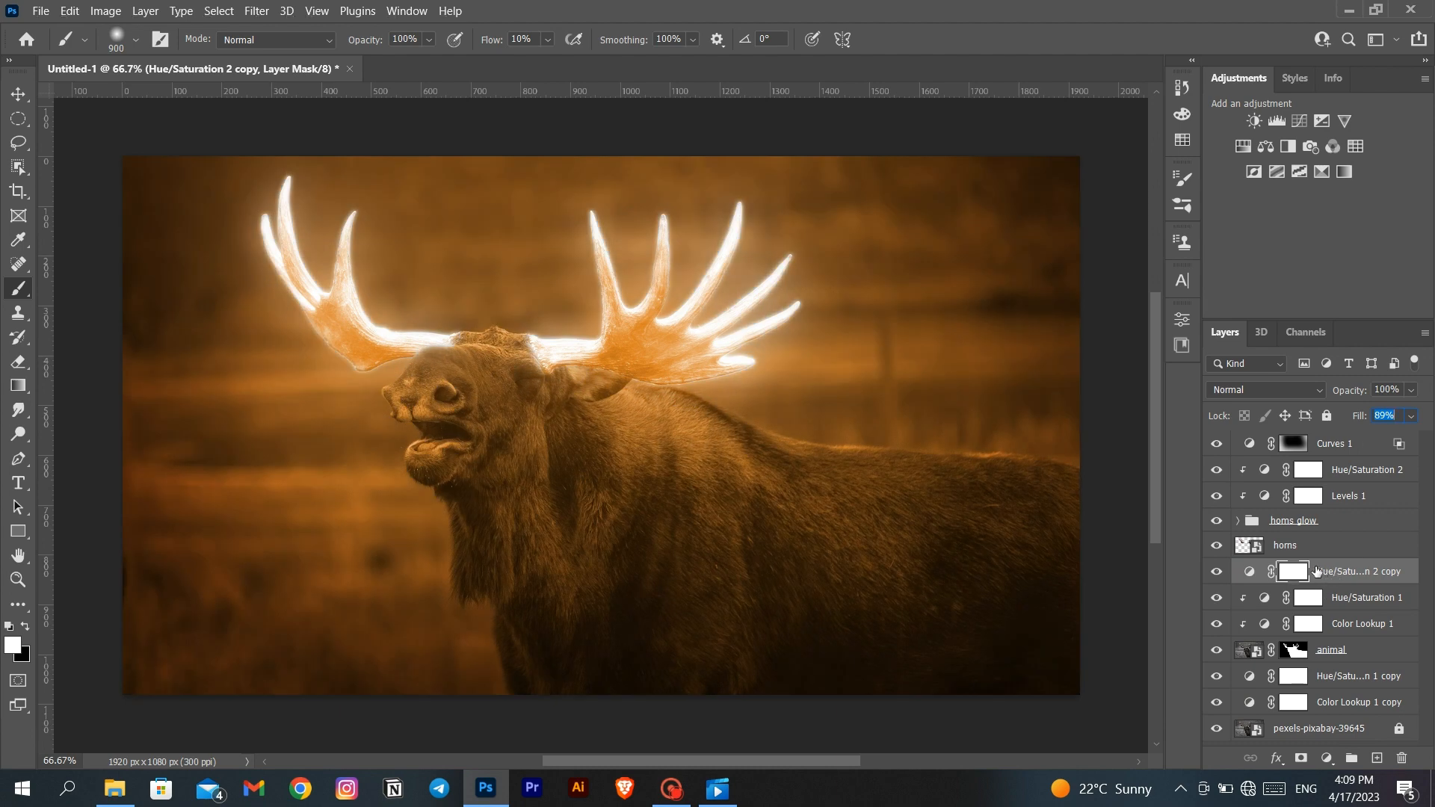
left_click(1410, 416)
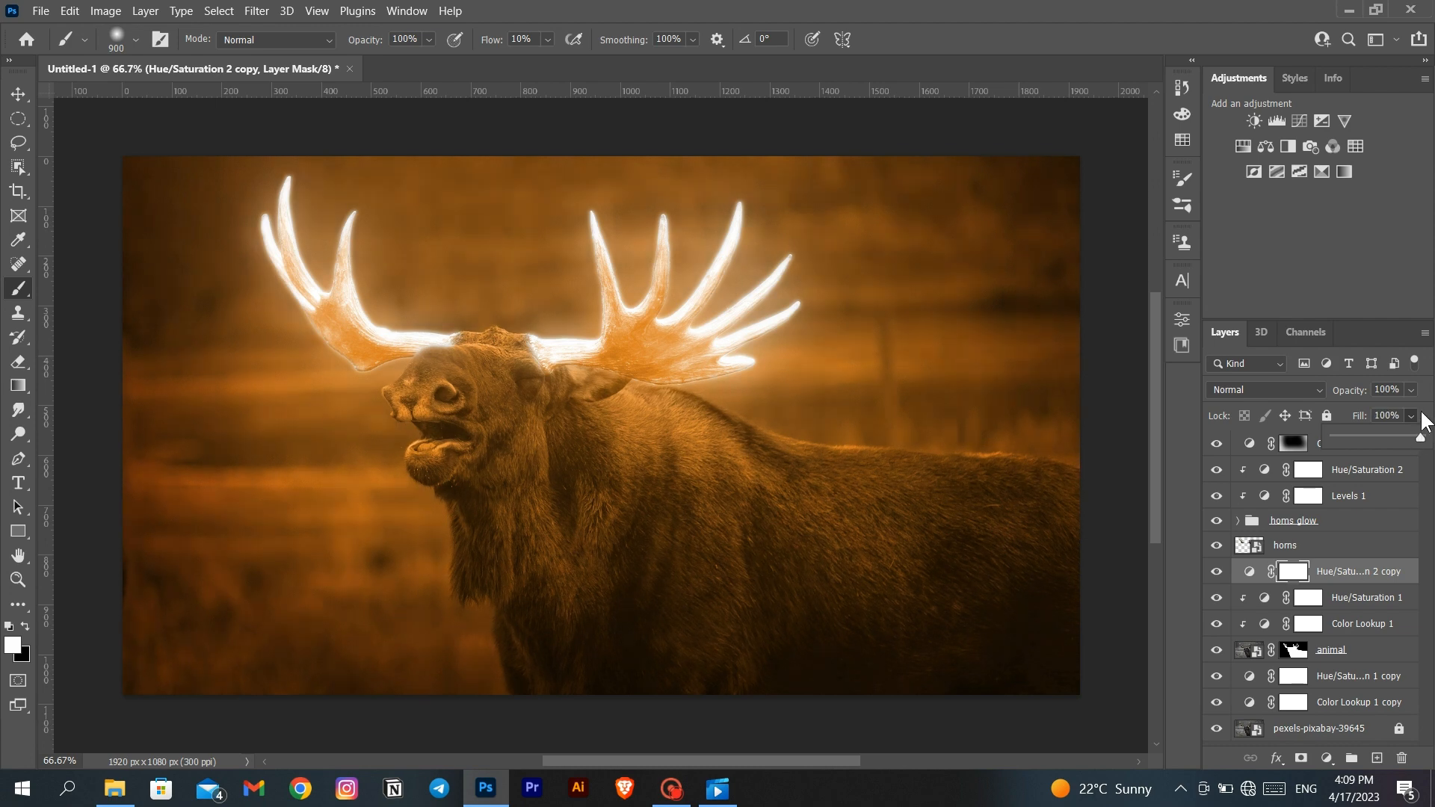
left_click(1421, 412)
key("ctrl+i")
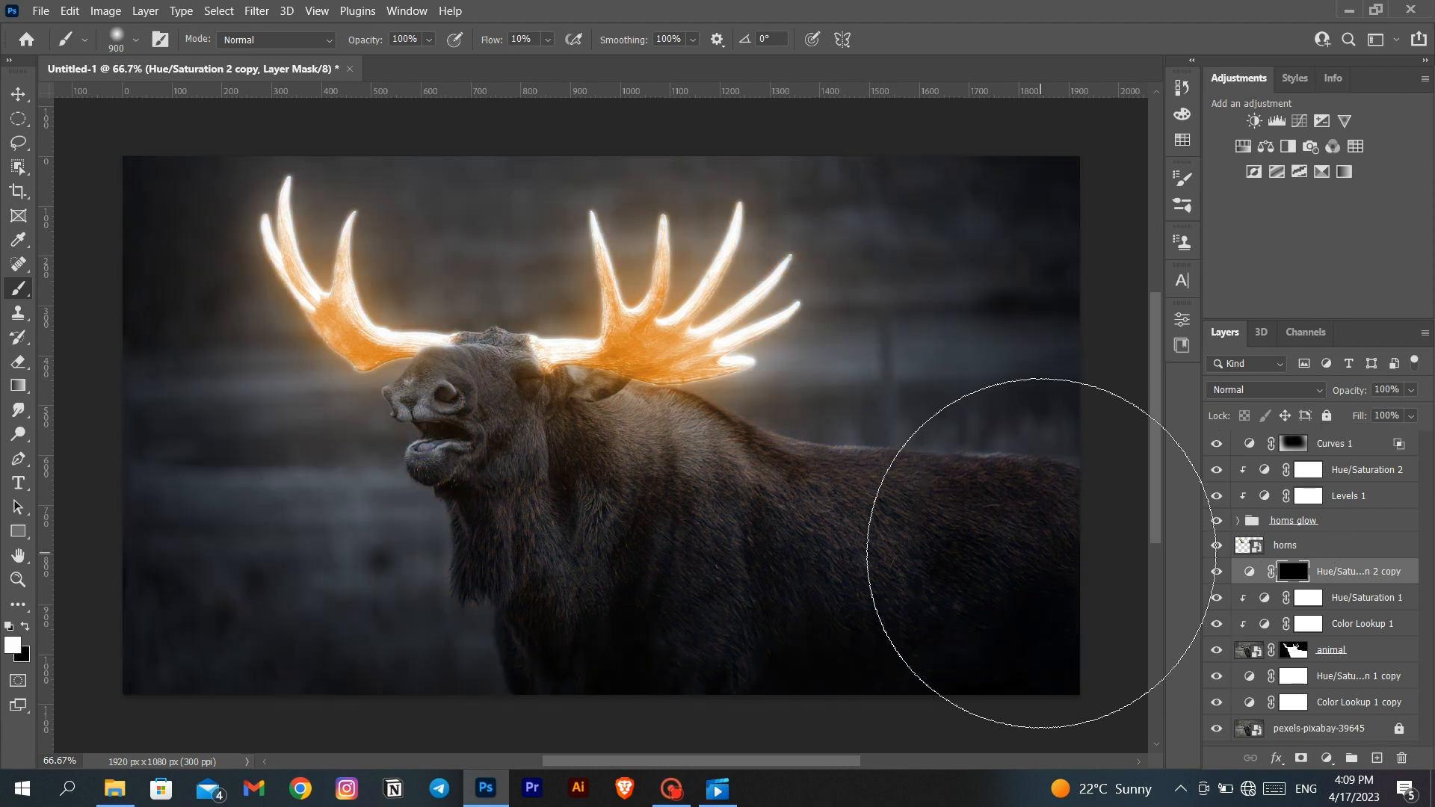
- Paint orange light onto the moose's upper back with a 200-pixel white brush and clip the adjustment copy to the animal layer
key("bracketleft")
key("bracketleft")
key("bracketleft")
key("bracketleft")
key("bracketleft")
key("bracketleft")
key("bracketleft")
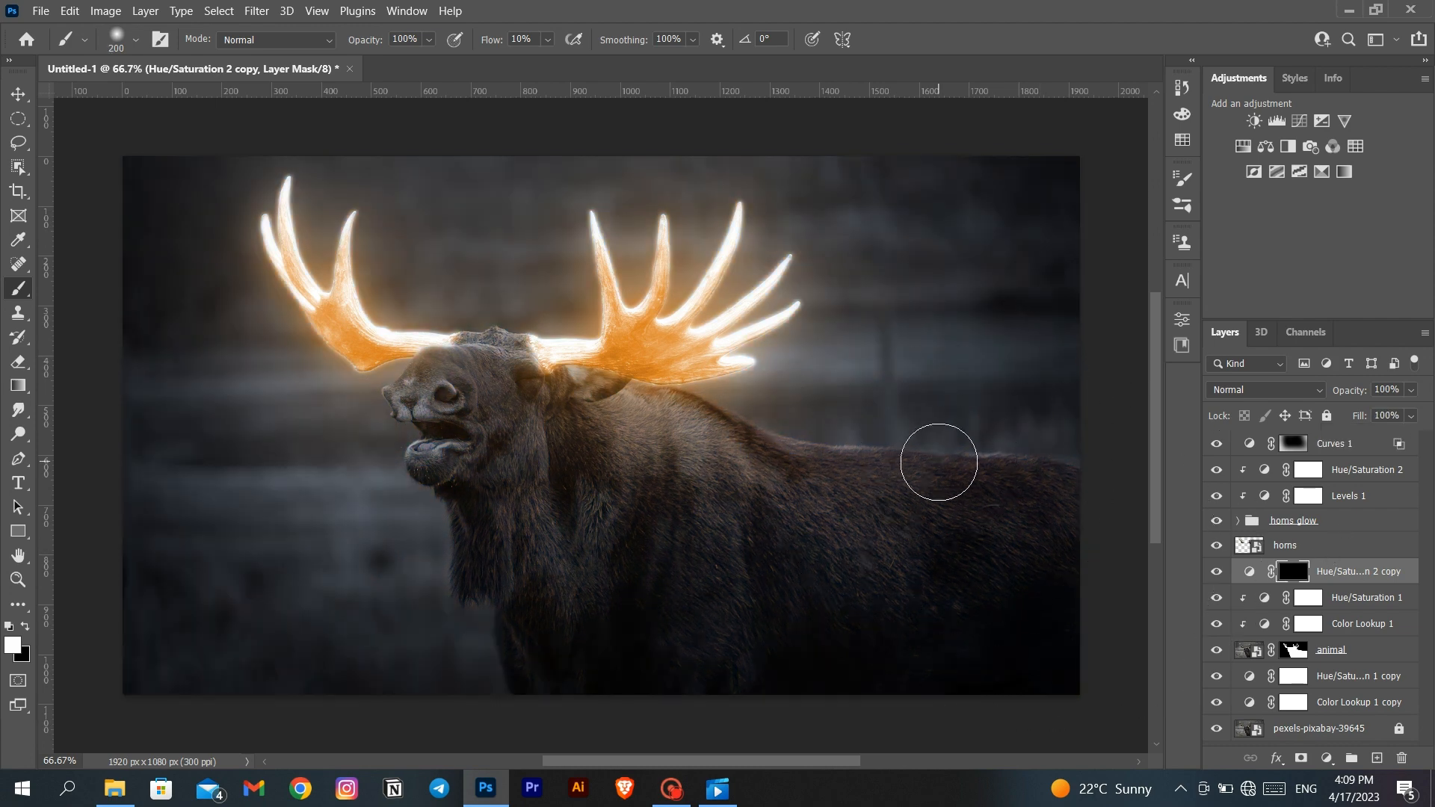
left_click(1321, 586, "alt")
- Paint orange light on the mask around the right antler's base, ear and upper neck with a soft 90-pixel white brush
scroll(822, 525, "up", 3)
scroll(411, 336, "up", 4)
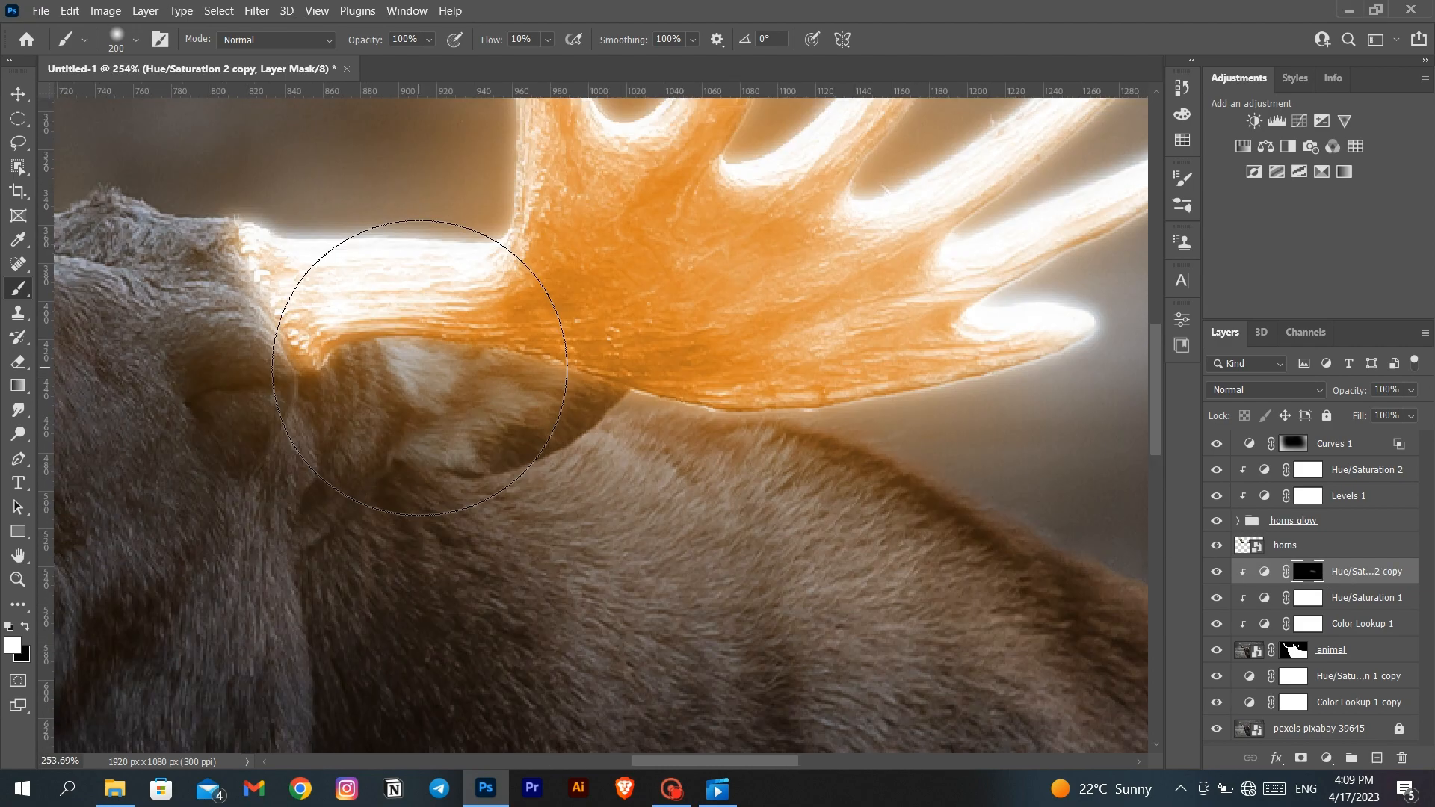
key("bracketleft")
key("bracketleft")
key("bracketleft")
key("bracketleft")
key("bracketleft")
left_click_drag(517, 320, 381, 409)
left_click_drag(287, 287, 318, 389)
mouse_move(318, 389)
left_mouse_down()
mouse_move(223, 362)
mouse_move(307, 631)
left_mouse_up()
mouse_move(337, 710)
left_mouse_down()
mouse_move(341, 538)
mouse_move(298, 372)
left_mouse_up()
left_click_drag(312, 462, 309, 578)
left_click_drag(303, 201, 608, 321)
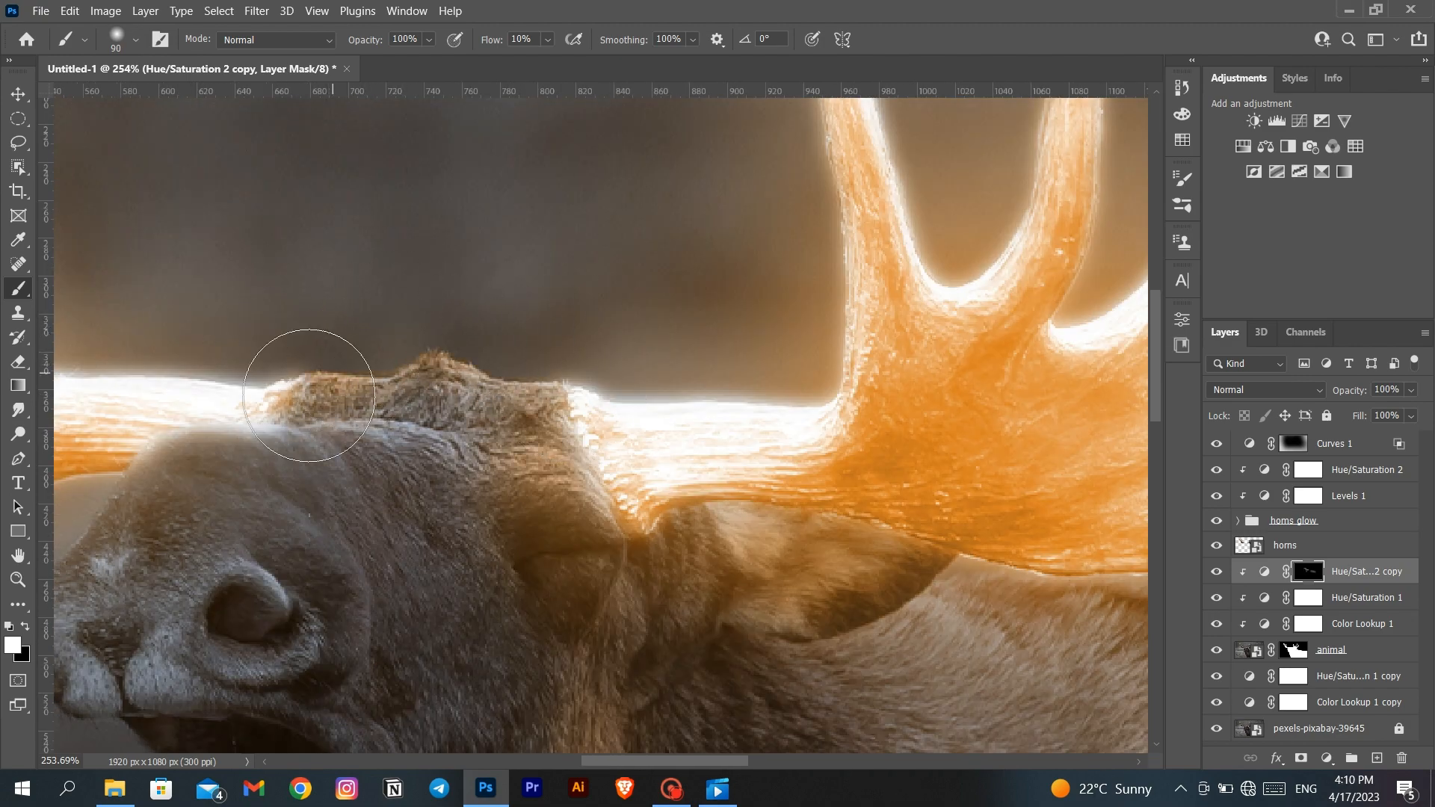
- Paint orange light over the top of the head, the forehead and the snout with the 90-pixel brush
scroll(306, 373, "left", 5)
mouse_move(365, 442)
left_mouse_down()
mouse_move(545, 369)
mouse_move(580, 329)
mouse_move(561, 322)
mouse_move(389, 468)
left_mouse_up()
left_click_drag(383, 702, 248, 551)
scroll(247, 551, "left", 4)
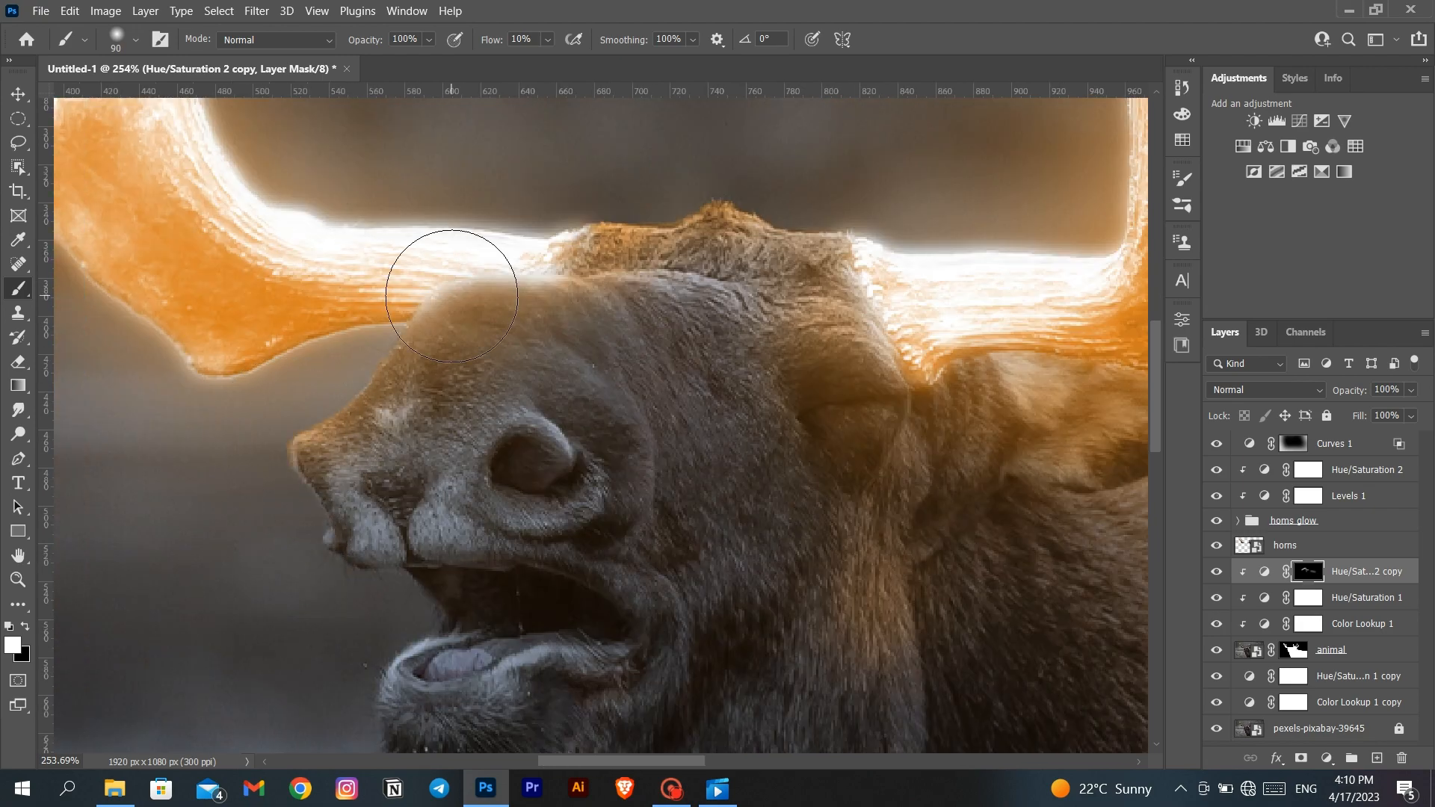
scroll(374, 344, "down", 4)
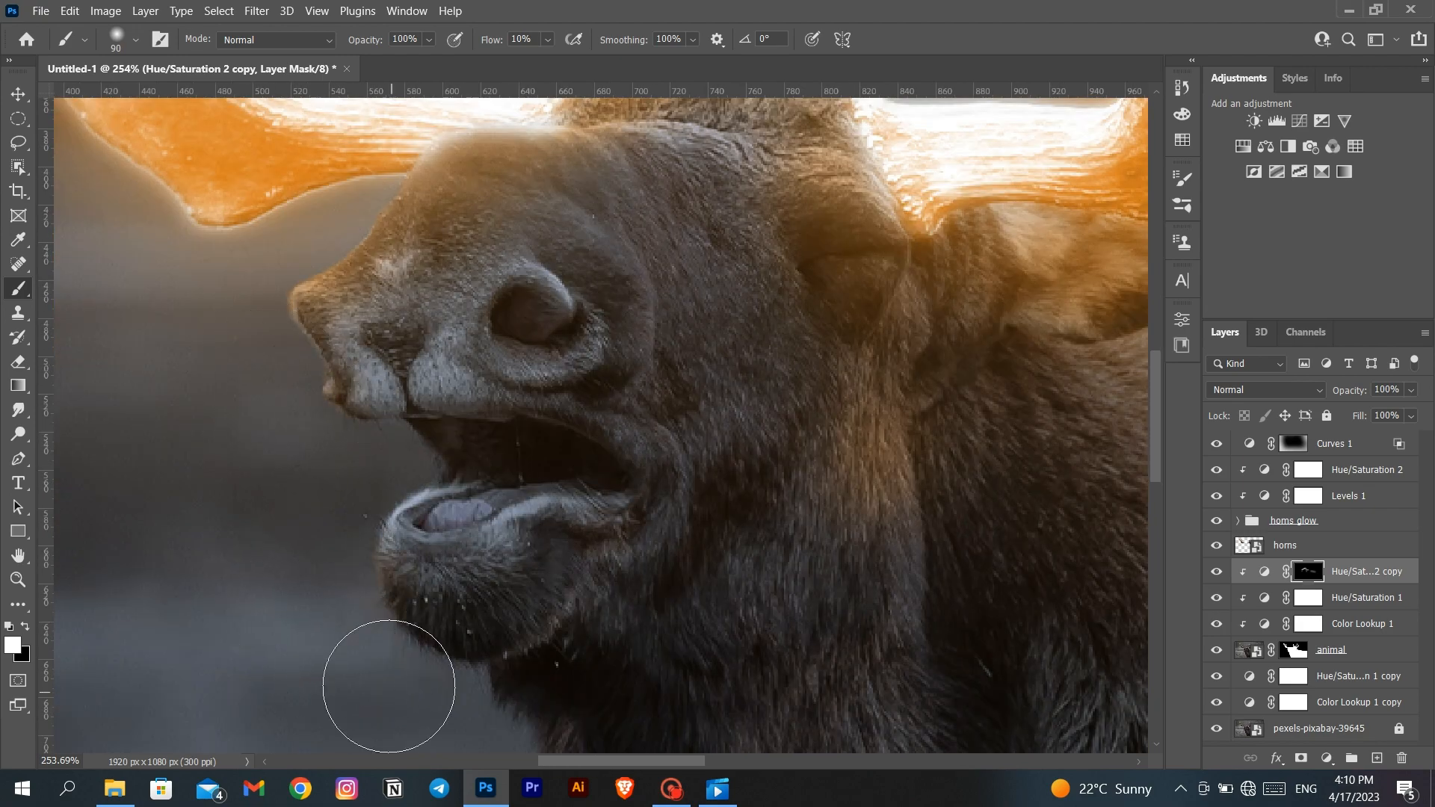
- Add small orange highlights beside the nostril and on the cheek with a 30-pixel white brush on the same mask
scroll(434, 658, "right", 2)
key("bracketleft")
key("bracketleft")
key("bracketleft")
key("bracketleft")
key("bracketleft")
key("bracketleft")
scroll(476, 601, "right", 5)
scroll(343, 586, "up", 3)
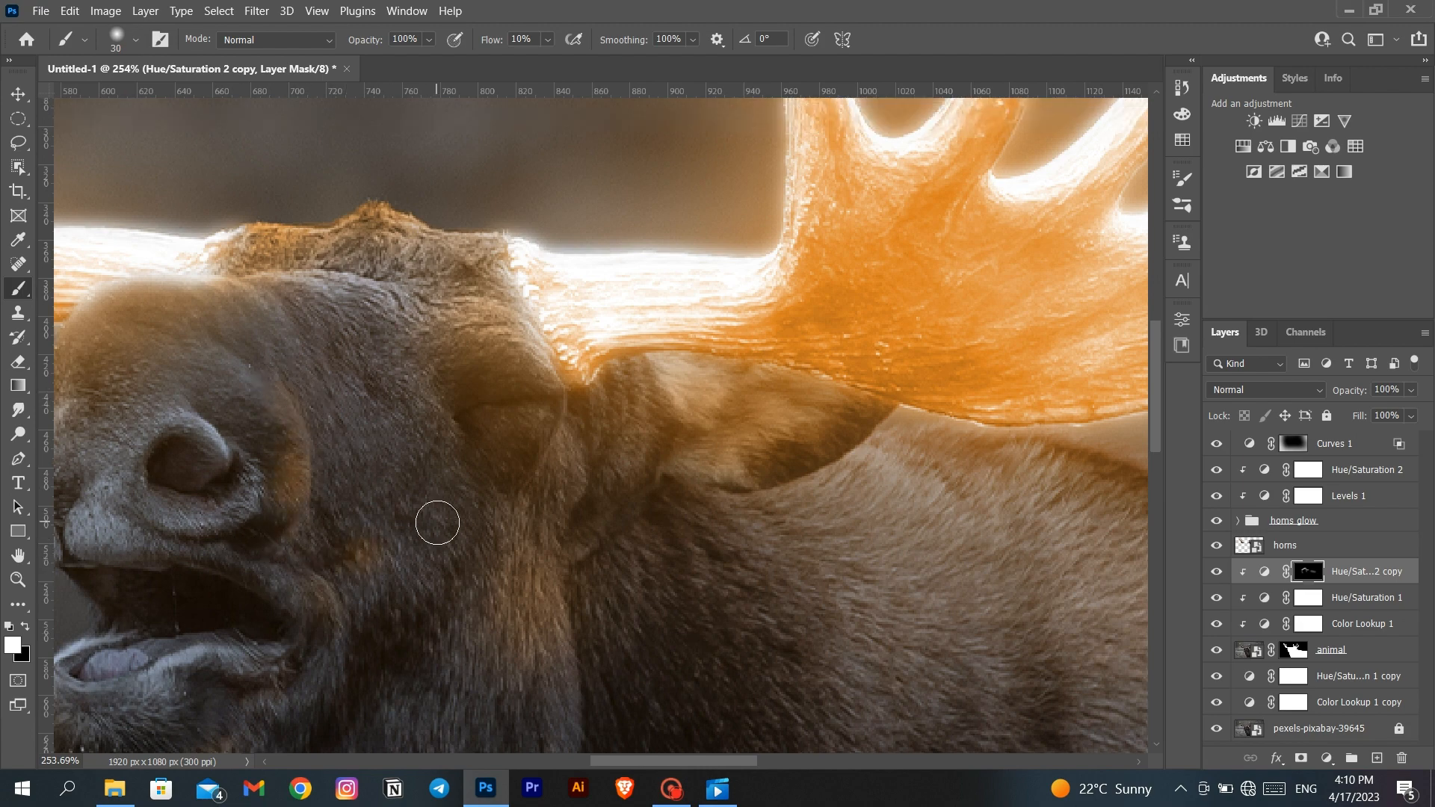
scroll(537, 429, "up", 2)
scroll(762, 528, "right", 3)
scroll(763, 528, "down", 15)
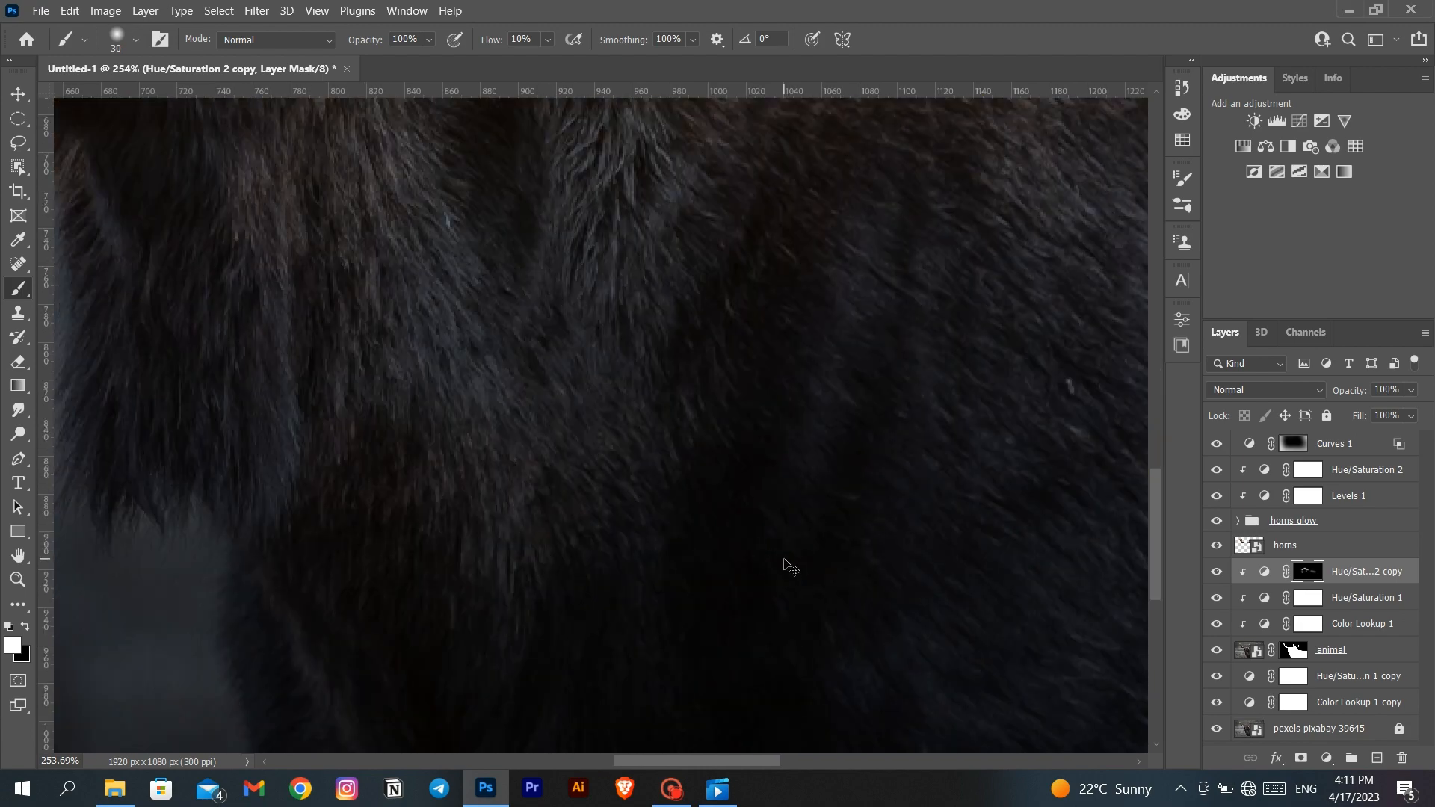
- Paint a broad orange glow across the moose's back and shoulder with a soft 300-pixel white brush
key("ctrl+0")
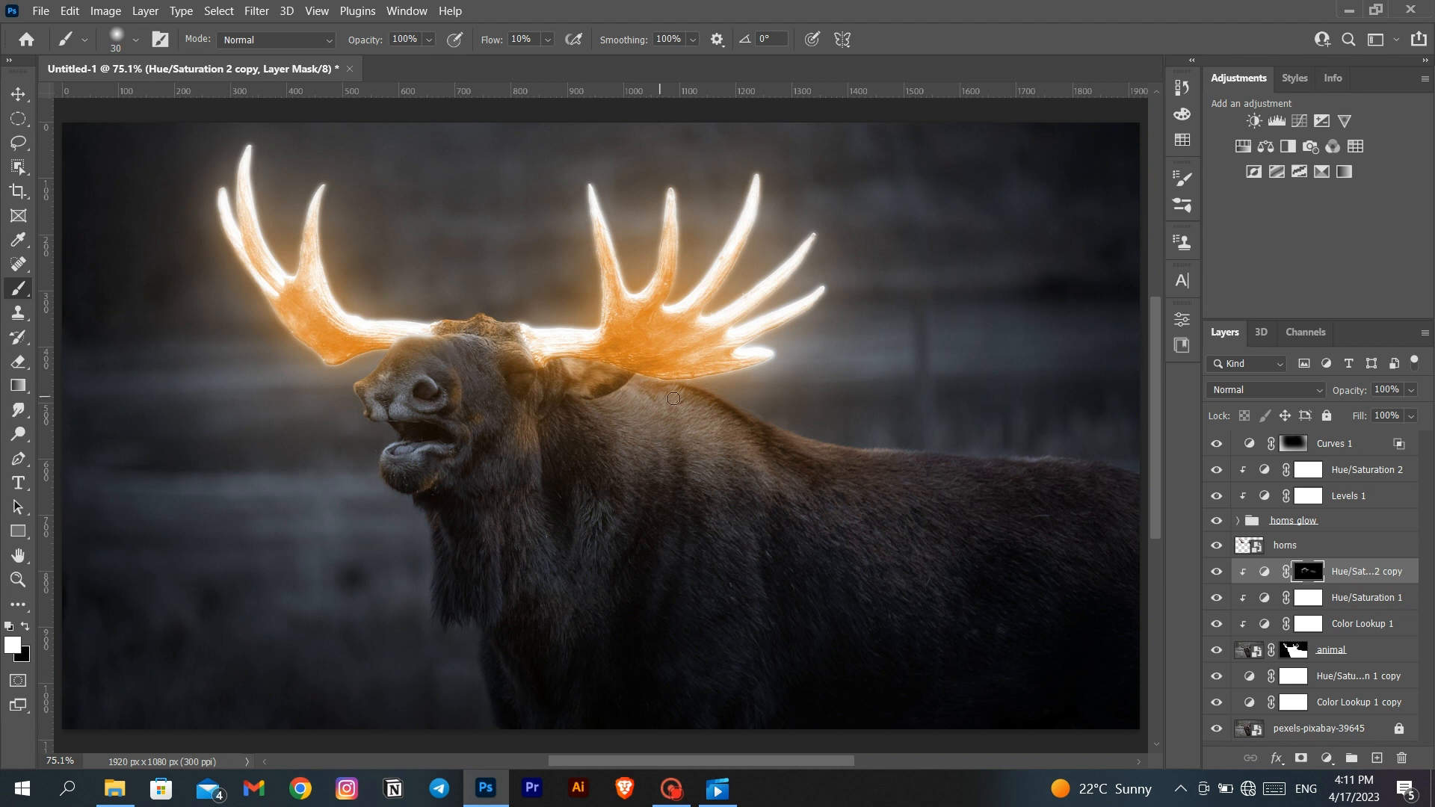
key("bracketright")
key("bracketright")
key("bracketright")
key("bracketright")
key("bracketright")
key("bracketright")
mouse_move(949, 420)
left_mouse_down()
mouse_move(704, 431)
mouse_move(594, 401)
mouse_move(764, 456)
mouse_move(640, 438)
left_mouse_up()
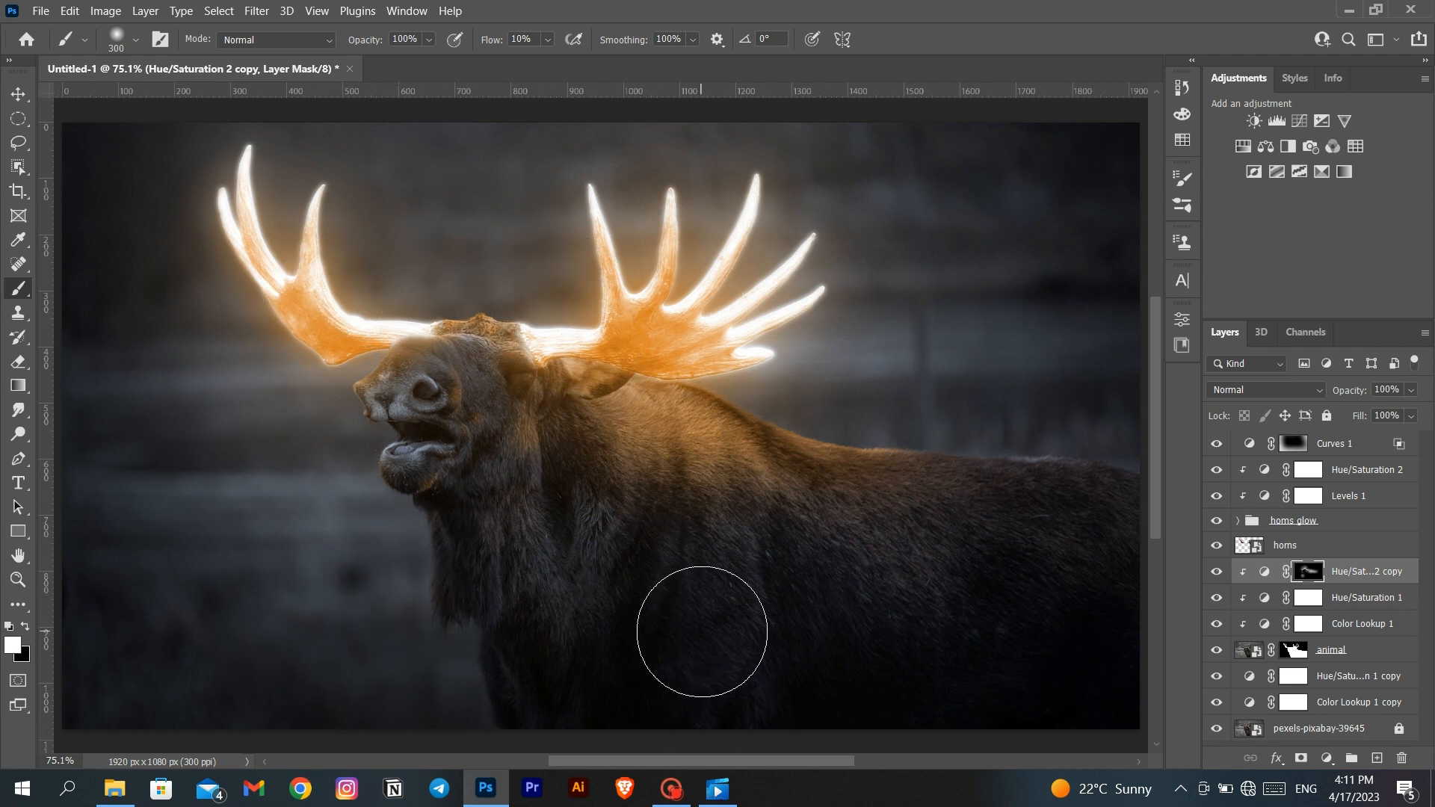
- Extend the orange light down the shoulder fur with narrow strokes of a 30-pixel white brush
scroll(702, 631, "up", 3)
key("bracketleft")
key("bracketleft")
key("bracketleft")
key("bracketleft")
key("bracketleft")
key("bracketleft")
key("bracketleft")
key("bracketleft")
key("bracketleft")
key("bracketleft")
key("bracketleft")
key("bracketleft")
key("bracketleft")
scroll(666, 512, "up", 4)
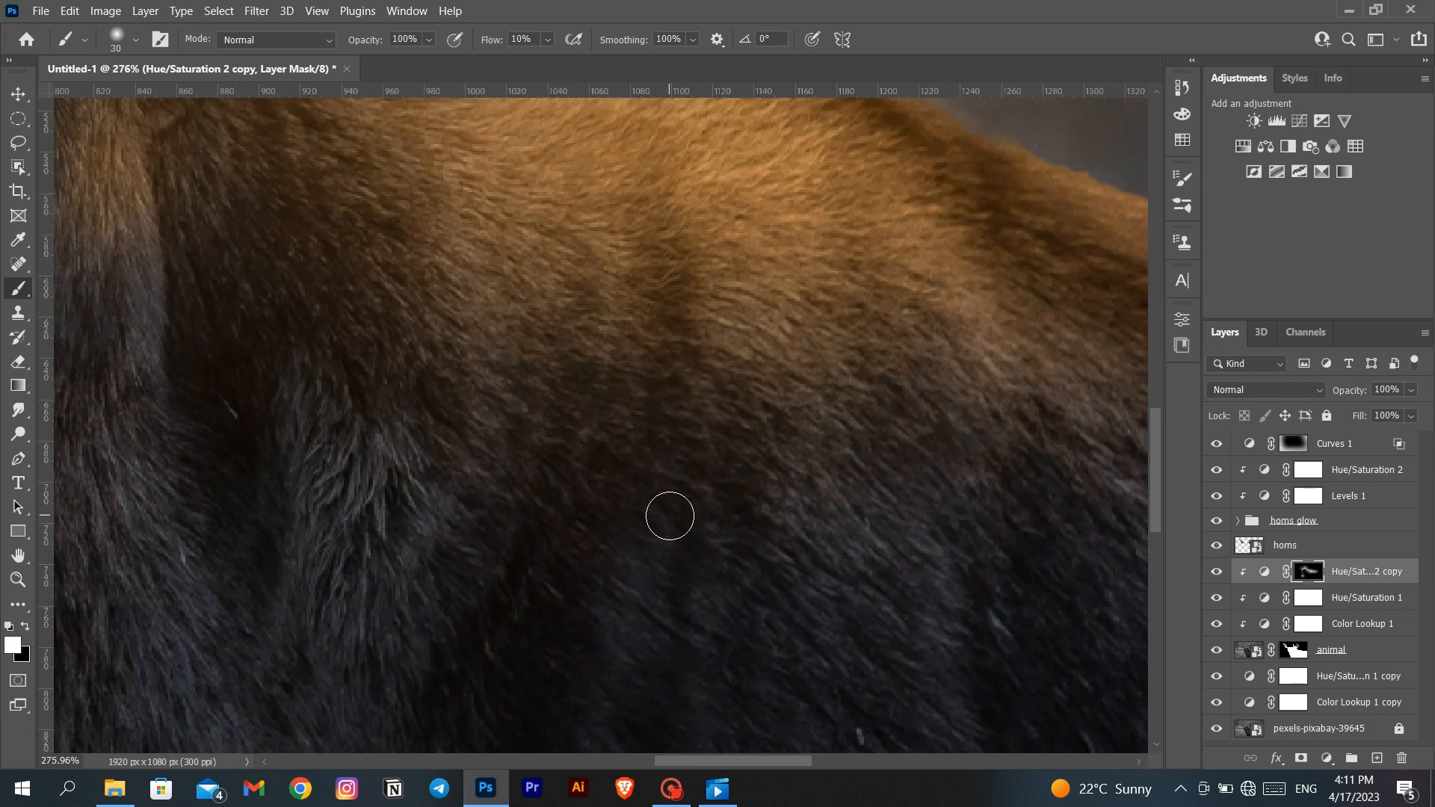
mouse_move(670, 360)
left_mouse_down()
mouse_move(616, 615)
mouse_move(685, 510)
mouse_move(682, 480)
left_mouse_up()
scroll(744, 613, "down", 2)
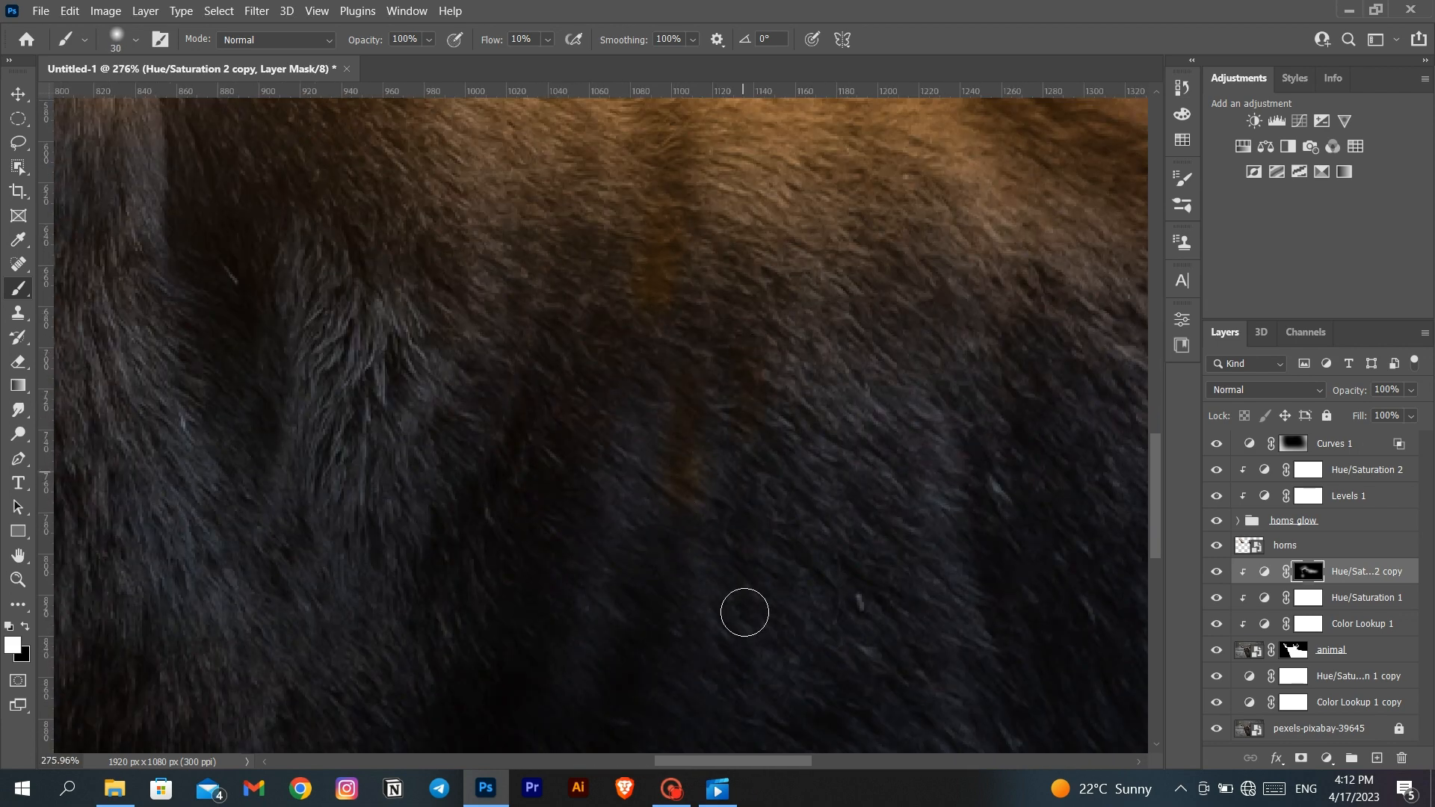
scroll(404, 641, "left", 3)
scroll(406, 333, "up", 3)
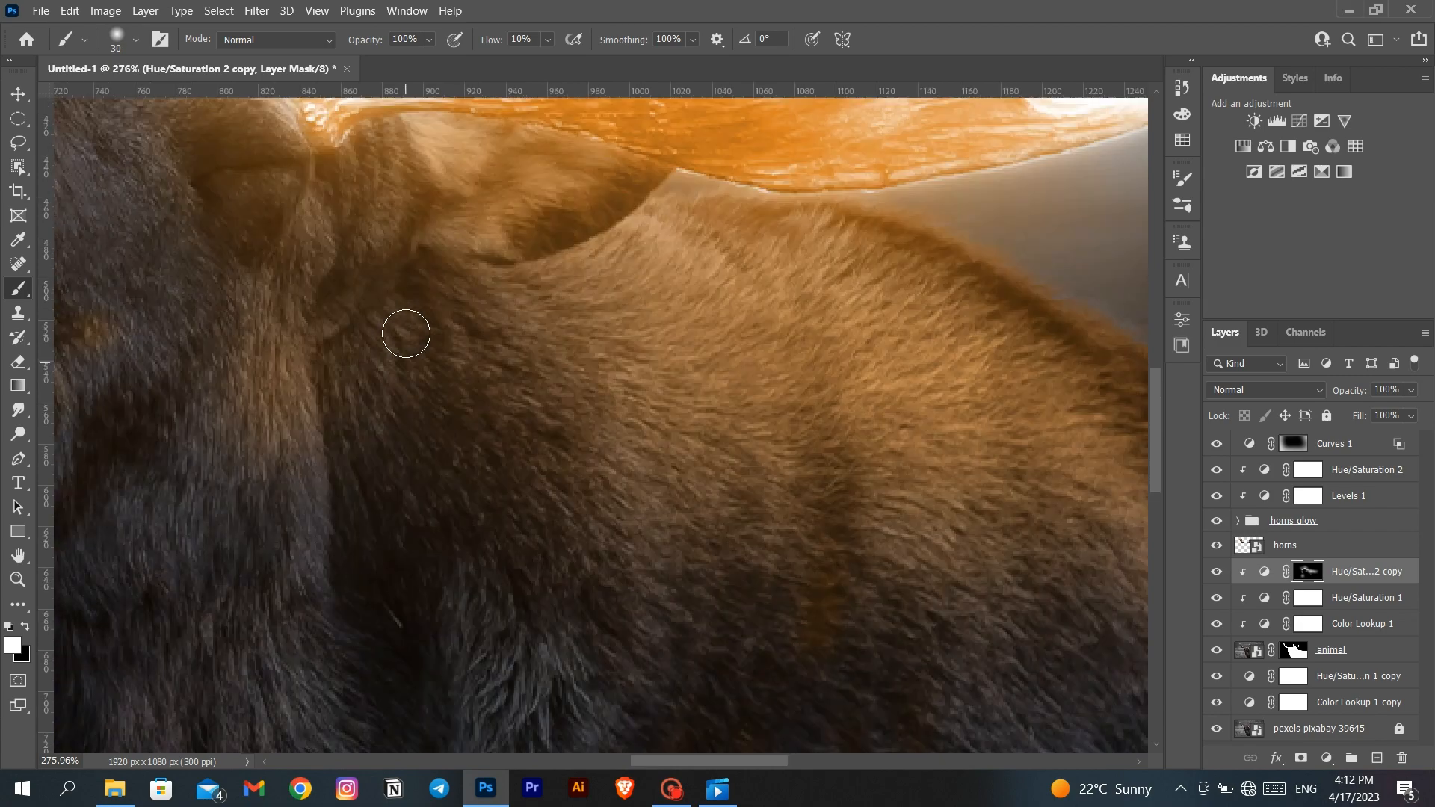
key("ctrl+0")
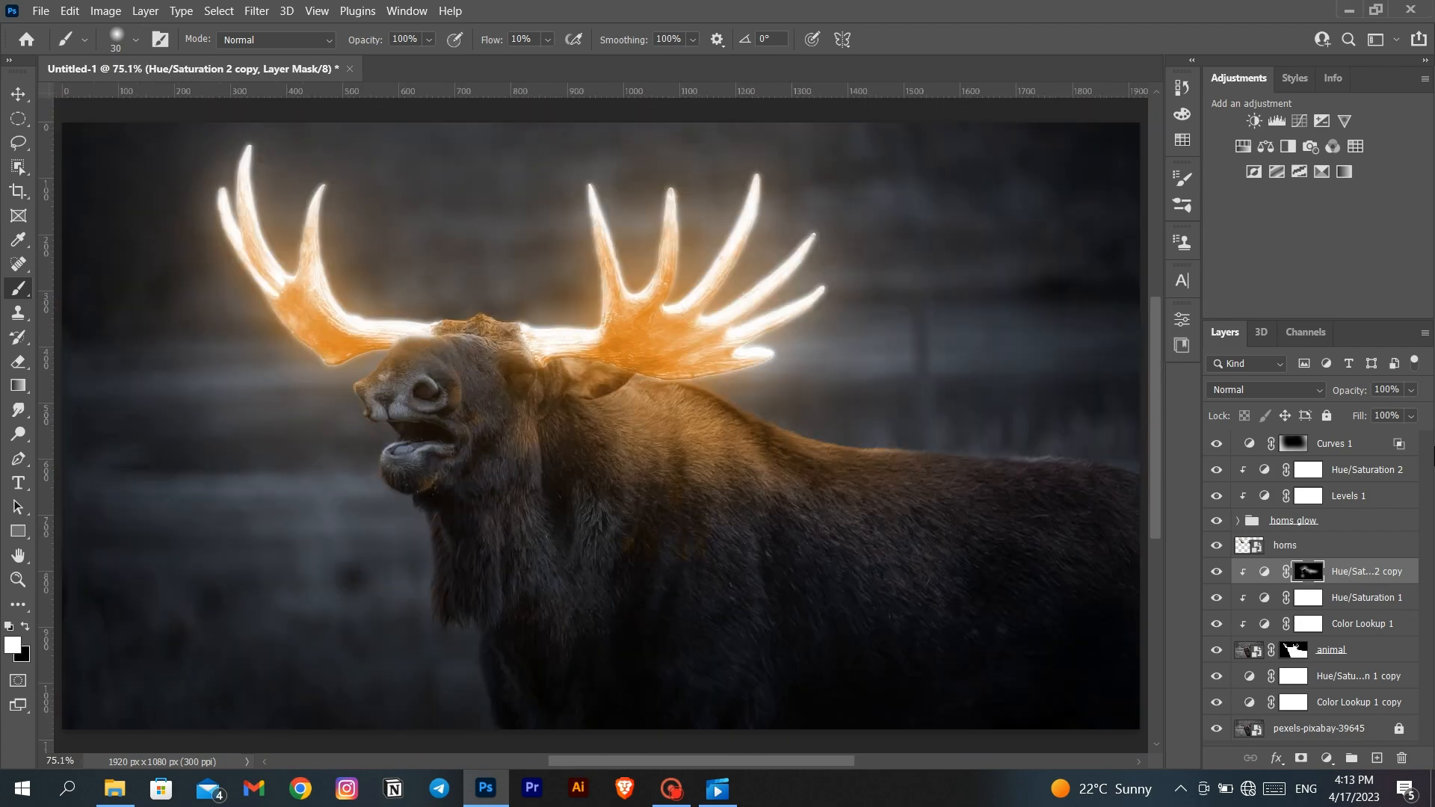
- Duplicate the clipped Hue/Saturation 2 copy layer and fill the new layer's mask with black
right_click(1334, 580)
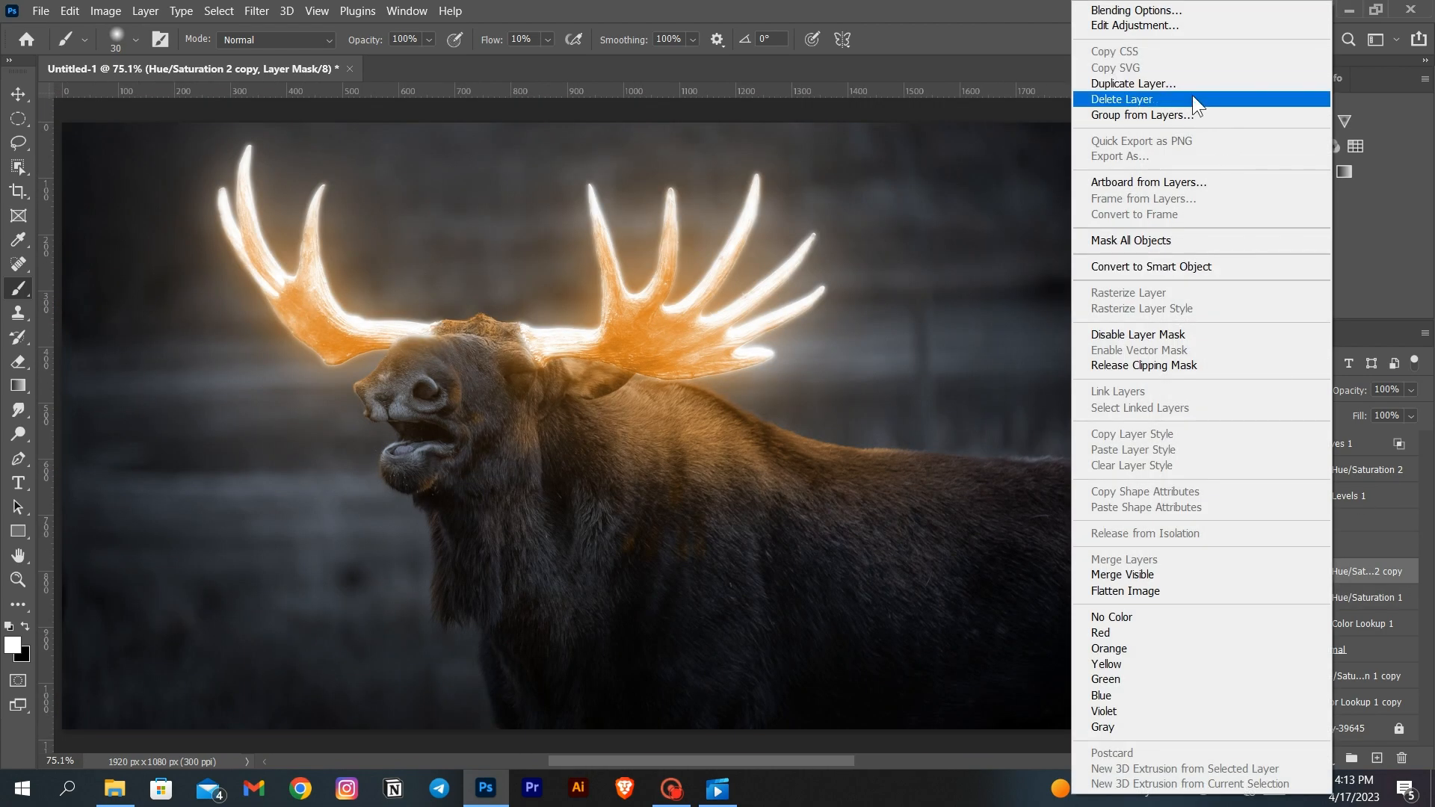
left_click(1174, 83)
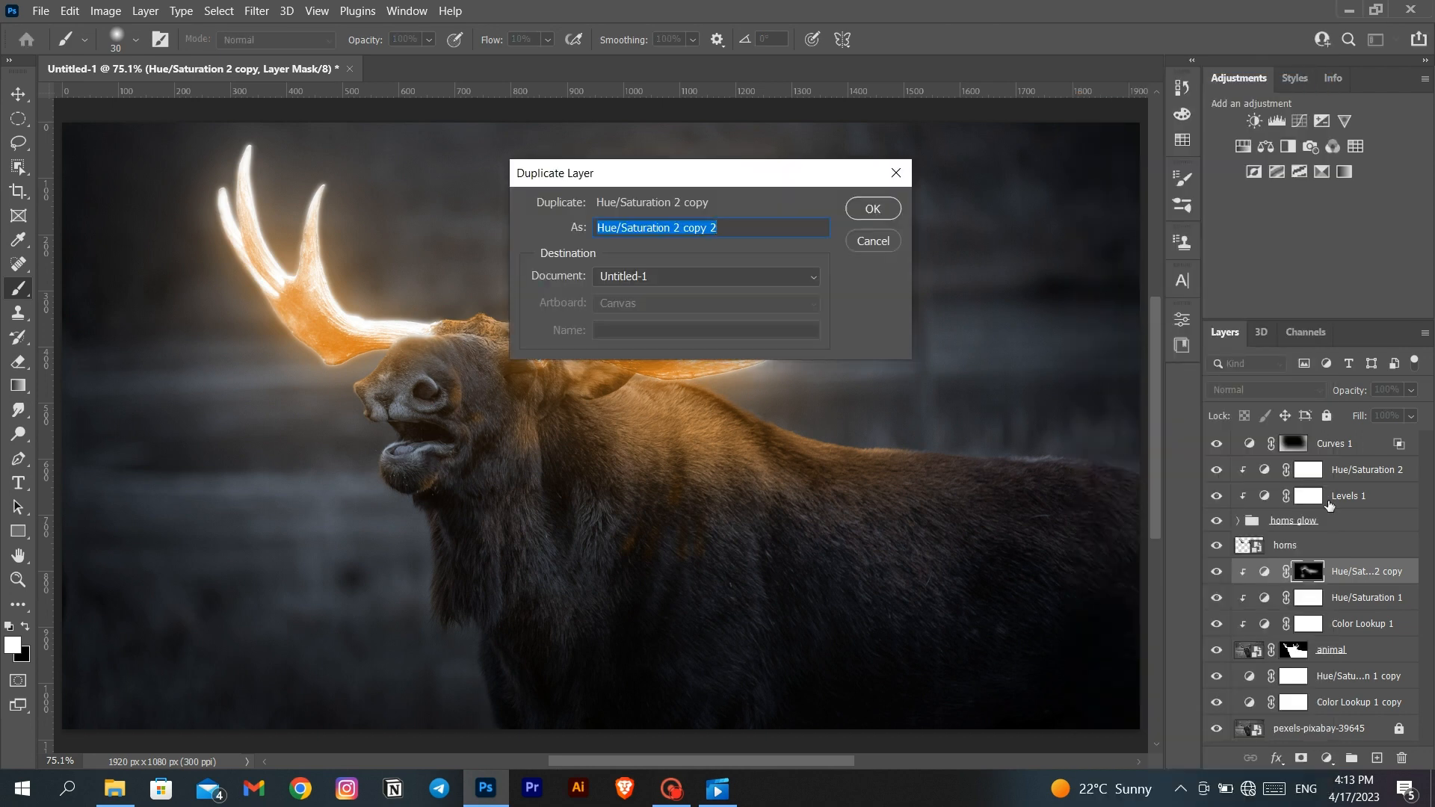
left_click(874, 210)
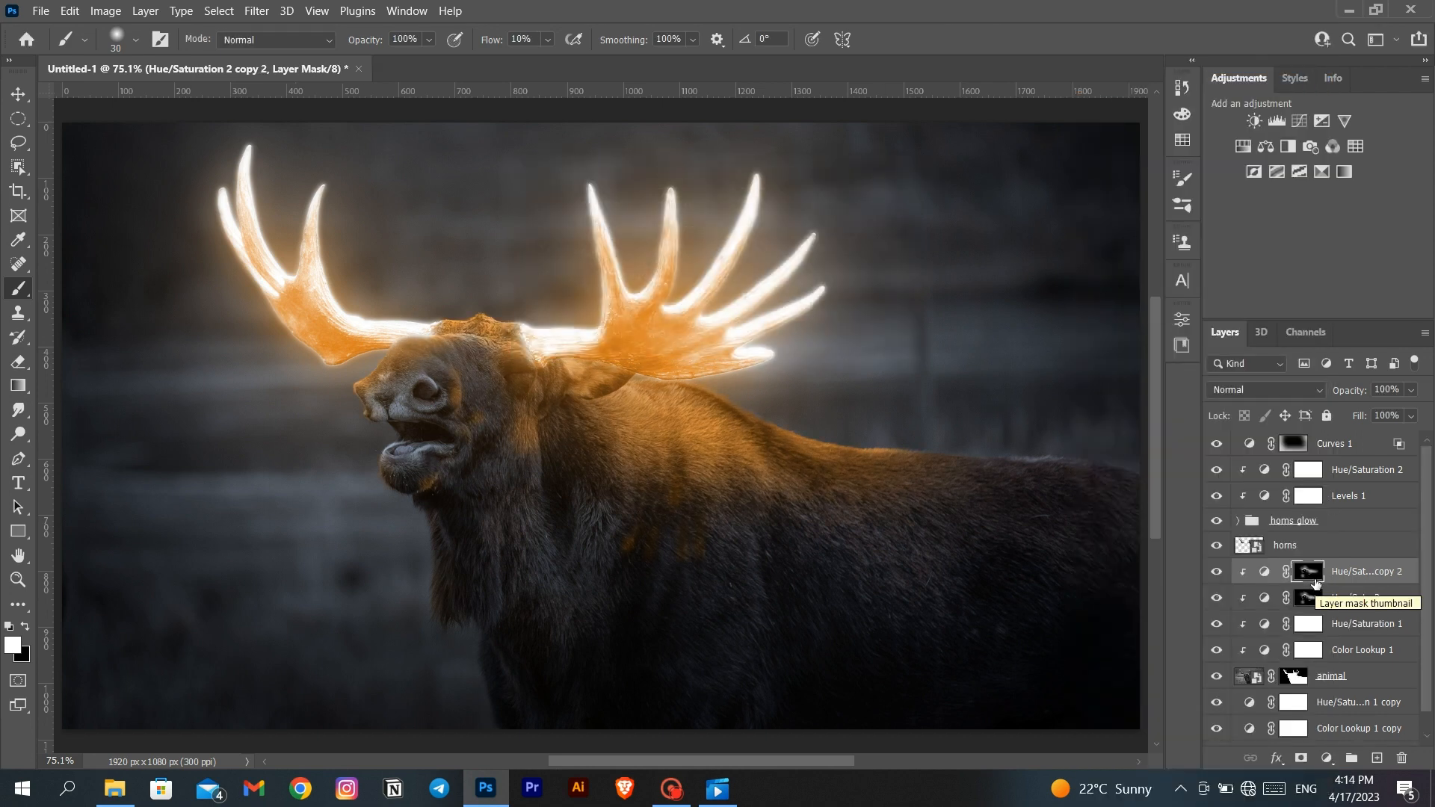
key("ctrl+BackSpace")
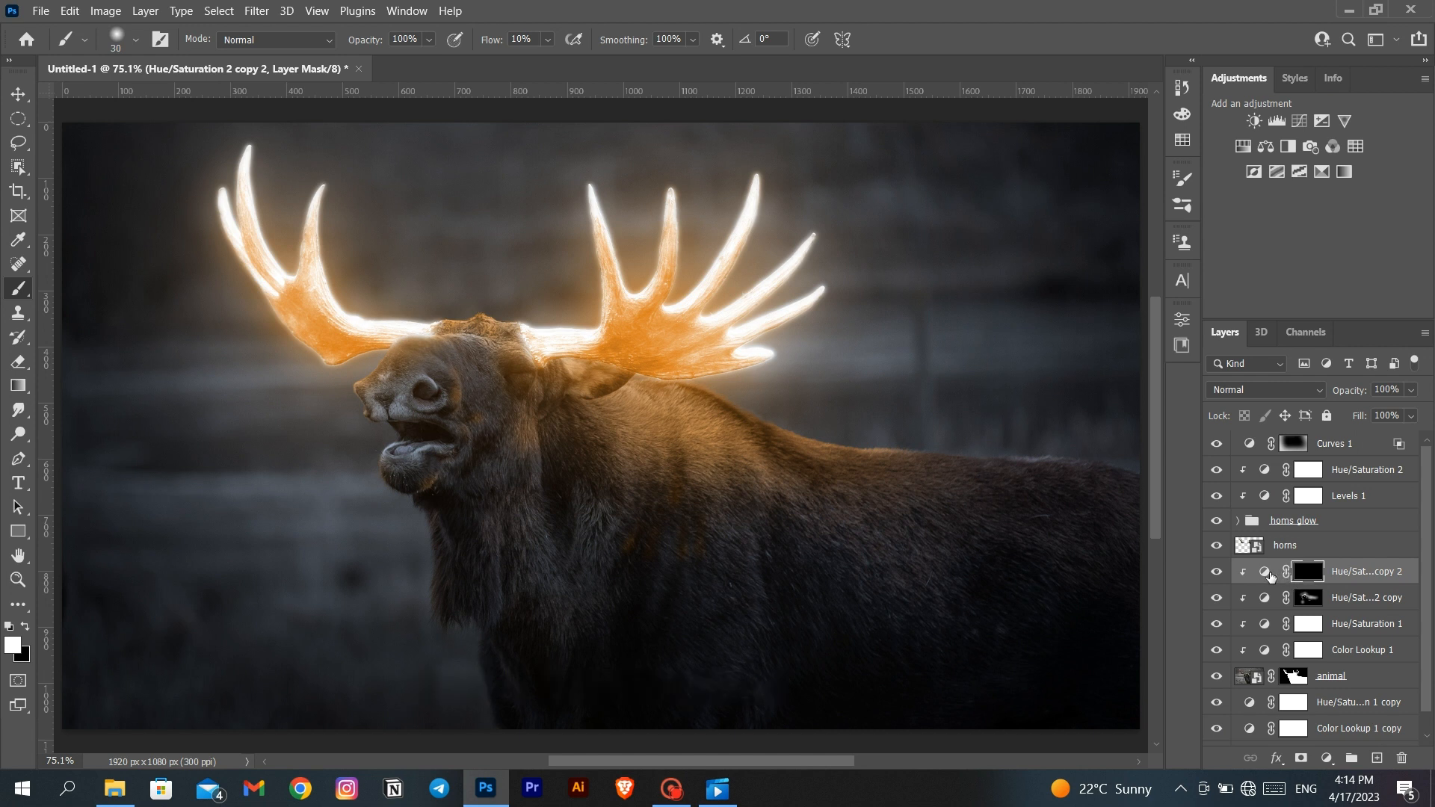
- Check the new duplicate's hue and saturation settings and set its blend mode to Linear Dodge (Add)
double_click(1269, 574)
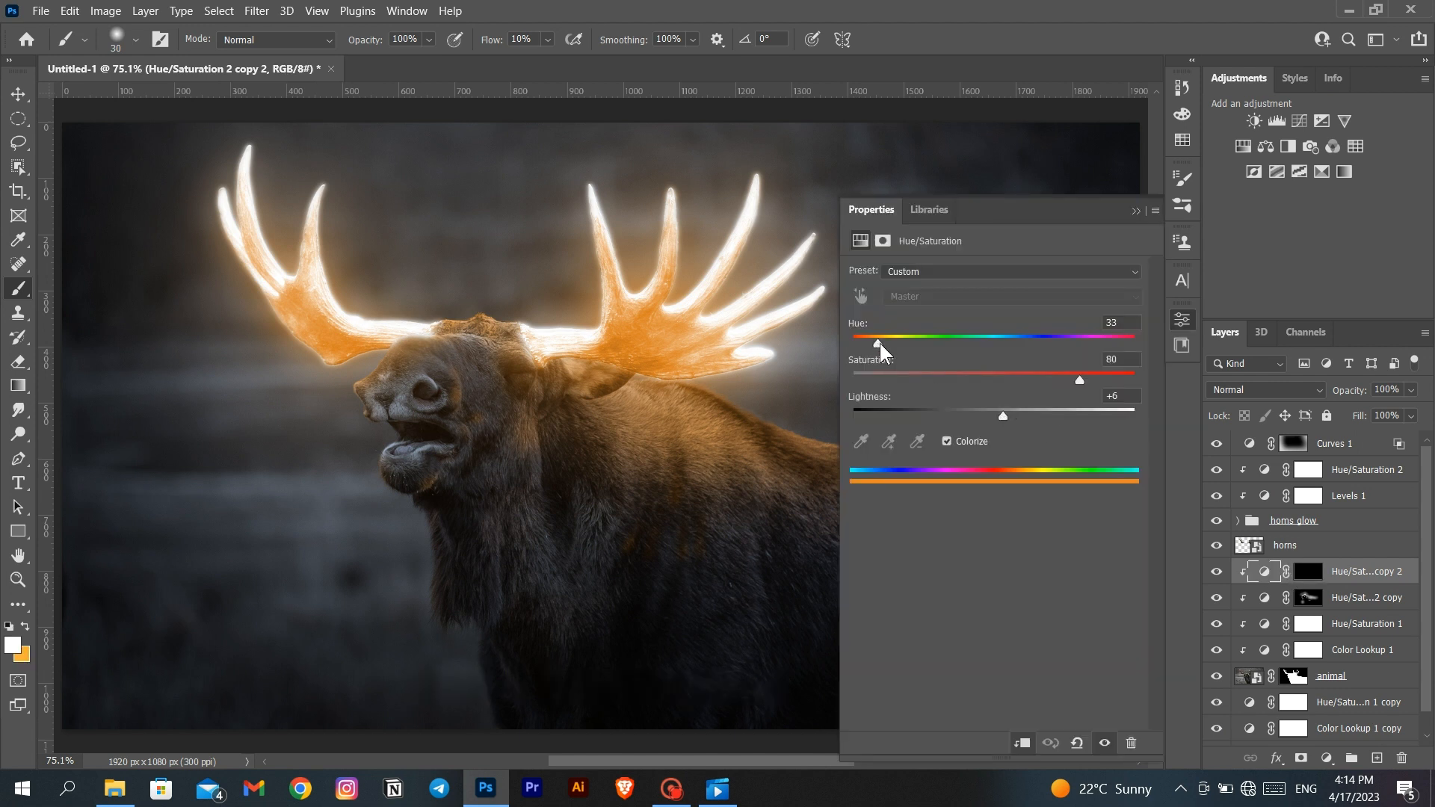
left_click(1134, 211)
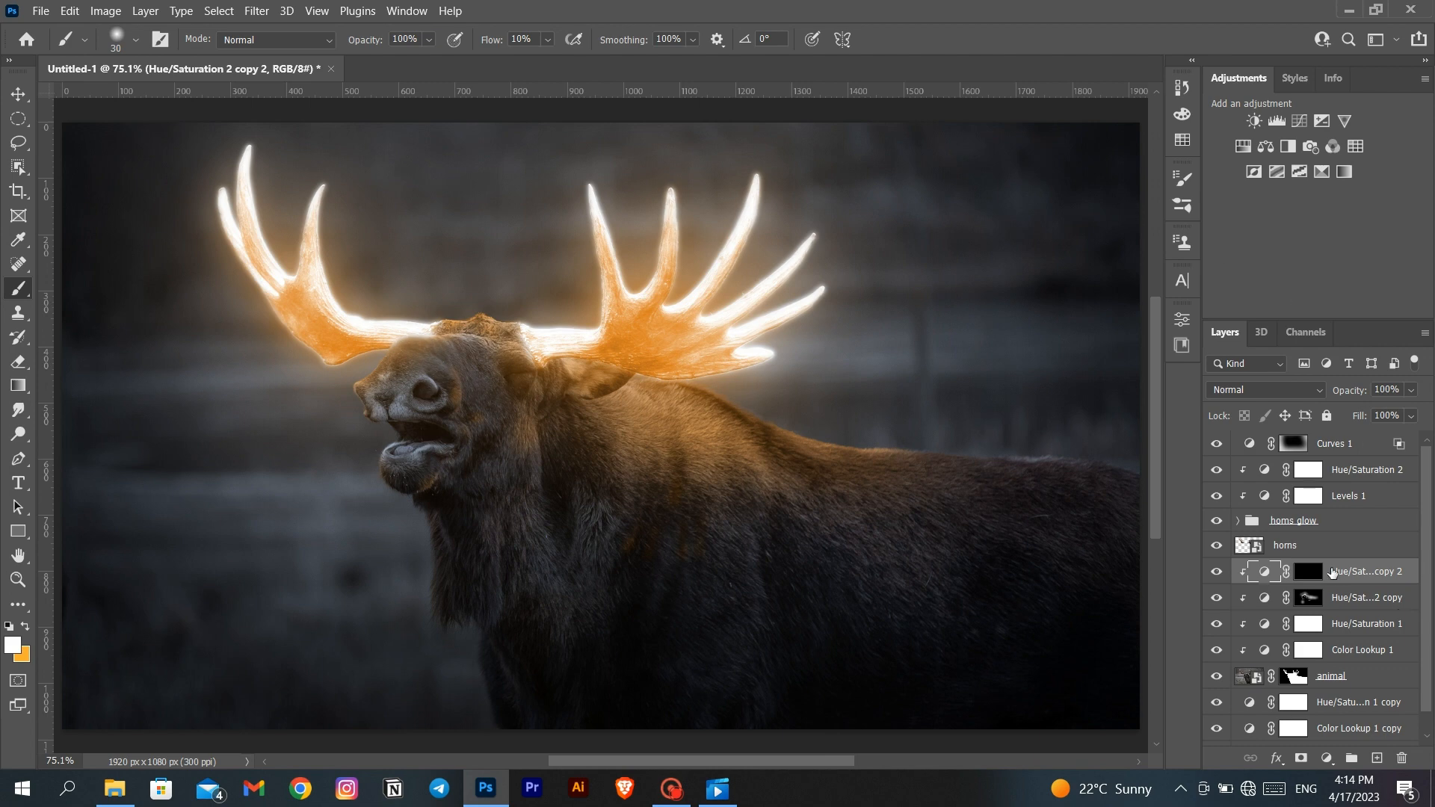
left_click(1287, 384)
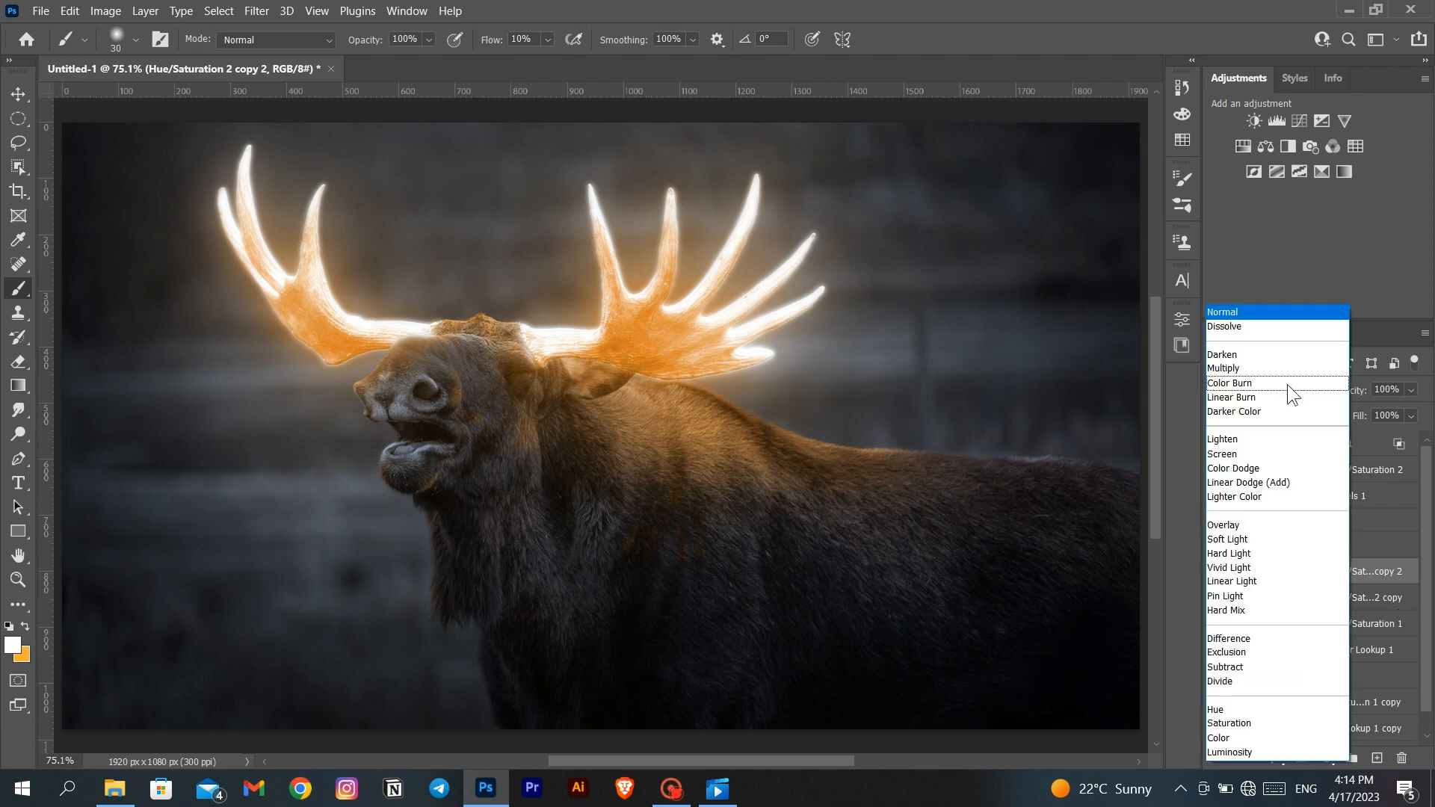
left_click(1288, 485)
- Paint brighter orange light on the head fur along the right antler's base with the 30-pixel white brush
scroll(556, 389, "up", 5)
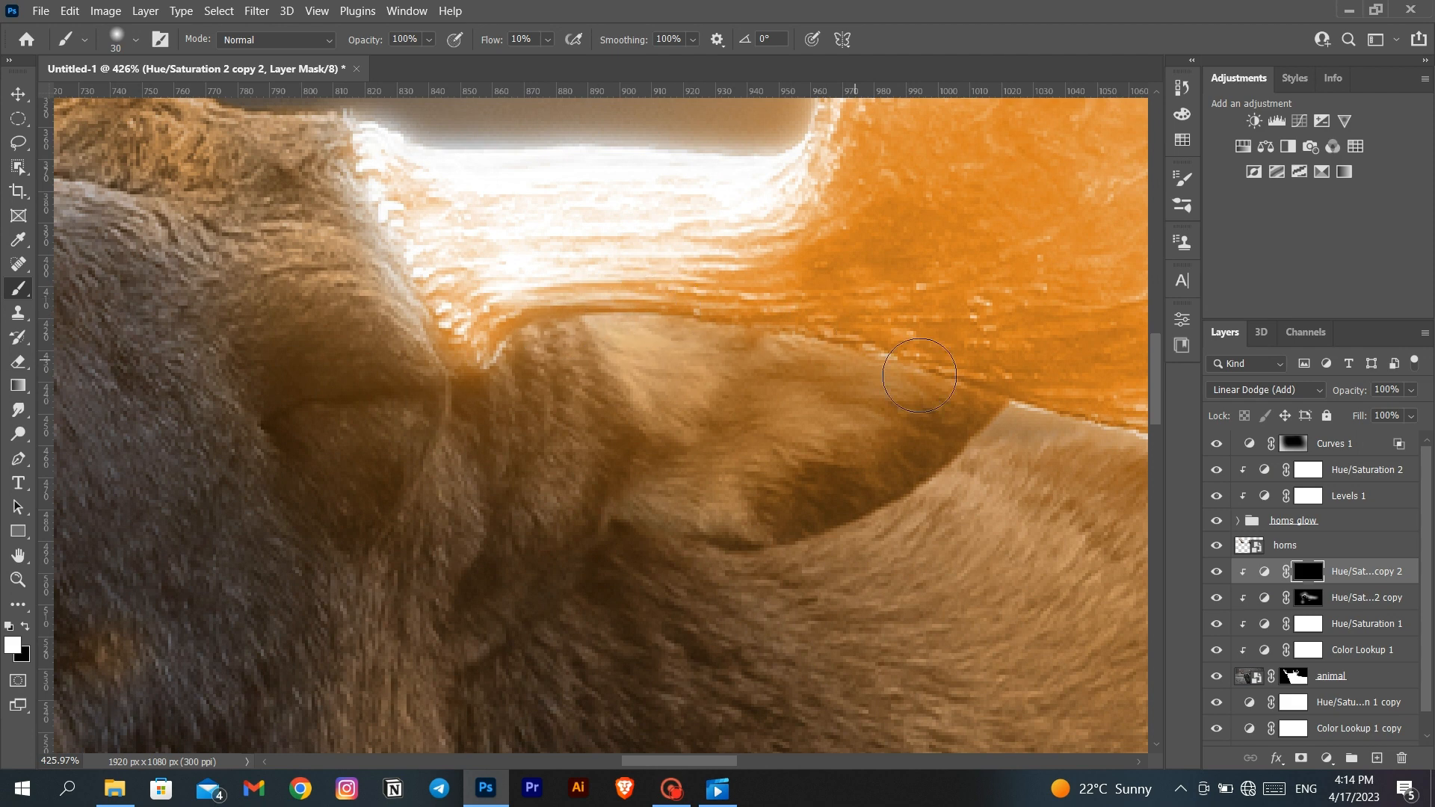
scroll(440, 366, "up", 3)
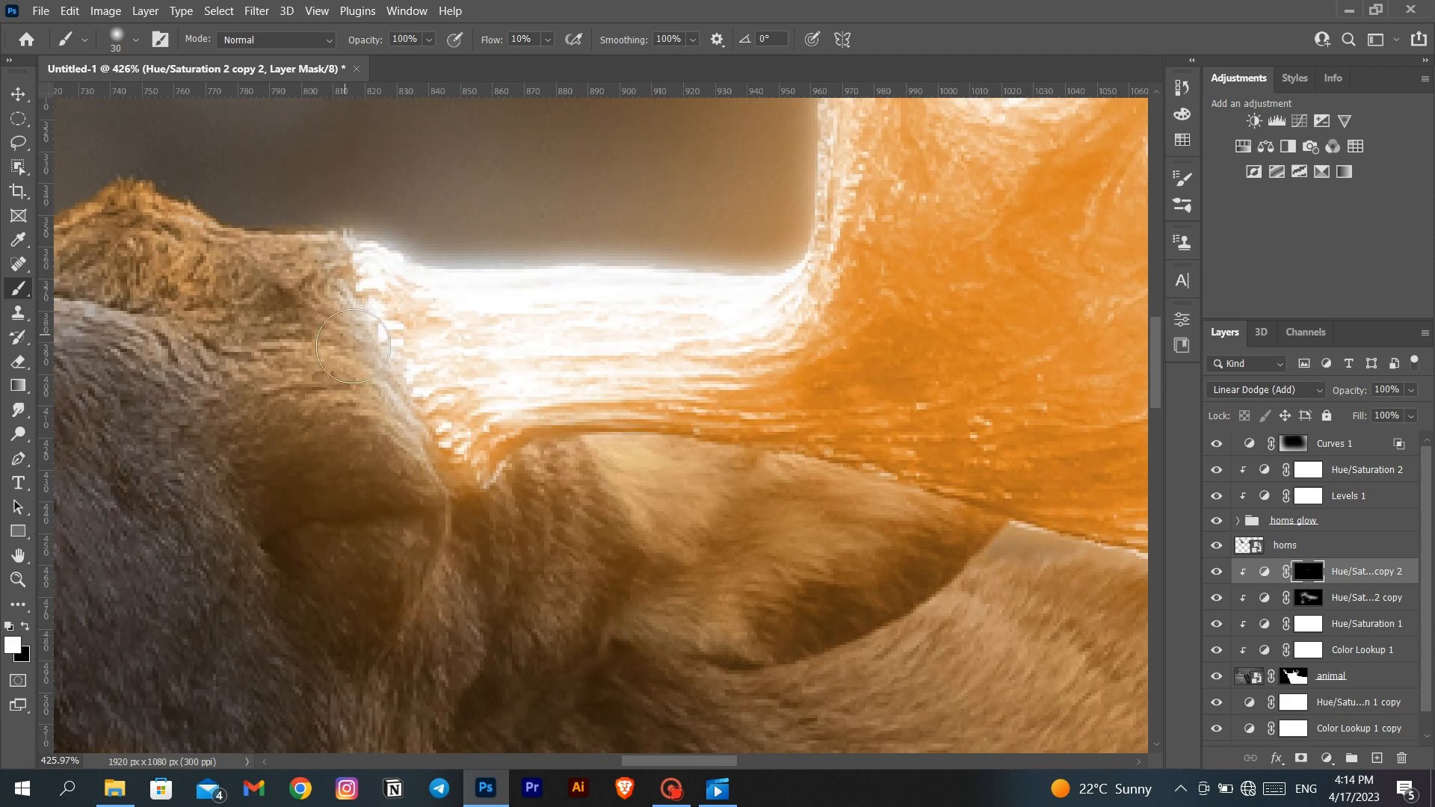
left_click_drag(306, 224, 486, 302)
mouse_move(359, 284)
left_mouse_down()
mouse_move(445, 317)
mouse_move(357, 306)
left_mouse_up()
- Paint brighter orange light on the forehead and head fur along the left antler's base with the 30-pixel brush
scroll(288, 264, "left", 5)
left_click_drag(233, 424, 334, 278)
left_click_drag(213, 314, 304, 227)
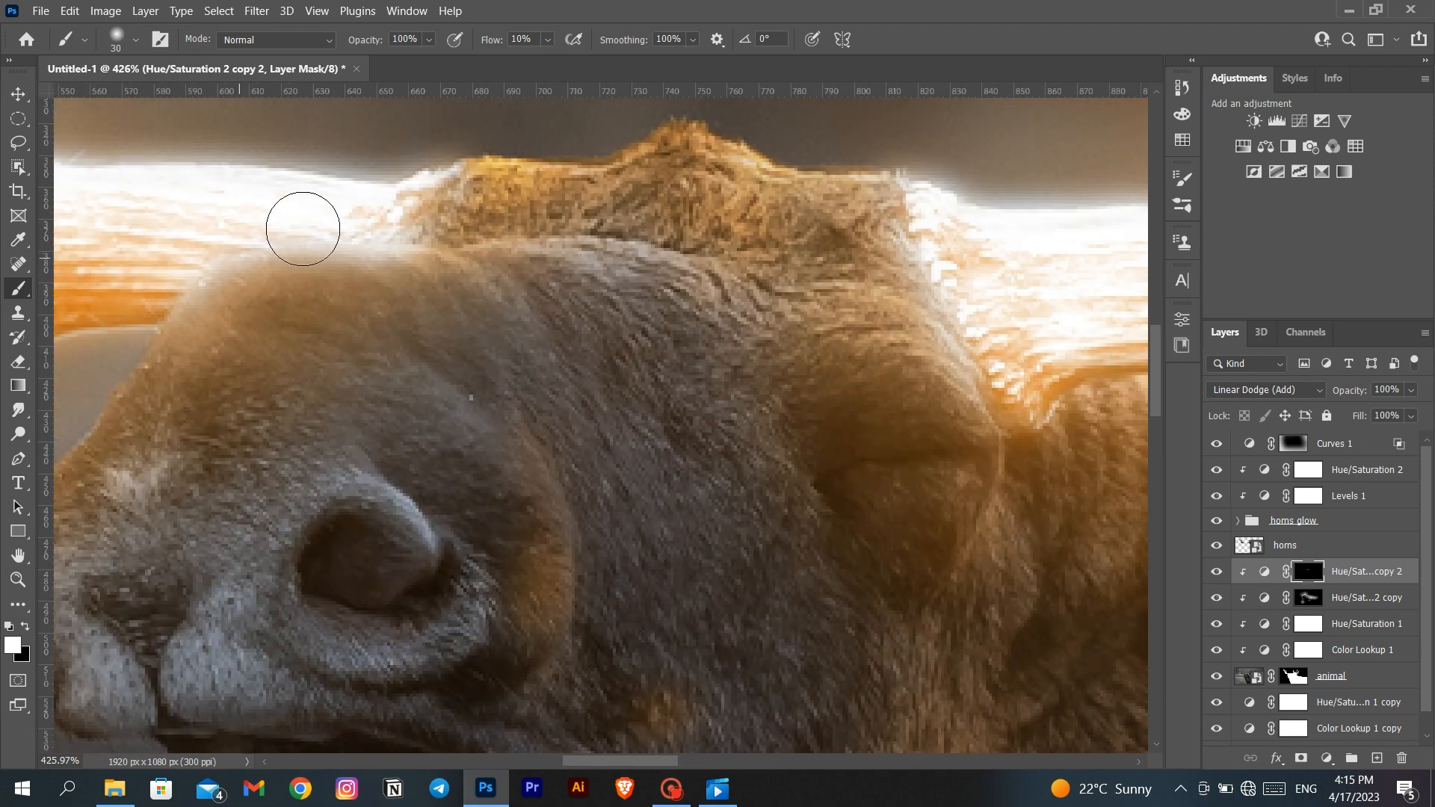
- Paint soft orange light on the cheek, mouth corner, tongue and chin with the 15-pixel white brush
mouse_move(541, 379)
left_mouse_down()
mouse_move(471, 168)
mouse_move(410, 167)
left_mouse_up()
key("bracketleft")
key("bracketleft")
key("bracketleft")
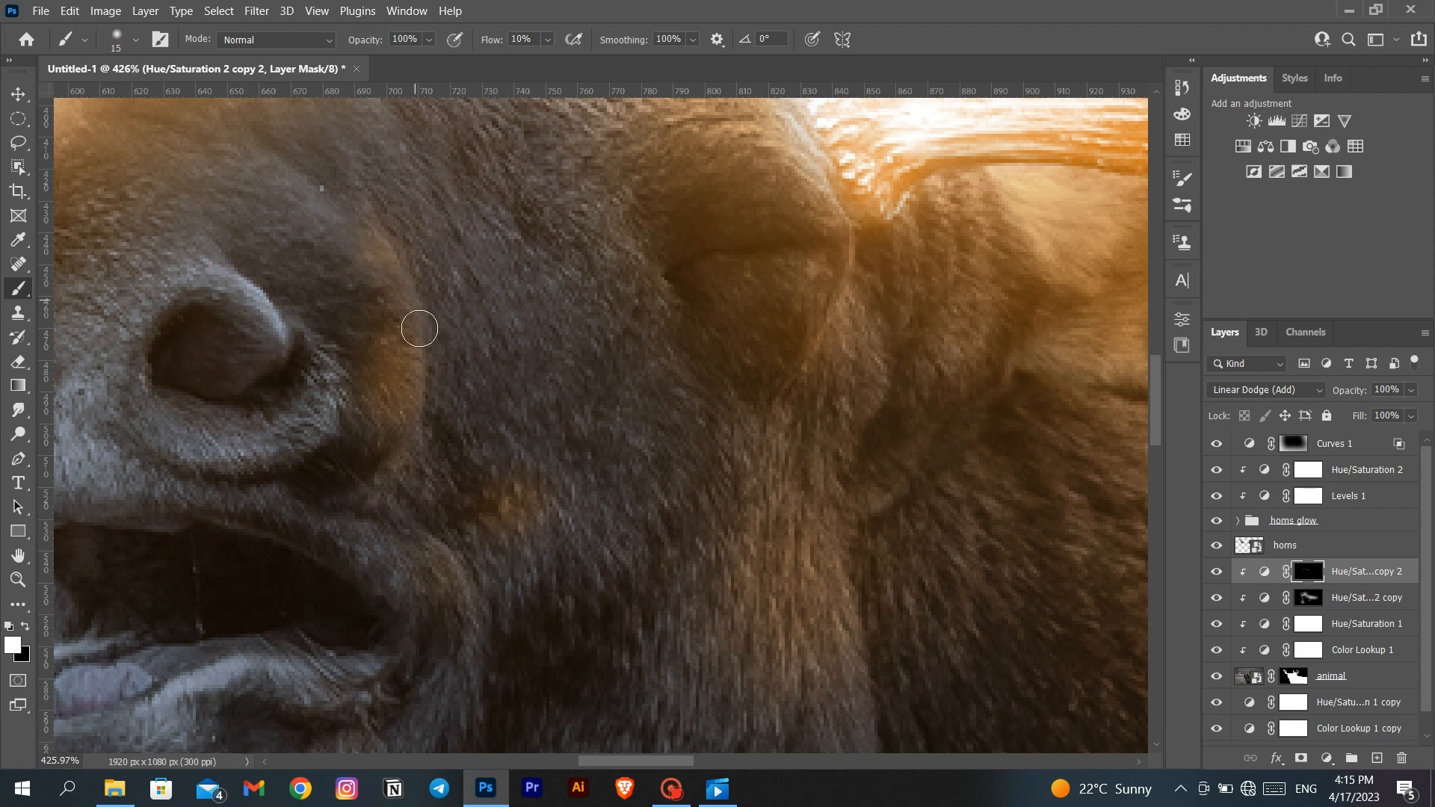
scroll(444, 428, "down", 2)
scroll(441, 541, "left", 2)
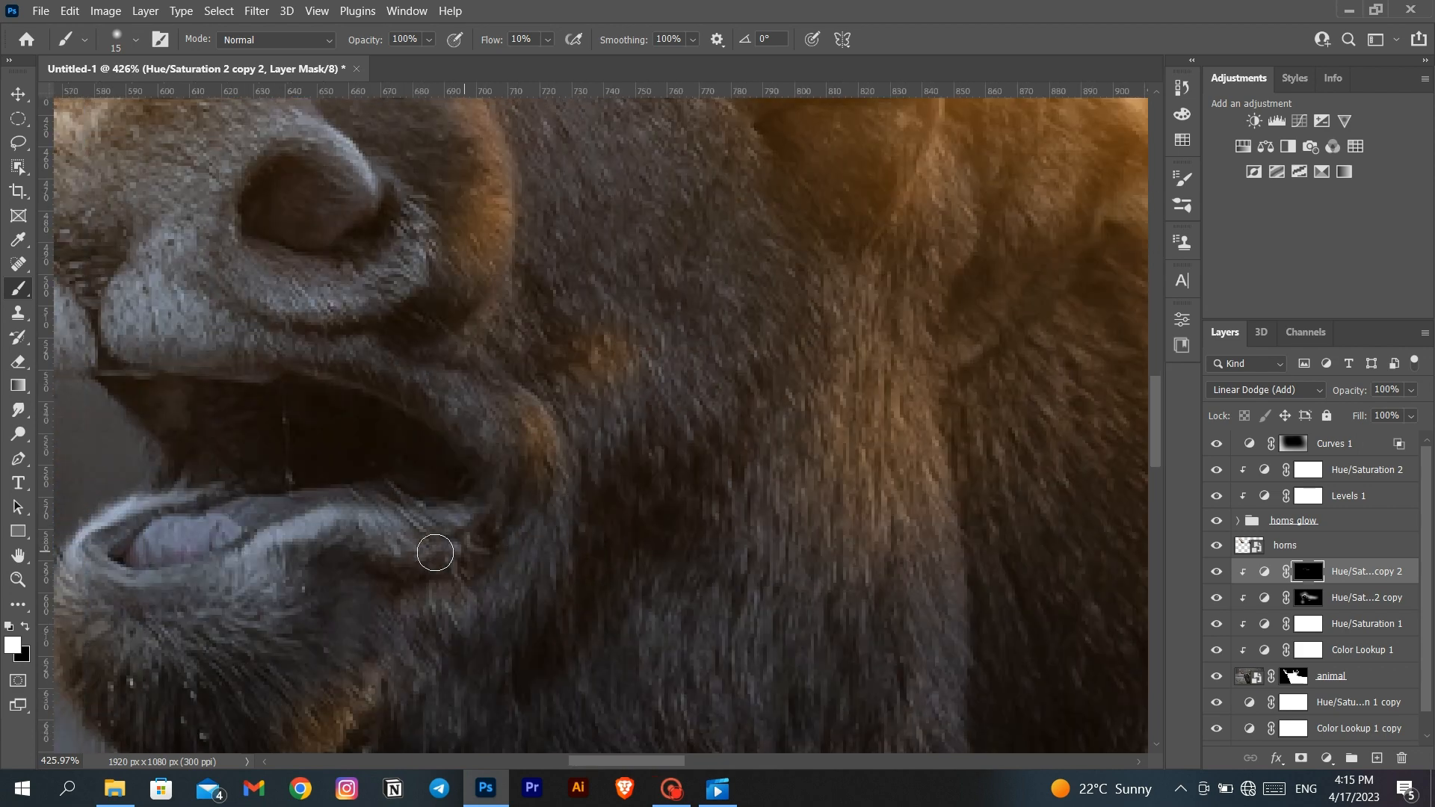
scroll(396, 508, "down", 3)
scroll(314, 486, "up", 3)
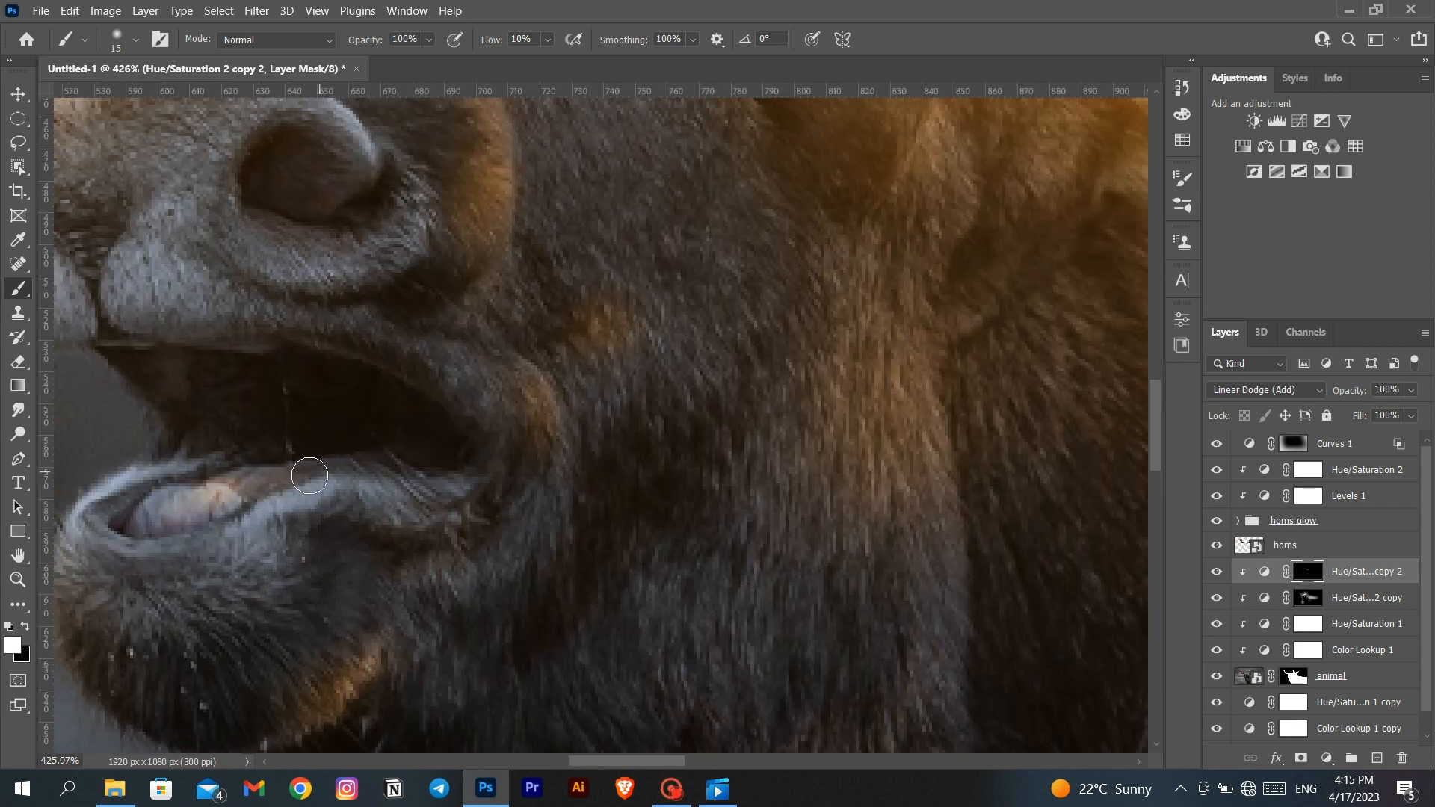
scroll(299, 497, "left", 3)
scroll(334, 743, "up", 5)
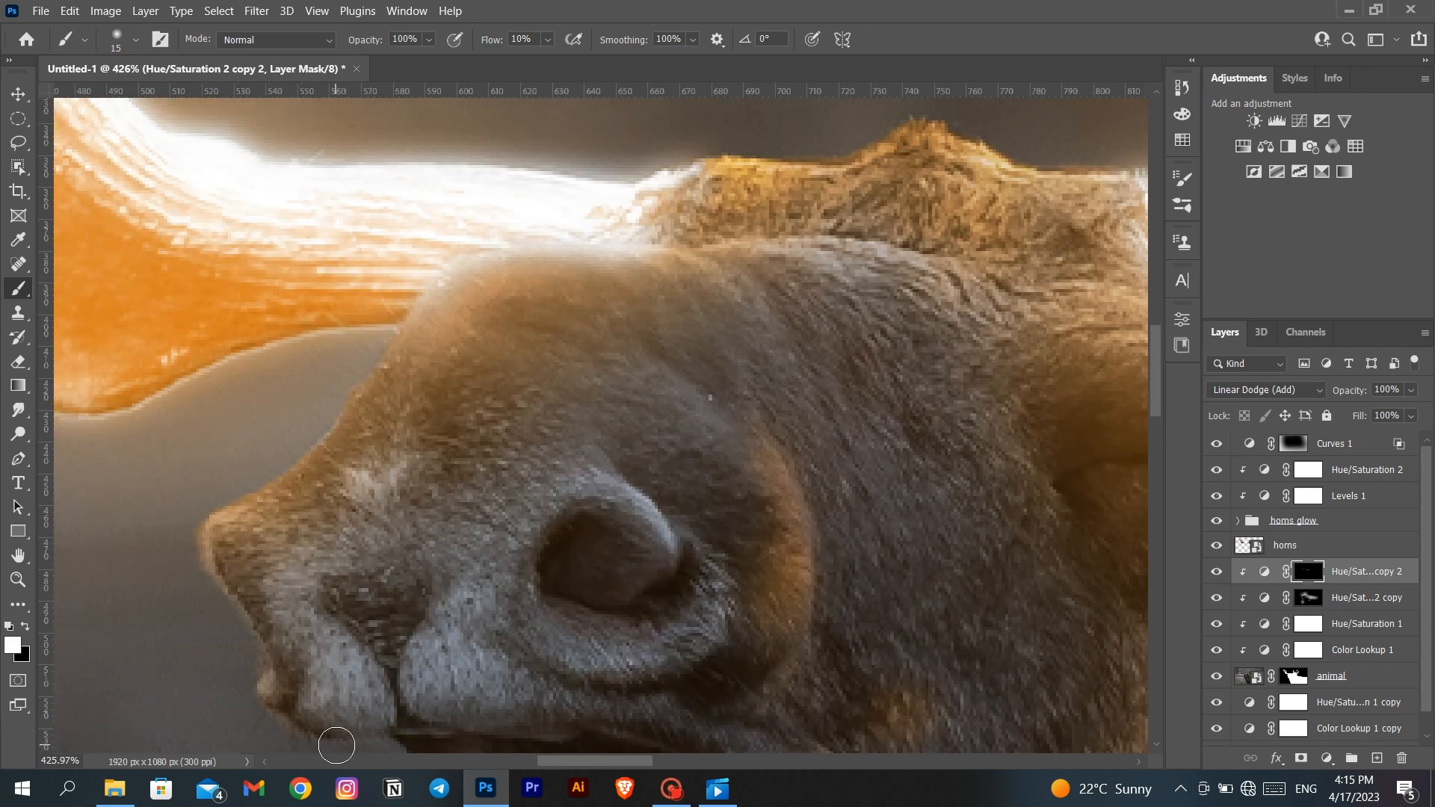
key("ctrl+0")
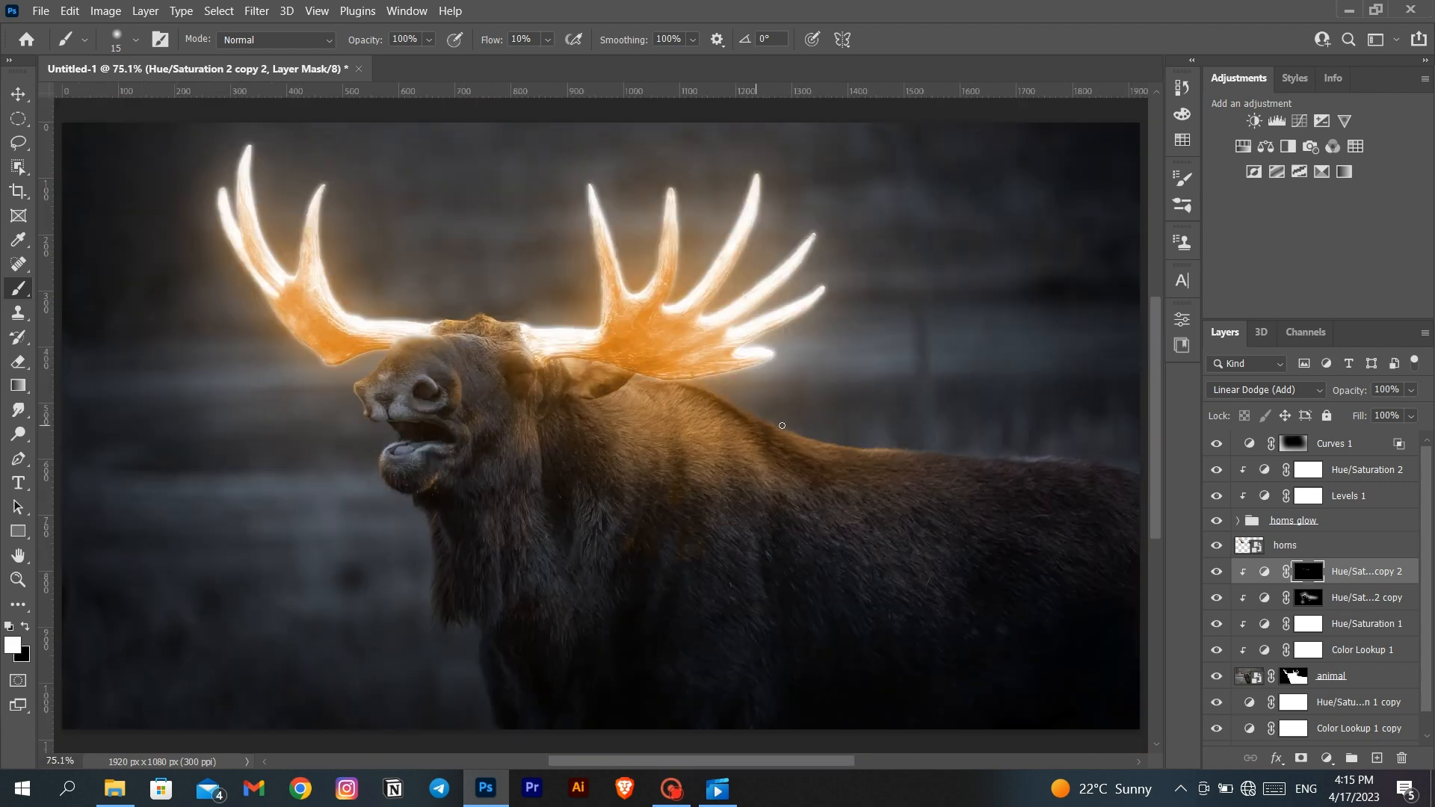
- Paint faint orange light over the moose's body with a 400-pixel brush, and compare the Hue/Saturation 2 copy 2 layer off and on
key("bracketright")
key("bracketright")
key("bracketright")
key("bracketright")
key("bracketright")
key("bracketright")
key("bracketright")
key("bracketright")
key("bracketright")
key("bracketright")
key("bracketright")
key("bracketright")
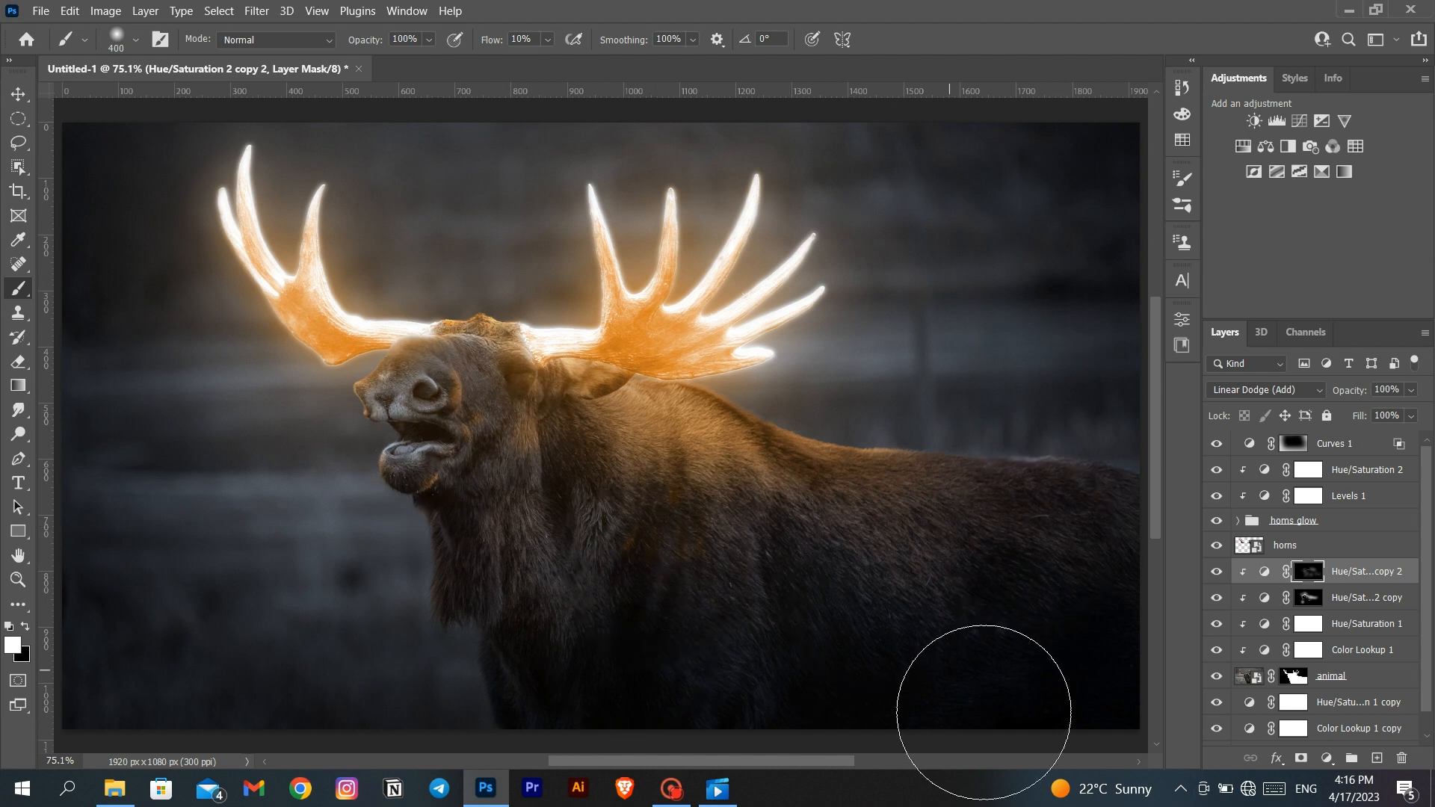
left_click(1215, 576)
left_click(1215, 575)
left_click(1215, 575)
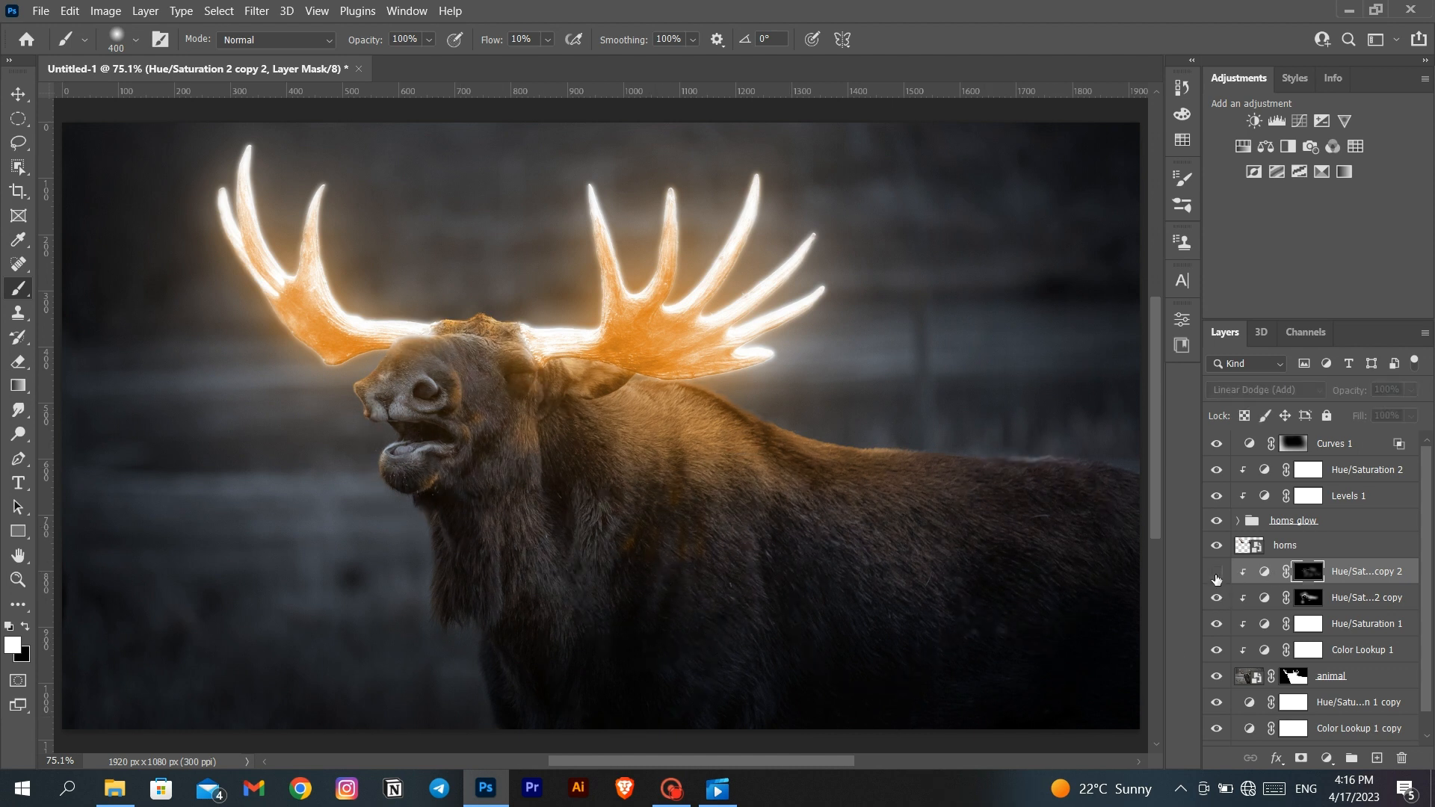
left_click(1215, 575)
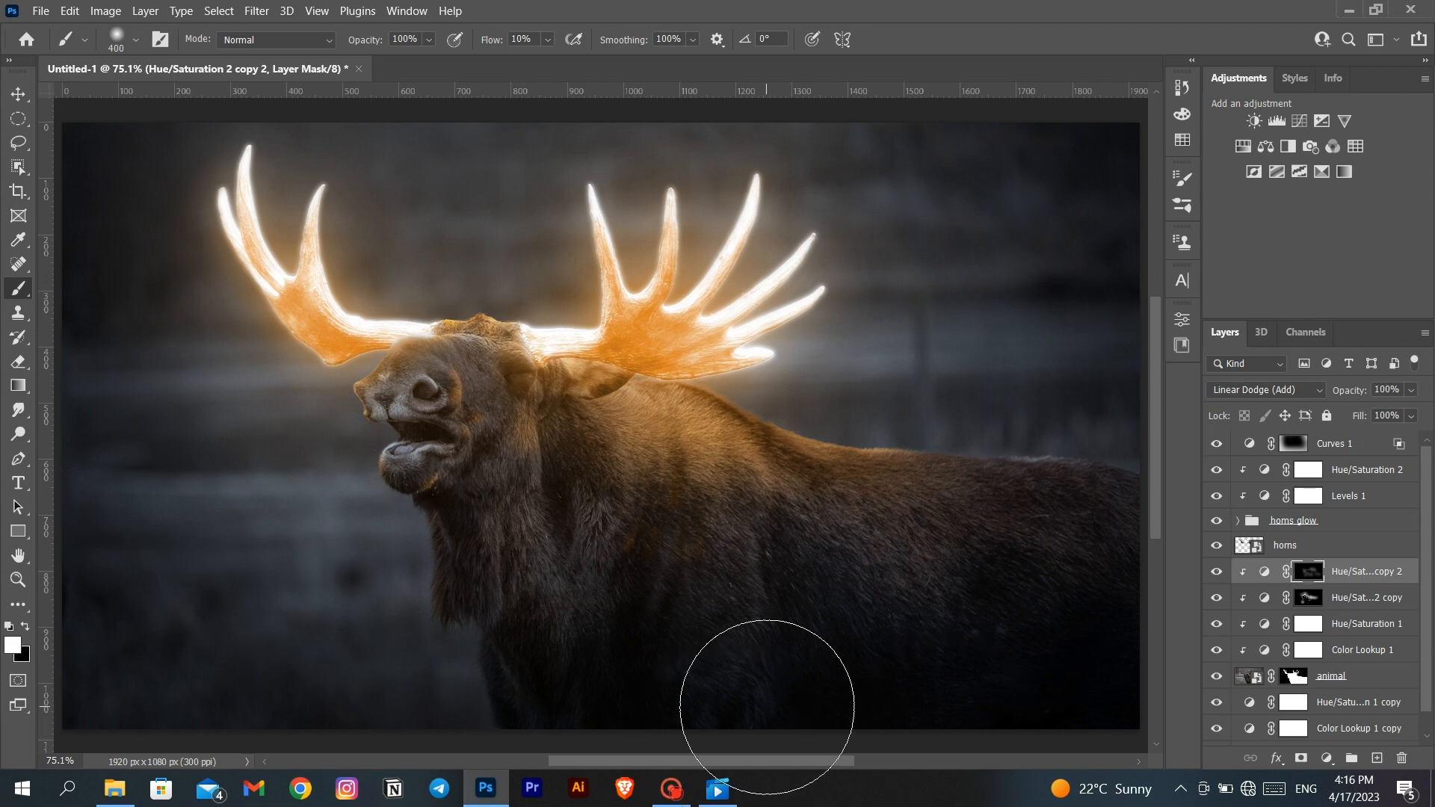
- Split the black This Layer slider in Blend If for the Hue/Saturation 2 copy layer to soften its effect in the shadows
double_click(1403, 596)
double_click(1410, 598)
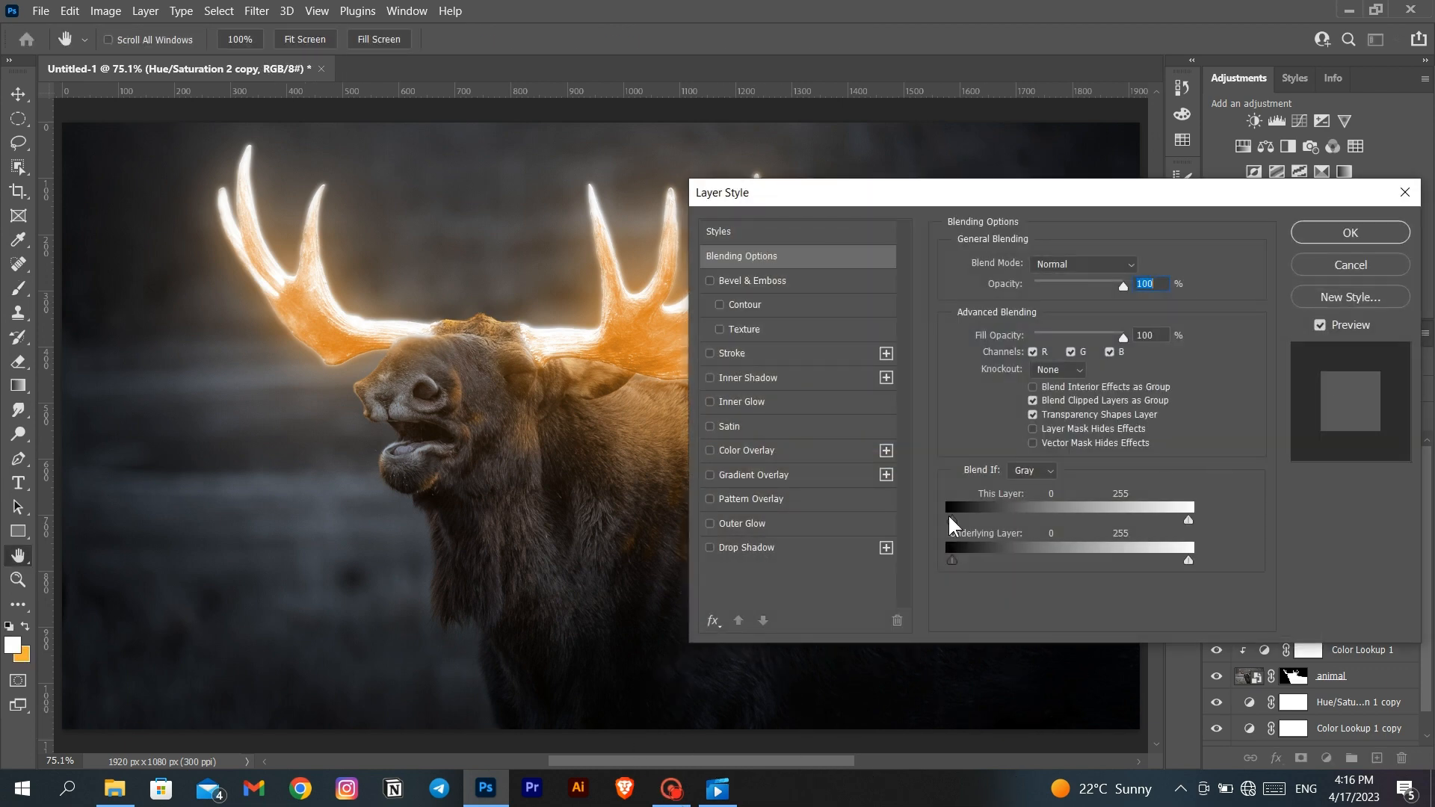
left_click_drag(951, 520, 998, 523)
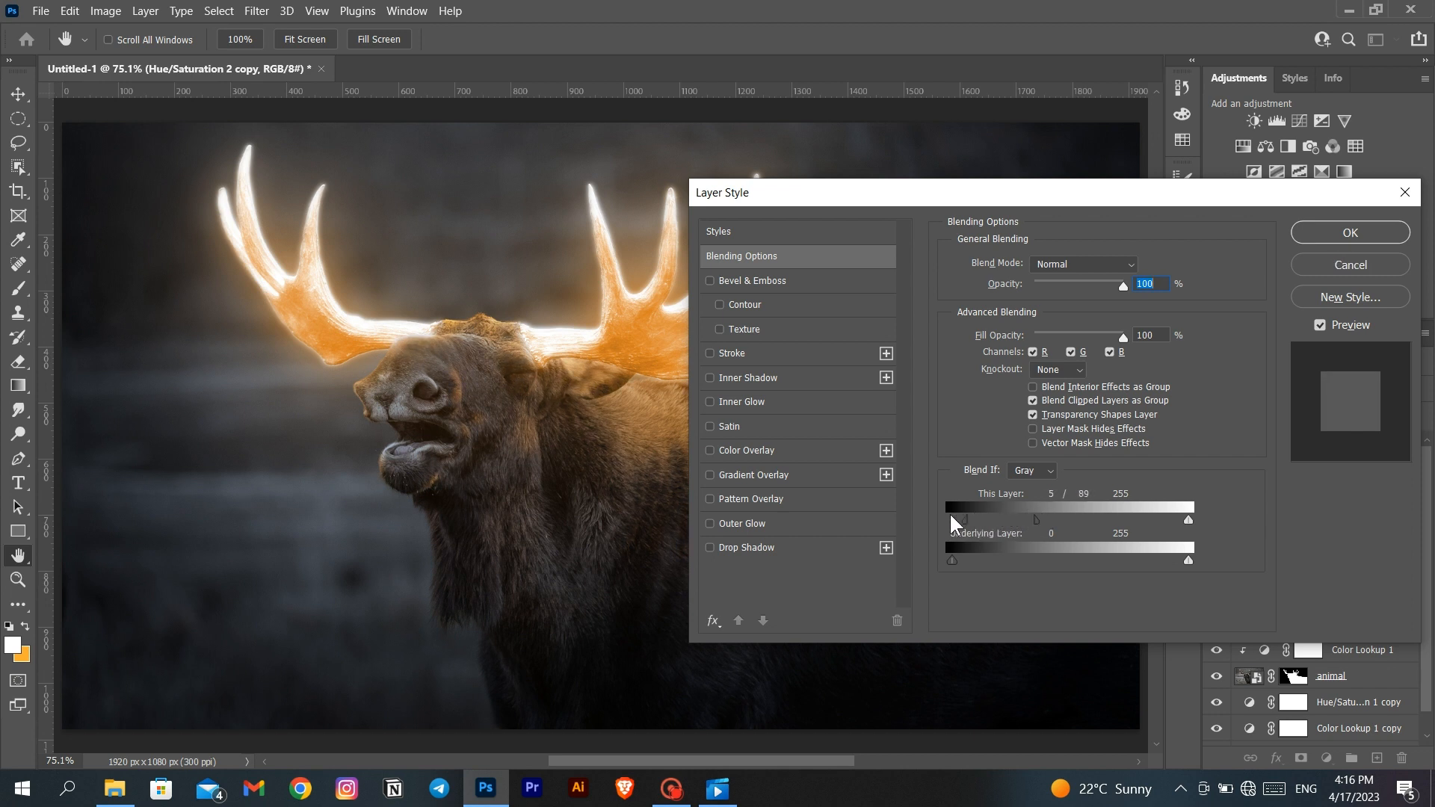
left_click(1325, 224)
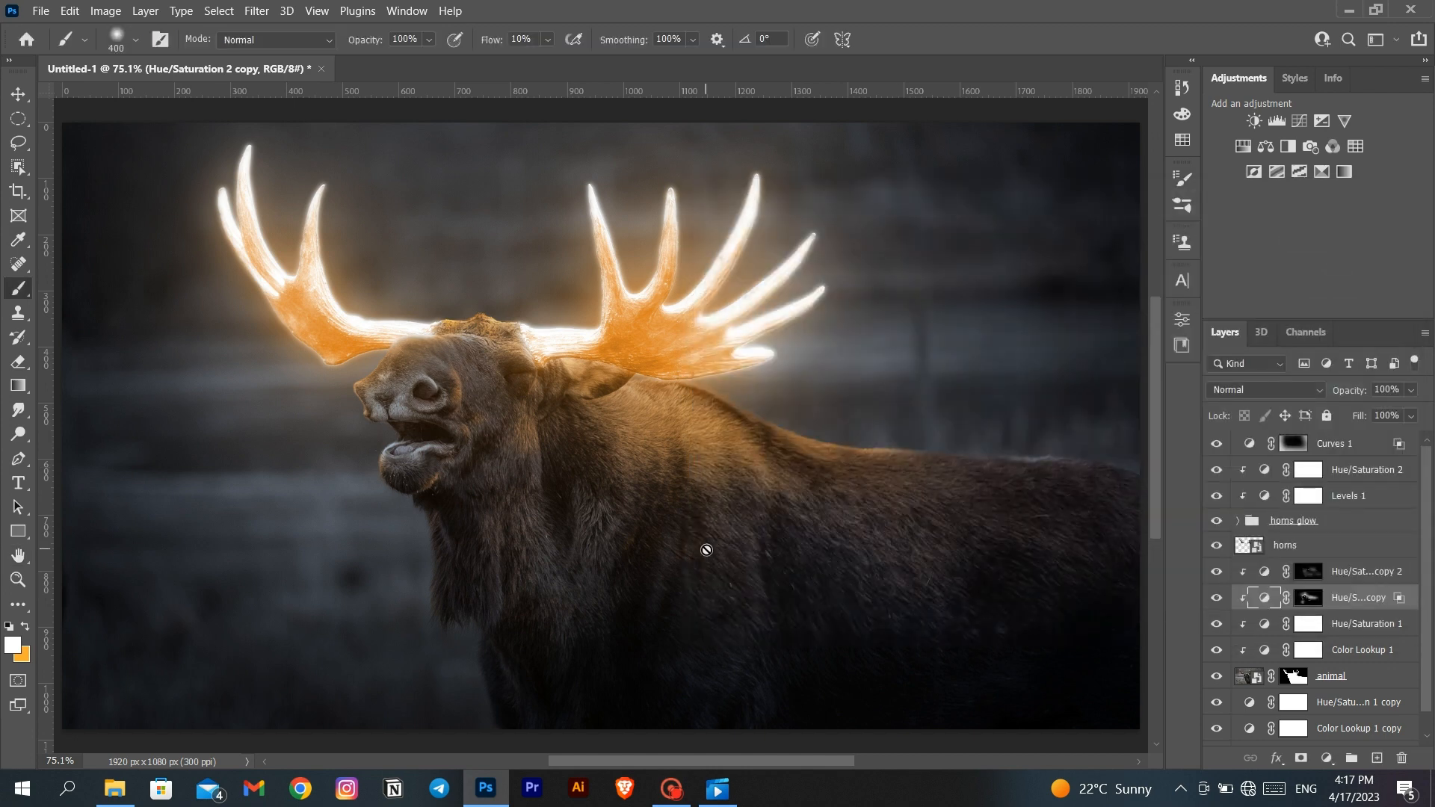
- Adjust the black This Layer slider in Blend If for the Hue/Saturation 2 copy 2 layer
double_click(1390, 579)
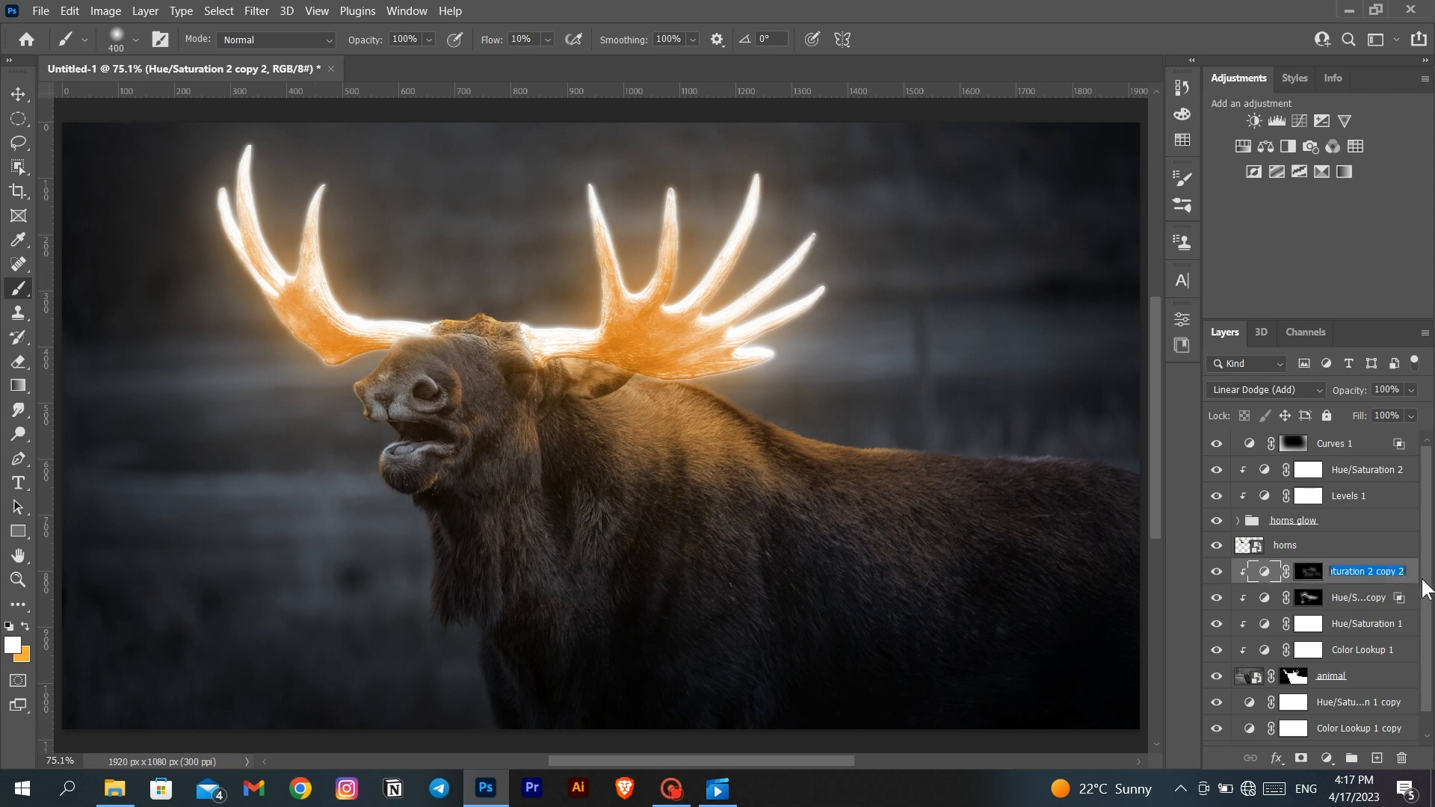
double_click(1419, 578)
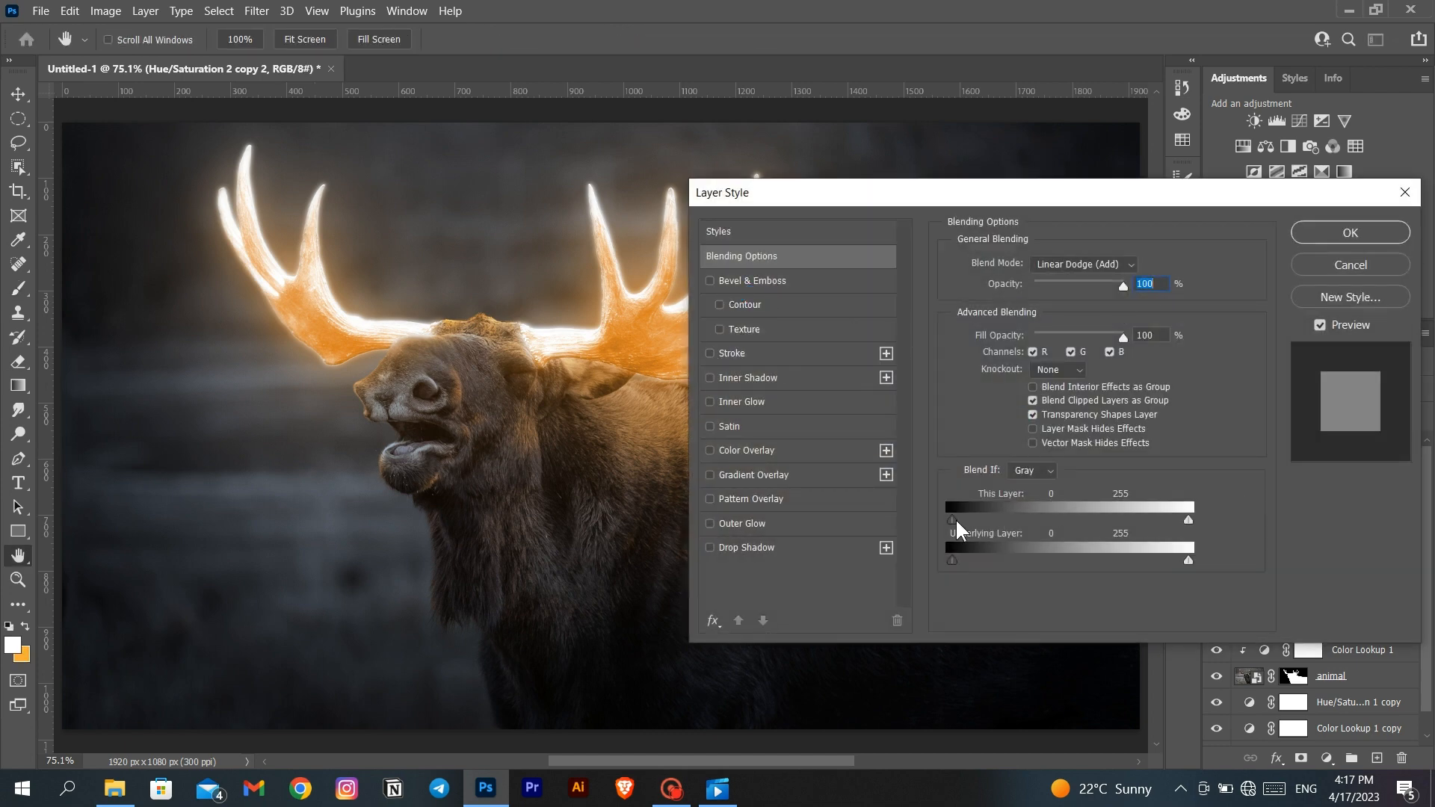
left_click_drag(964, 524, 994, 525)
left_click(1345, 232)
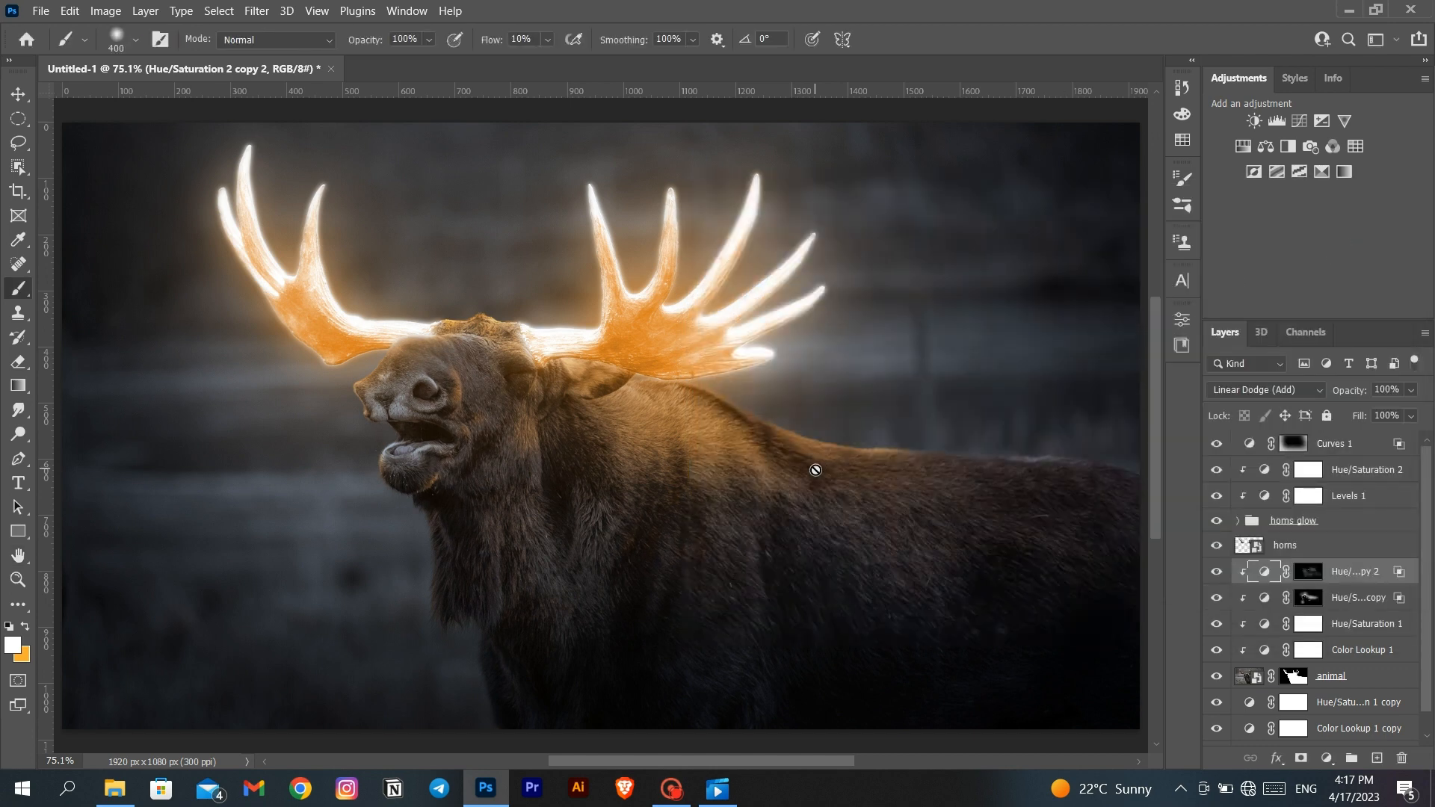
- Paint stronger orange light along the shoulder and upper back on the copy 2 layer's mask, using a 250-pixel brush at 50% flow
left_click(1309, 571)
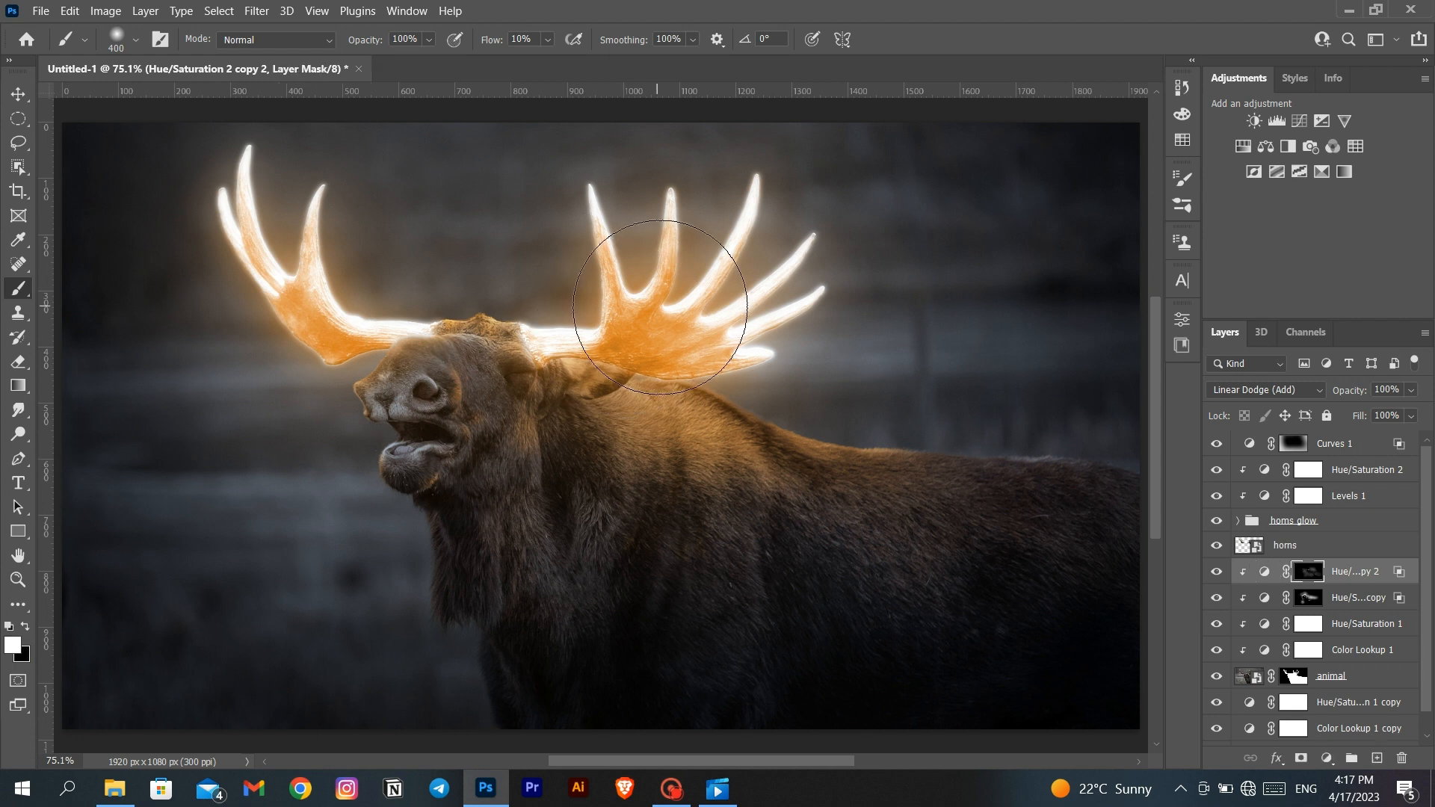
key("bracketleft")
key("bracketleft")
key("Return")
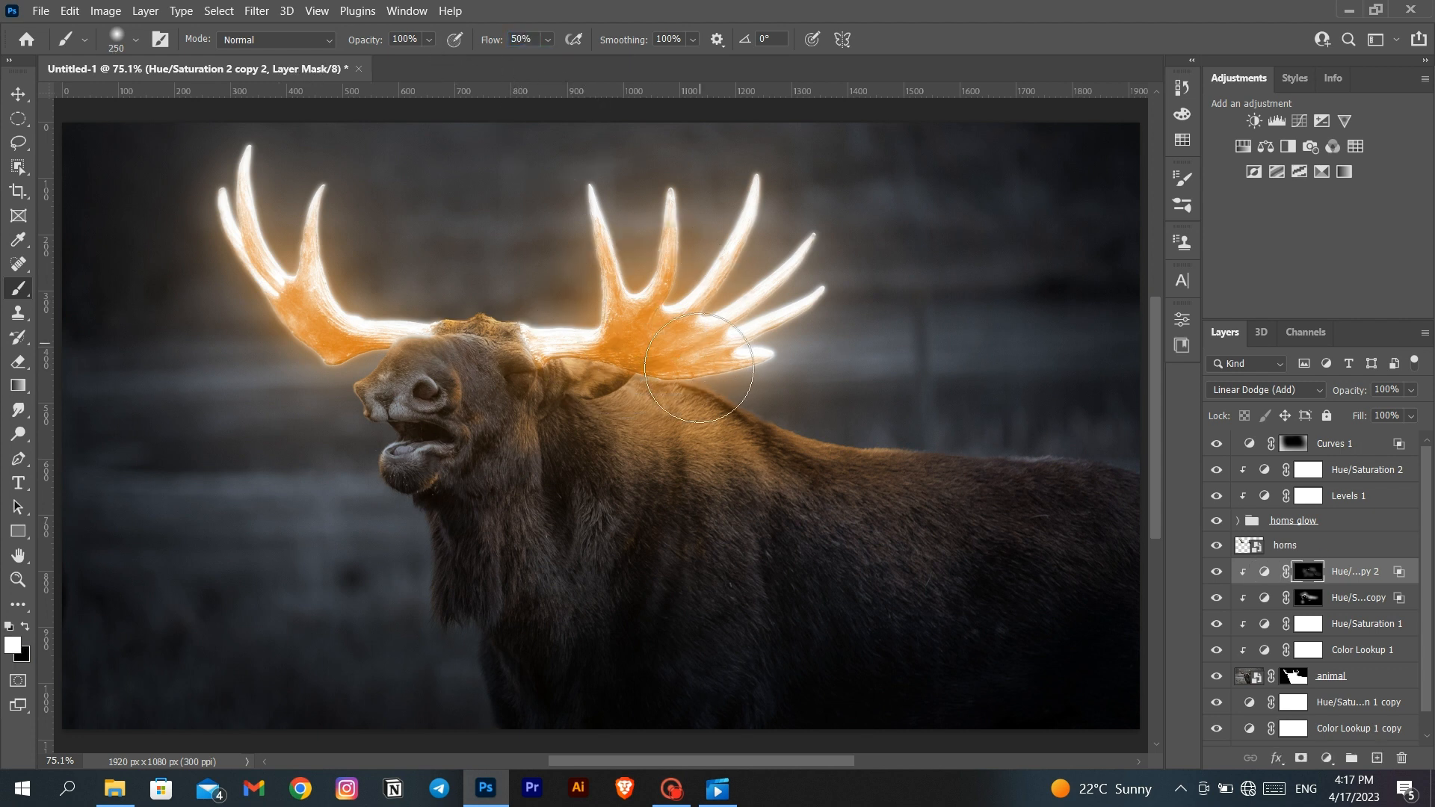
mouse_move(665, 344)
left_mouse_down()
mouse_move(715, 369)
mouse_move(898, 406)
mouse_move(875, 420)
left_mouse_up()
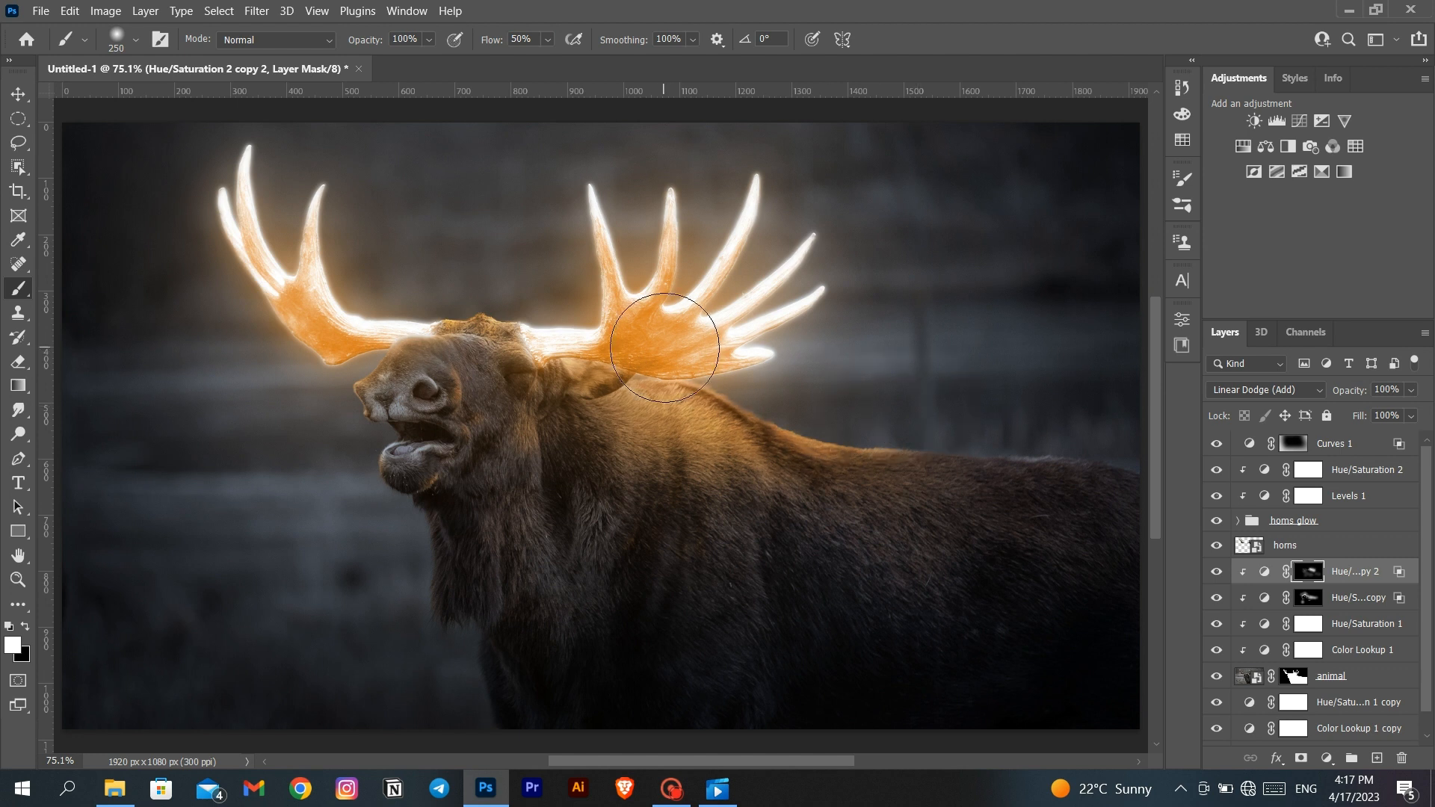
left_click_drag(665, 348, 872, 394)
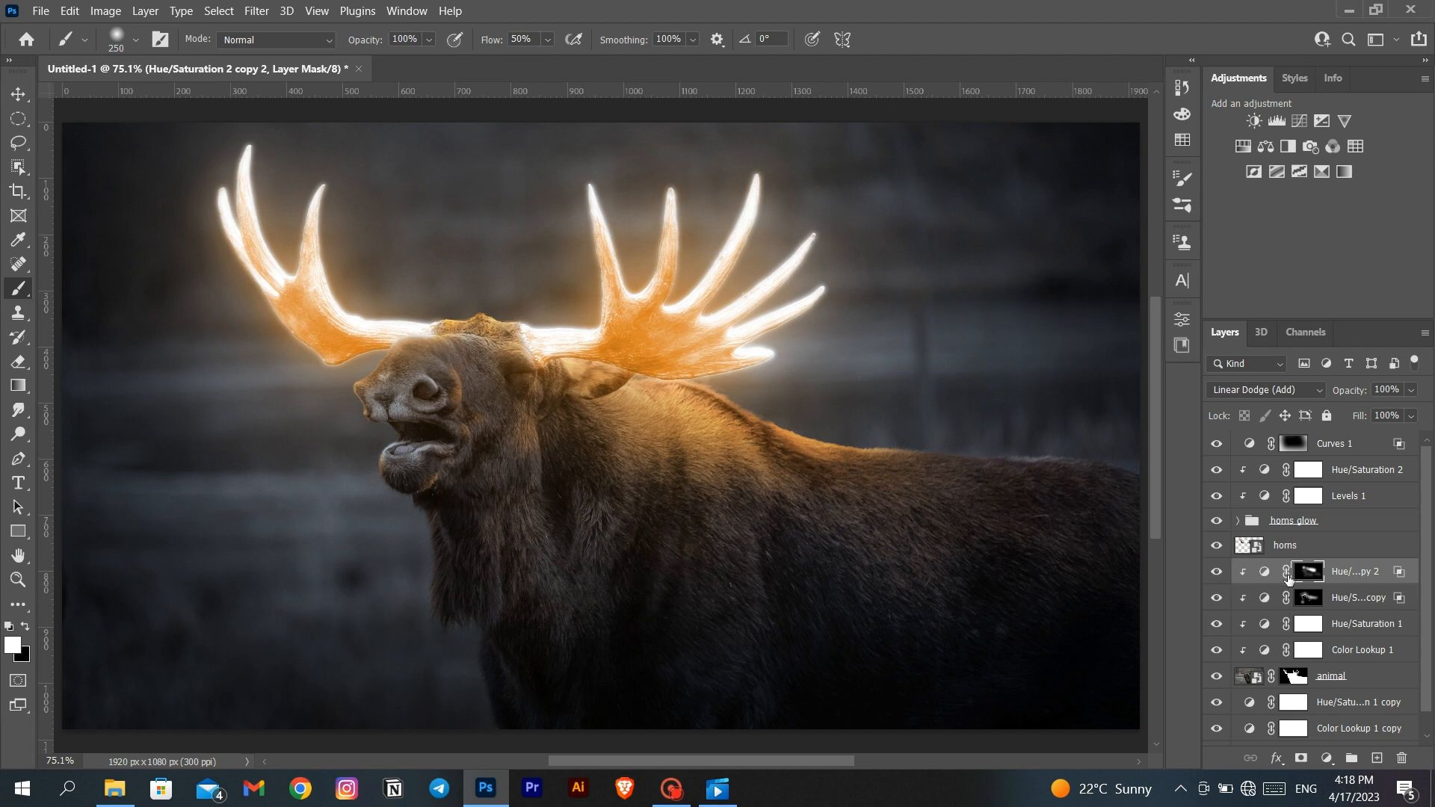
- Paint subtle orange light on the body in the Hue/Saturation 2 copy mask at 10% flow, and compare both glow layers off and on
left_click(1308, 598)
left_click(524, 37)
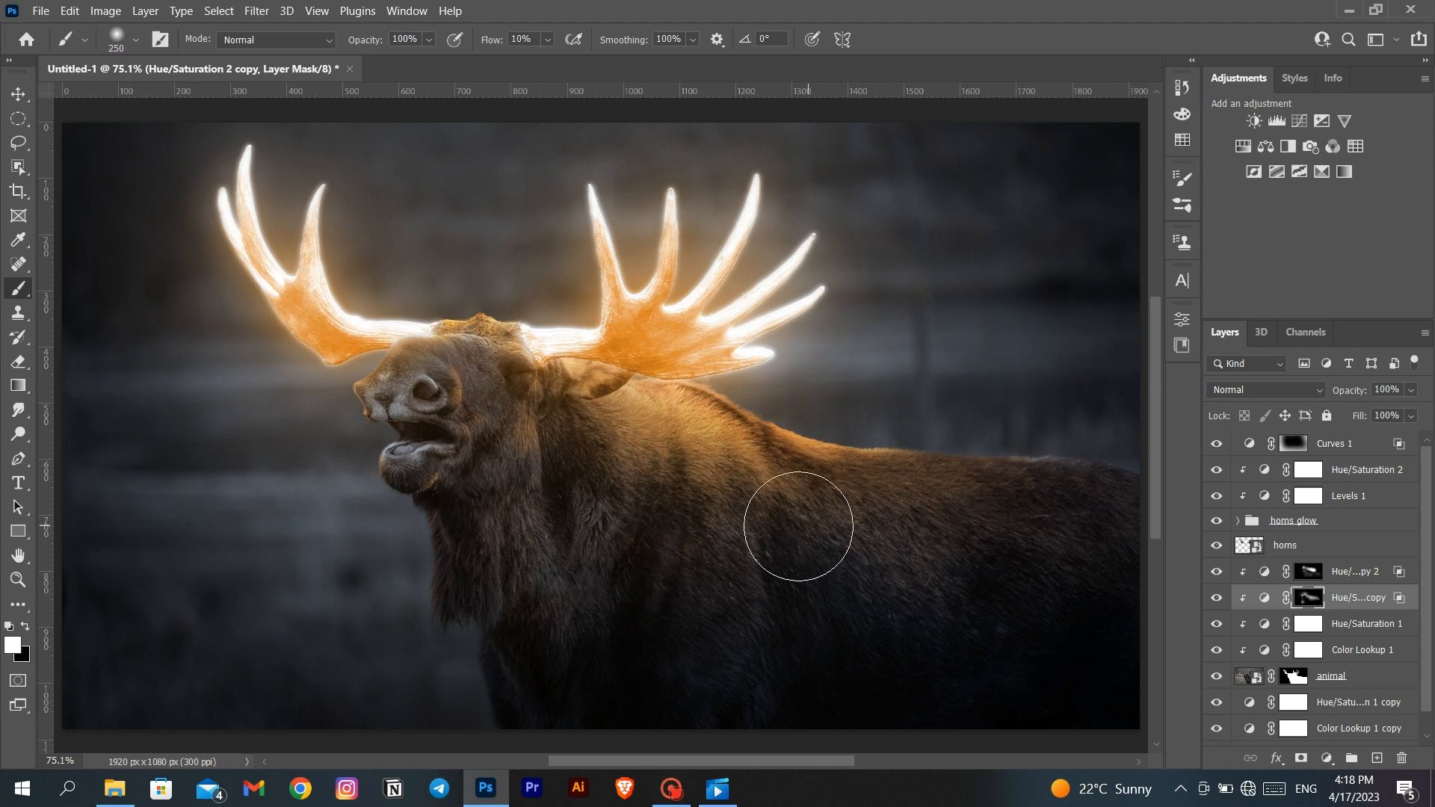
left_click_drag(1218, 578, 1218, 600)
left_click(1218, 597)
left_click(1219, 593)
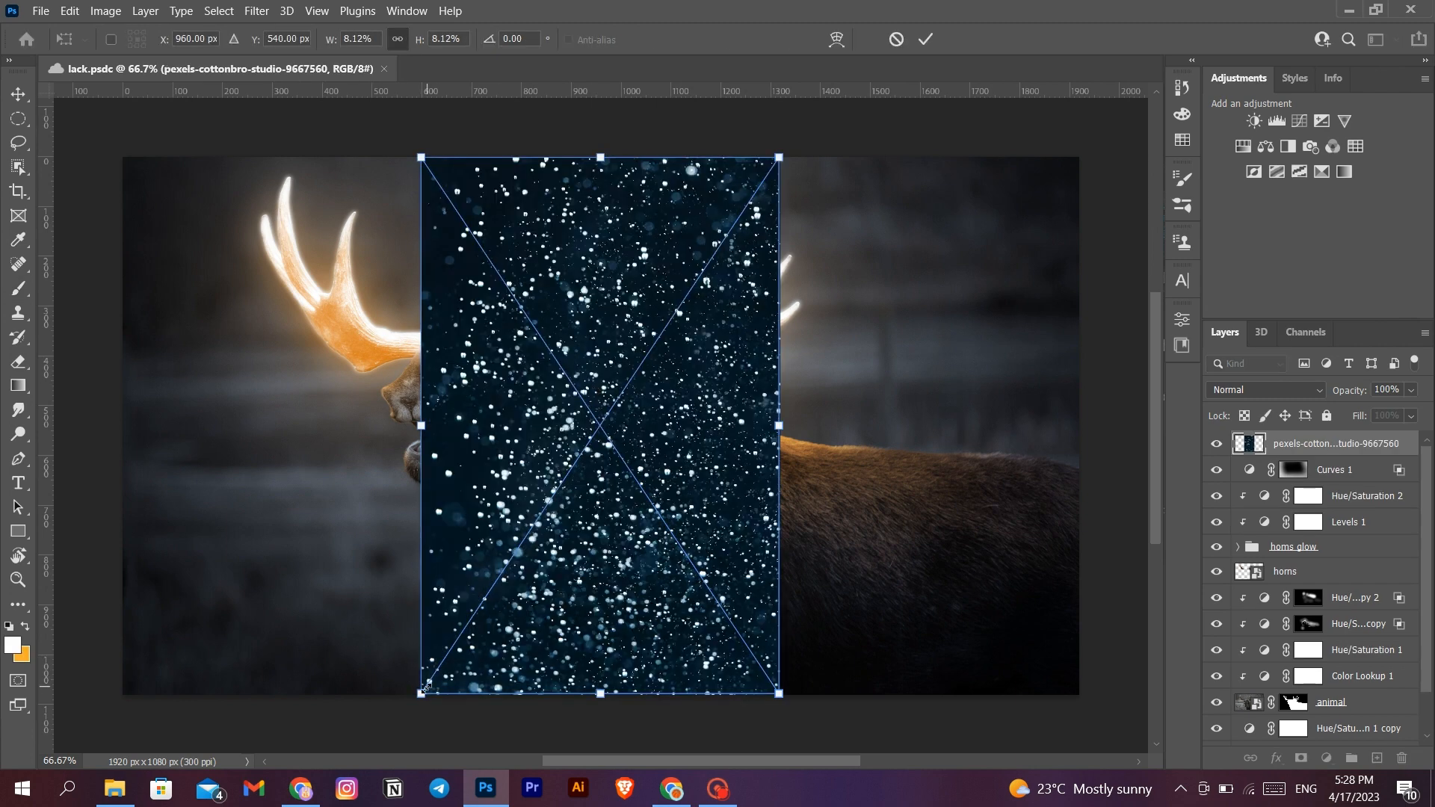
- Rotate the placed white-particles image to 45.03°, scale it to 6.42% by 4.95%, and position it over the larger right antler
left_click_drag(423, 689, 564, 484)
left_click_drag(825, 157, 1006, 290)
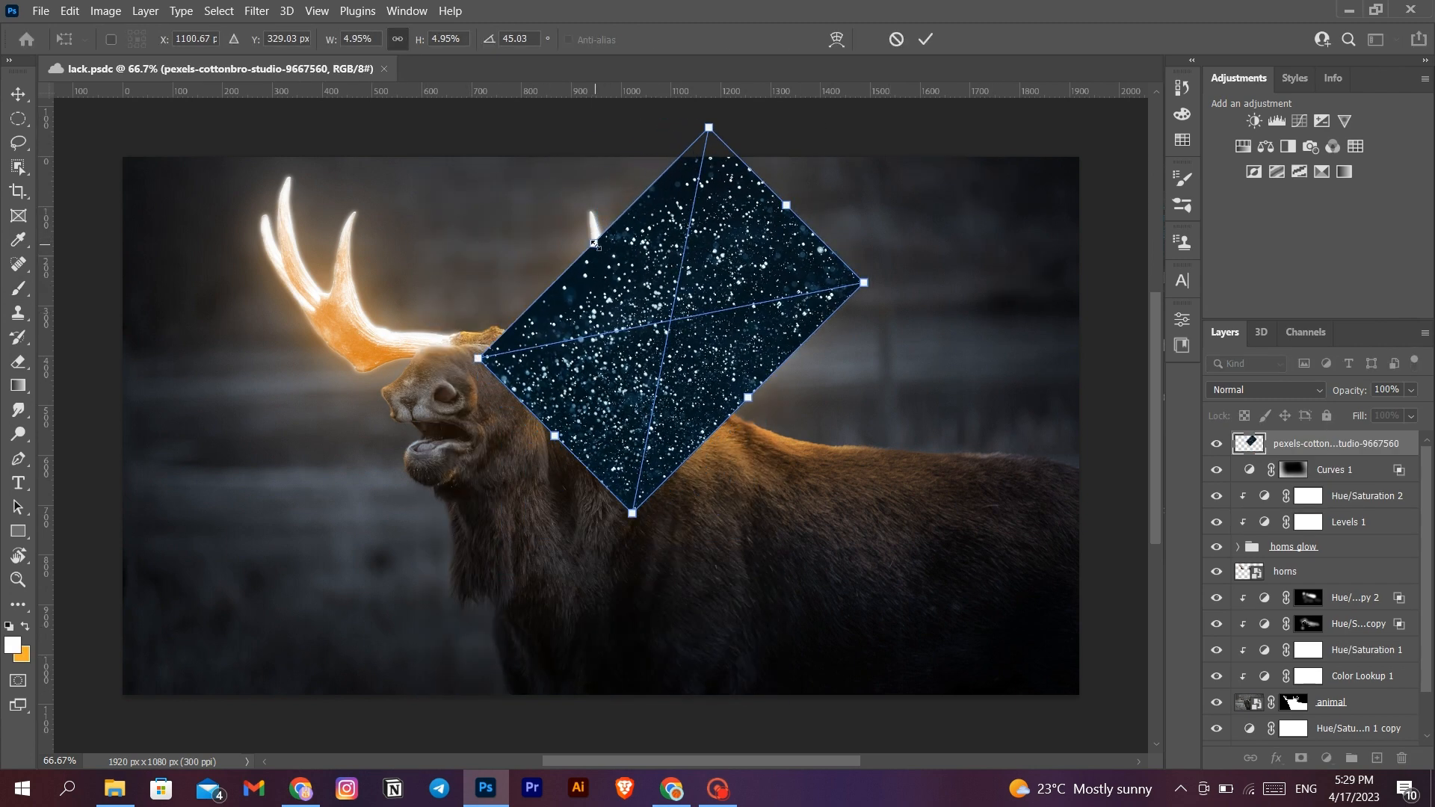
left_click_drag(594, 243, 547, 197)
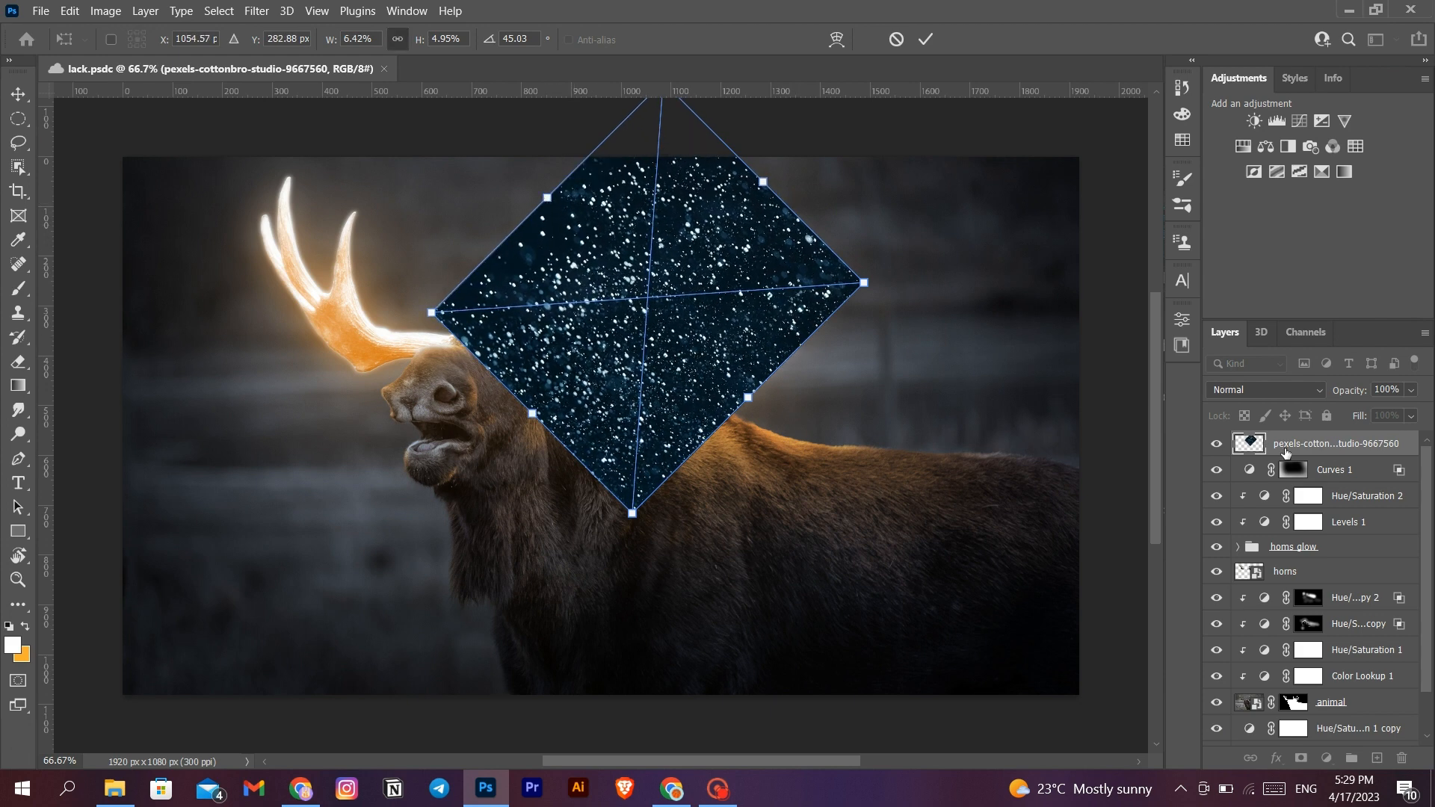
key("Return")
- Duplicate the particles layer and transform the copy to 5.59% by 4.31% at -34.99° over the left antler
right_click(1285, 452)
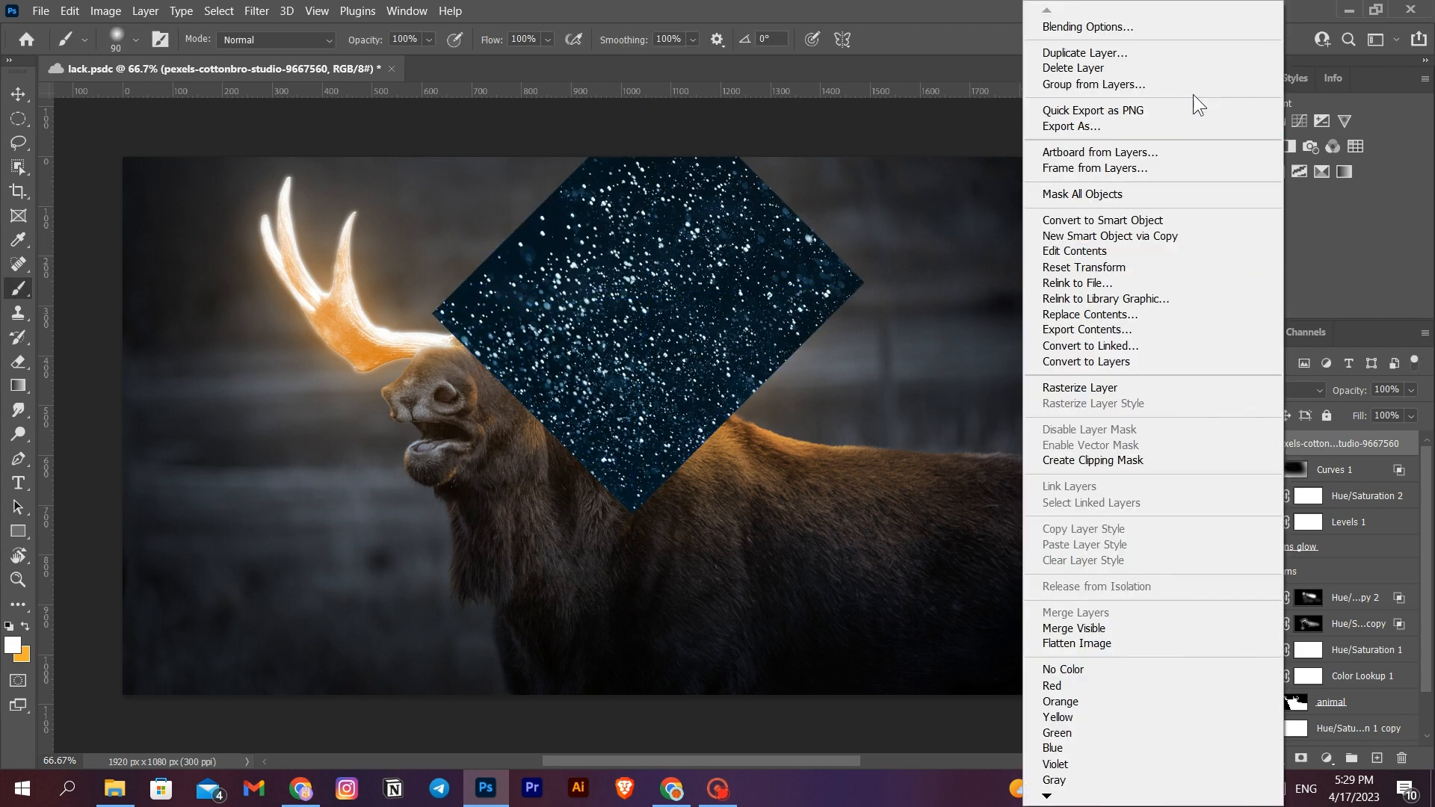
left_click(1188, 56)
left_click(853, 204)
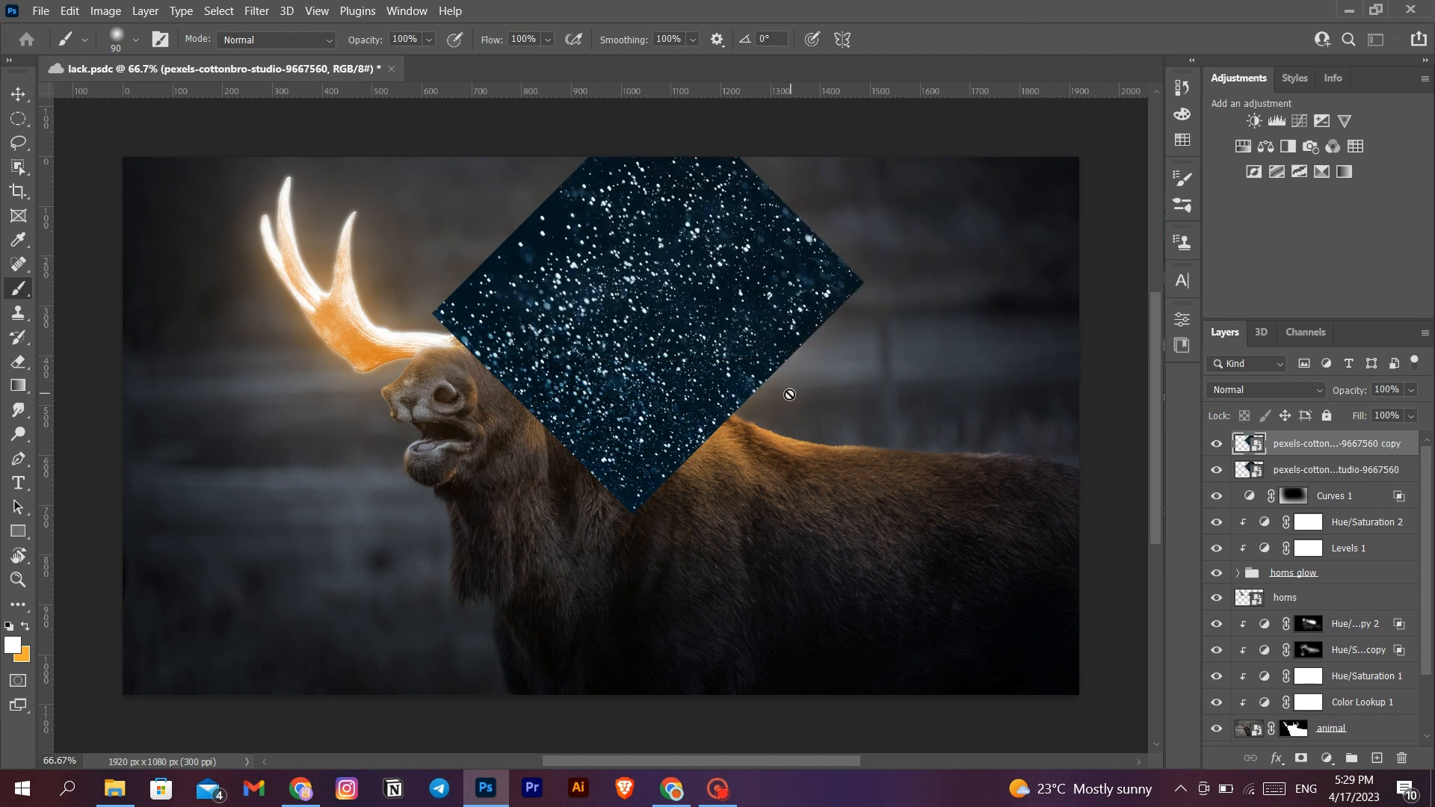
key("ctrl+t")
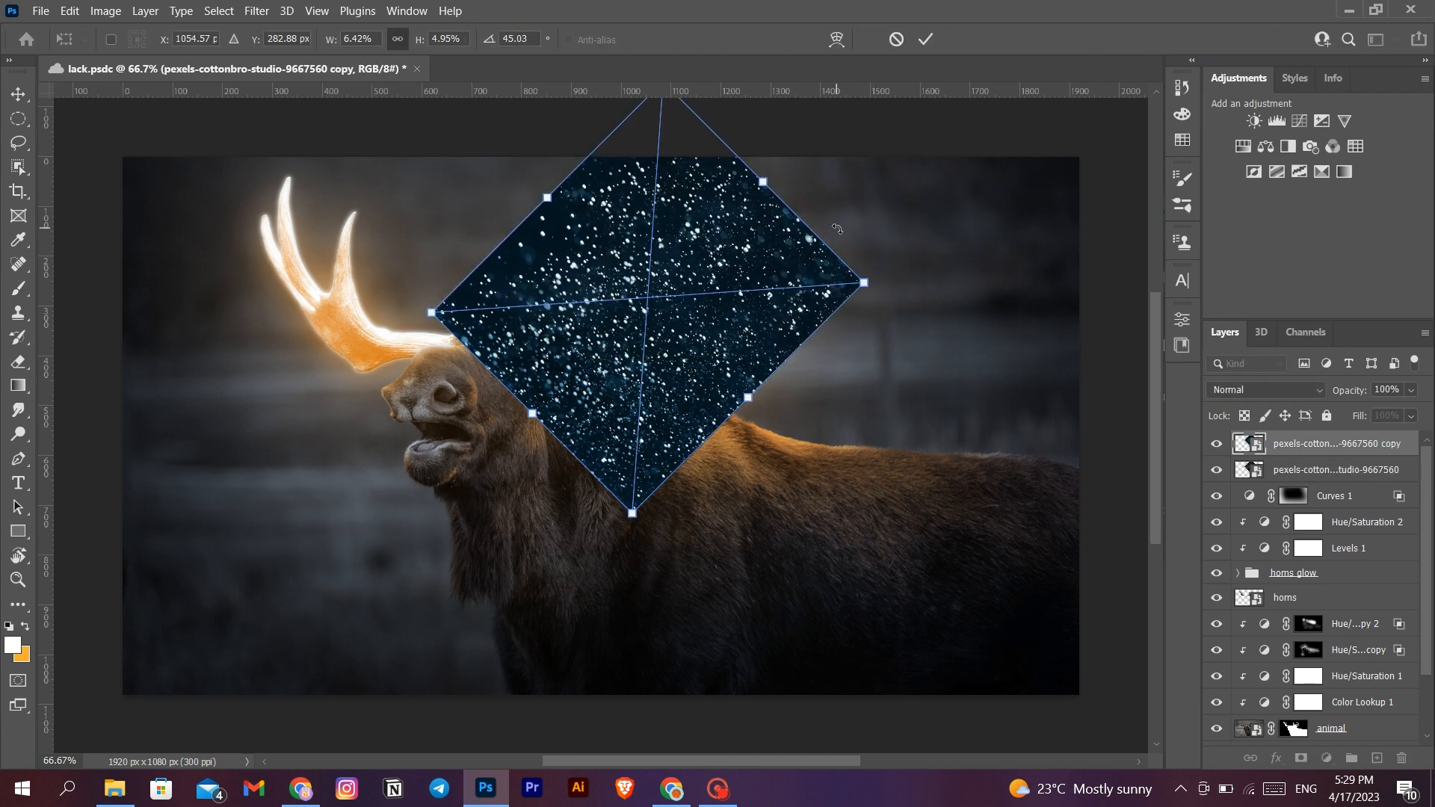
left_click_drag(837, 229, 612, 99)
left_click_drag(673, 304, 358, 306)
left_click_drag(542, 349, 437, 331)
left_click_drag(376, 326, 376, 321)
- Set the blend mode of both particle layers to Screen
left_click(1282, 390)
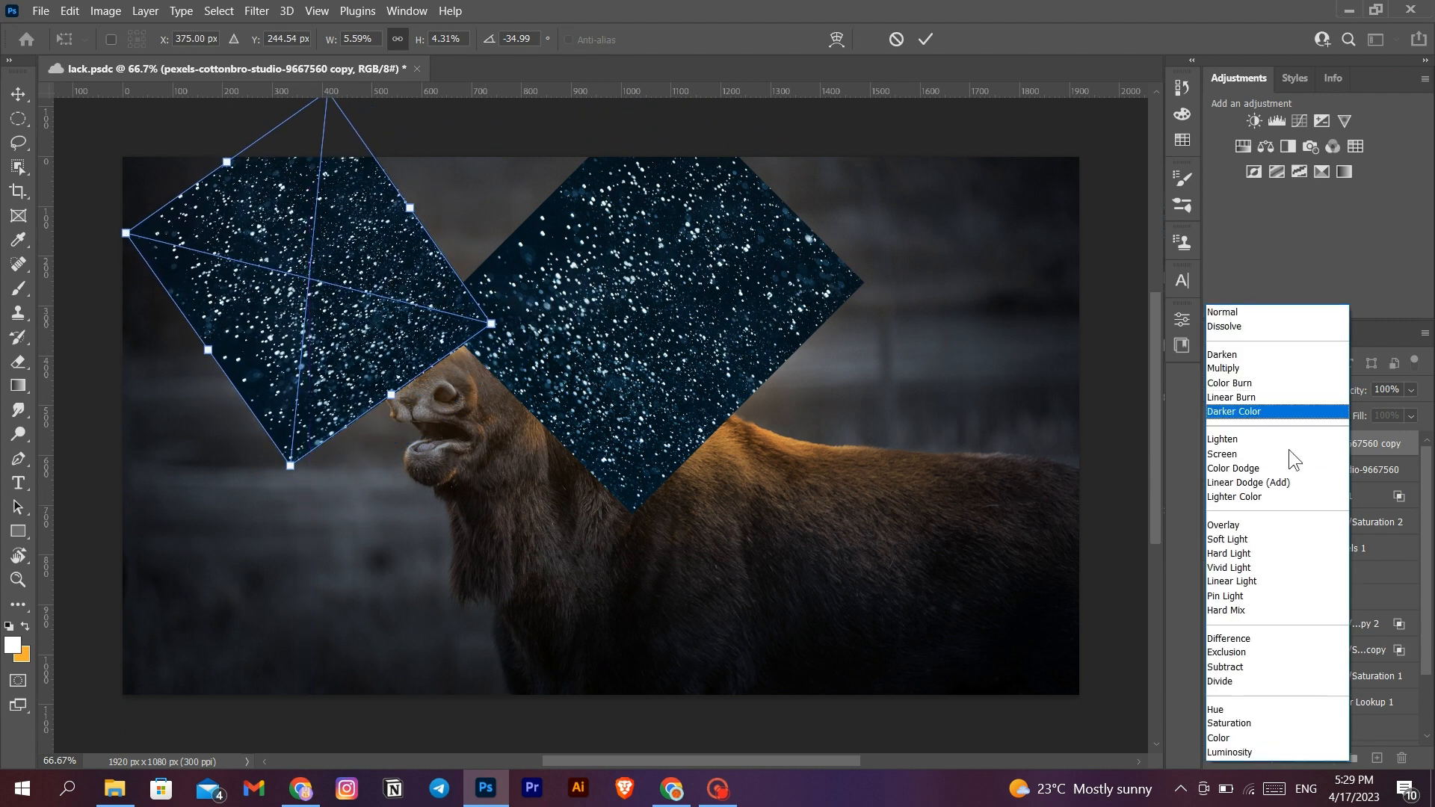
left_click(1268, 460)
left_click(1309, 478)
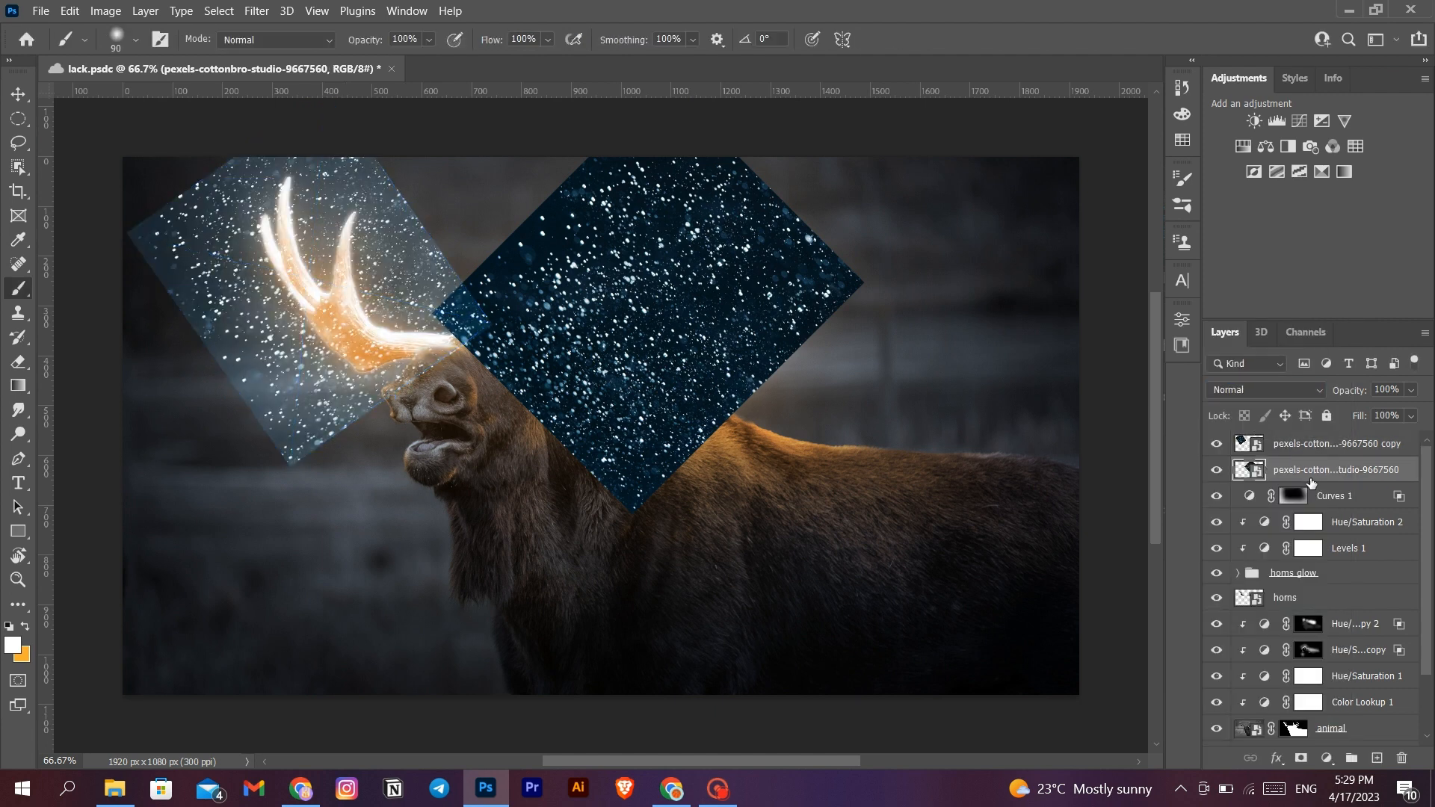
left_click(1272, 389)
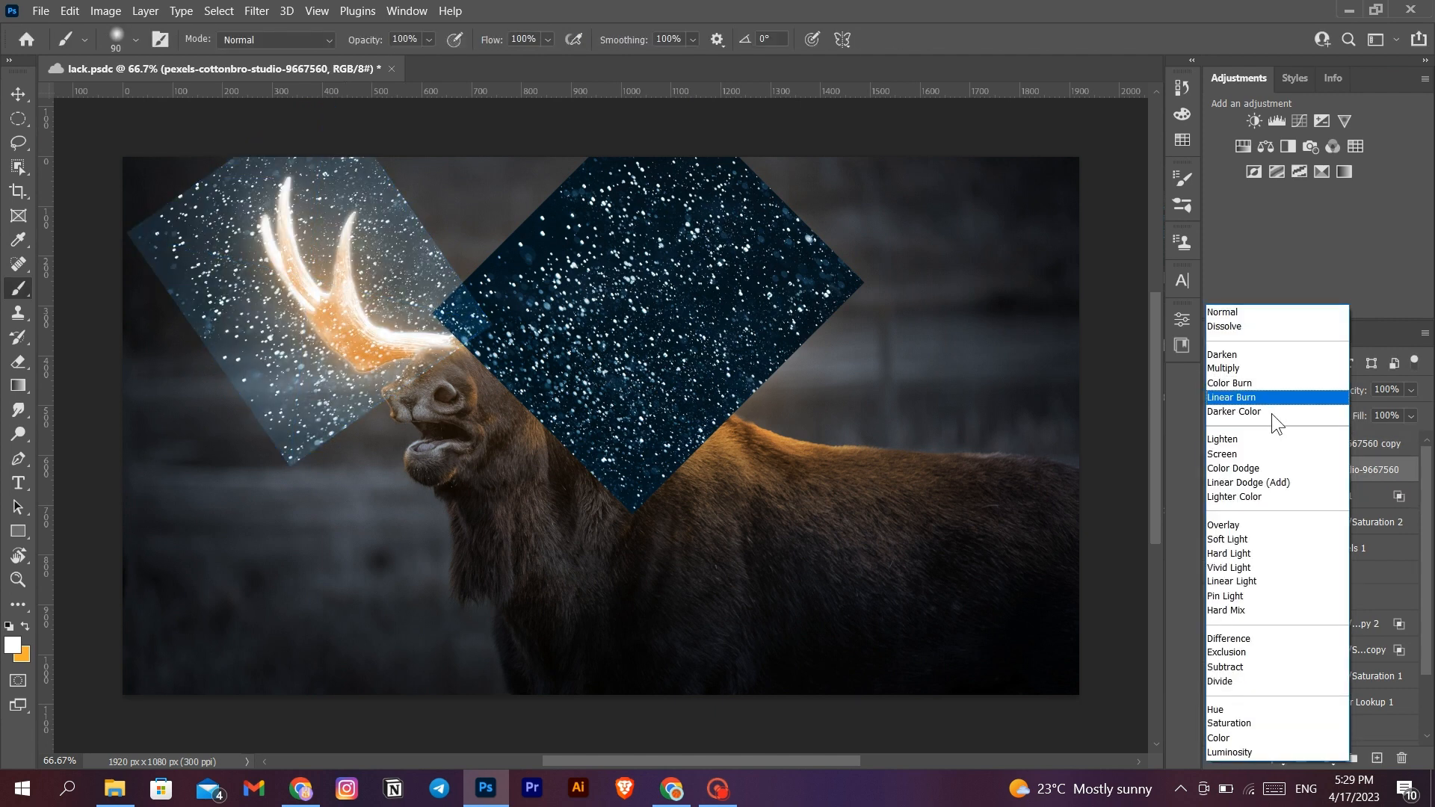
left_click(1271, 454)
left_click(1302, 453)
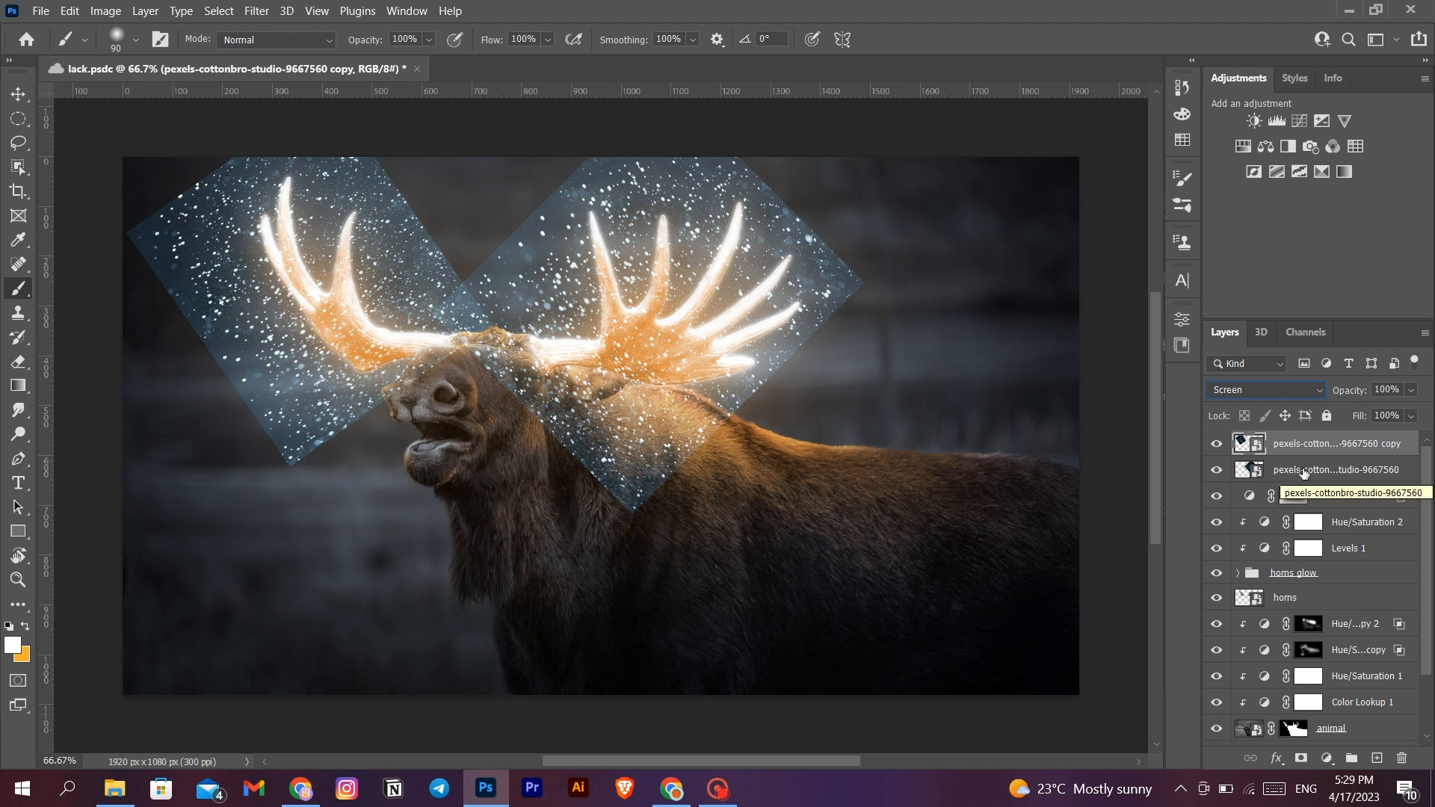
- Add a colorized Hue/Saturation adjustment above the original particles layer with Hue 41, Saturation 52 and Lightness -3
left_click(1302, 472)
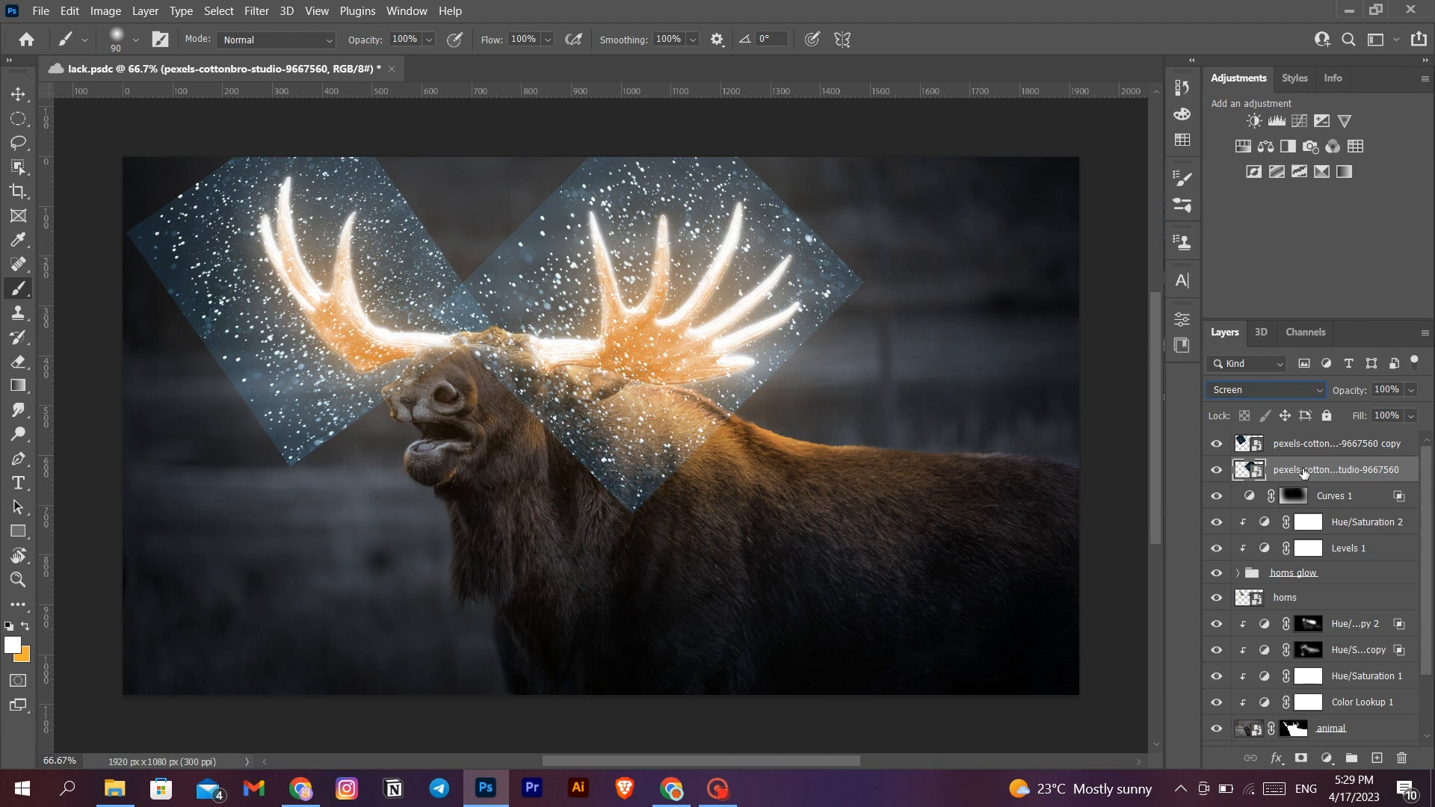
left_click(1327, 759)
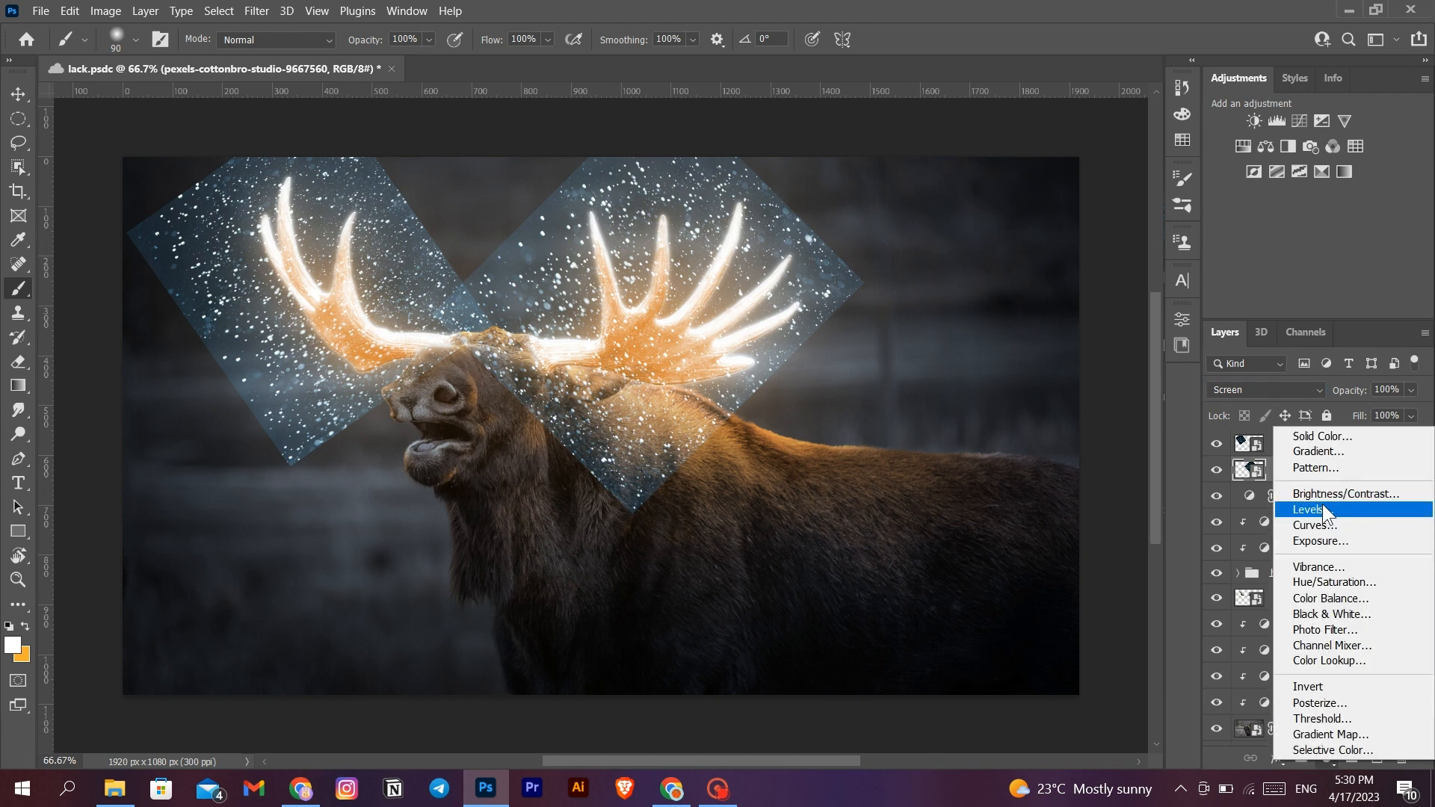
left_click(1332, 580)
left_click(947, 441)
left_click_drag(855, 340, 867, 344)
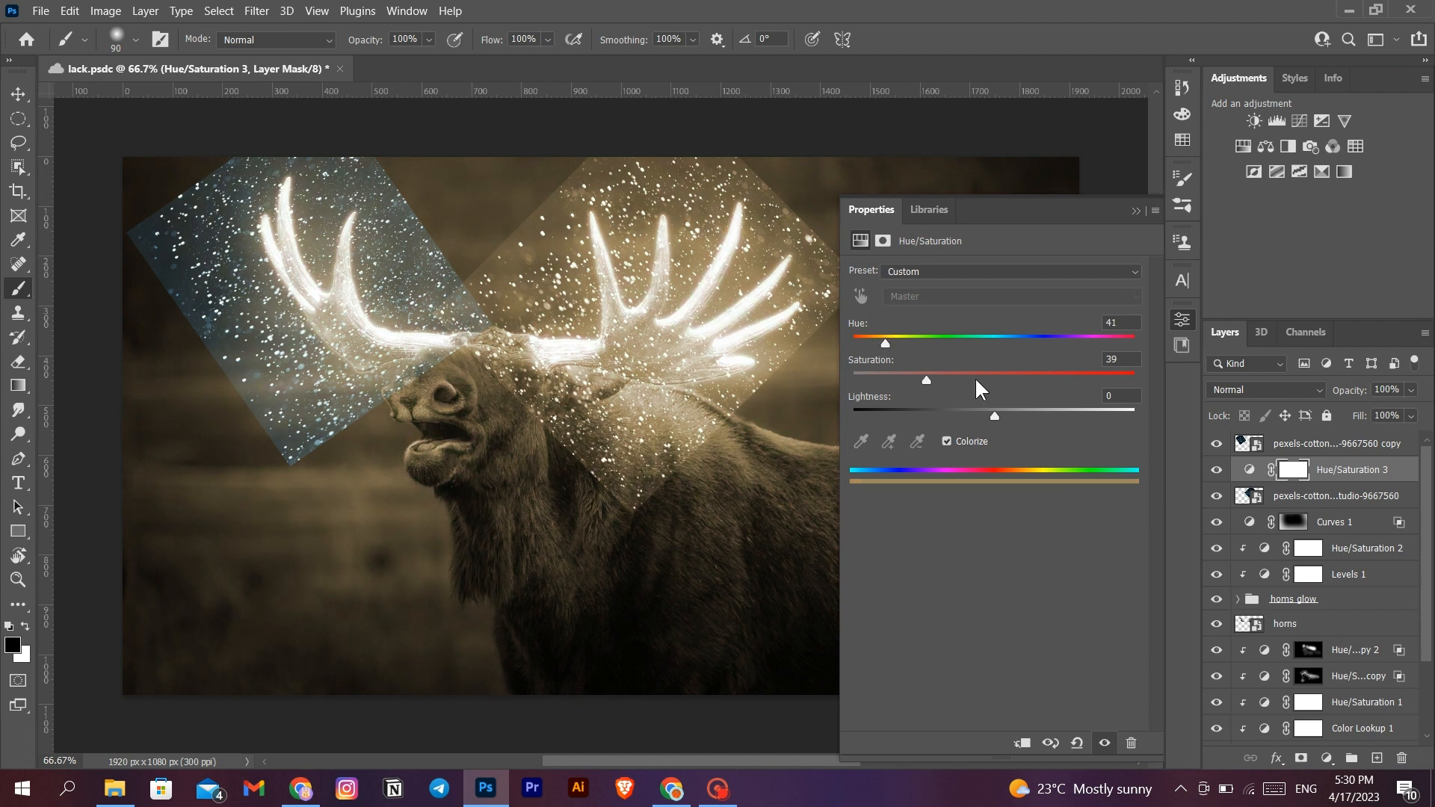
left_click_drag(926, 379, 991, 422)
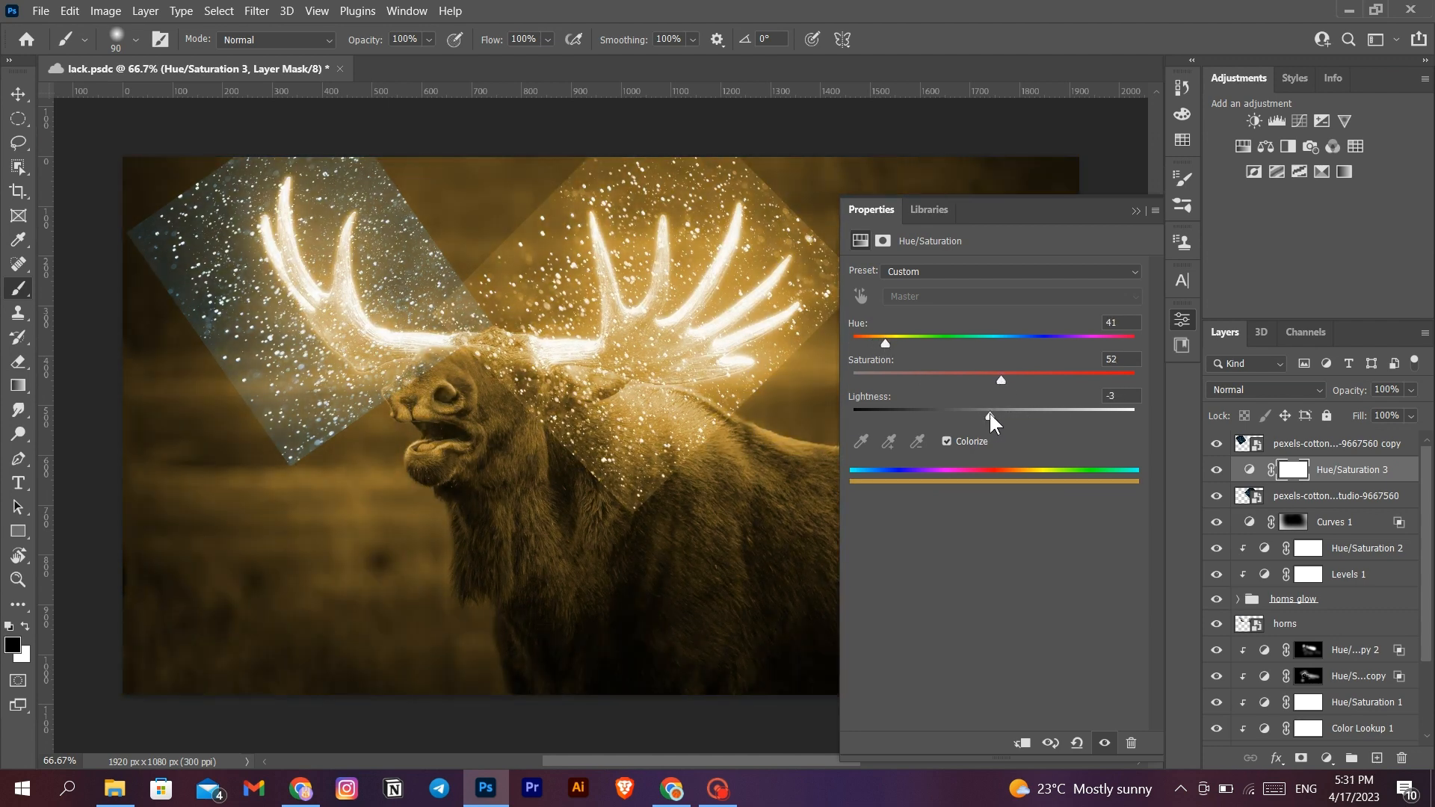
left_click(1135, 211)
- Move the new Hue/Saturation 3 adjustment above both particle layers and select the particles copy layer
left_click_drag(1369, 477, 1364, 447)
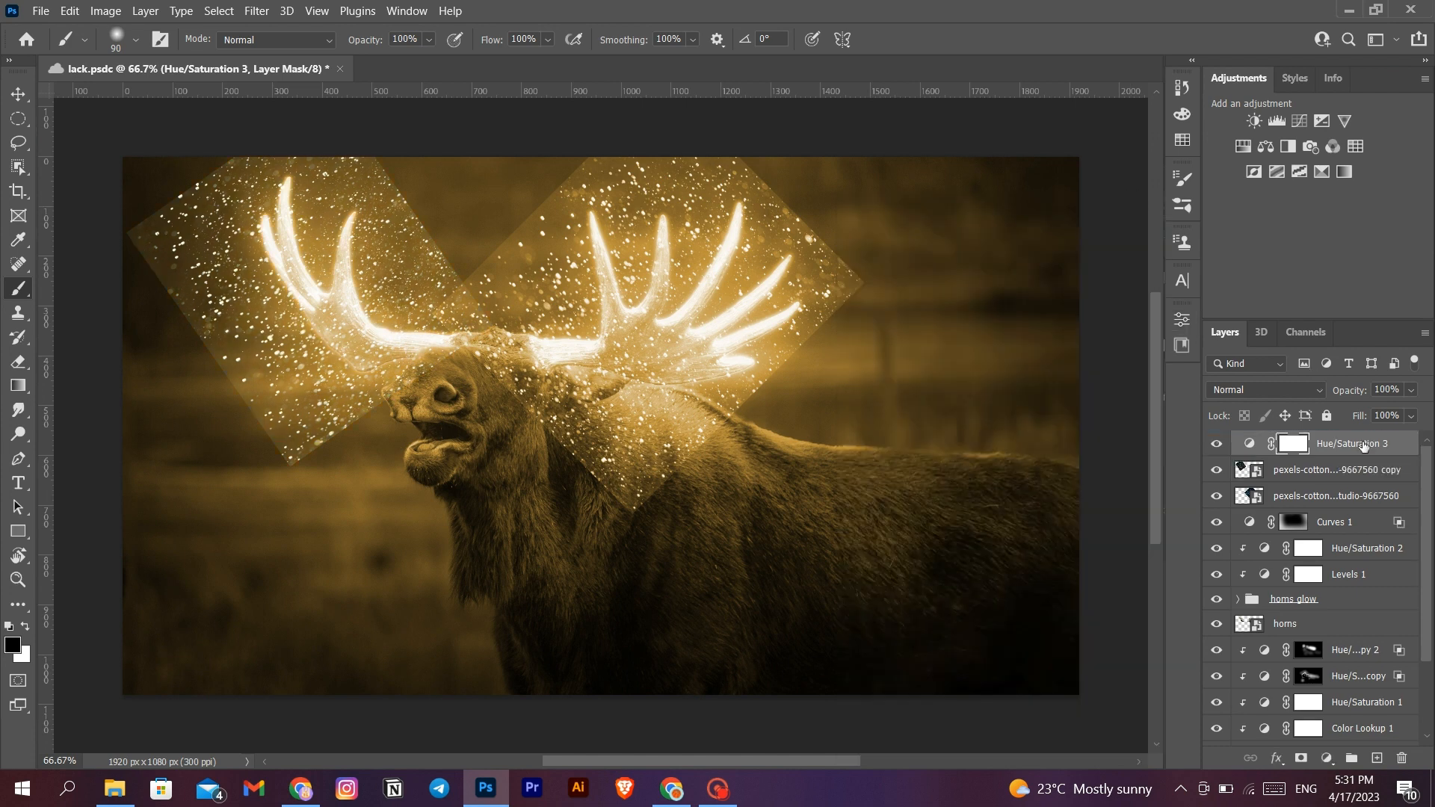
left_click(1327, 474)
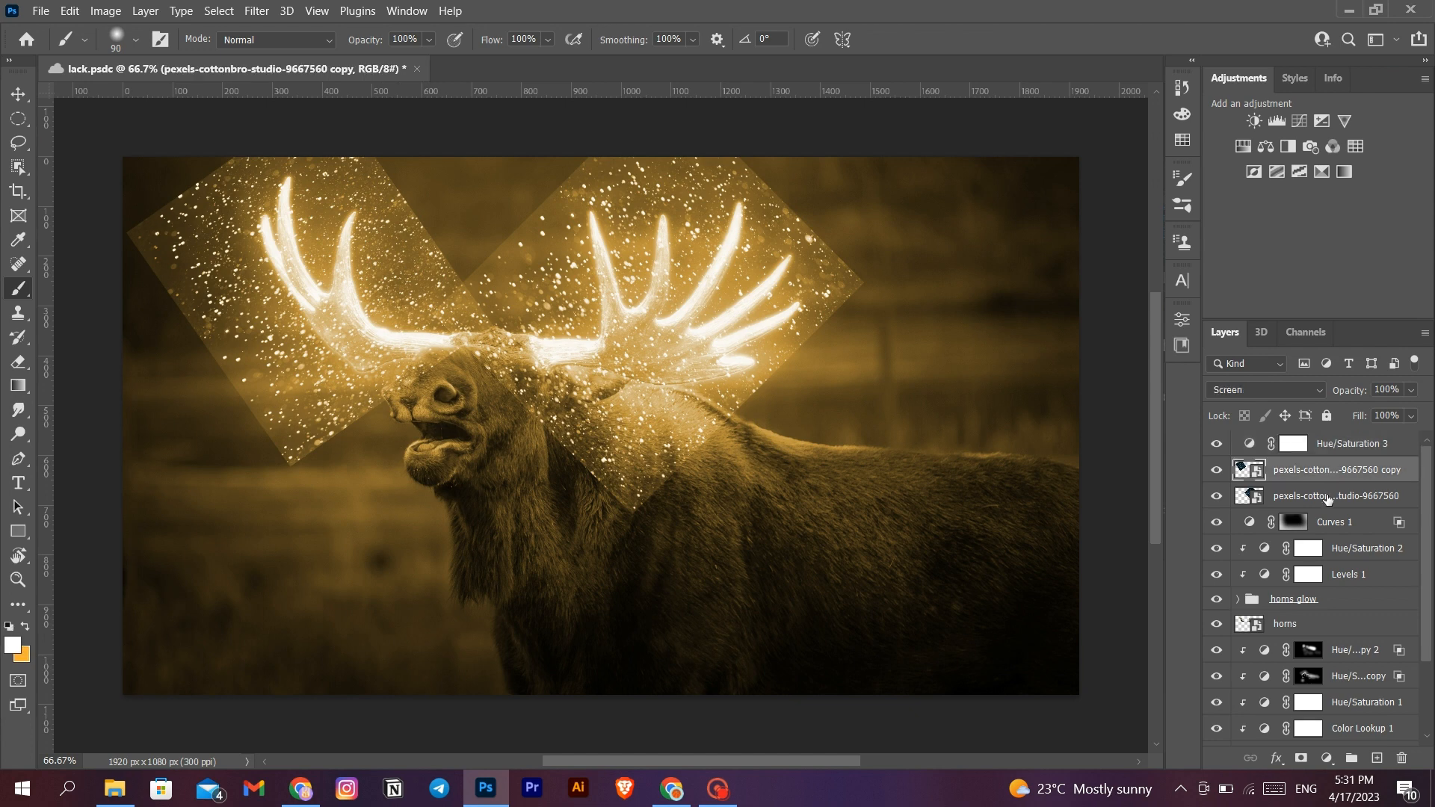
- Merge the two particle layers into one and clip the Hue/Saturation 3 adjustment to the merged layer
left_click(1327, 497, "shift")
key("ctrl+e")
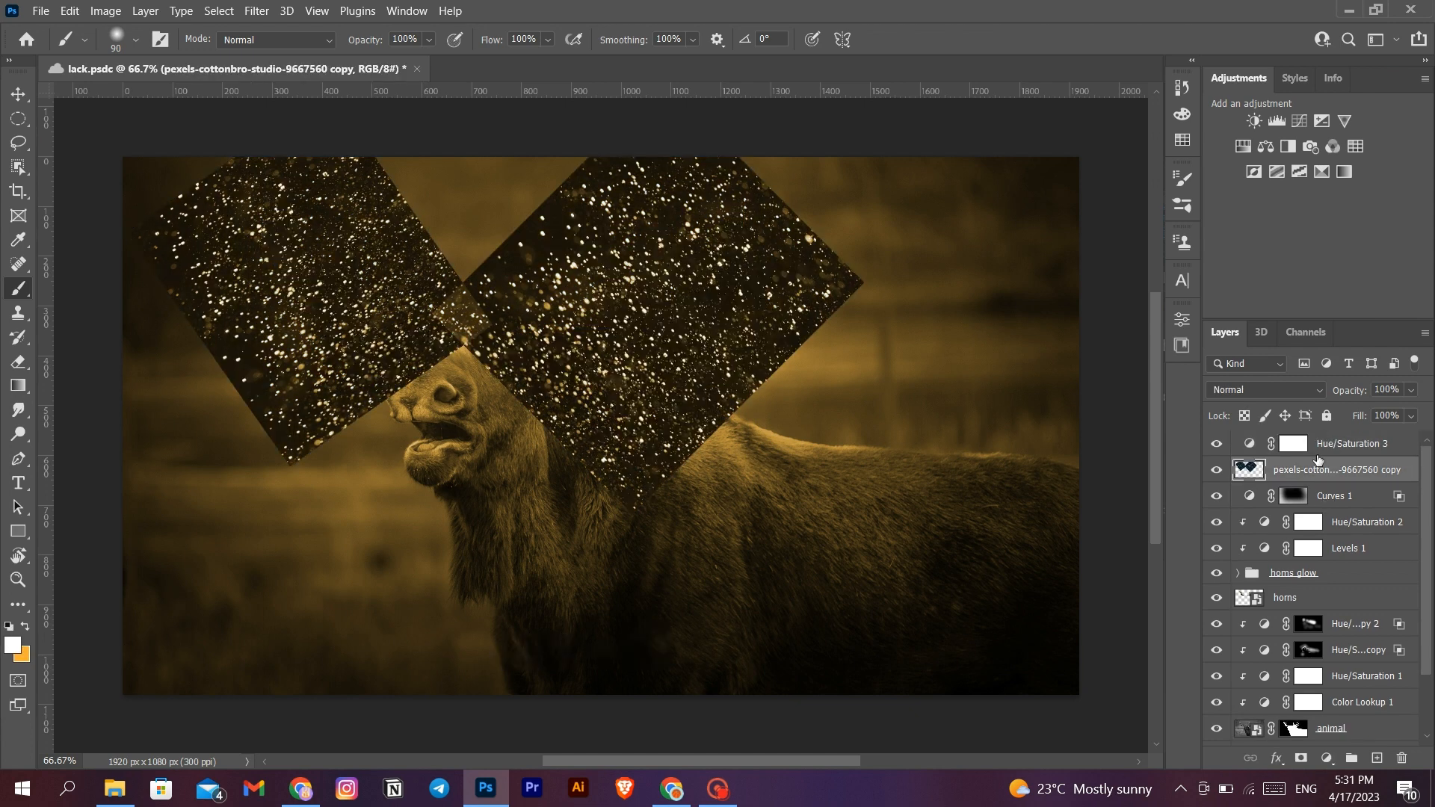
left_click(1318, 450, "alt")
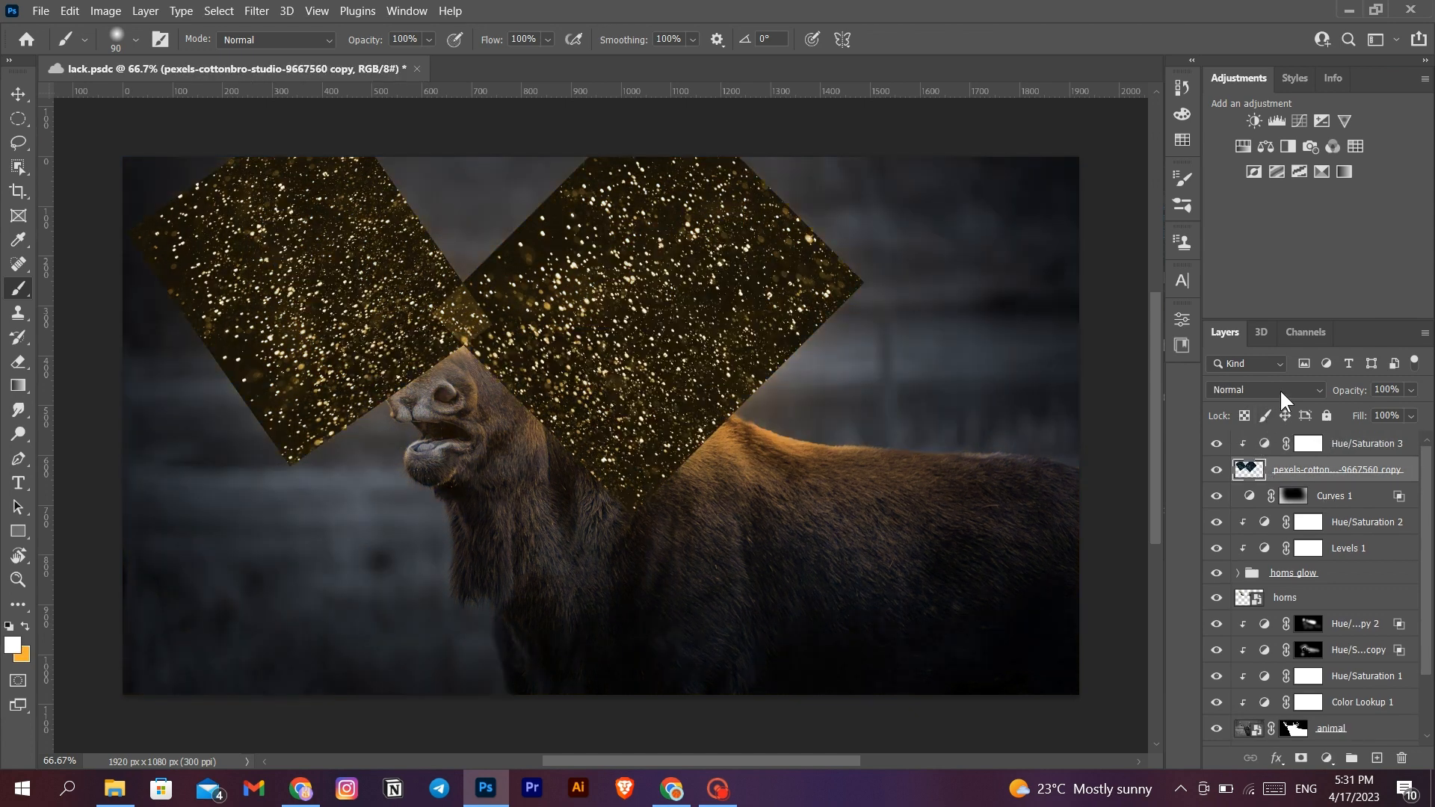
- Set the merged particles layer's blend mode to Screen and hide its content with an inverted black layer mask
left_click(1279, 389)
left_click(1298, 447)
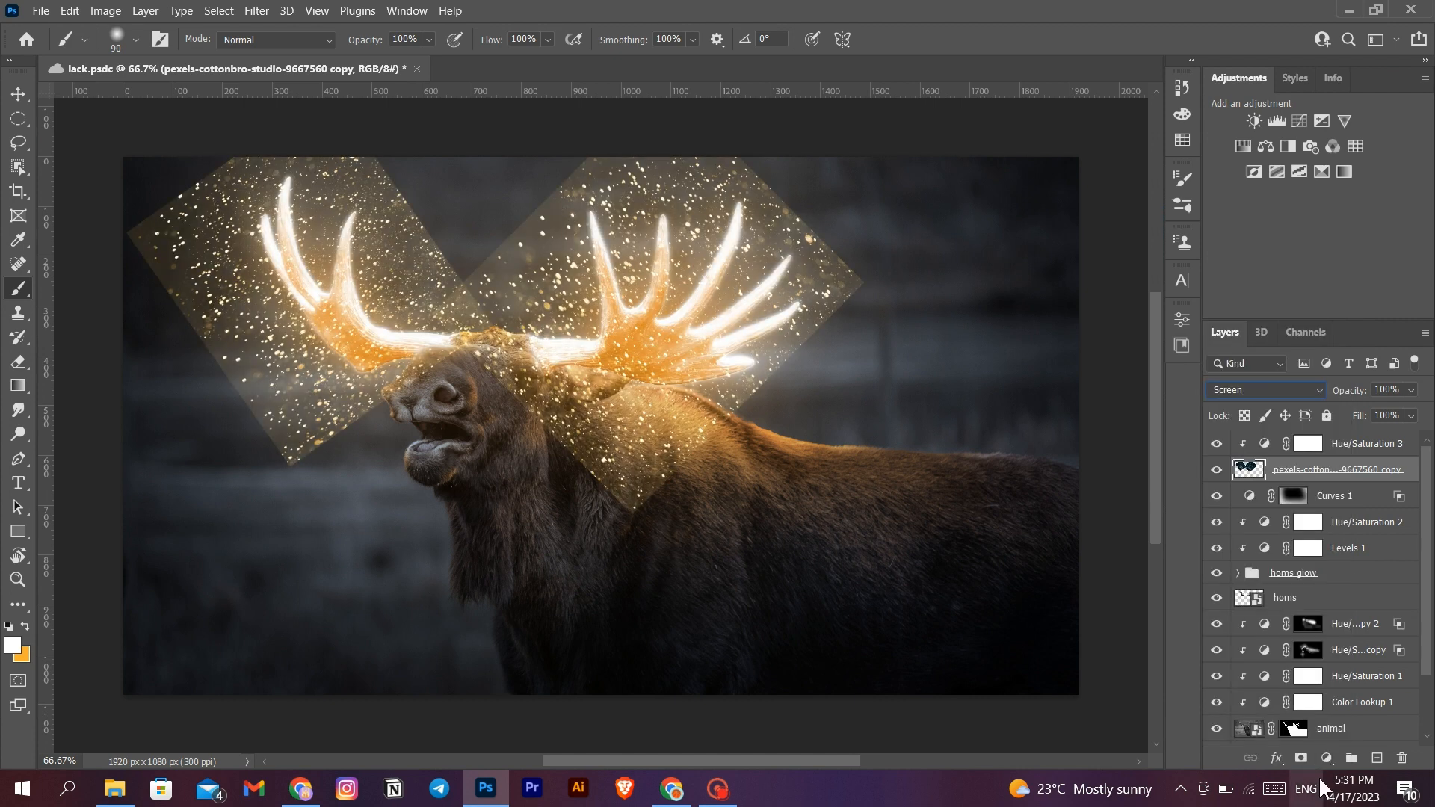
left_click(1300, 759)
key("ctrl+i")
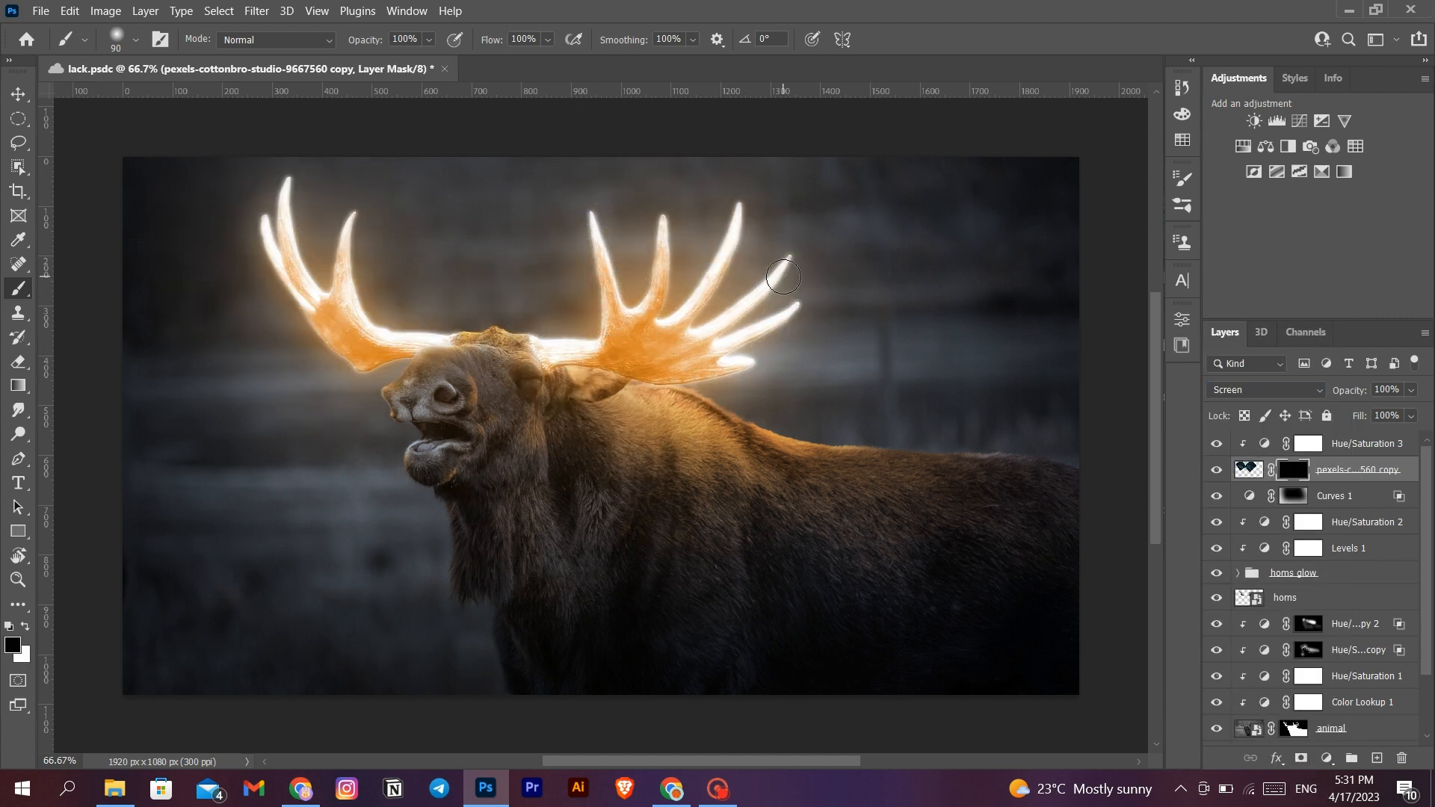
- Paint white on the particles mask with a 30 px brush along the right antler's outer tines and lower edge
scroll(724, 288, "up", 5)
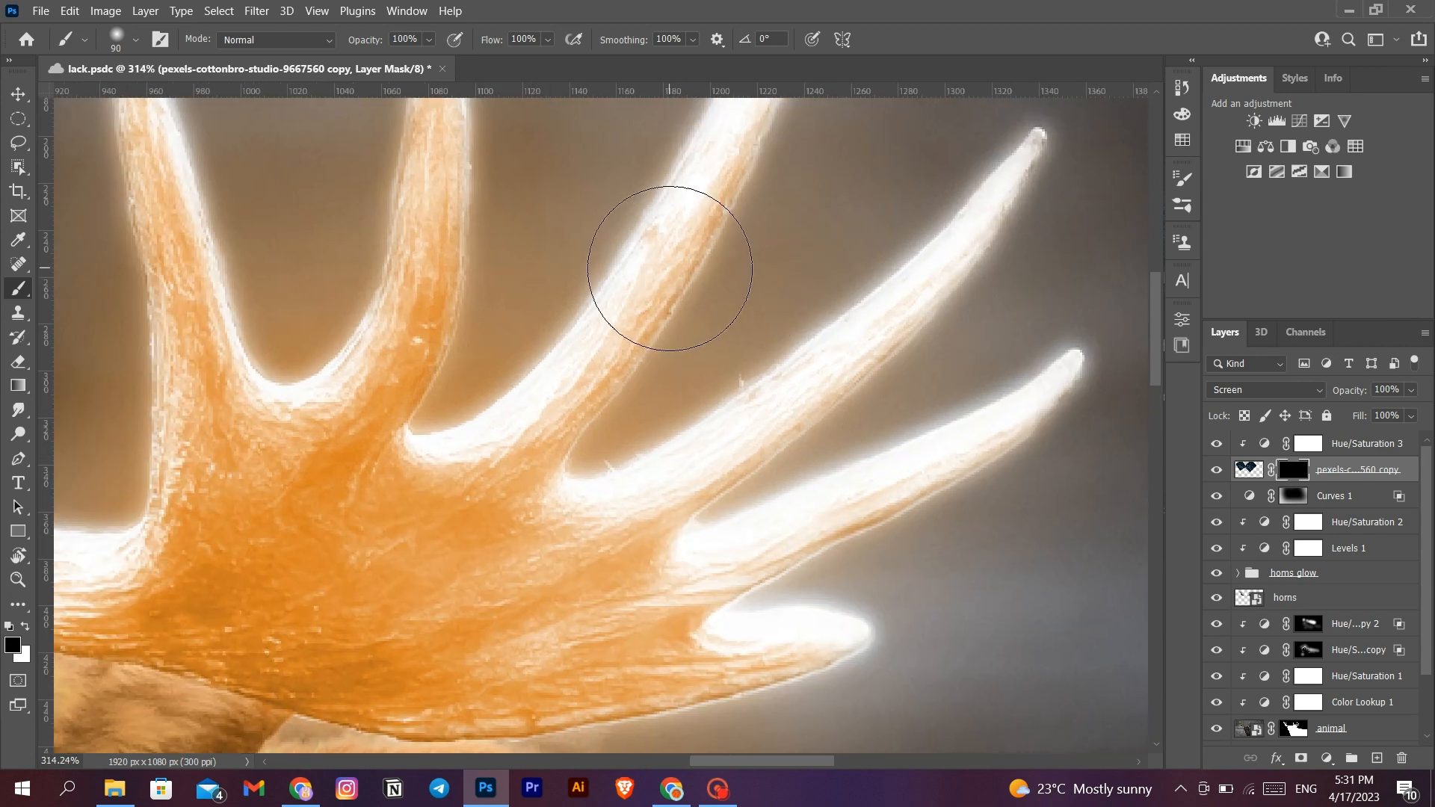
key("bracketleft")
key("bracketleft")
key("bracketleft")
key("bracketleft")
key("bracketleft")
key("bracketleft")
key("x")
mouse_move(697, 275)
left_mouse_down()
mouse_move(689, 304)
mouse_move(941, 227)
mouse_move(777, 287)
left_mouse_up()
mouse_move(777, 288)
left_mouse_down()
mouse_move(889, 182)
mouse_move(589, 516)
mouse_move(887, 506)
left_mouse_up()
scroll(886, 506, "down", 3)
mouse_move(852, 340)
left_mouse_down()
mouse_move(714, 480)
mouse_move(707, 516)
left_mouse_up()
scroll(707, 515, "left", 8)
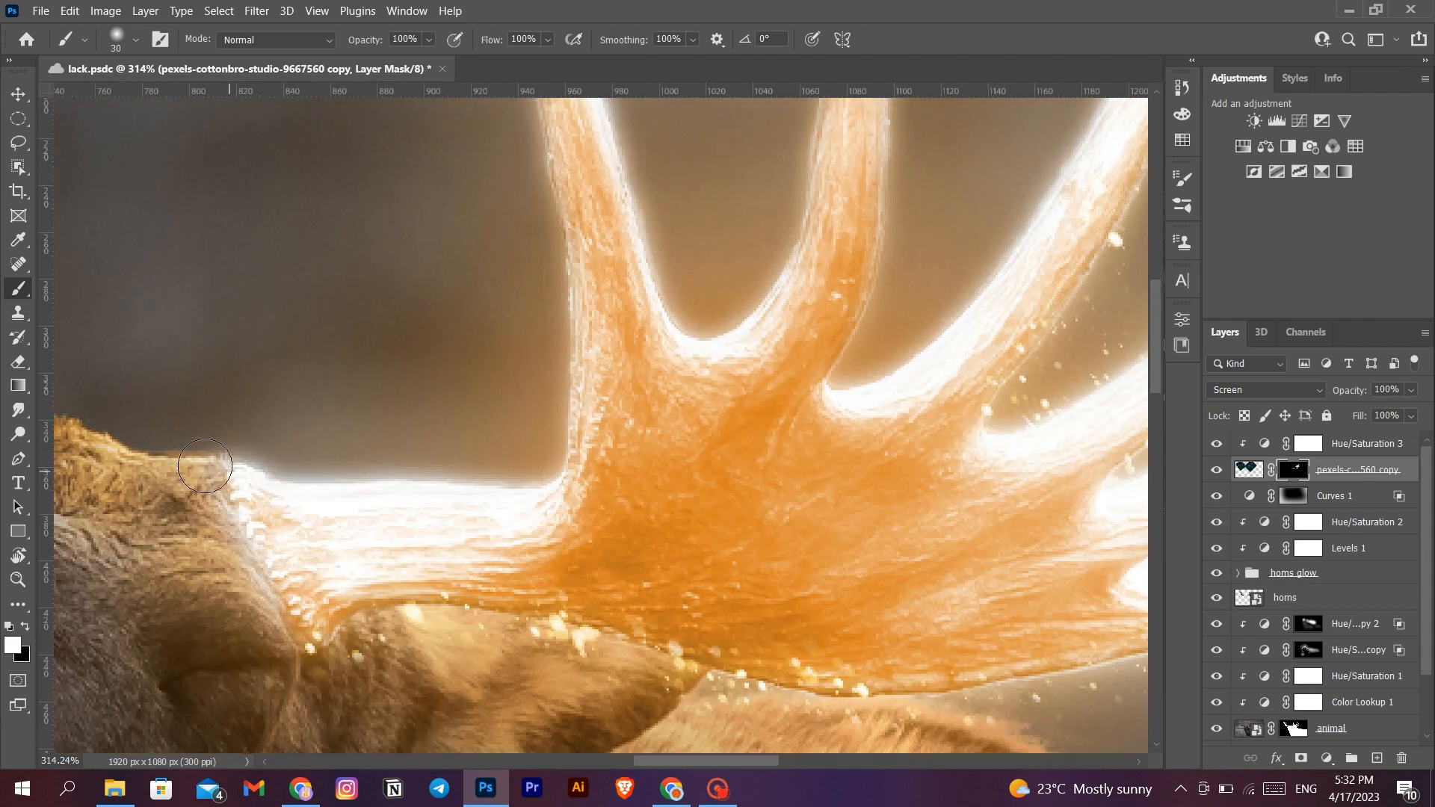
- Reveal particles along the right antler's base beam and around its two inner tines by painting white on the mask
mouse_move(205, 466)
left_mouse_down()
mouse_move(302, 661)
mouse_move(213, 552)
mouse_move(427, 479)
mouse_move(562, 455)
mouse_move(575, 576)
left_mouse_up()
scroll(562, 458, "up", 2)
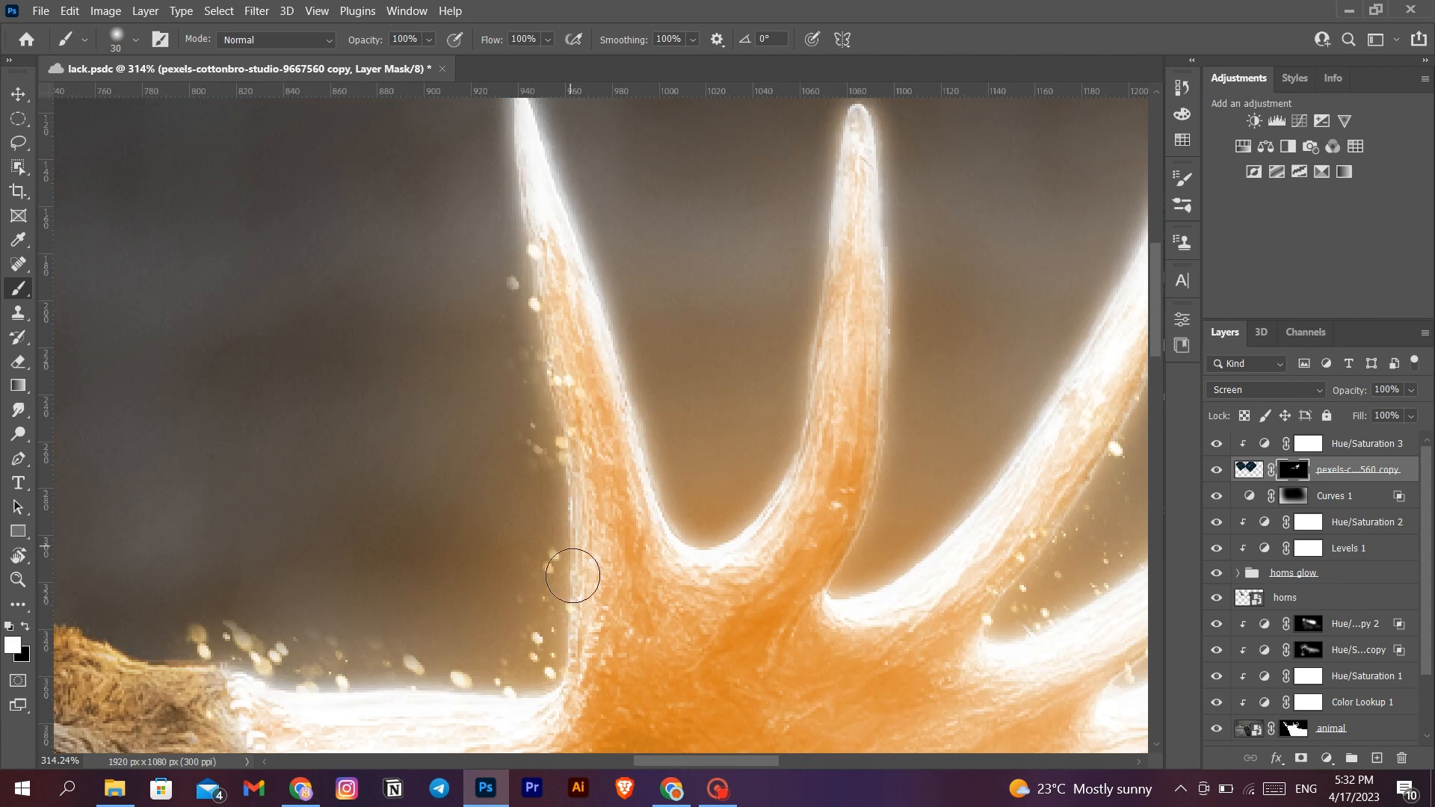
scroll(571, 567, "up", 1)
mouse_move(549, 515)
left_mouse_down()
mouse_move(522, 221)
mouse_move(628, 557)
left_mouse_up()
scroll(628, 557, "down", 2)
scroll(627, 558, "right", 1)
left_click_drag(727, 308, 558, 401)
scroll(598, 403, "up", 2)
left_click_drag(706, 448, 815, 535)
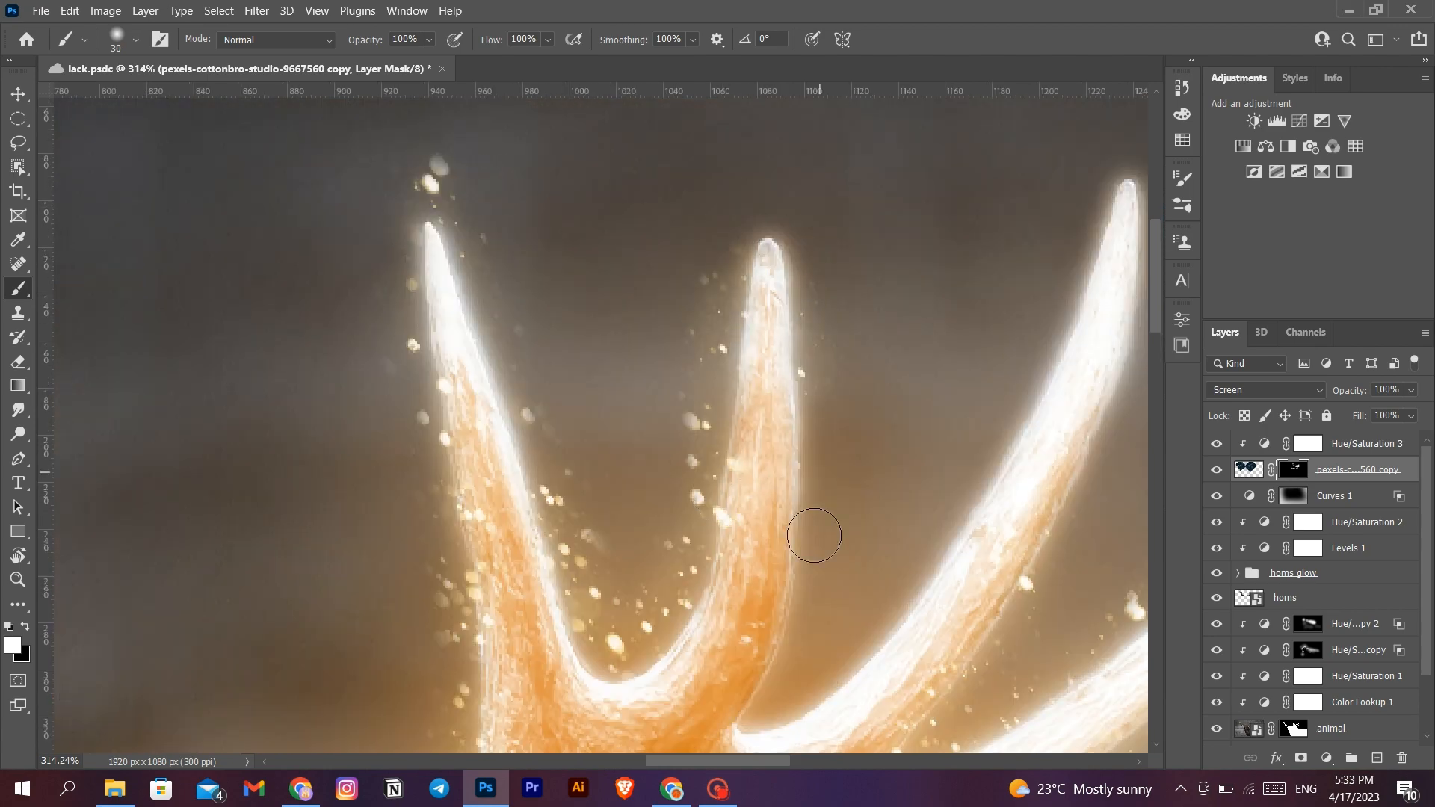
- Reveal more particles across the right antler's palm and around its remaining tines on the mask
scroll(814, 535, "down", 3)
left_click_drag(704, 478, 837, 352)
scroll(567, 625, "up", 2)
scroll(567, 624, "right", 3)
scroll(567, 625, "up", 1)
scroll(480, 384, "right", 2)
scroll(449, 573, "right", 4)
mouse_move(449, 573)
left_mouse_down()
mouse_move(566, 157)
mouse_move(355, 557)
left_mouse_up()
scroll(355, 558, "down", 10)
scroll(354, 558, "left", 5)
scroll(355, 557, "up", 2)
- Paint black on the particles mask near the right antler's base to hide stray particles, and restore white as the foreground colour
key("x")
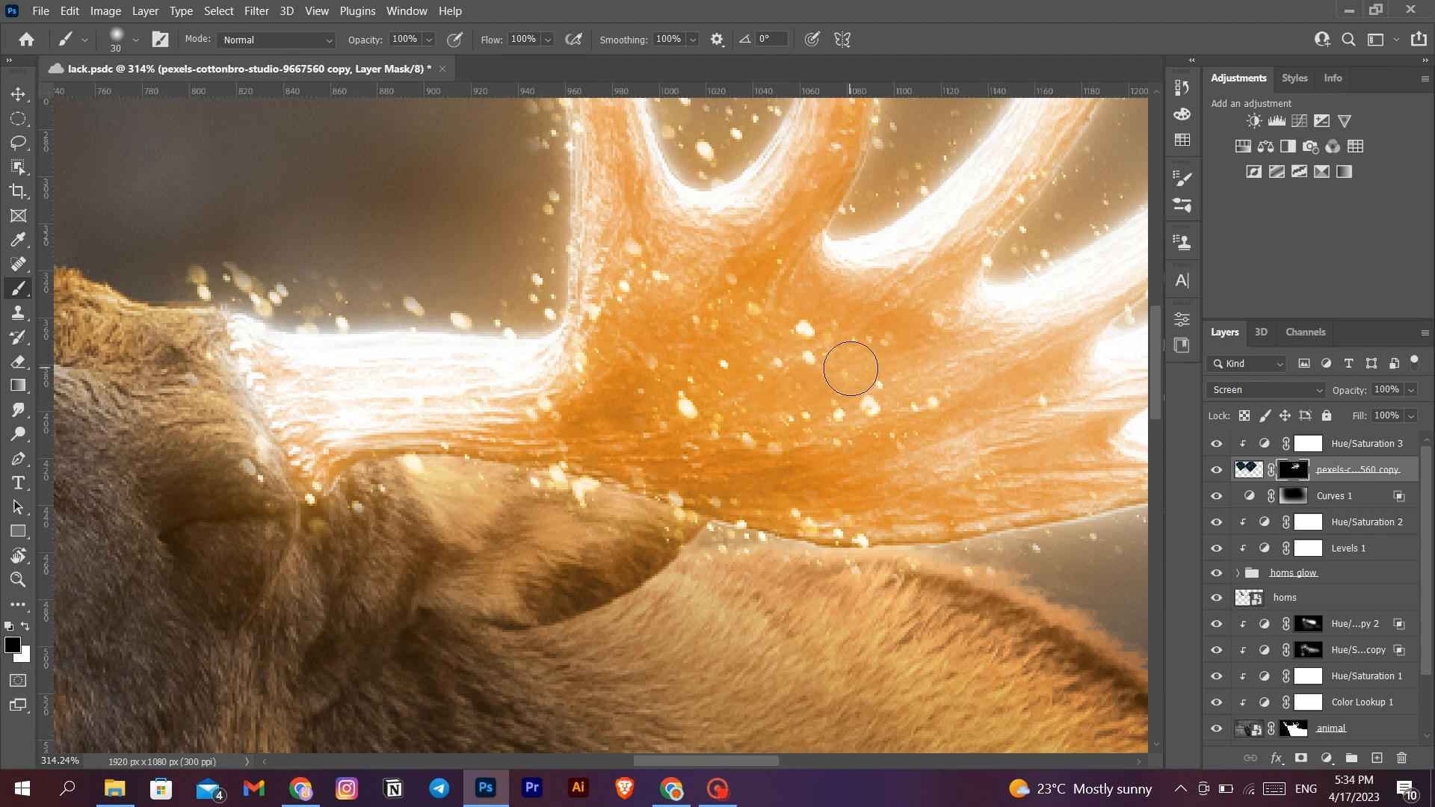
scroll(758, 318, "left", 2)
mouse_move(299, 280)
left_mouse_down()
mouse_move(405, 584)
mouse_move(419, 512)
left_mouse_up()
key("x")
- Paint white on the particles mask along the left antler's inner tine and the upper edge of its beam
scroll(590, 333, "down", 10)
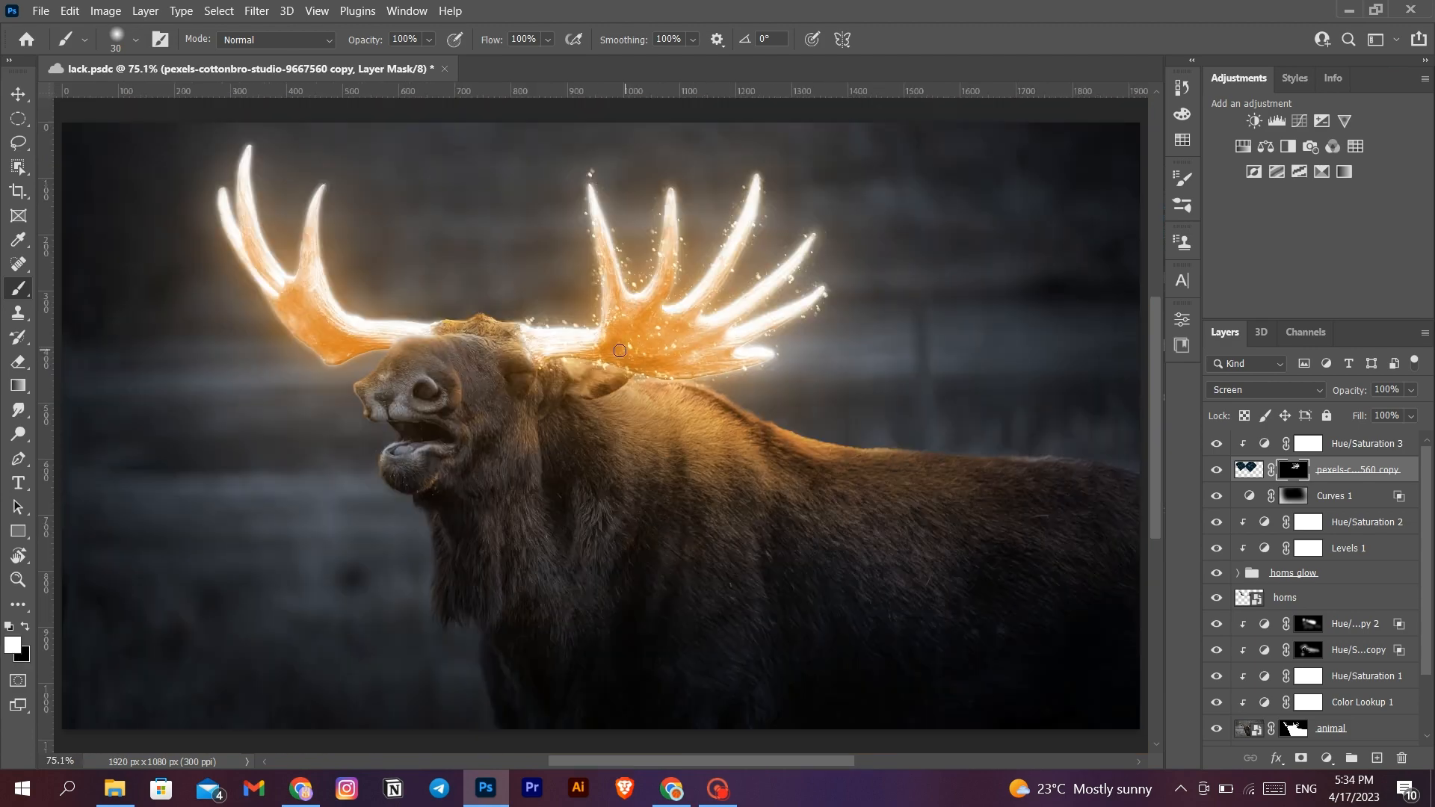
scroll(665, 365, "left", 1)
scroll(366, 313, "up", 10)
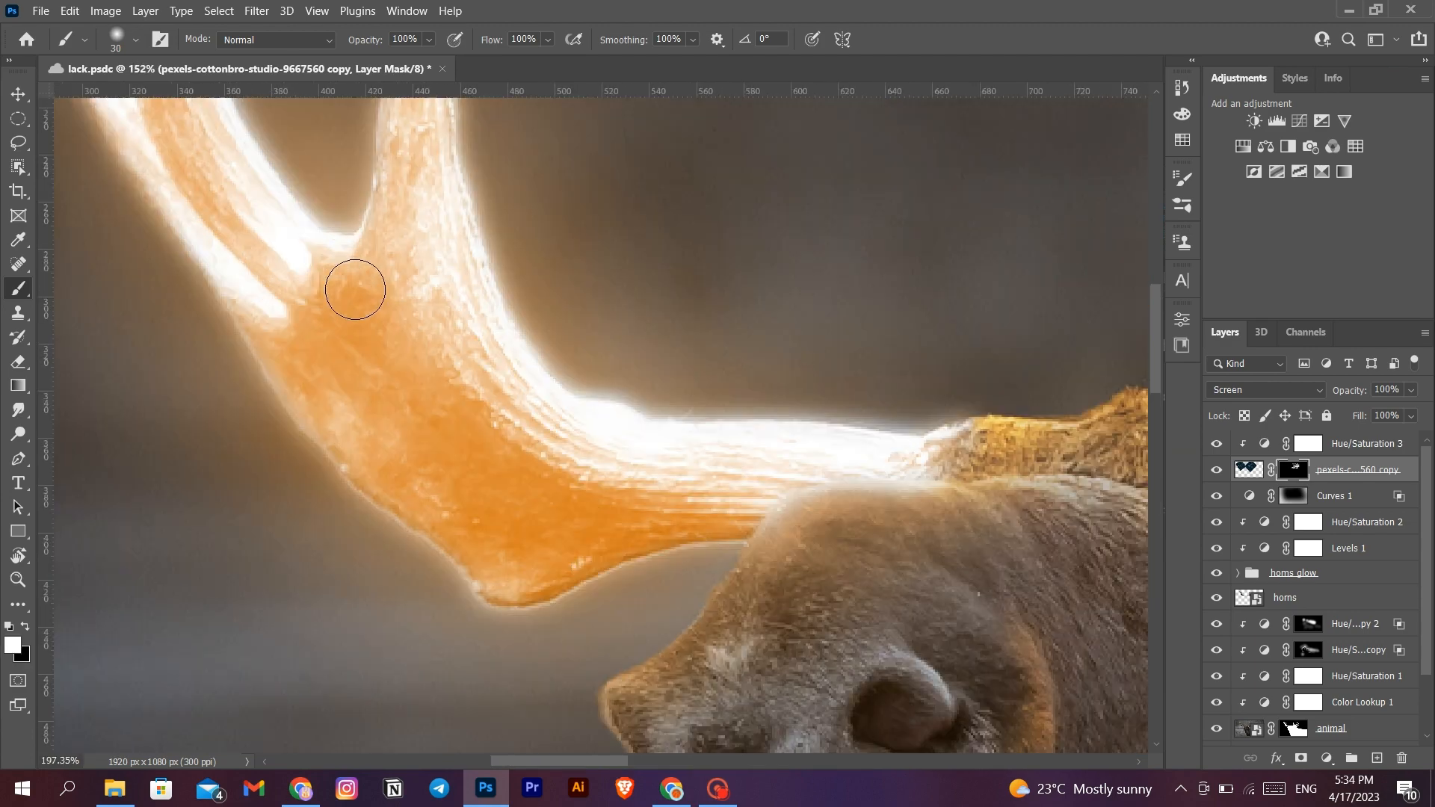
scroll(440, 233, "up", 4)
left_click_drag(572, 198, 858, 513)
scroll(858, 523, "down", 4)
left_click_drag(980, 543, 1121, 552)
scroll(378, 566, "right", 3)
scroll(378, 566, "up", 2)
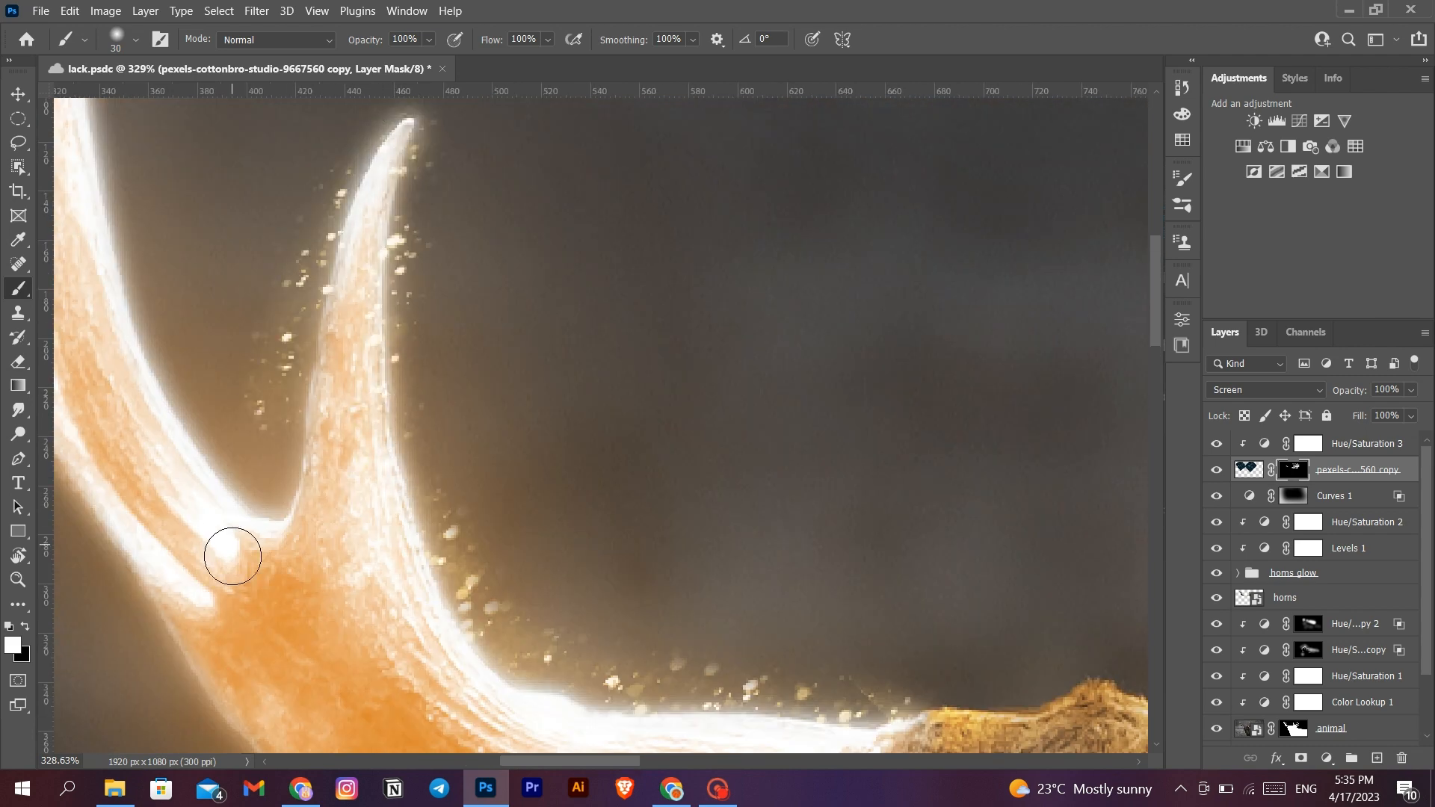
- Reveal particles around the left antler's two outer tines by painting white on the mask
scroll(192, 160, "up", 4)
scroll(192, 160, "left", 2)
scroll(321, 187, "left", 3)
scroll(207, 312, "down", 3)
left_click_drag(256, 405, 411, 609)
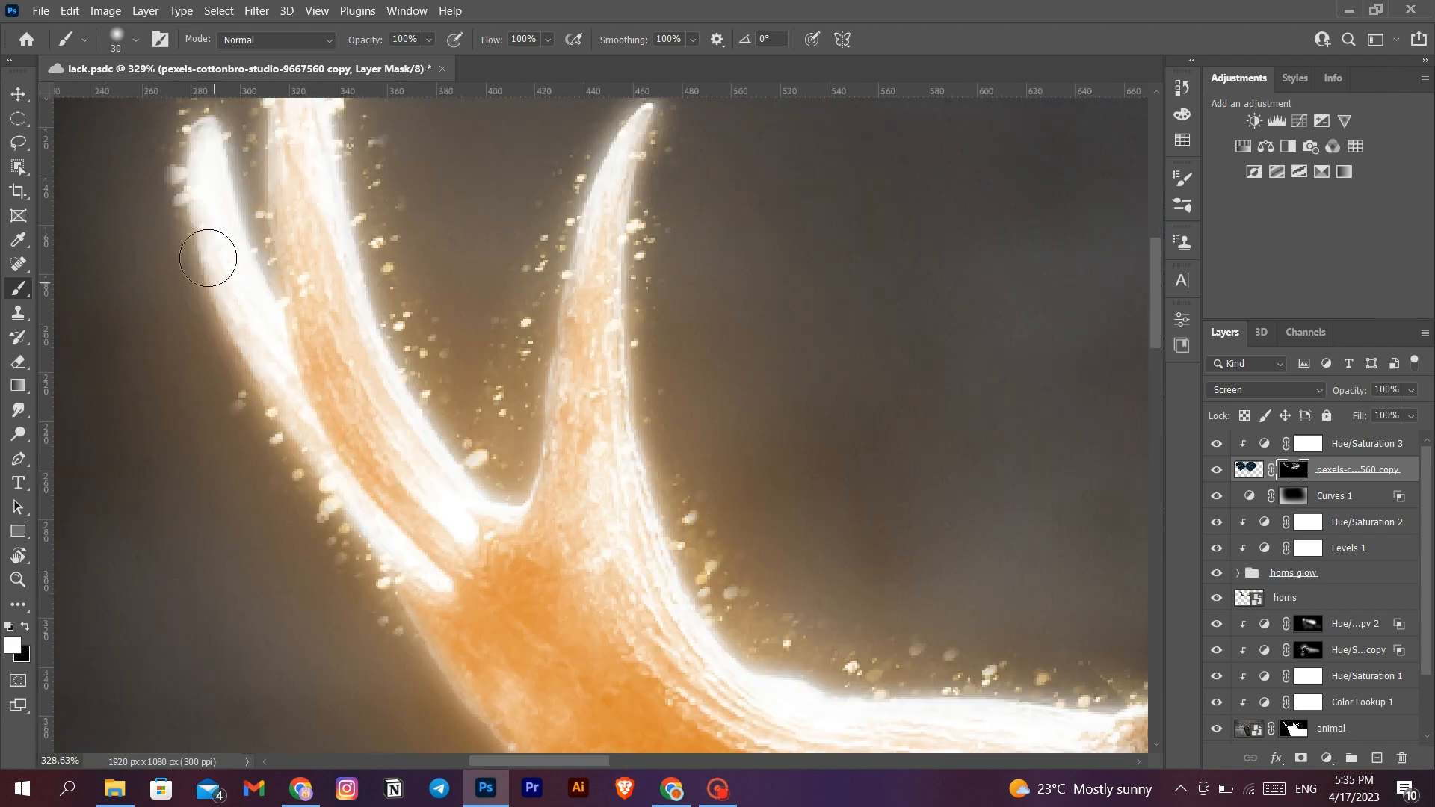
- Reveal particles along the left antler's lower edge and across its palm
scroll(206, 336, "down", 4)
scroll(207, 336, "right", 3)
mouse_move(209, 259)
left_mouse_down()
mouse_move(216, 340)
mouse_move(509, 635)
mouse_move(729, 564)
left_mouse_up()
left_click_drag(856, 472, 433, 486)
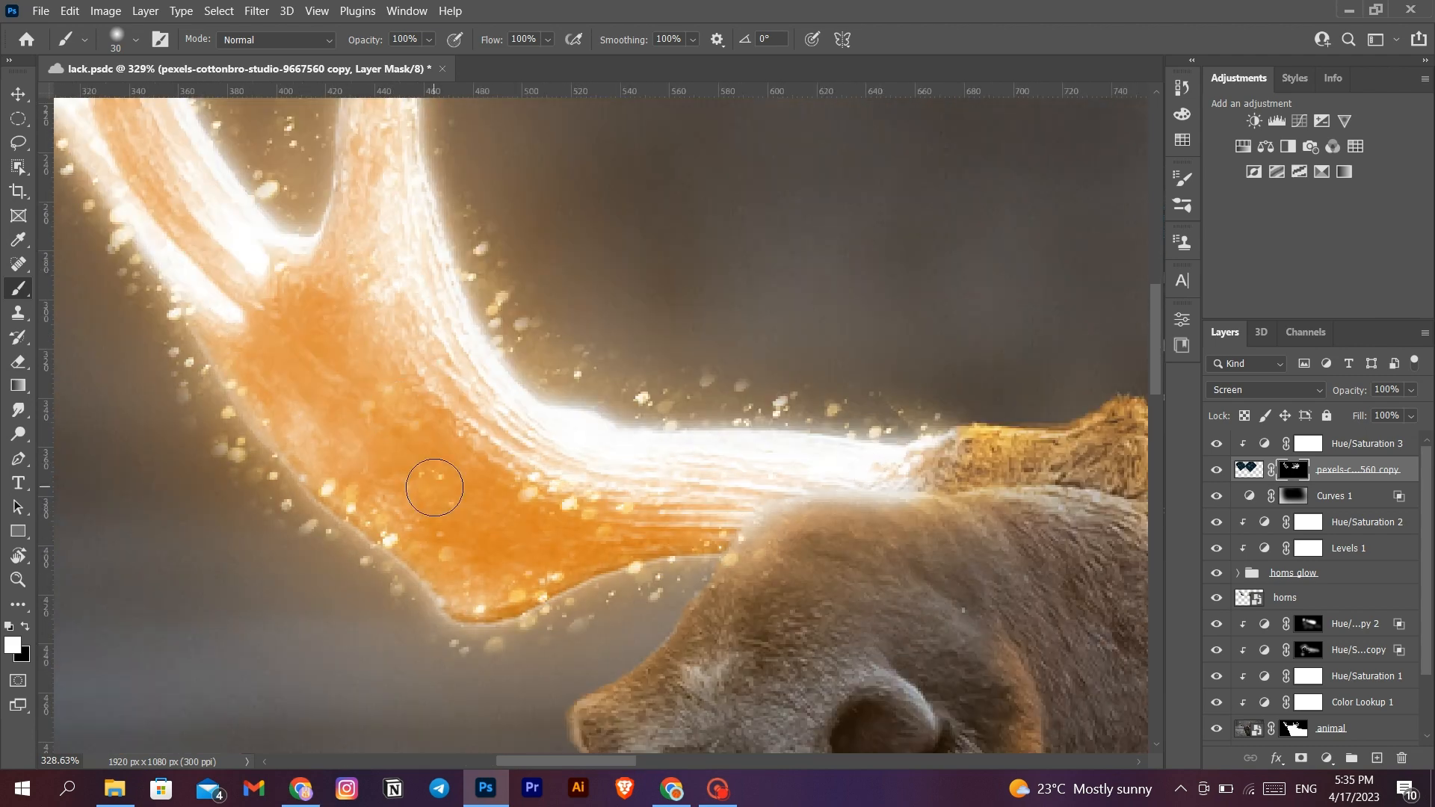
- Check the painted mask coverage around the left antler's tines with the mask overlay
scroll(448, 489, "up", 3)
scroll(448, 490, "left", 3)
scroll(572, 469, "up", 2)
scroll(572, 469, "left", 3)
scroll(573, 468, "up", 2)
key("backslash")
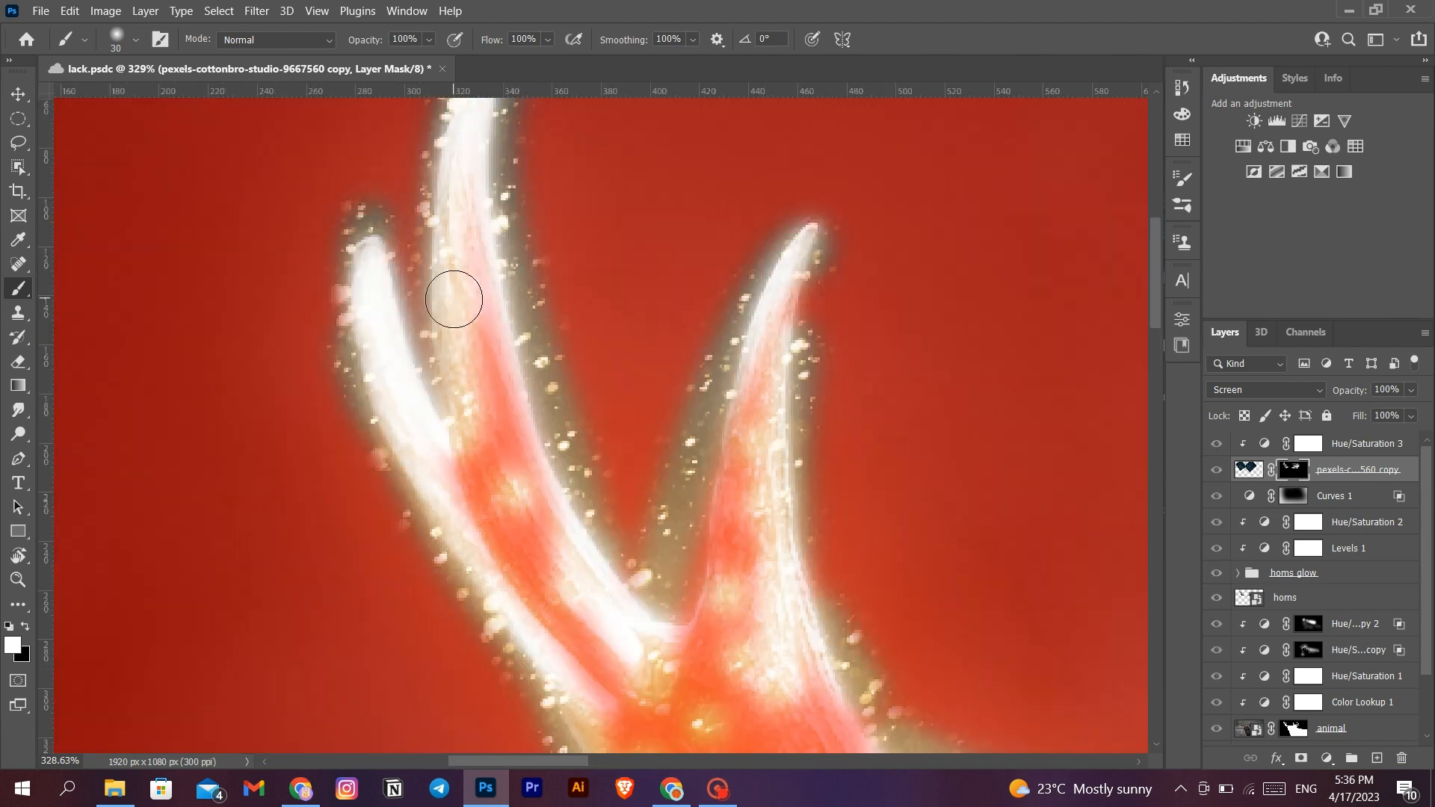
key("backslash")
- Paint faint particles around both antlers on the mask with a 500 px brush at 27% opacity and 24% flow
key("ctrl+0")
key("bracketright")
key("bracketright")
key("bracketright")
key("bracketright")
key("bracketright")
key("bracketright")
key("bracketright")
key("bracketright")
key("bracketright")
key("bracketright")
key("bracketright")
key("bracketright")
left_click(429, 39)
left_click(384, 58)
left_click(547, 38)
left_click(499, 58)
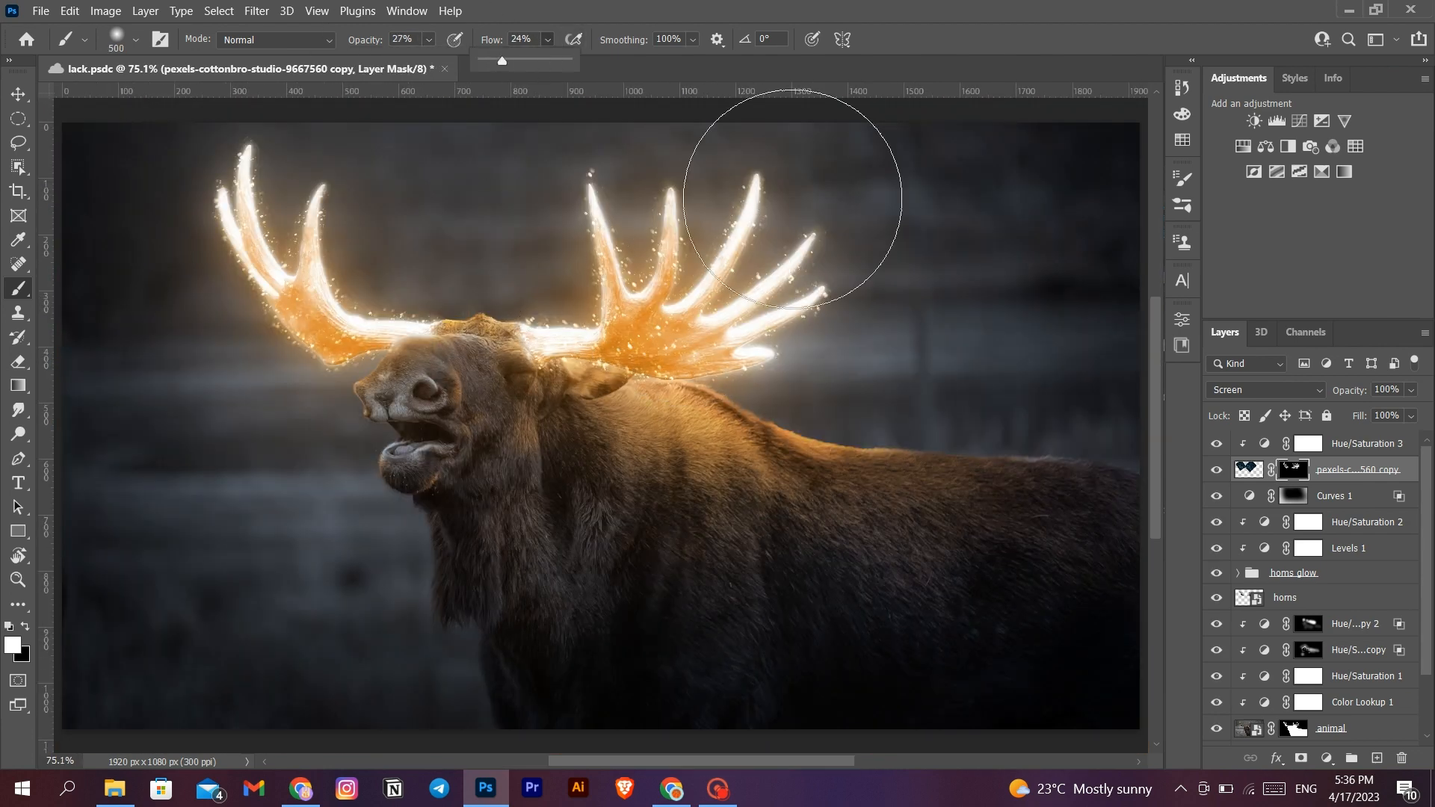
left_click_drag(792, 200, 676, 296)
left_click_drag(275, 233, 361, 280)
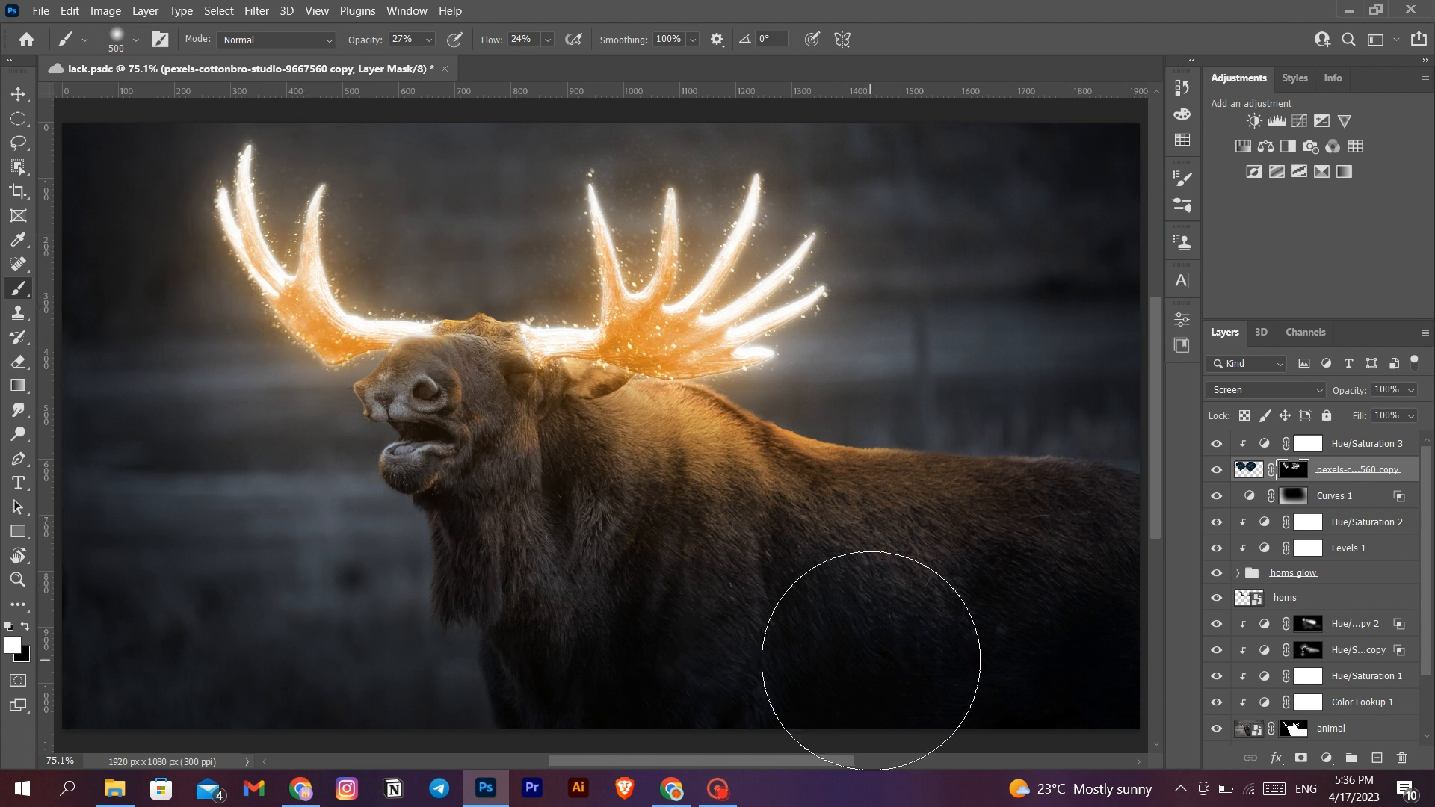
- Set the particles layer's opacity to 83% and compare the image with and without the particles
left_click(1217, 470)
left_click(1216, 469)
left_click(1216, 469)
left_click(1216, 469)
left_click(1411, 390)
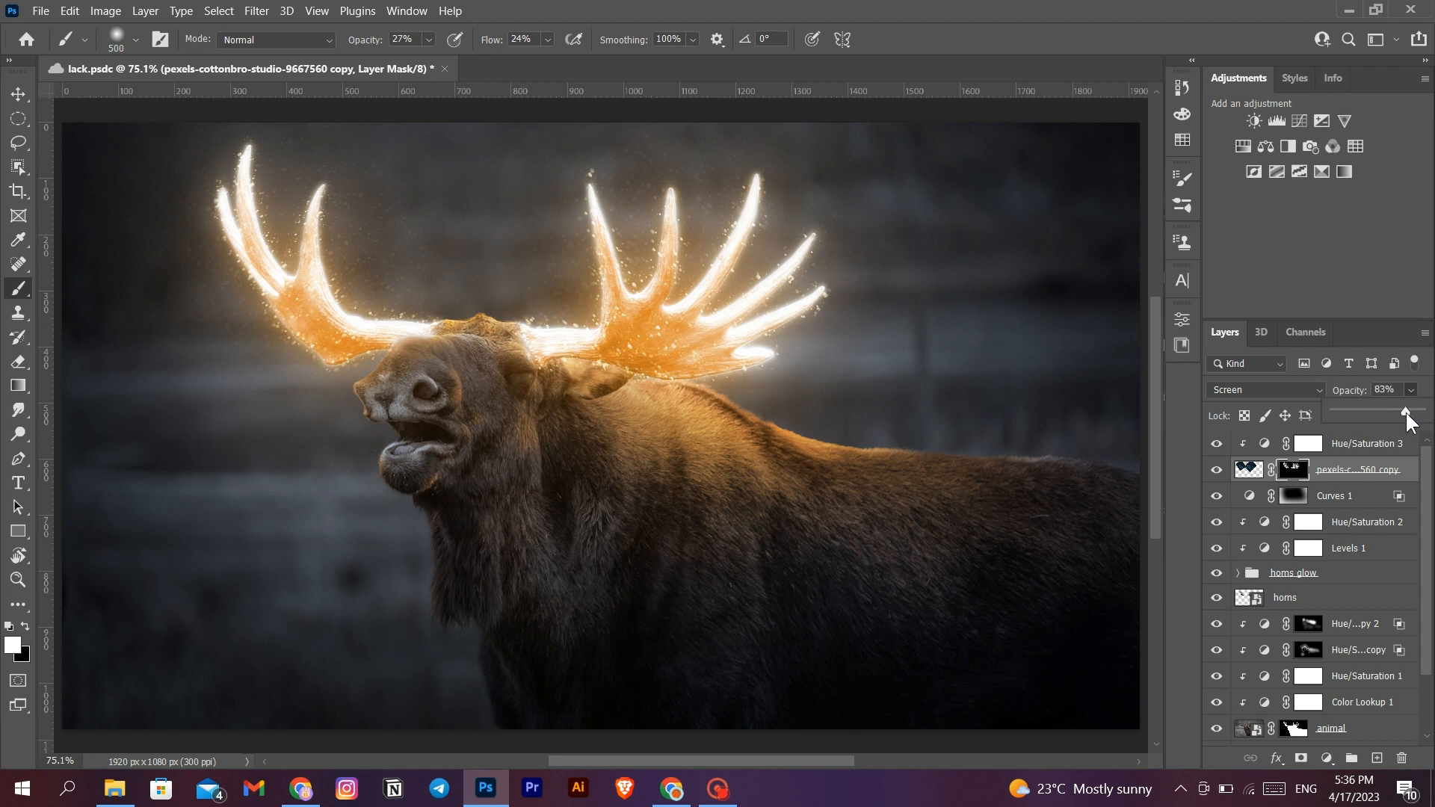
left_click(1411, 393)
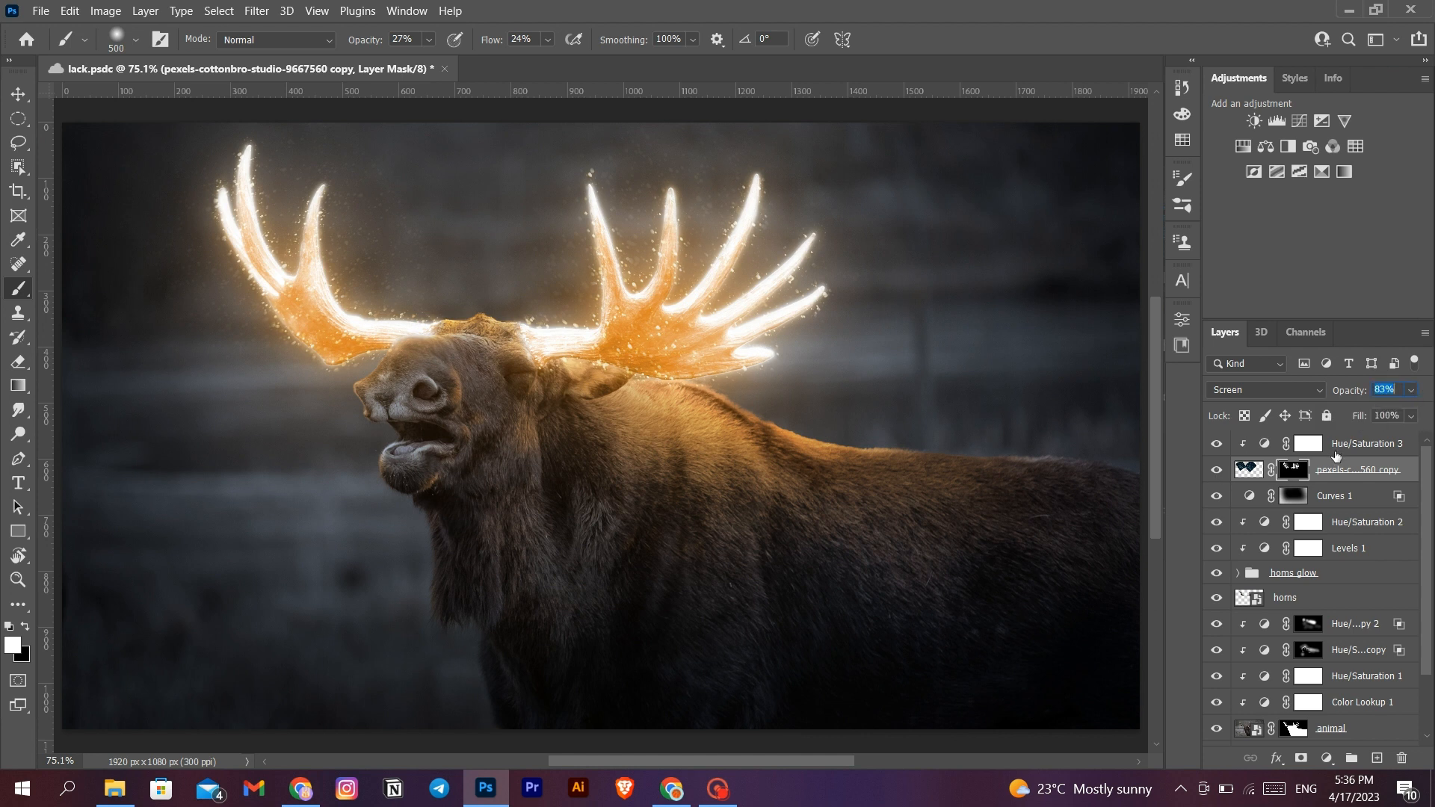
left_click(1217, 469)
left_click(1216, 469)
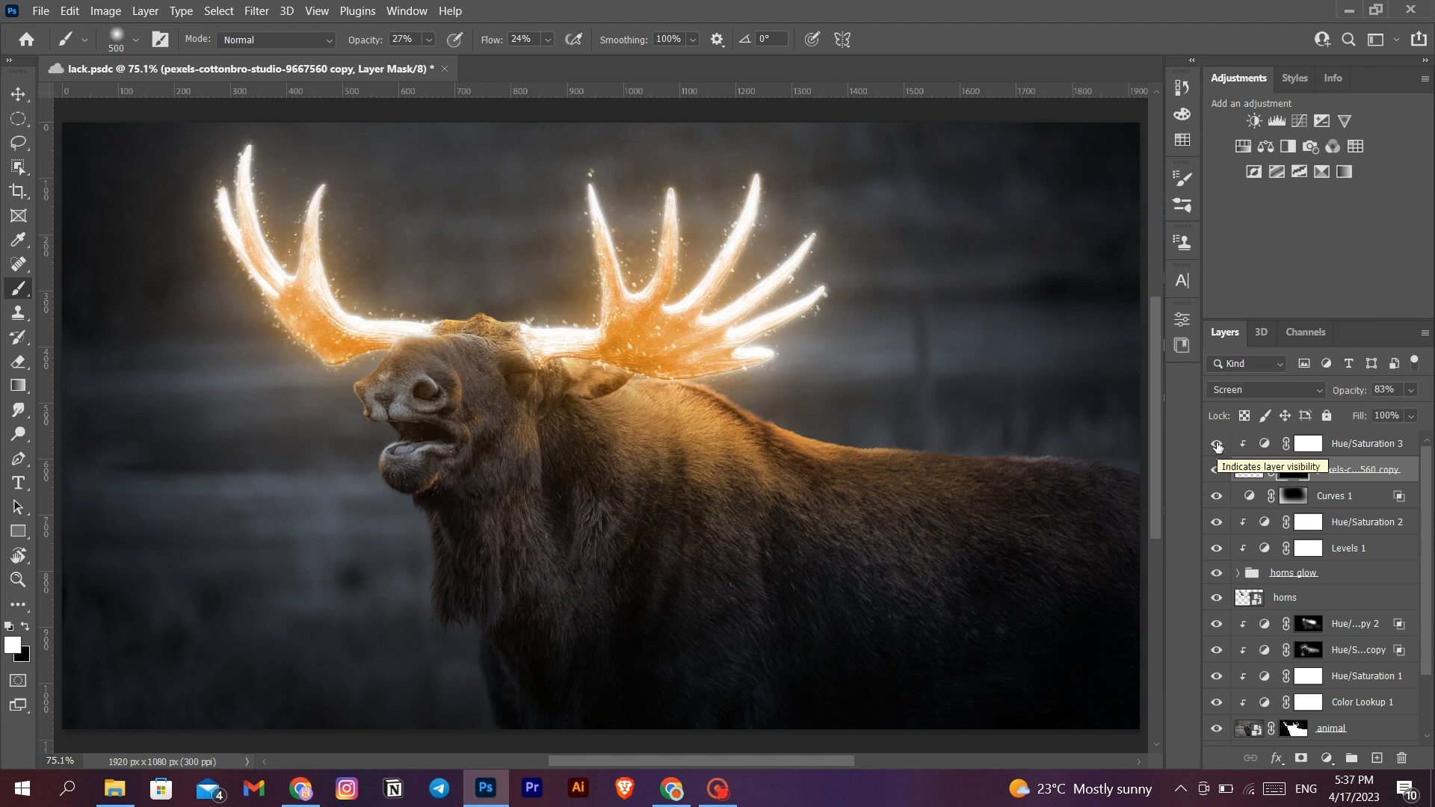
- Stamp all visible layers into a new layer above Hue/Saturation 3 and convert it to a smart object
left_click(1364, 442)
key("shift+ctrl+alt+e")
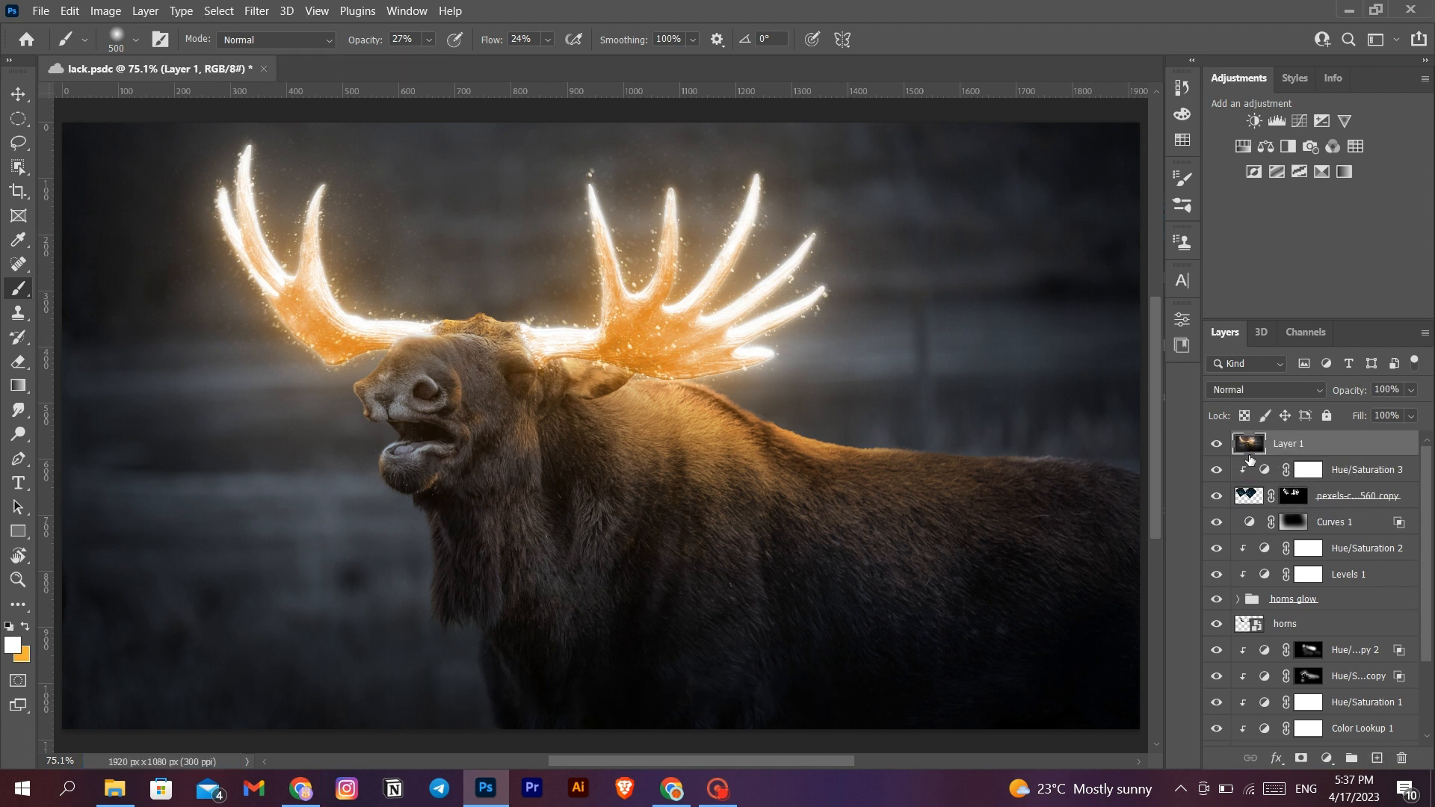
right_click(1305, 443)
left_click(1202, 267)
key("ctrl+minus")
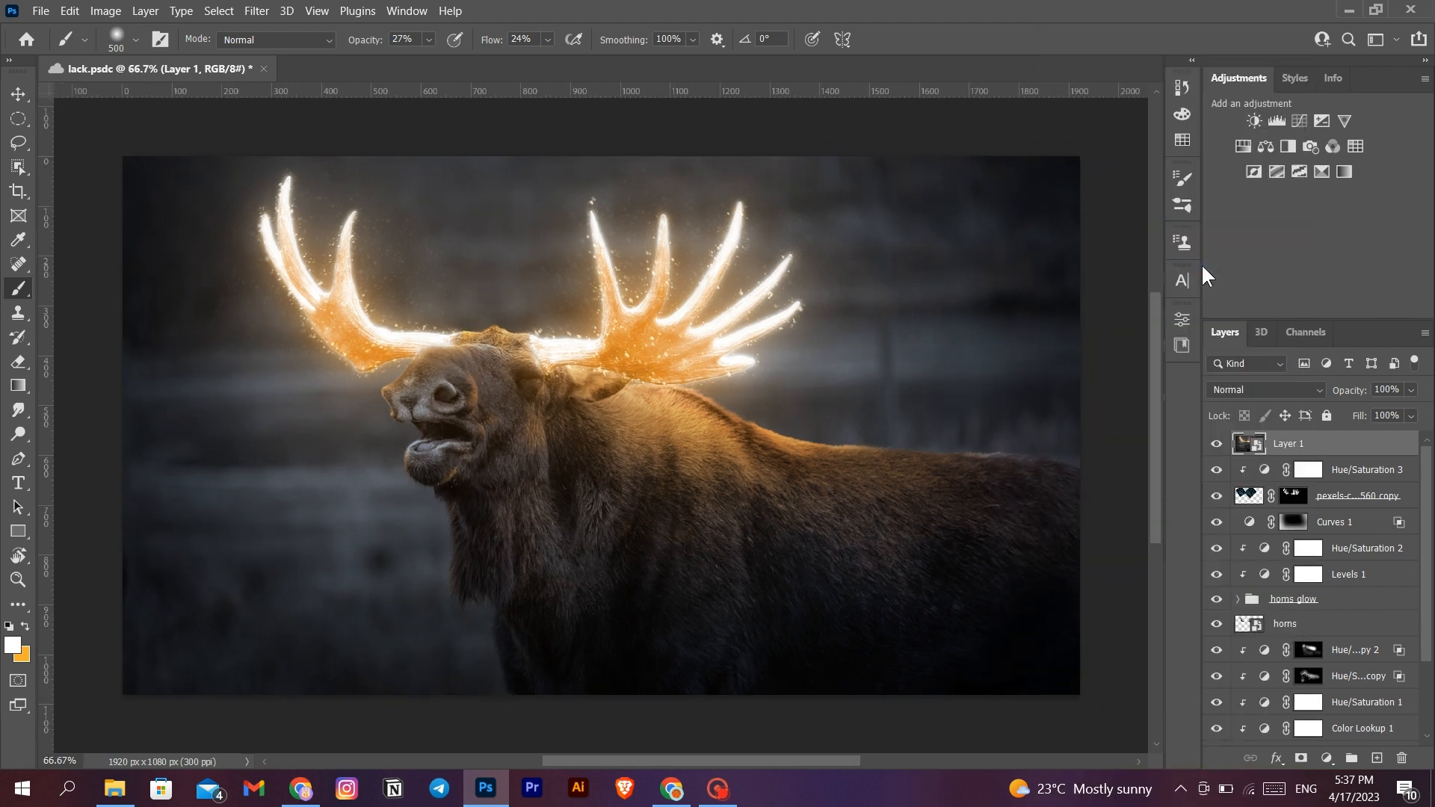
- Open the Camera Raw Filter and set Temperature +10, Tint -1, Exposure +0.05, Contrast +20, Highlights +12, Shadows +35, Whites -3 and Blacks -1
left_click(257, 11)
left_click(303, 151)
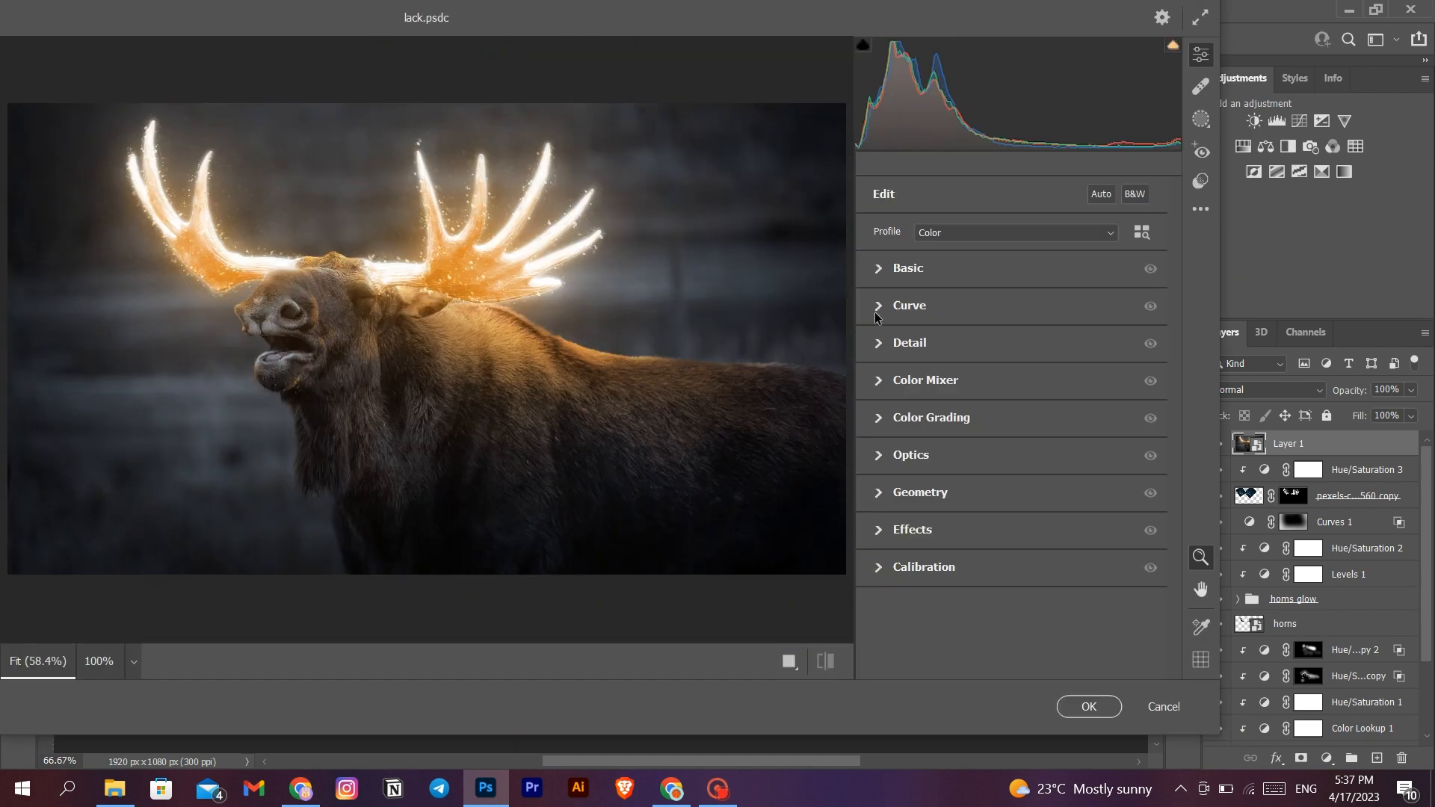
left_click(883, 269)
left_click_drag(1012, 268, 1012, 490)
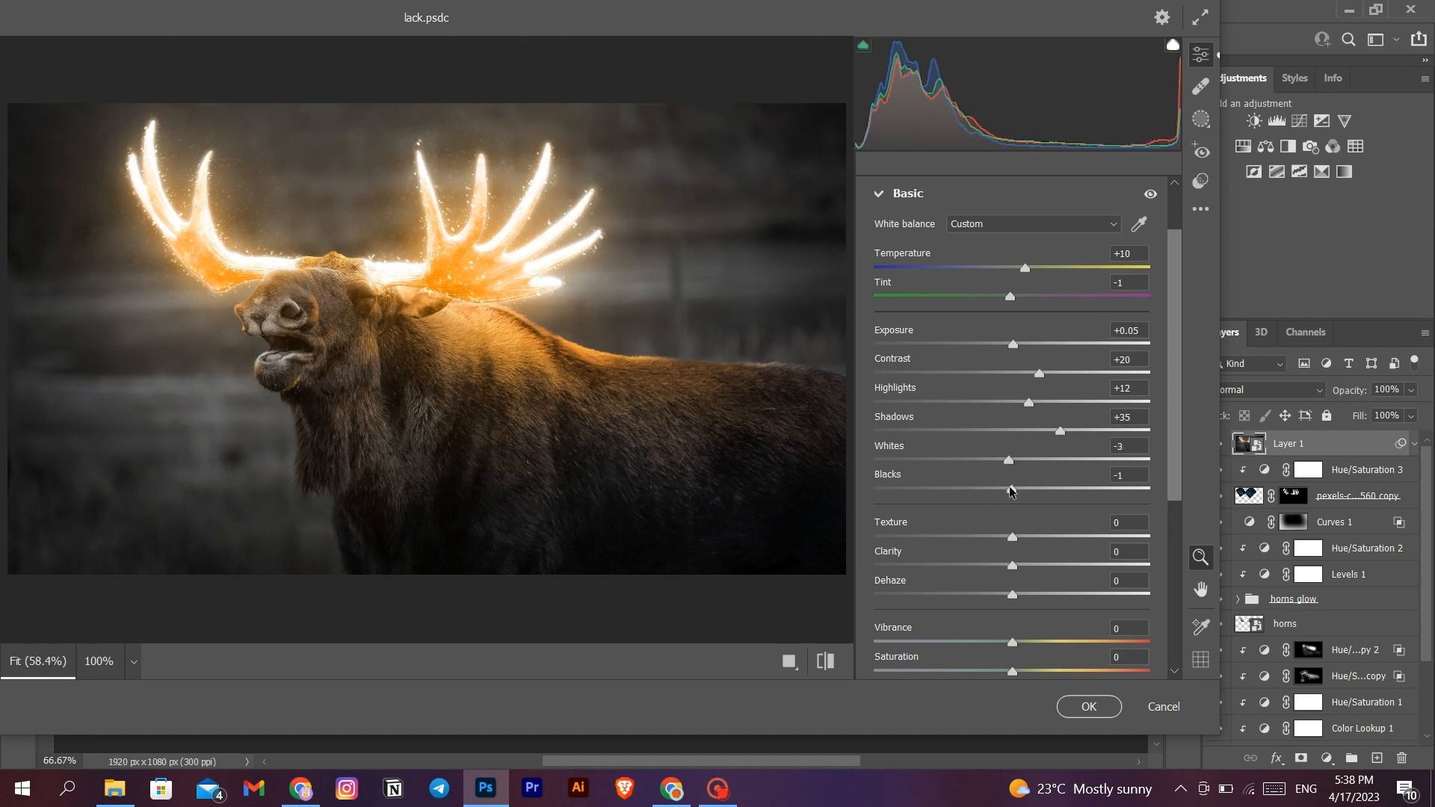
- Set Texture to +37, Clarity to +3, Dehaze to +1 and Vibrance to +2 in the Camera Raw Filter
scroll(1010, 491, "down", 3)
left_click_drag(1012, 327, 1013, 363)
scroll(1012, 373, "down", 2)
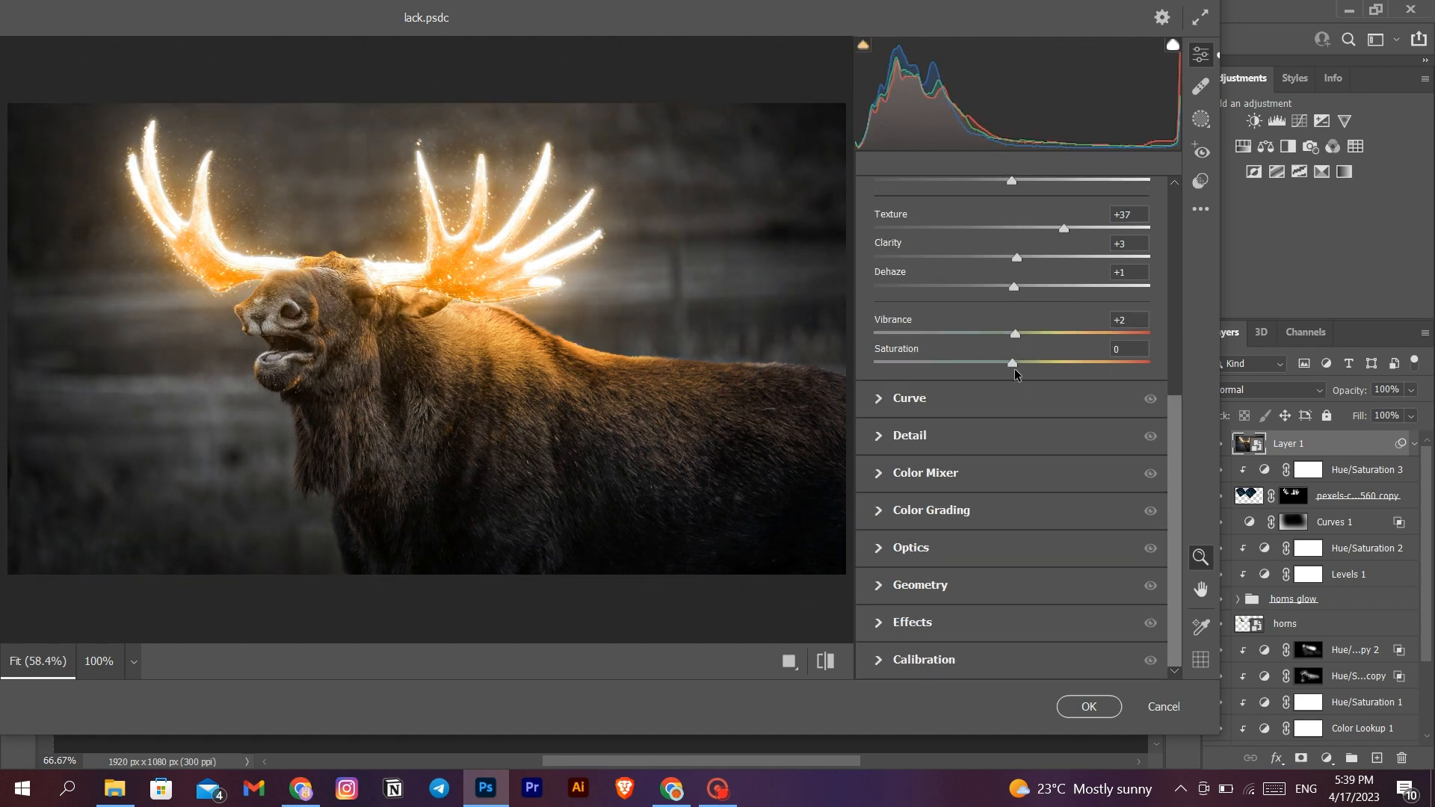
- Set Grain to 2 and Vignetting to -3, apply the Camera Raw Filter and compare the layer with the image beneath
left_click(922, 622)
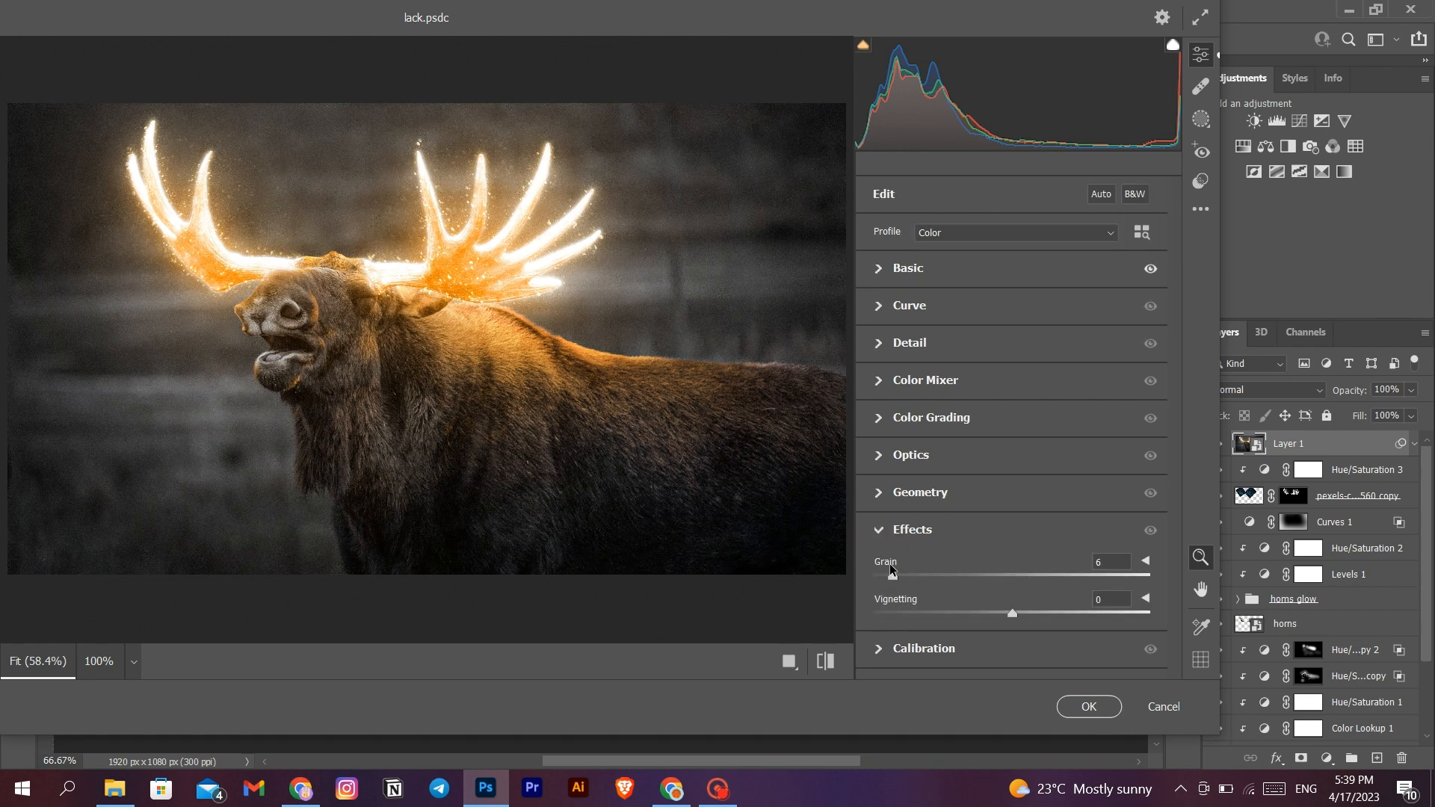
mouse_move(1021, 612)
left_mouse_down()
mouse_move(932, 612)
mouse_move(1007, 611)
left_mouse_up()
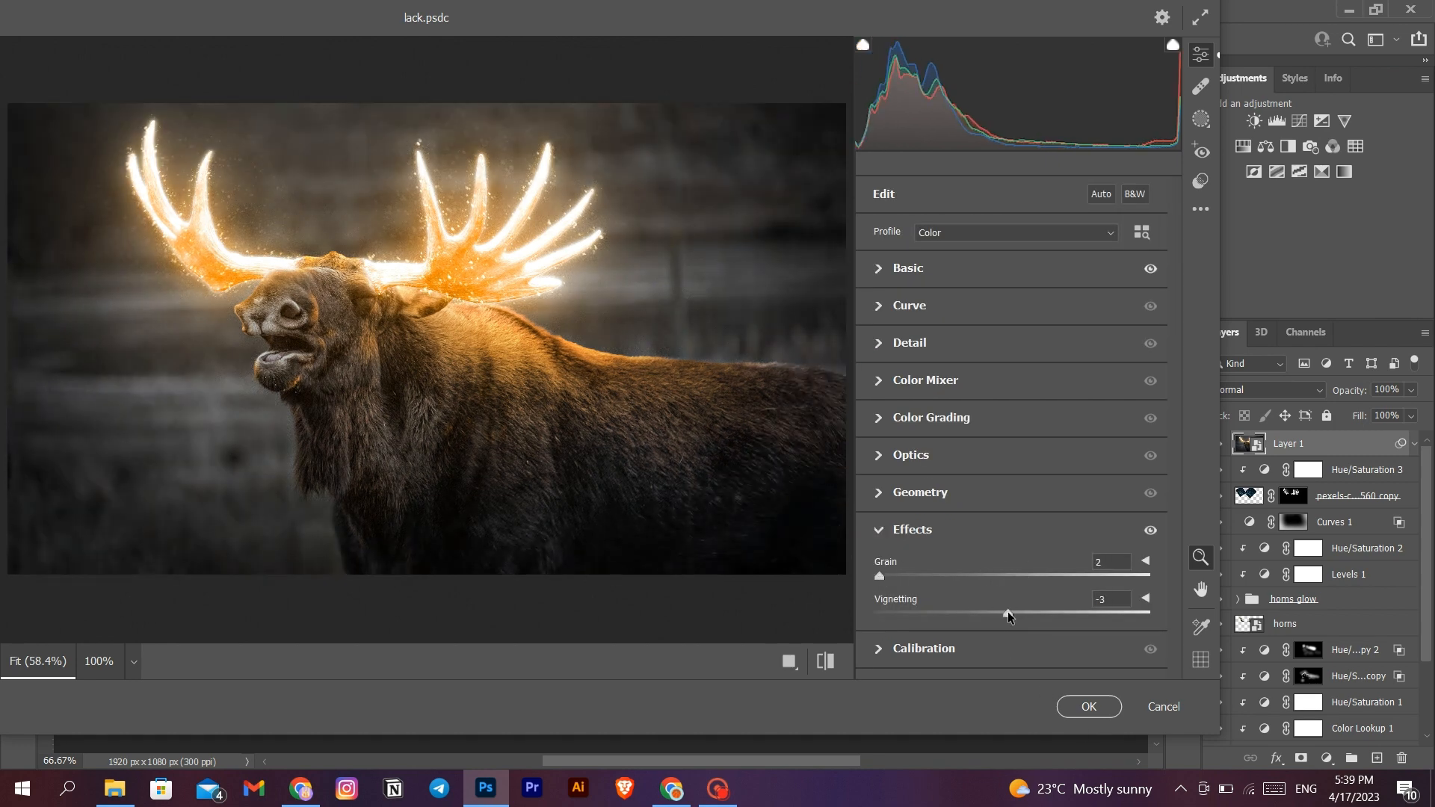
left_click(1089, 706)
left_click(1217, 448)
left_click(1216, 449)
left_click(1216, 448)
left_click(1217, 448)
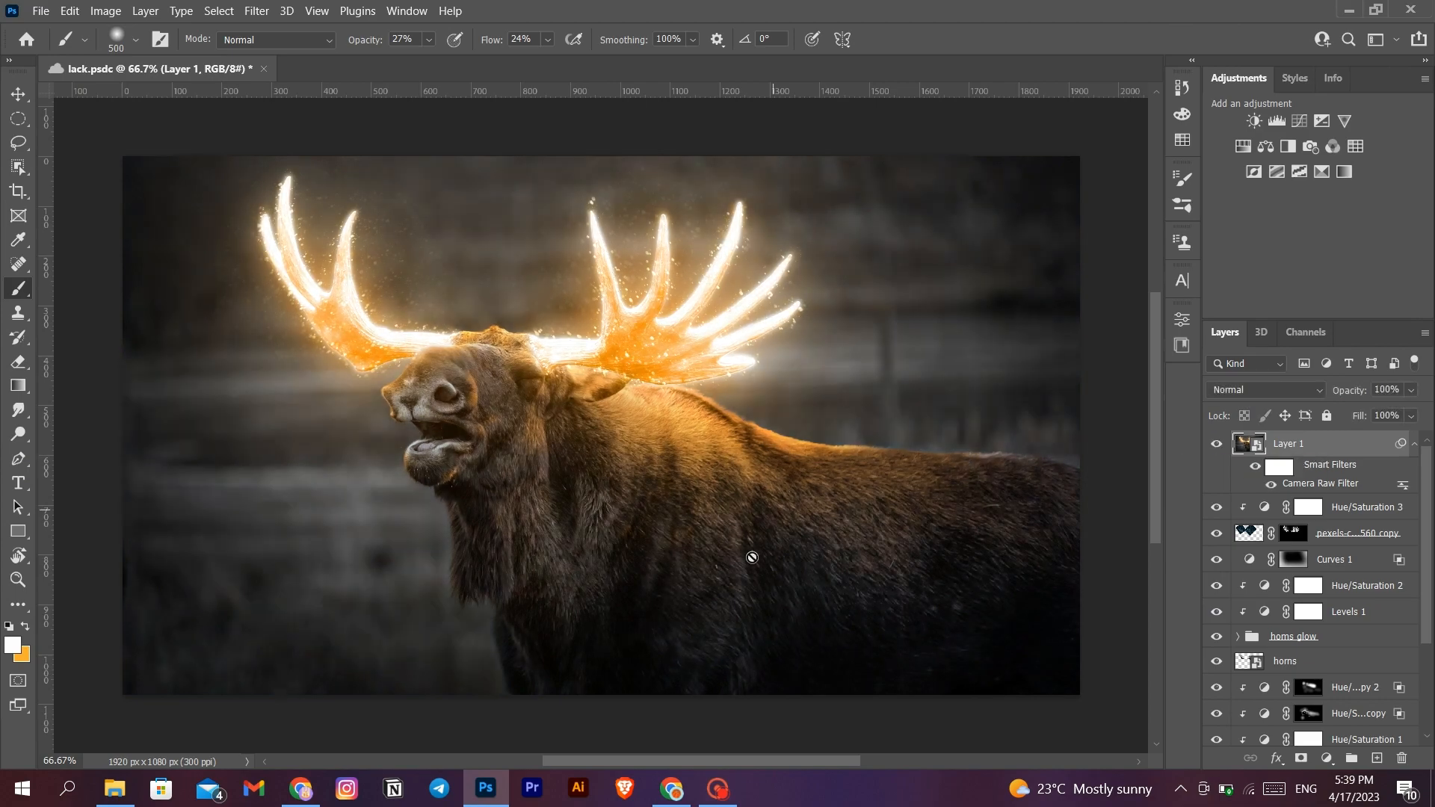
left_click(717, 789)
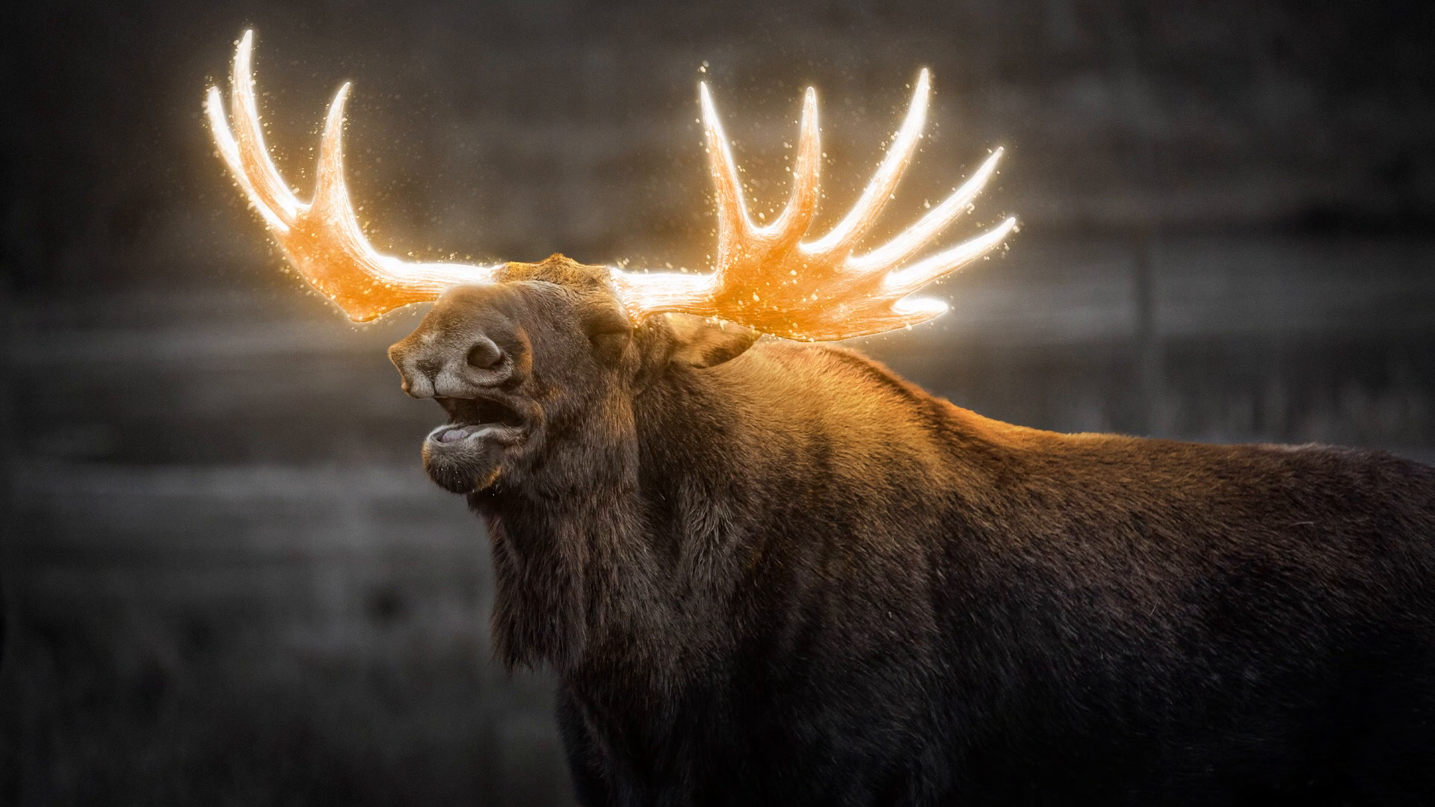